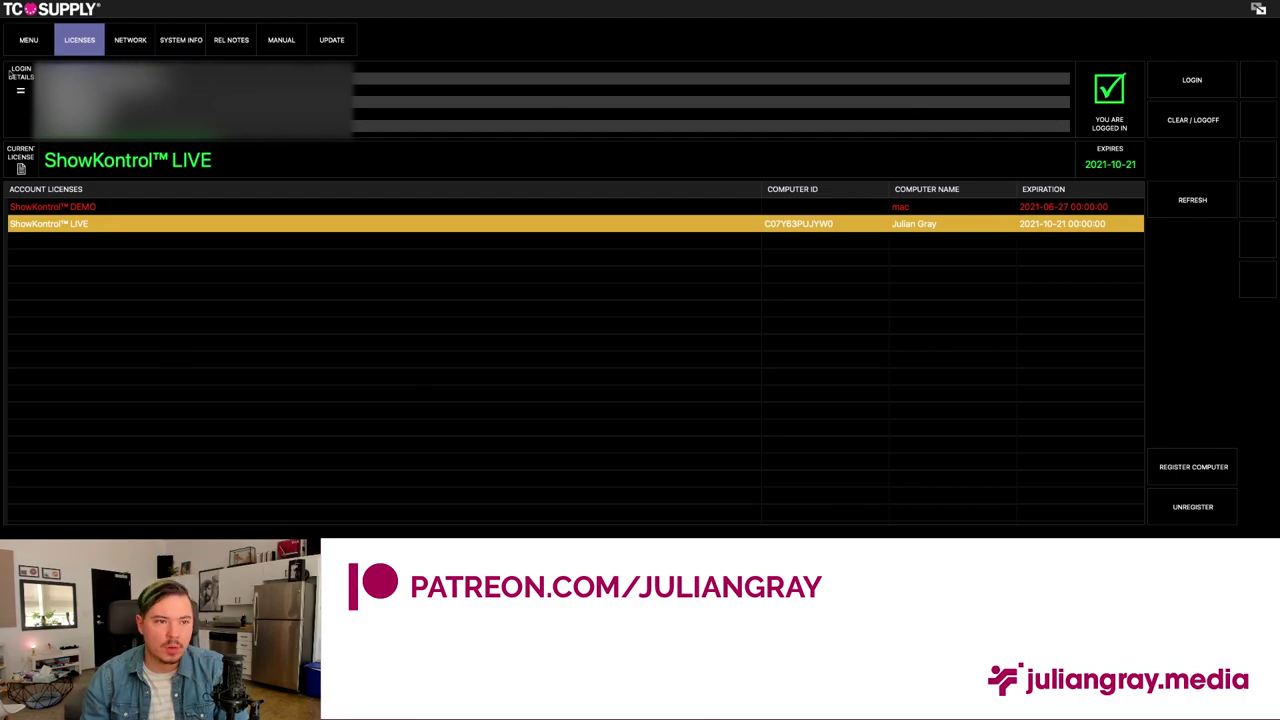
Check the framework's network interfaces, launch ShowKontrol from the main menu and toggle its full-screen view.
left_click(143, 40)
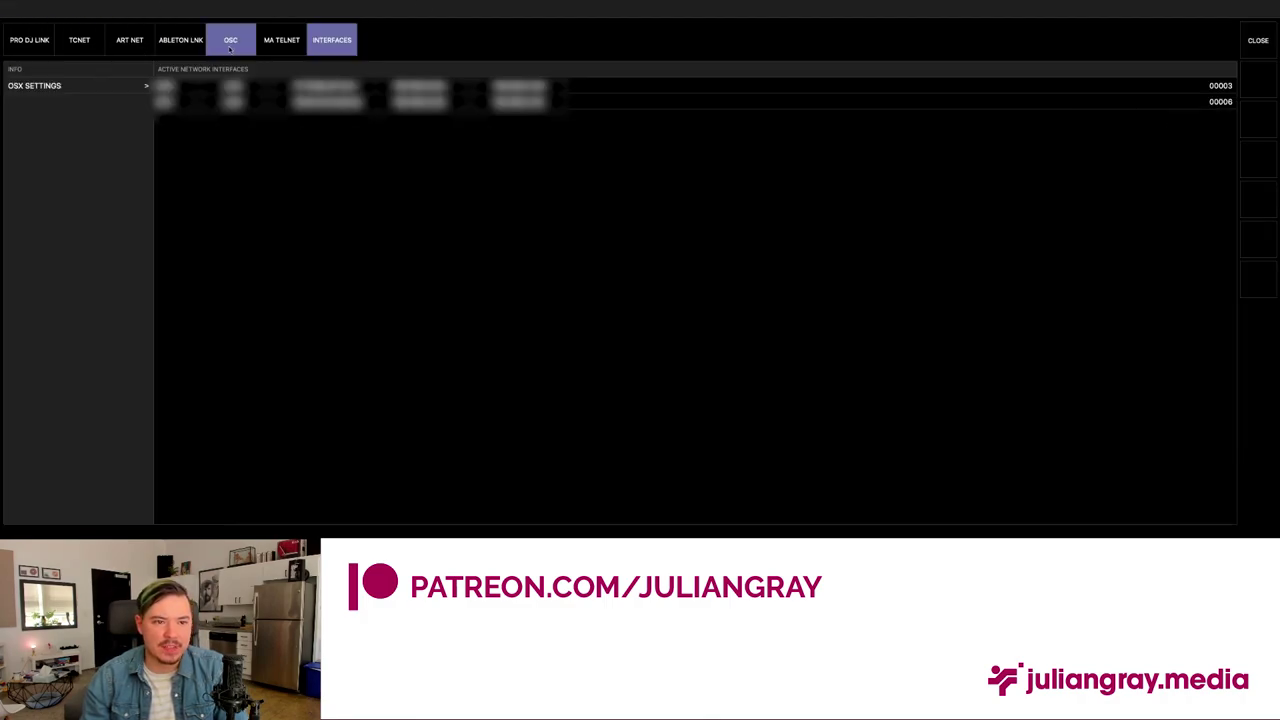
left_click(1262, 39)
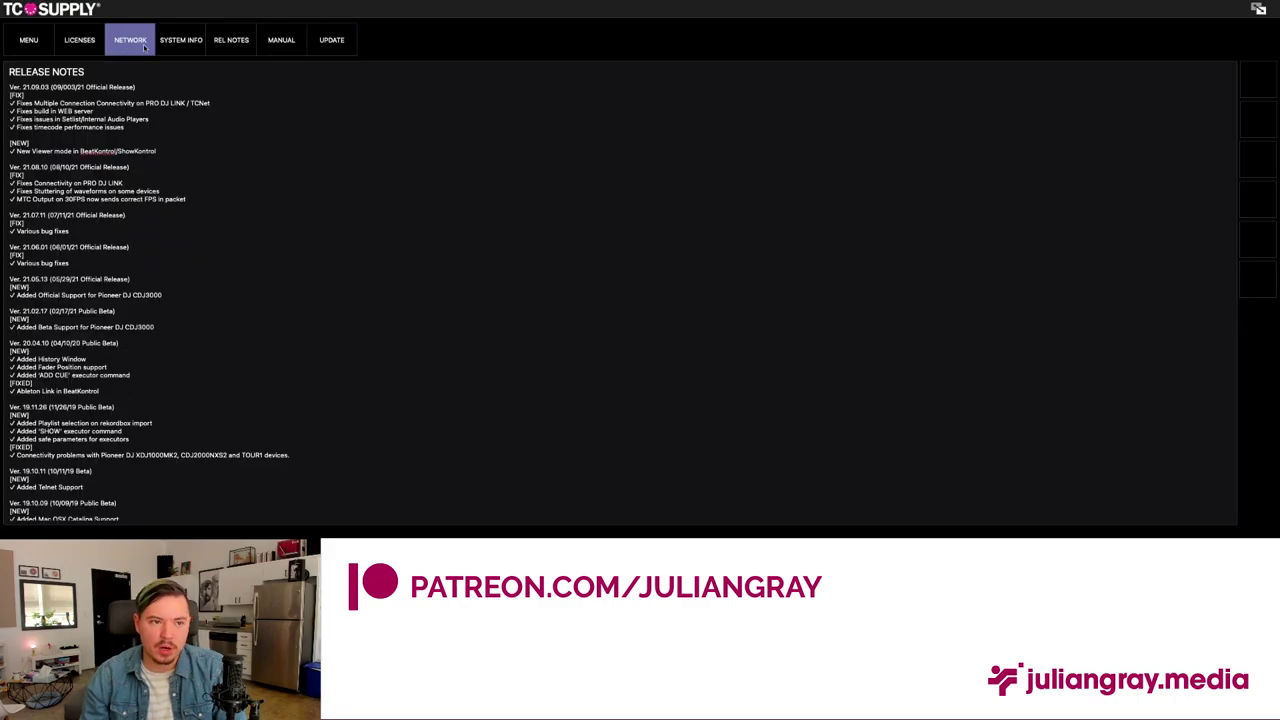
left_click(28, 40)
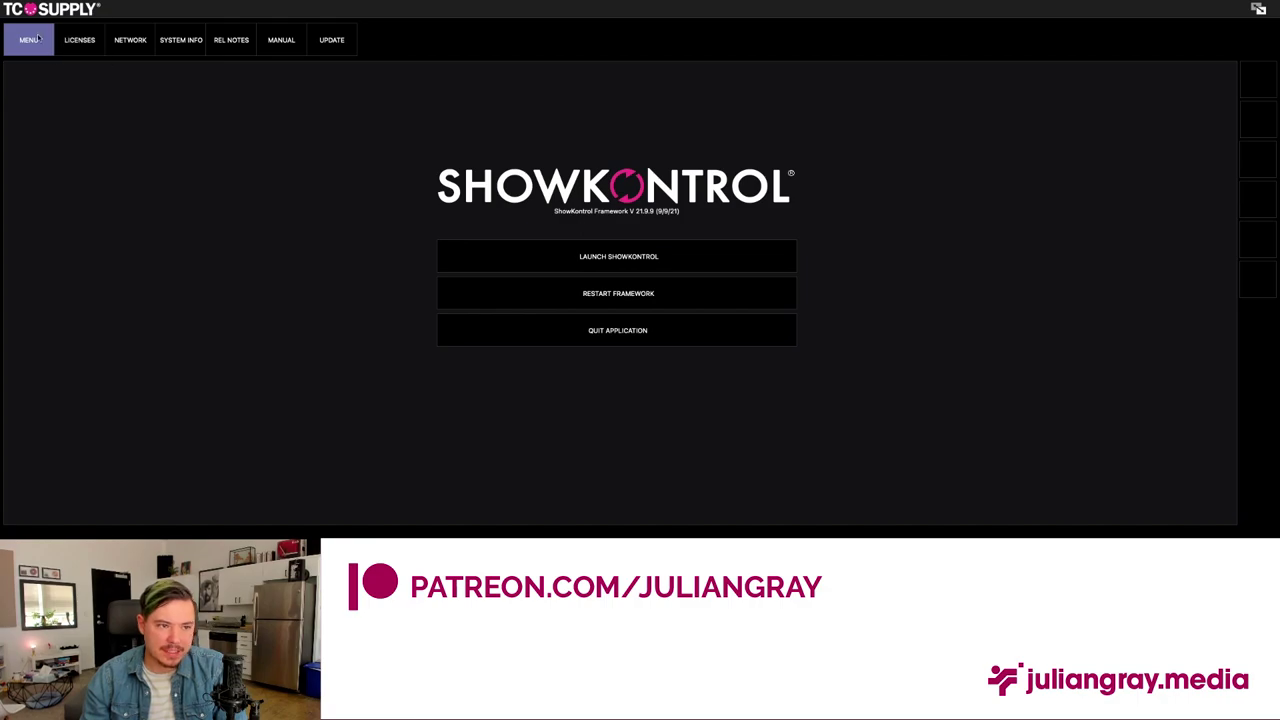
left_click(628, 256)
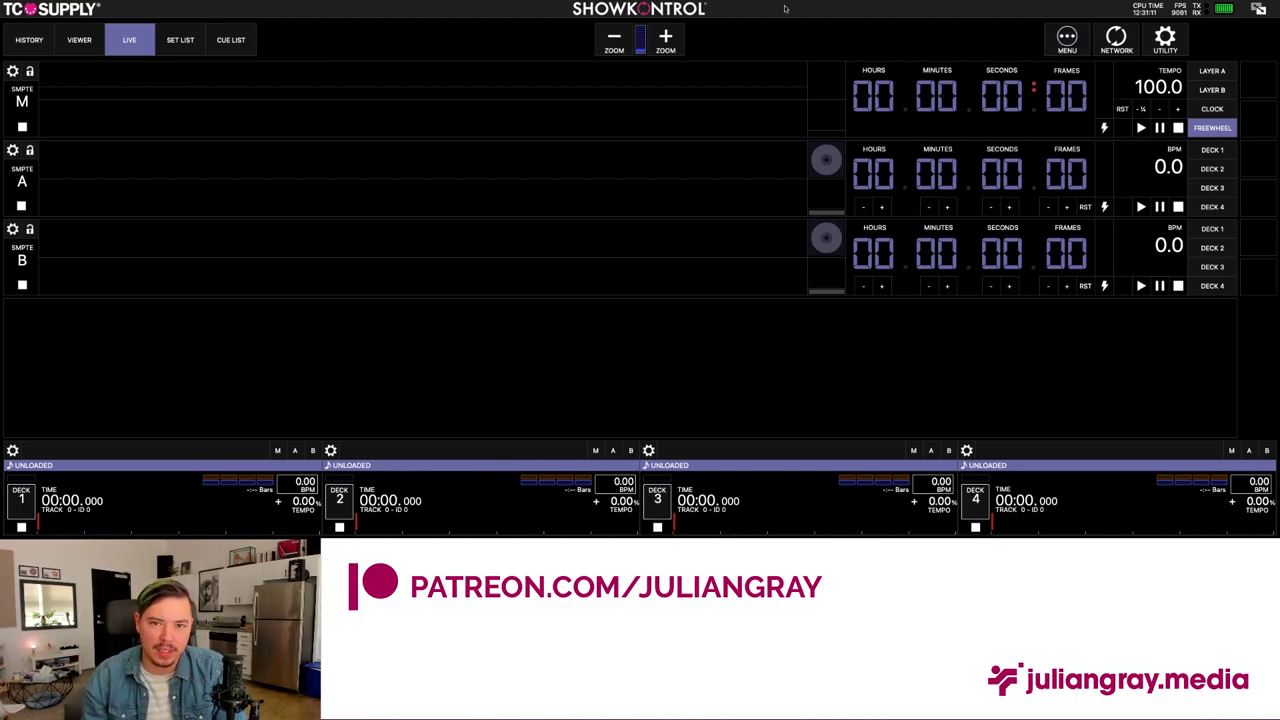
left_click(1259, 10)
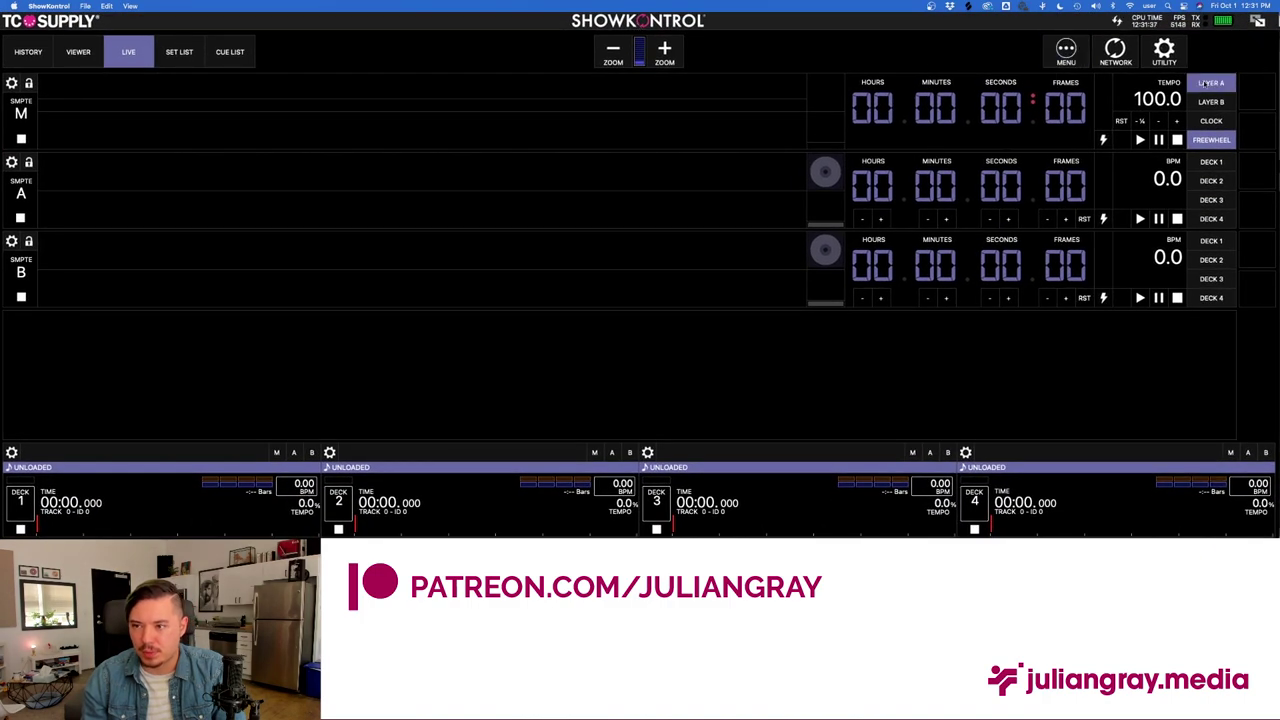
Lower the DAW audio output volume in ShowKontrol's audio utility settings.
left_click(1170, 58)
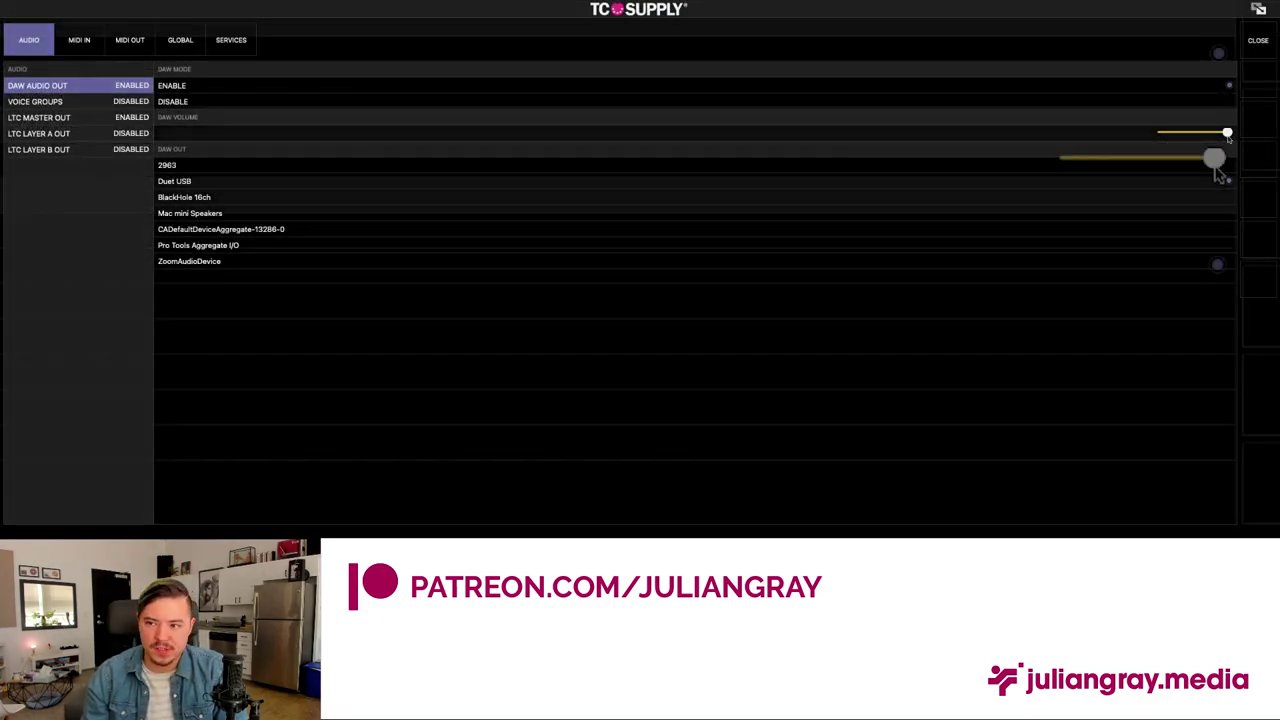
left_click_drag(1226, 134, 1156, 166)
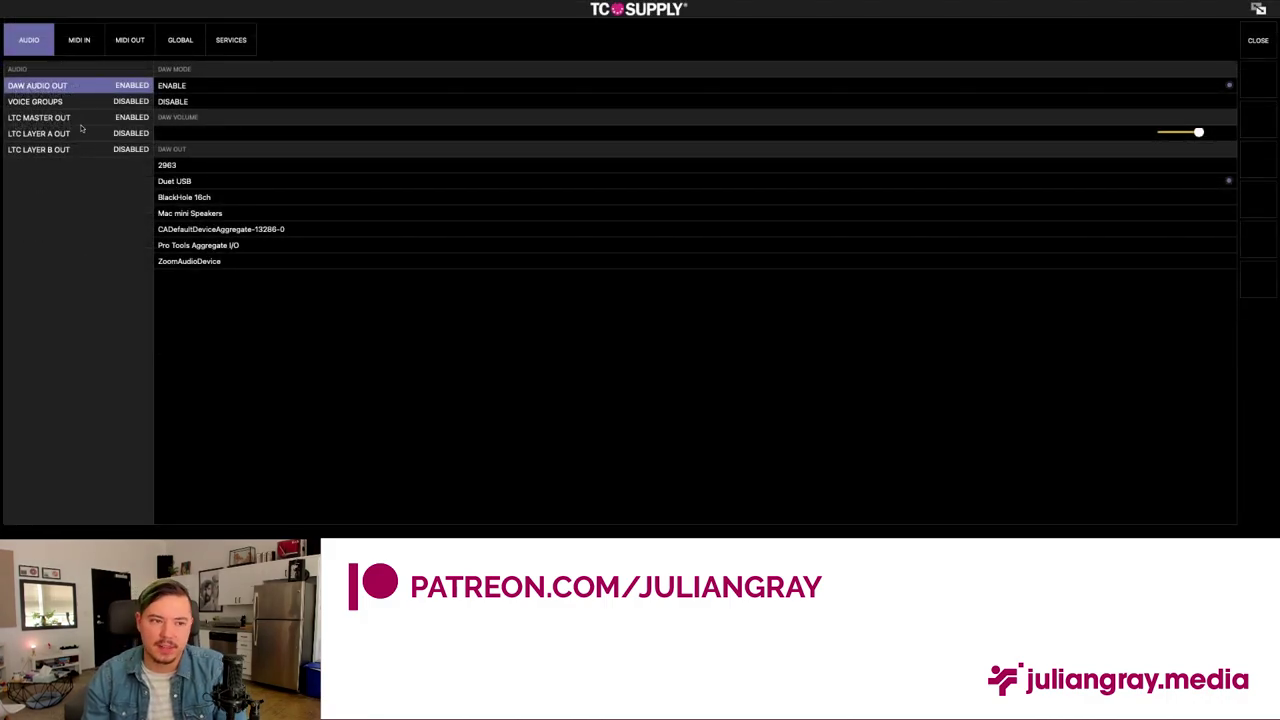
Compare the output settings of LTC Master Out, LTC Layer A Out and LTC Layer B Out.
left_click(40, 118)
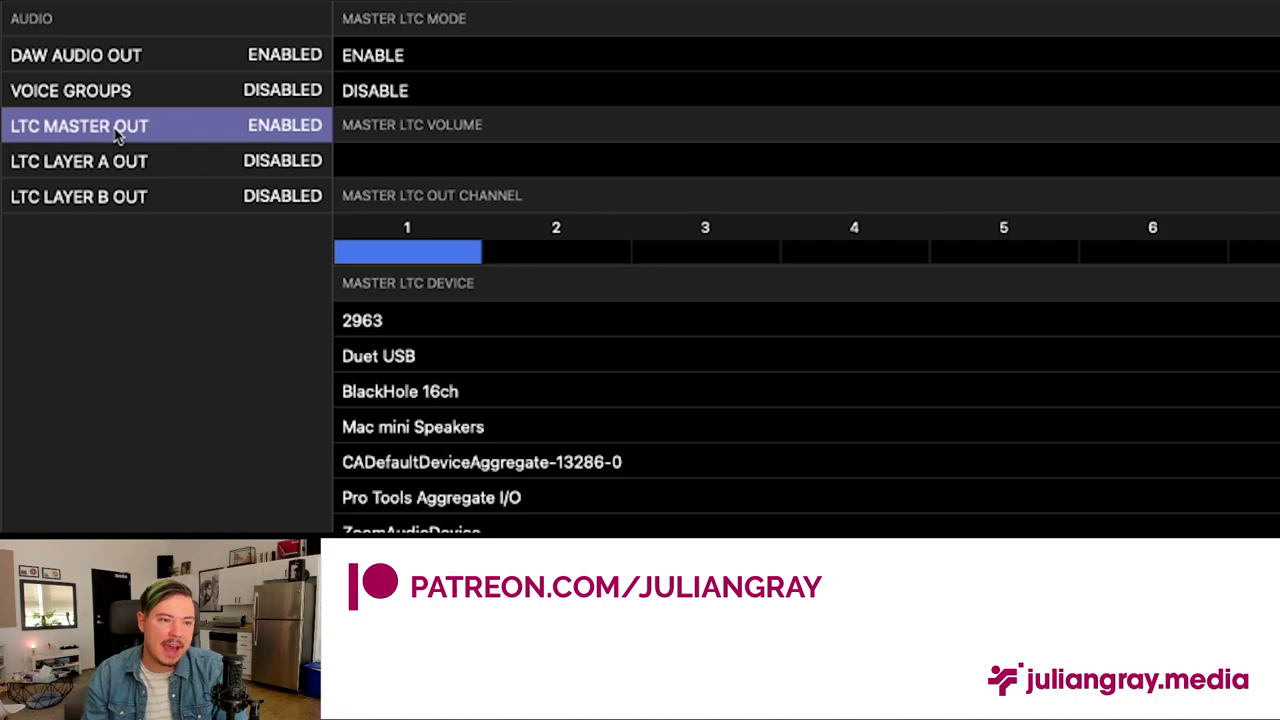
left_click(98, 166)
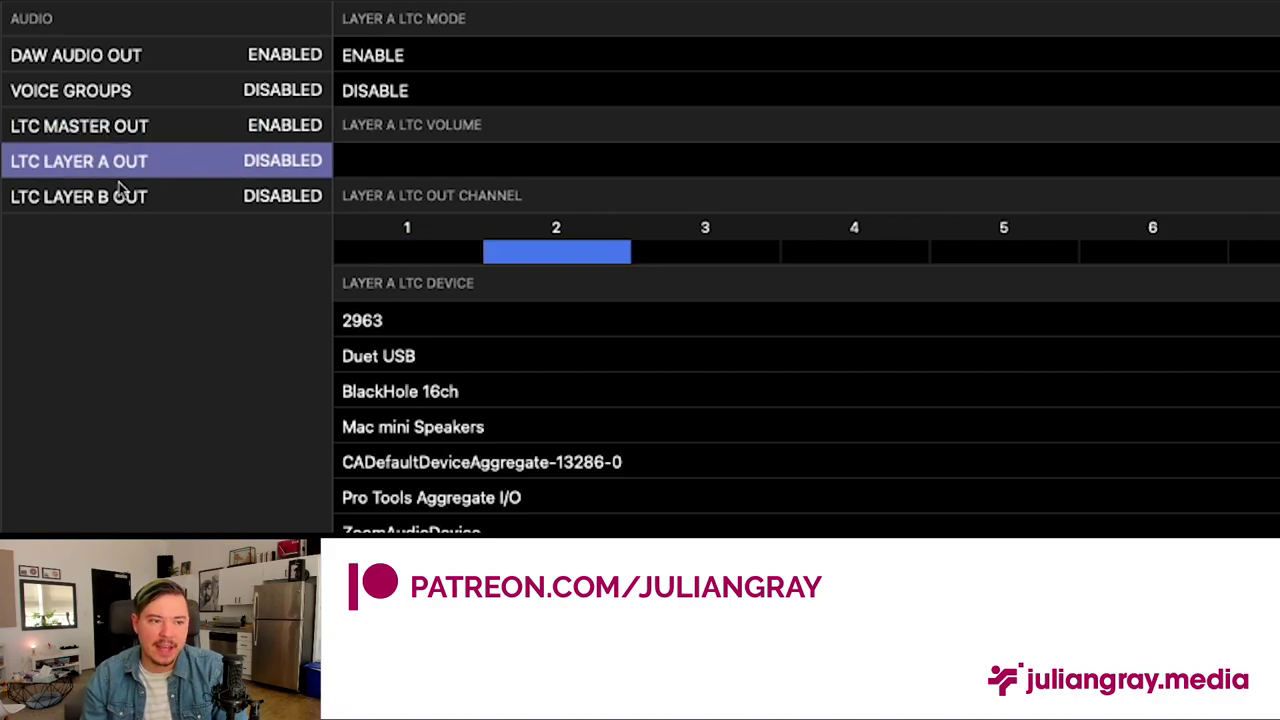
left_click(120, 196)
left_click(120, 161)
left_click(132, 126)
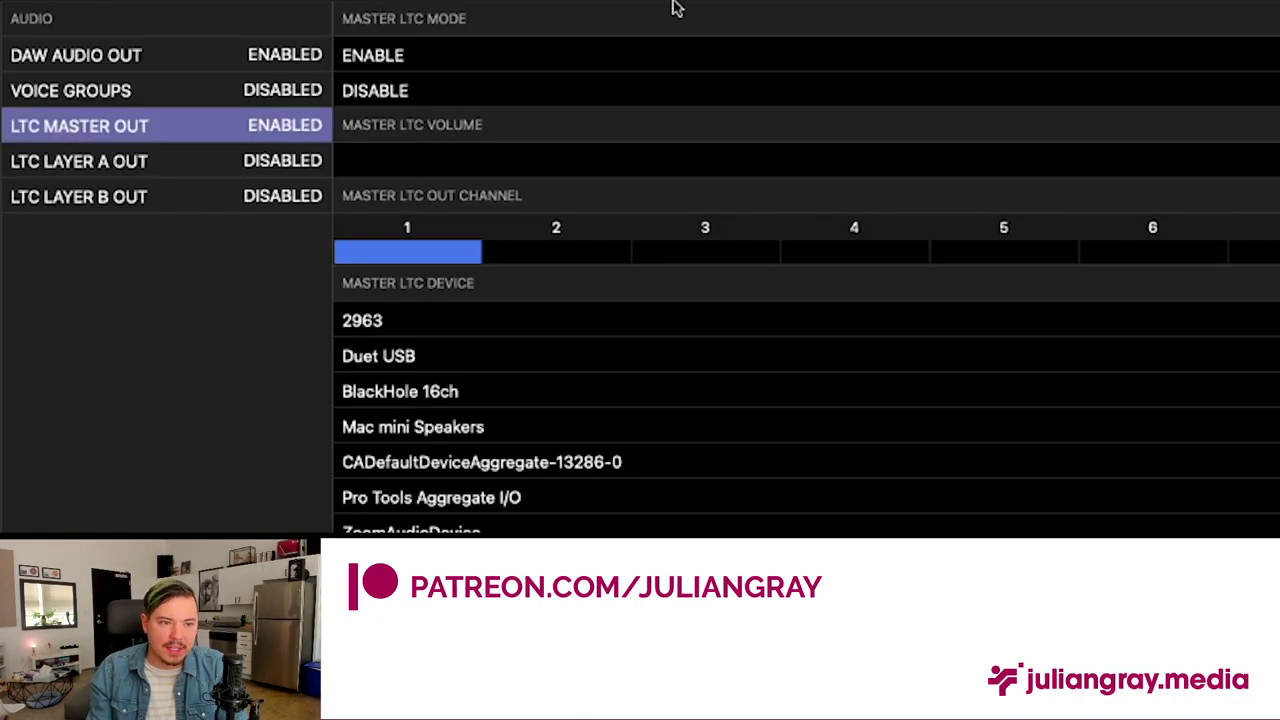
Enable the master LTC output on channel 1 and lower its volume.
left_click(460, 100)
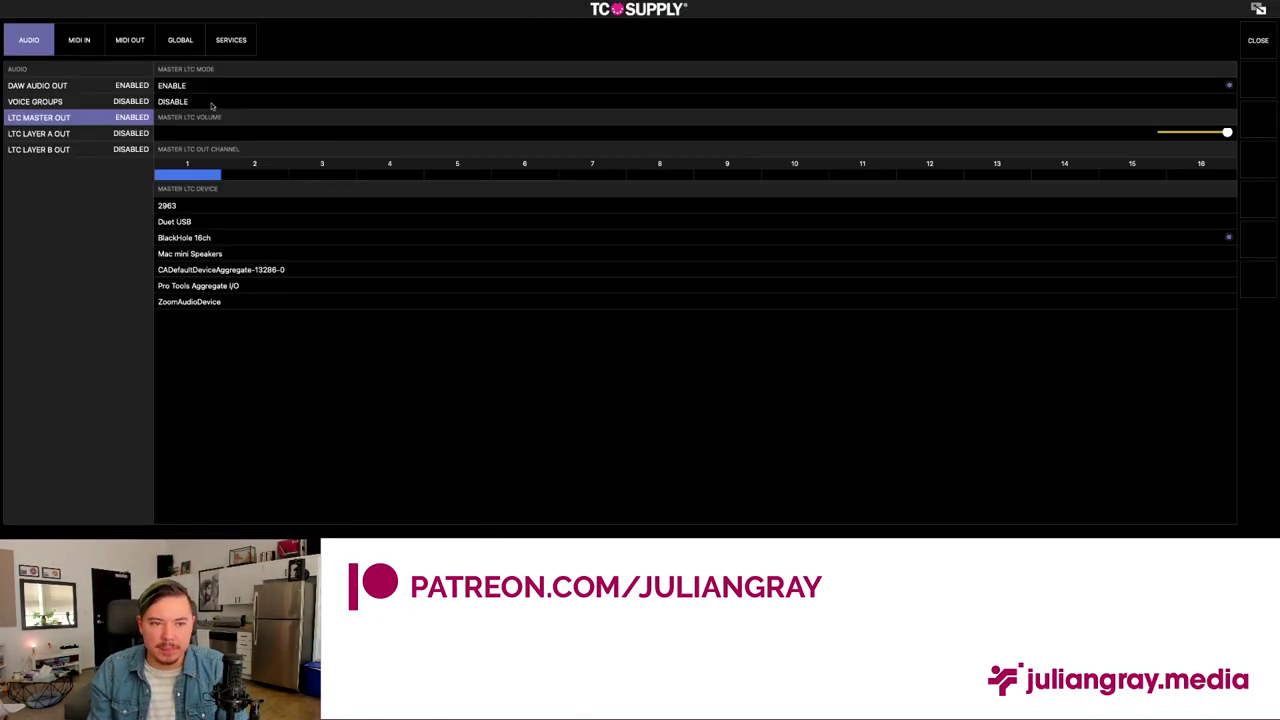
left_click(220, 88)
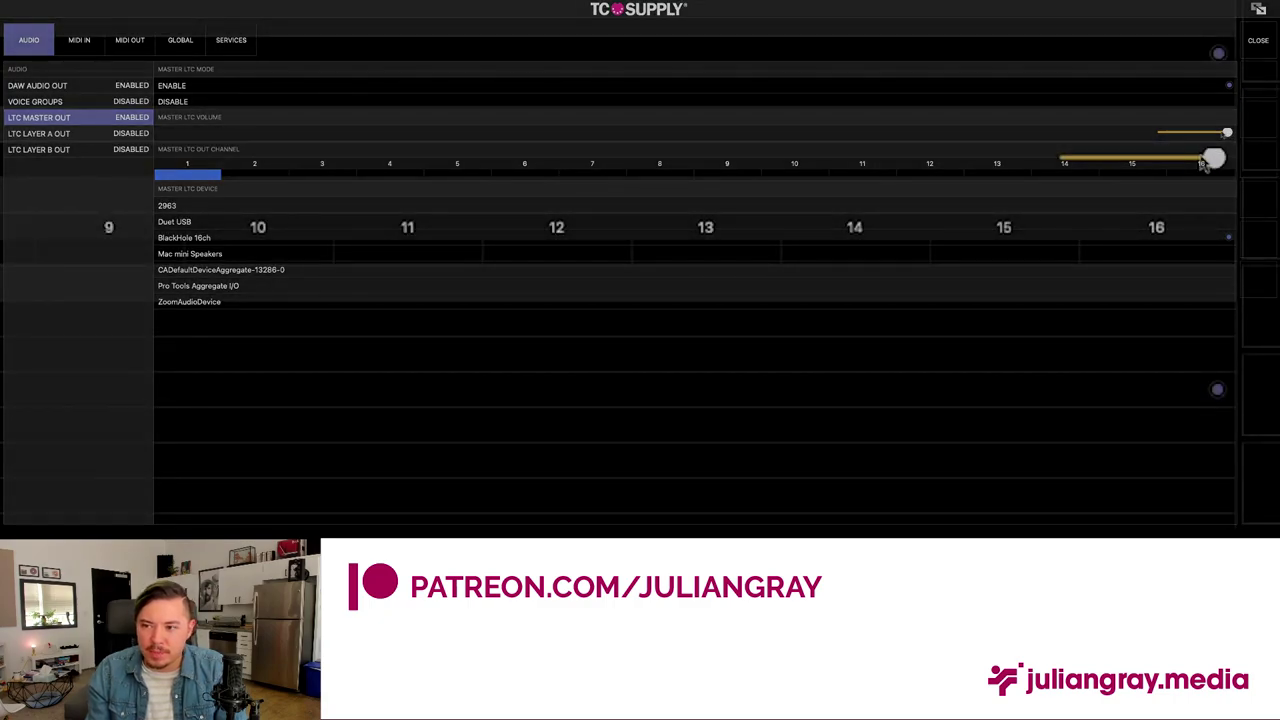
mouse_move(1205, 165)
left_mouse_down()
mouse_move(1072, 163)
mouse_move(1223, 163)
left_mouse_up()
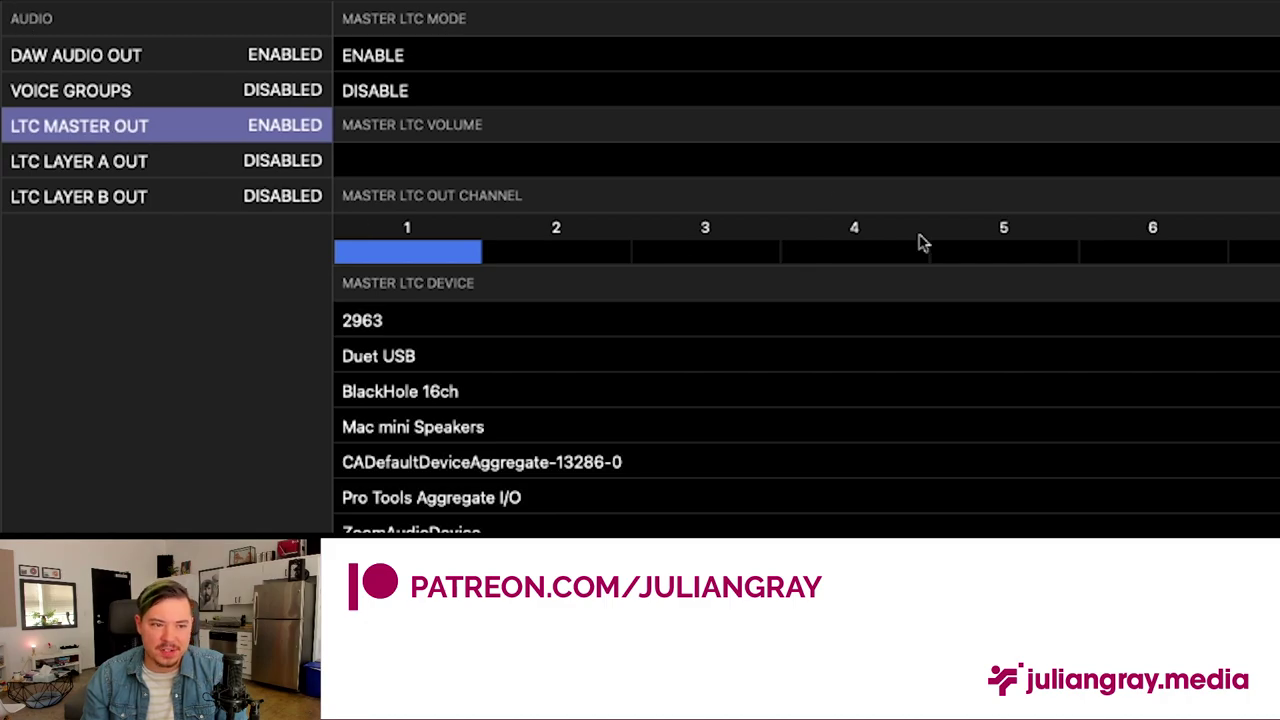
left_click(405, 257)
left_click(405, 257)
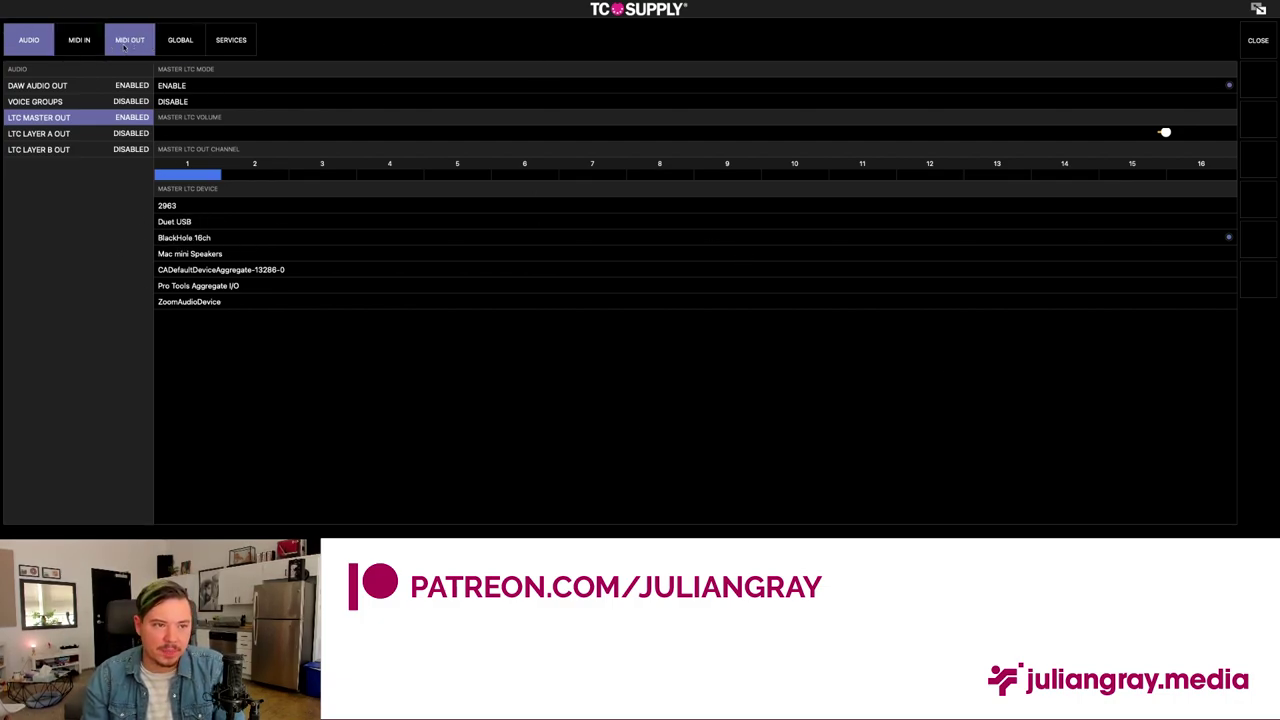
Review the MIDI input, global SMPTE mode and web server settings, return to the audio settings and close the utility view.
left_click(86, 42)
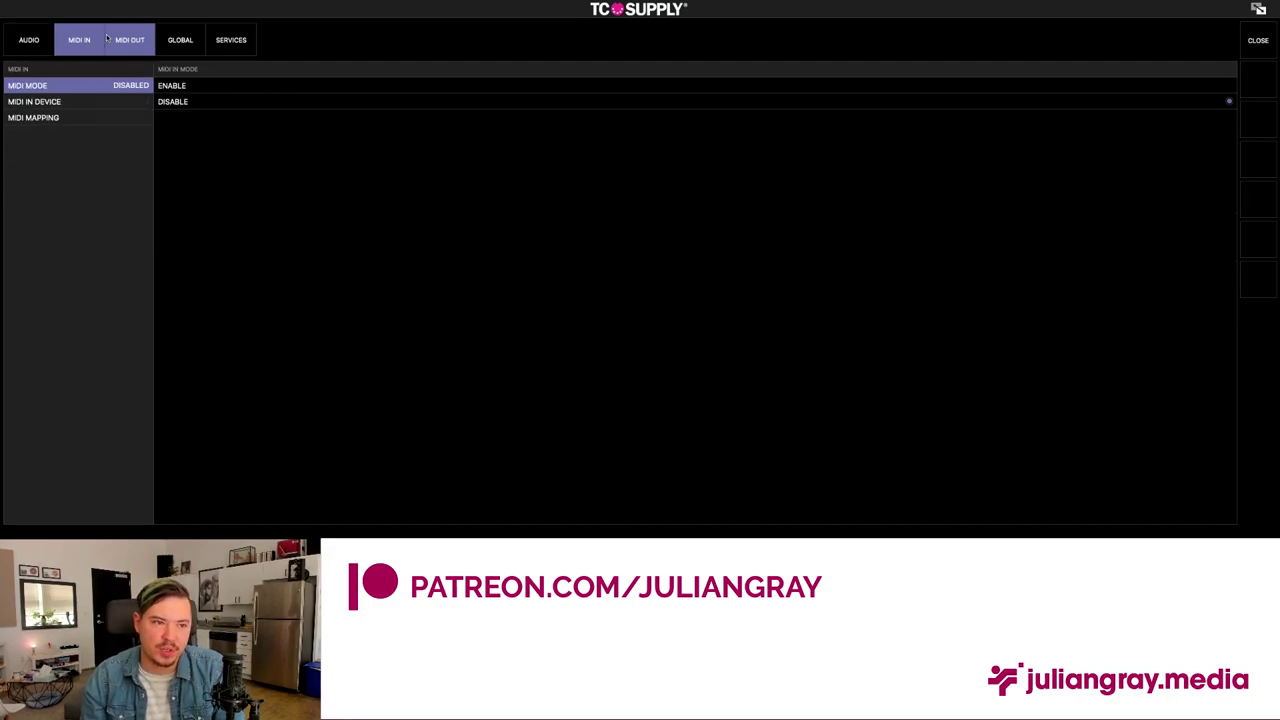
left_click(180, 40)
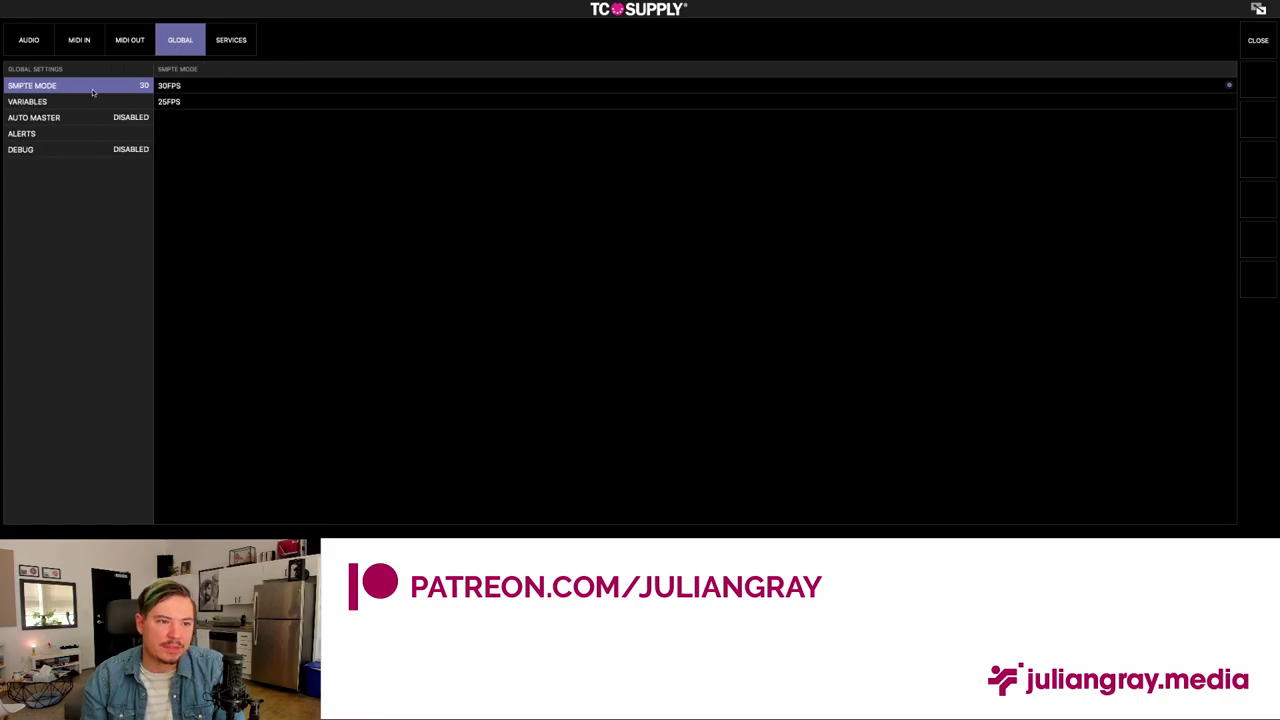
left_click(70, 91)
left_click(70, 91)
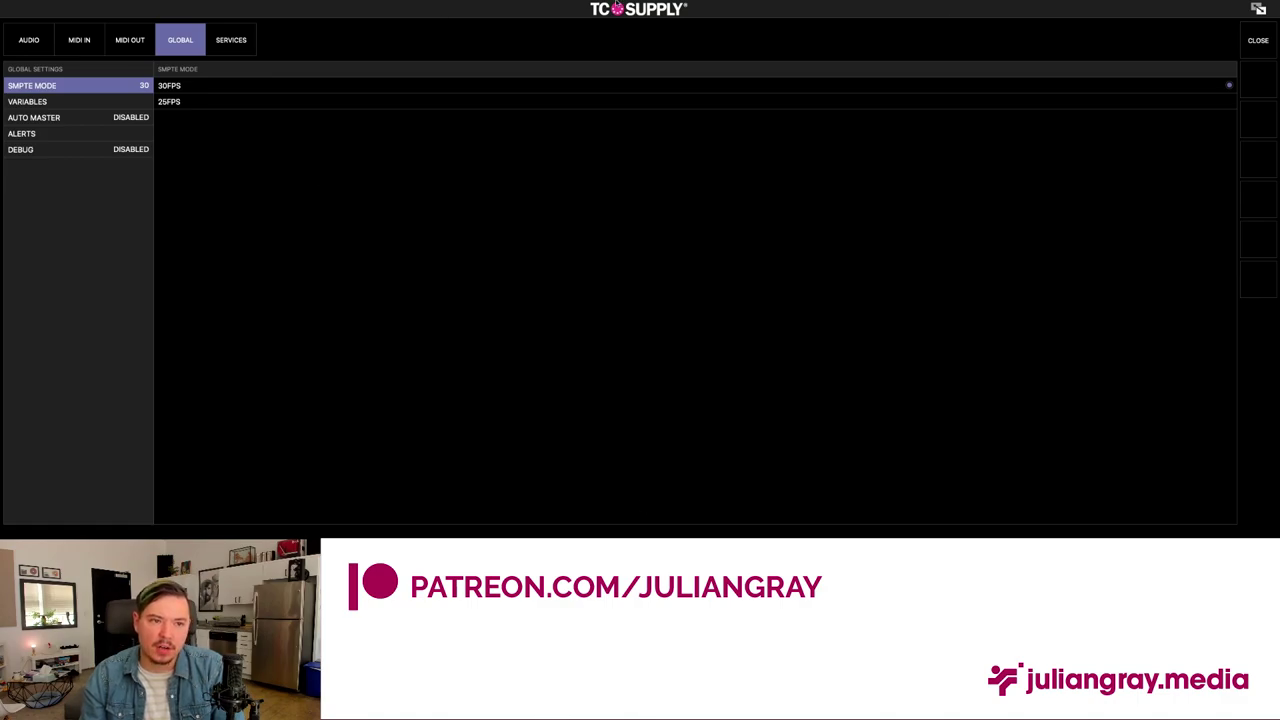
left_click(231, 40)
left_click(180, 40)
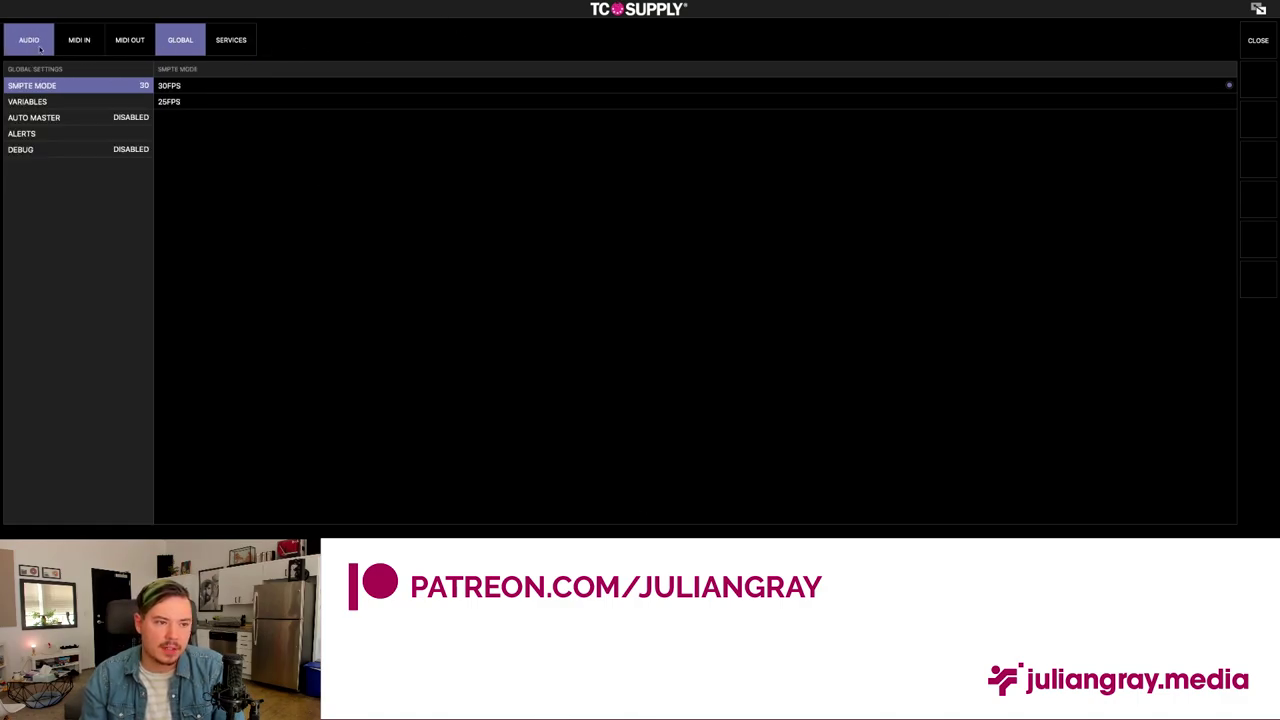
left_click(231, 40)
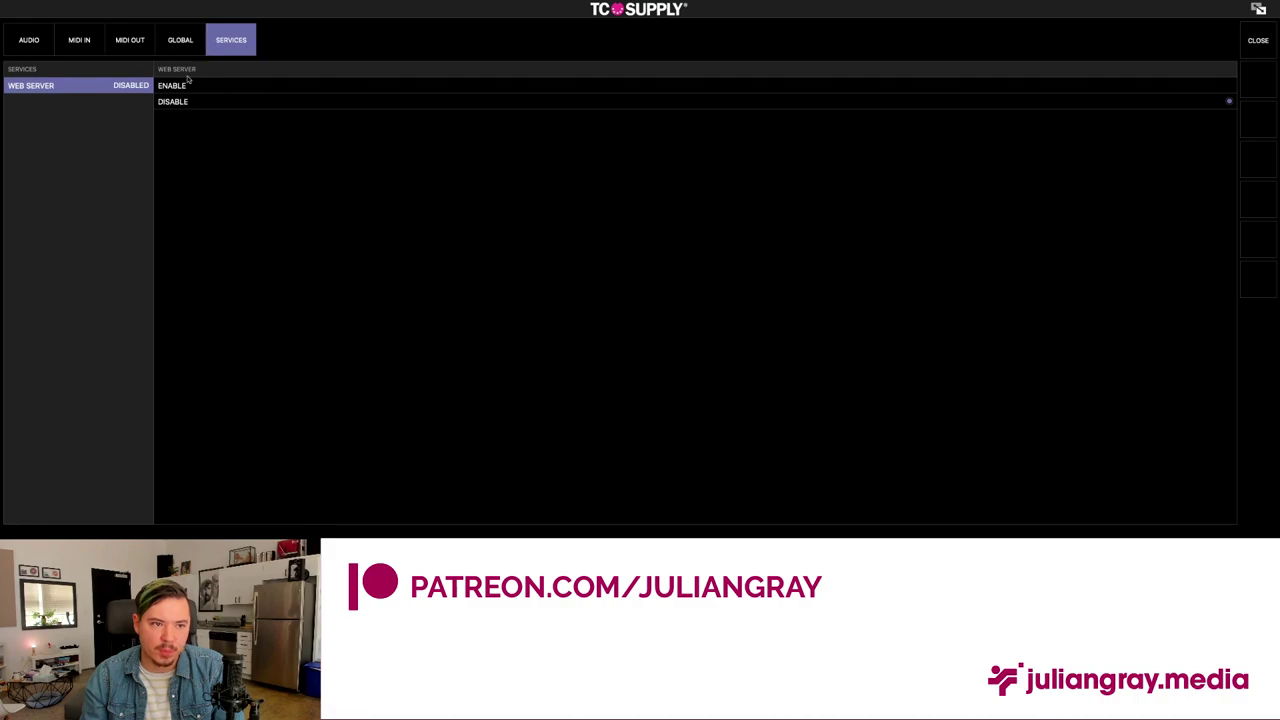
left_click(15, 38)
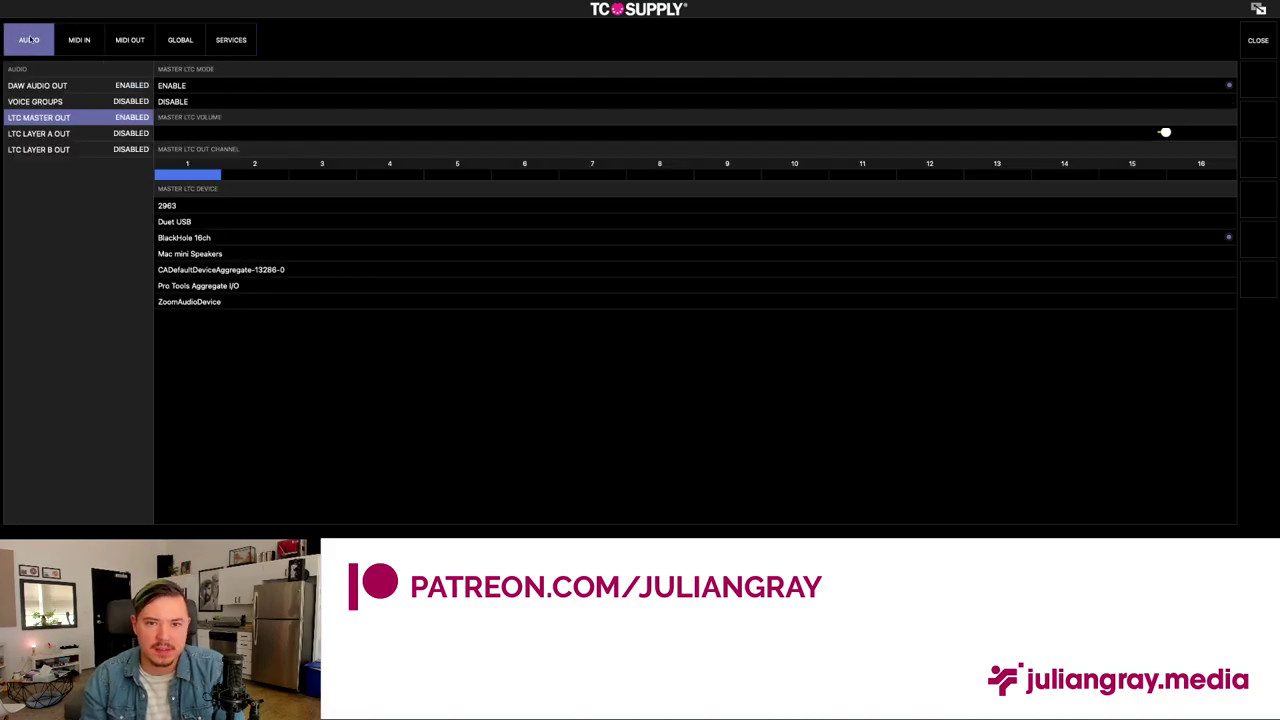
left_click(1254, 41)
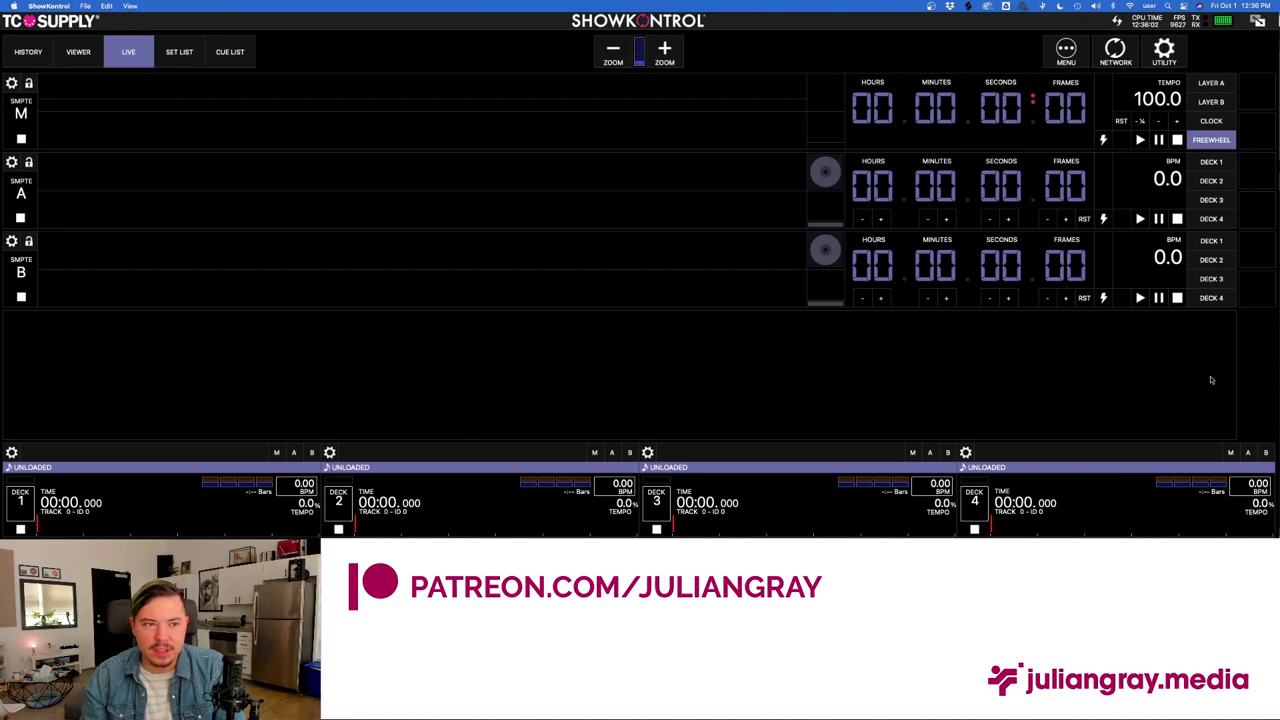
Review the network interfaces and the OSC input, OSC output, MA Telnet and Pro DJ Link settings, and close the network view.
left_click(1115, 50)
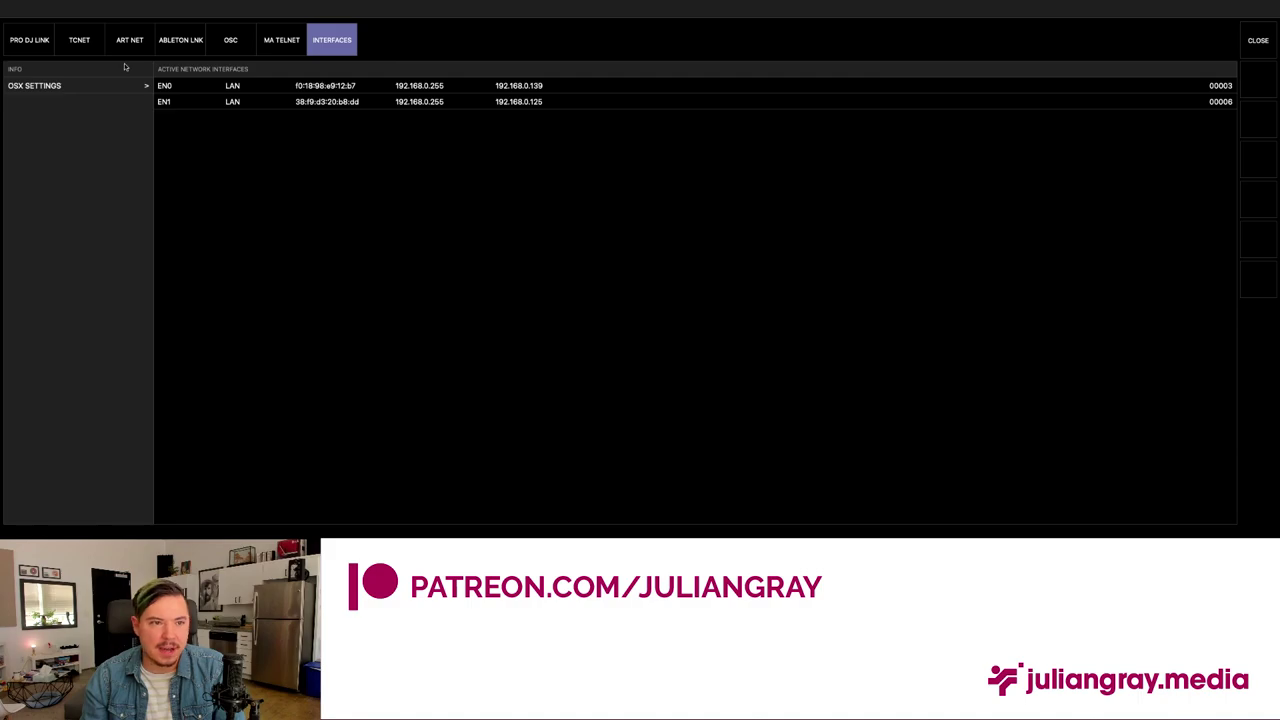
left_click(244, 39)
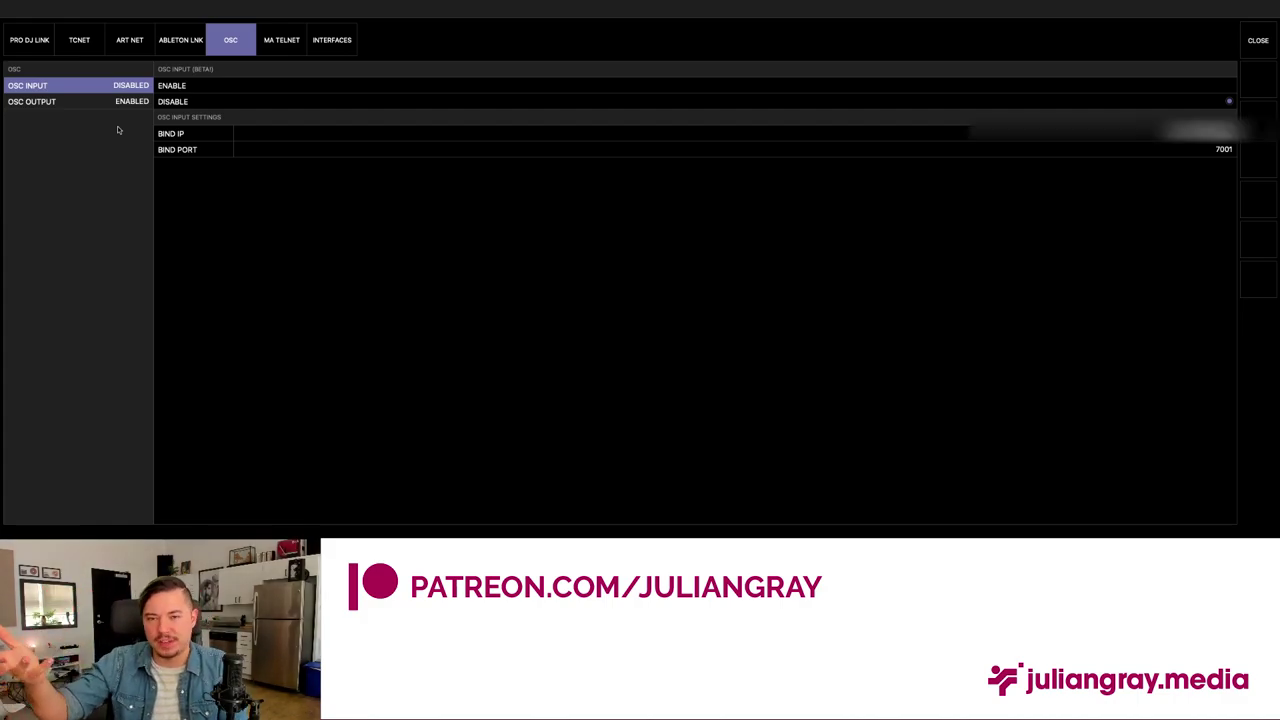
left_click(52, 103)
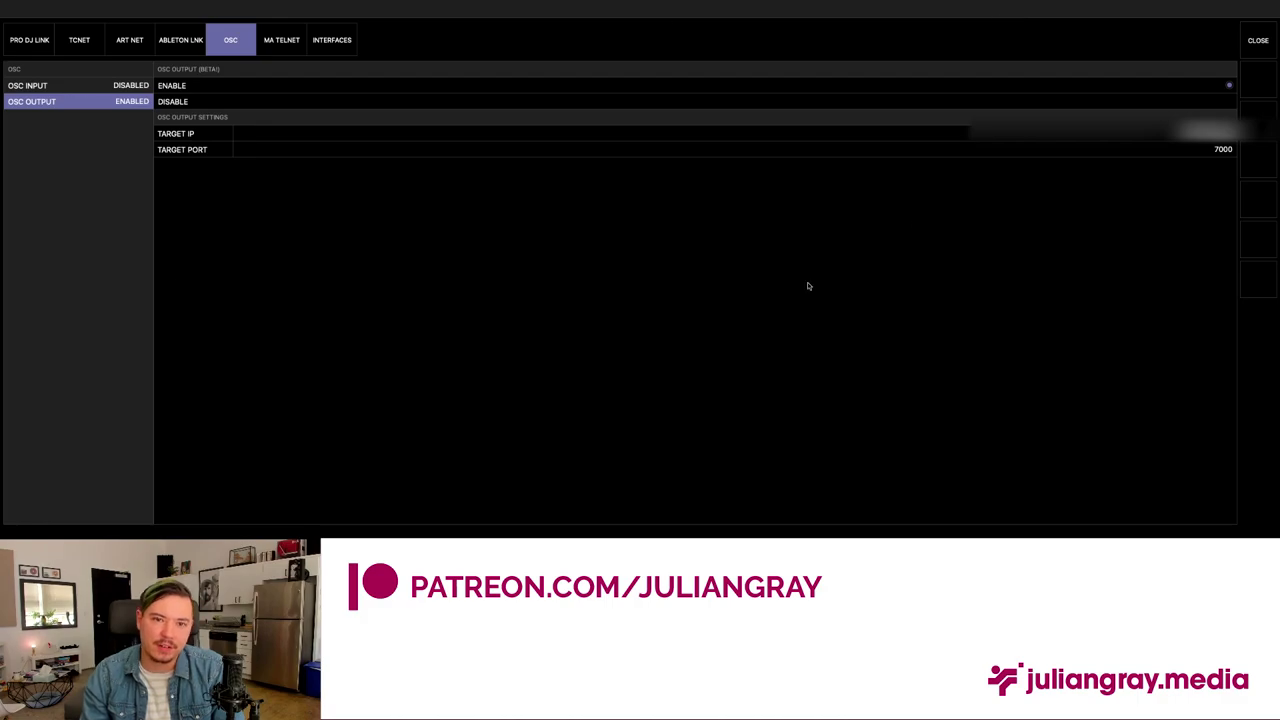
left_click(281, 40)
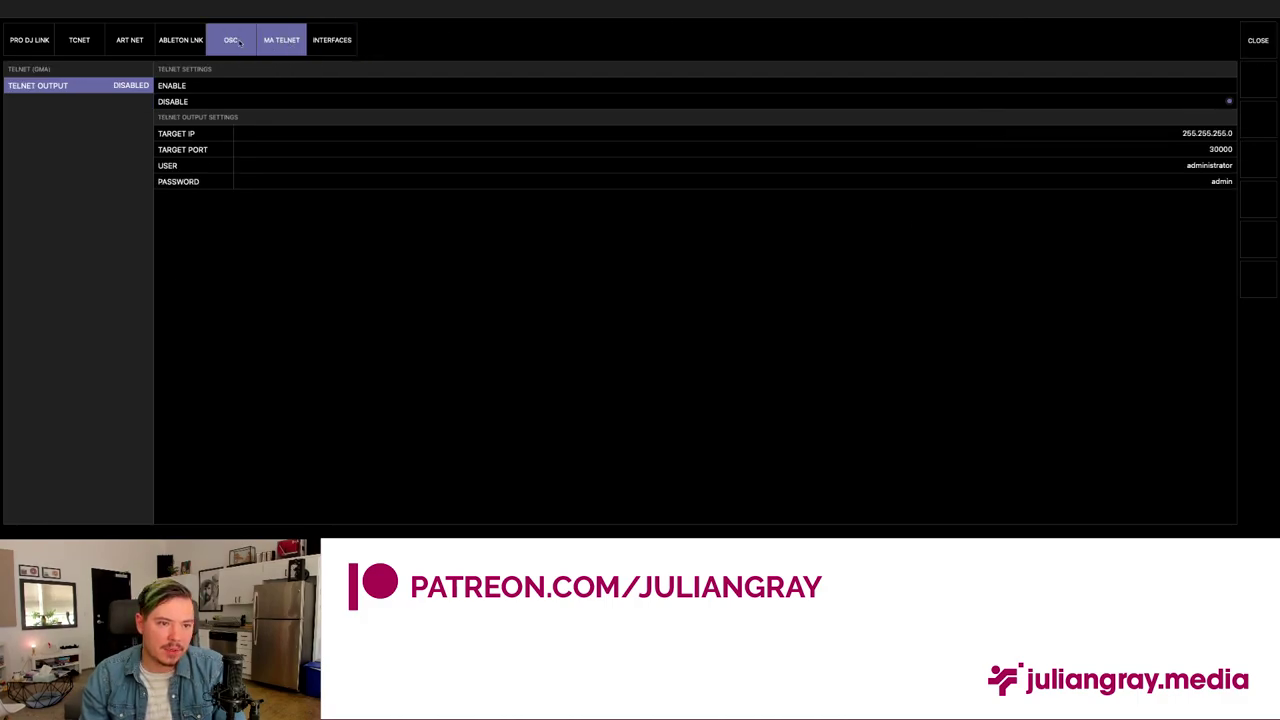
left_click(230, 40)
left_click(18, 38)
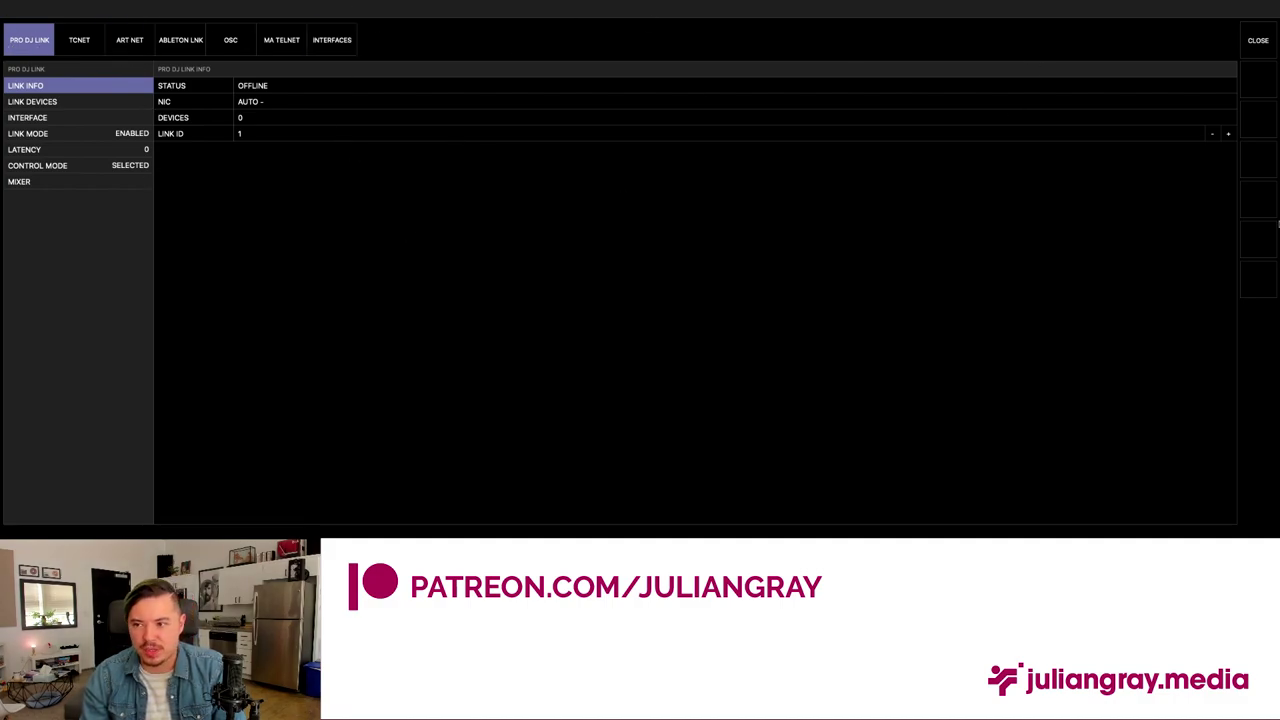
left_click(1262, 48)
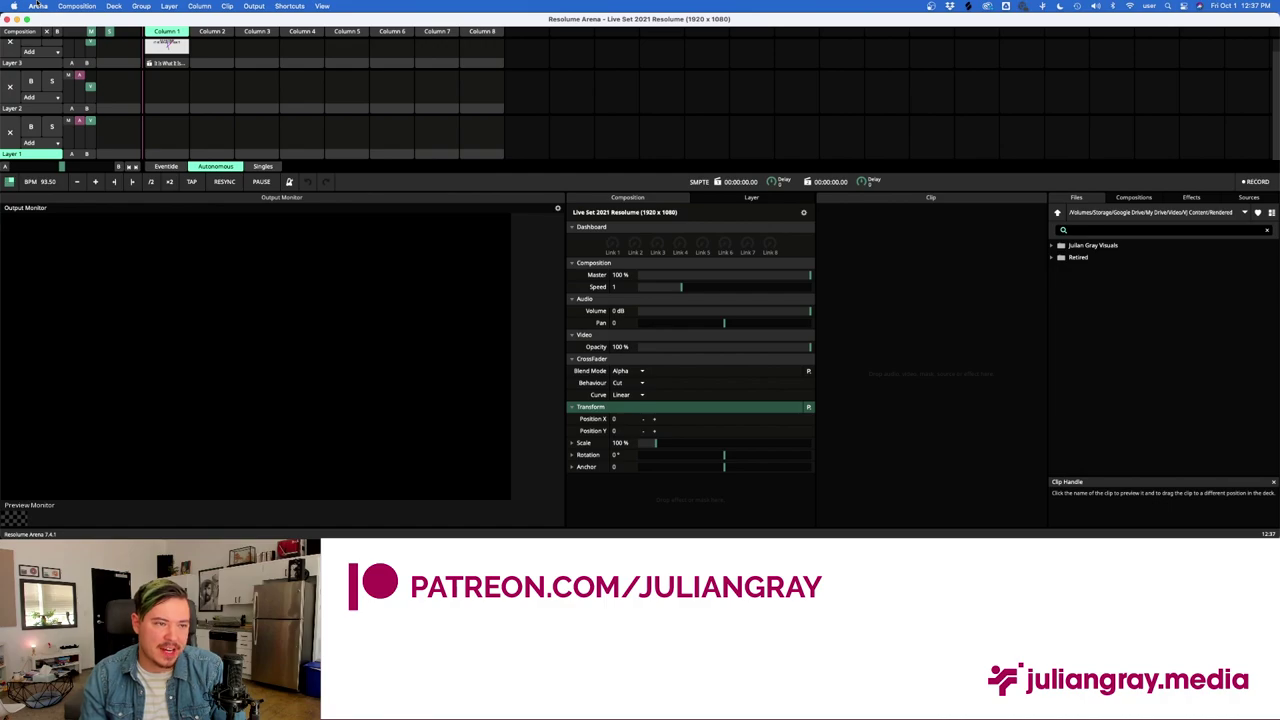
Switch to Resolume Arena, open its audio preferences and reposition the preferences window.
left_click(37, 6)
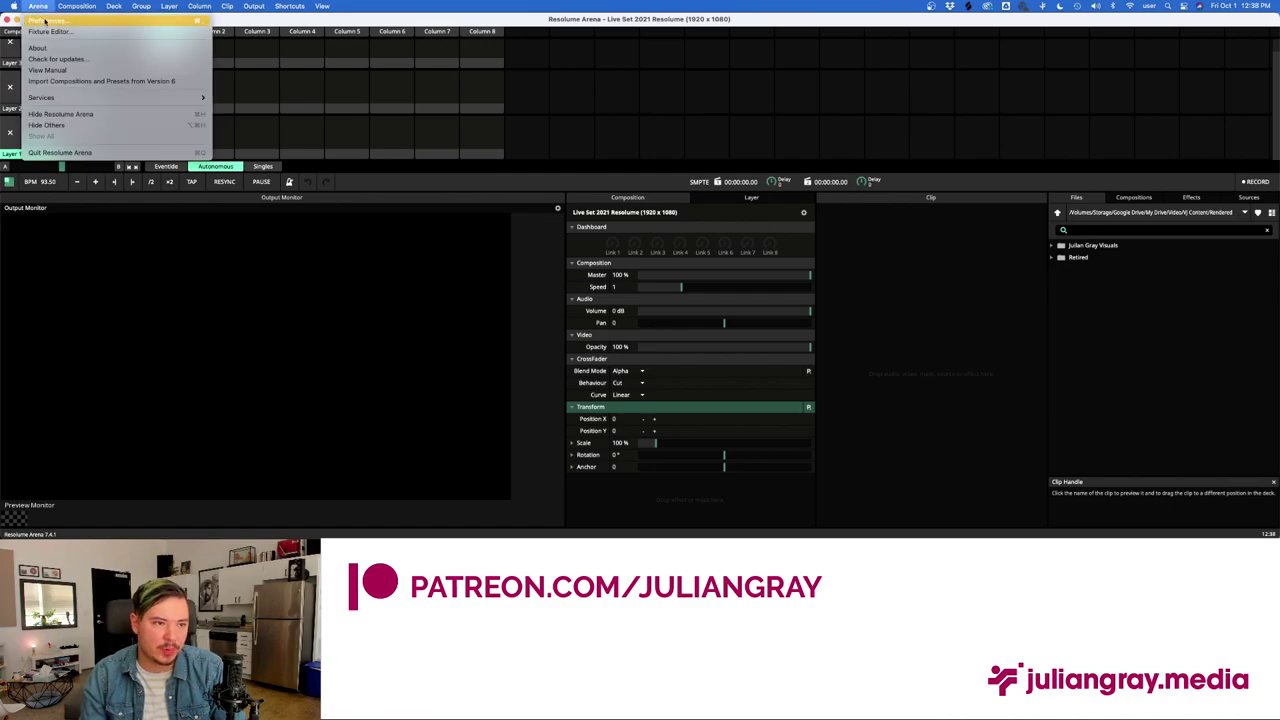
left_click(45, 20)
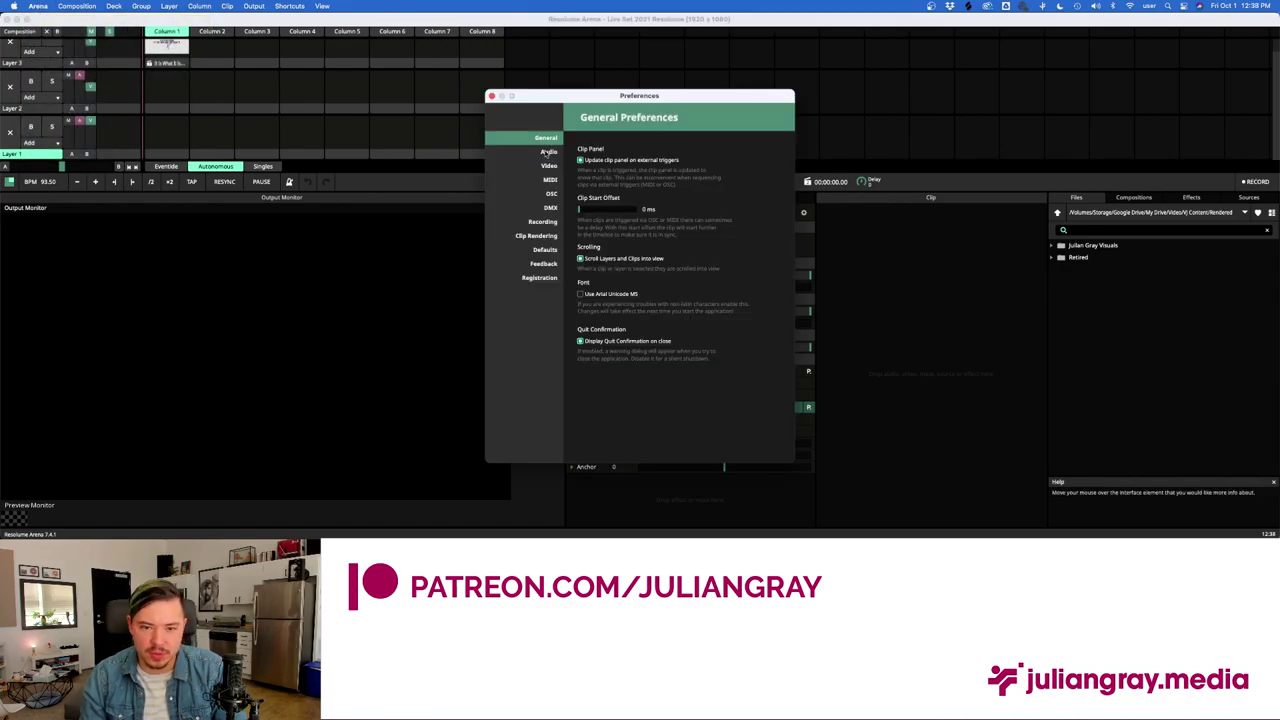
left_click(549, 151)
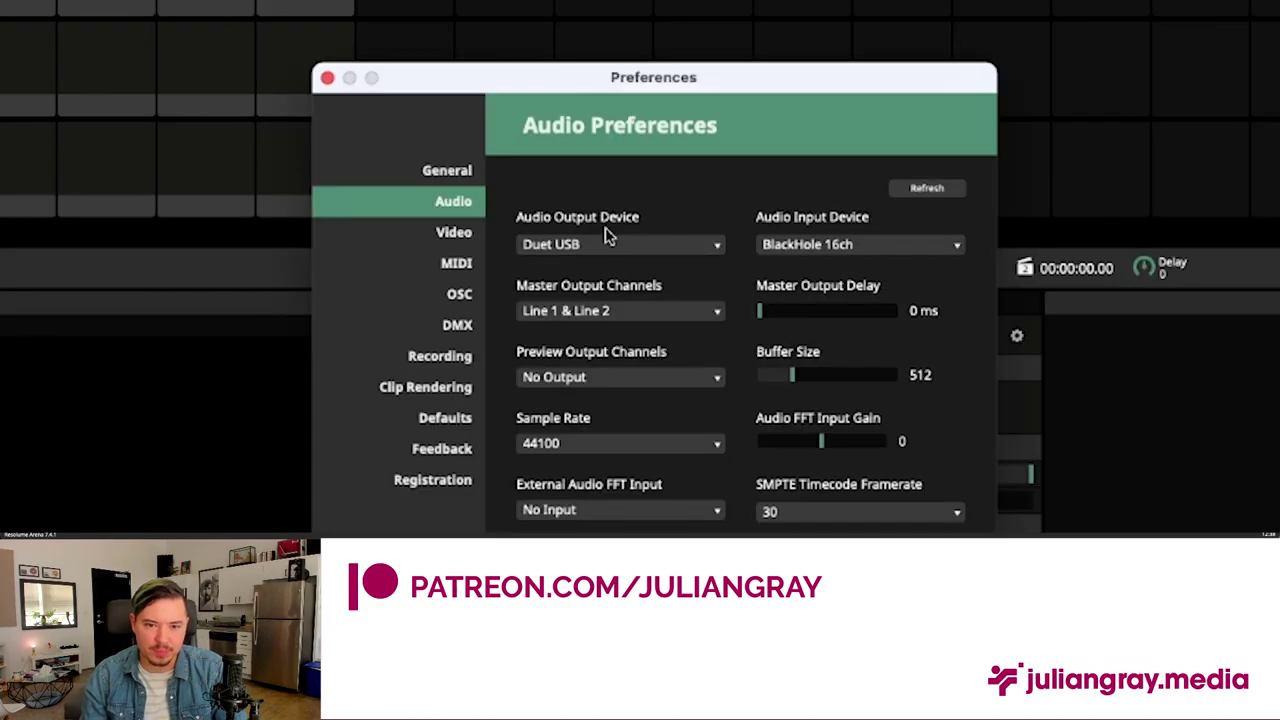
left_click_drag(680, 77, 725, 96)
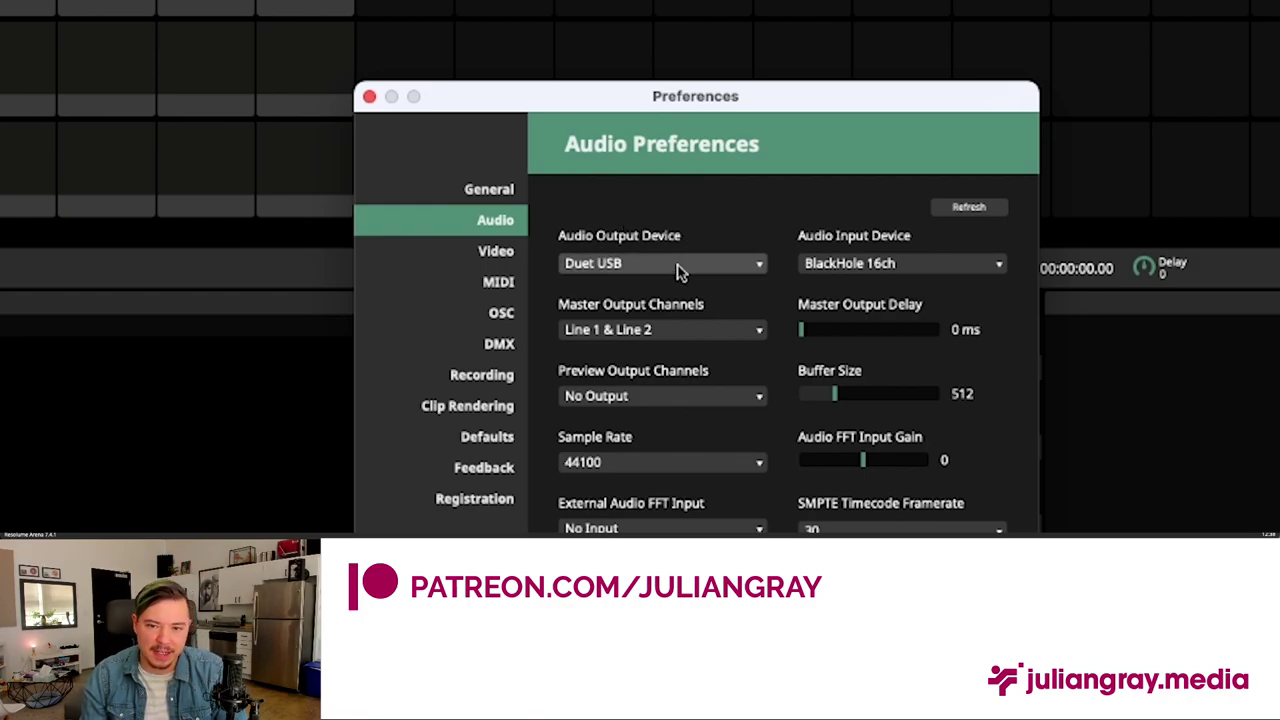
Check the available audio output devices, keep Duet USB, and move the preferences window to reveal the timecode settings.
left_click(636, 263)
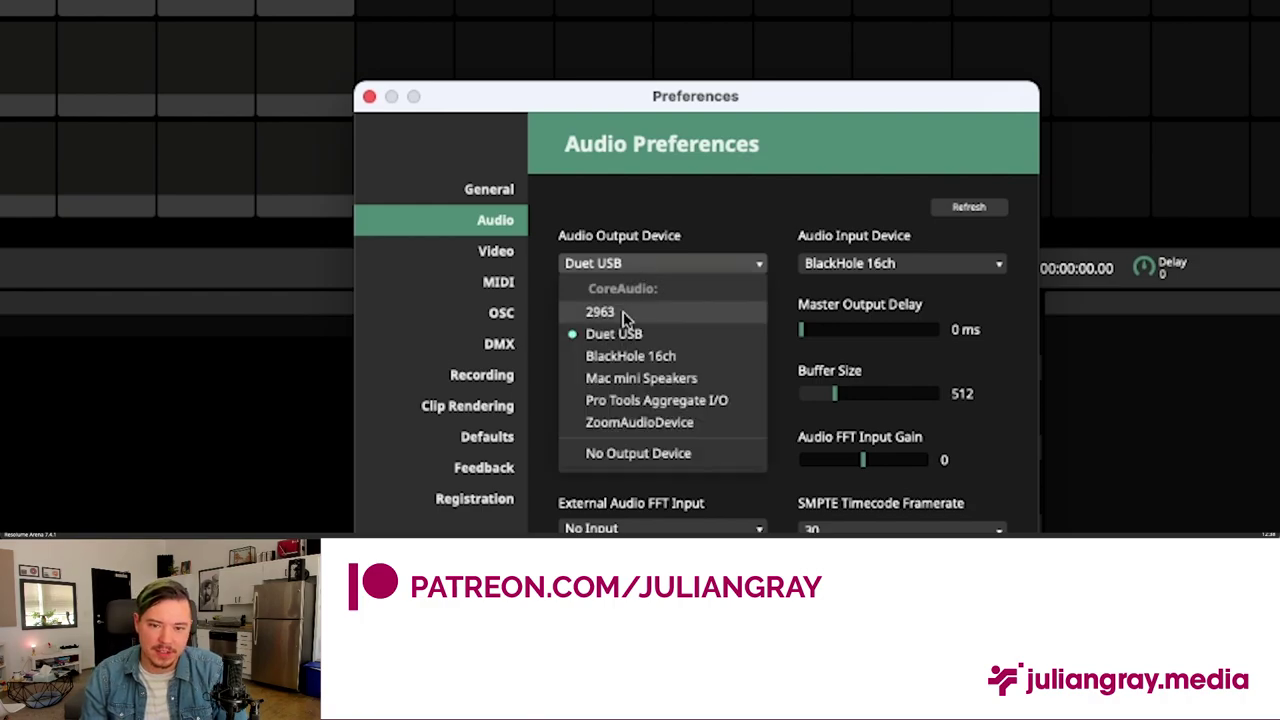
left_click(652, 178)
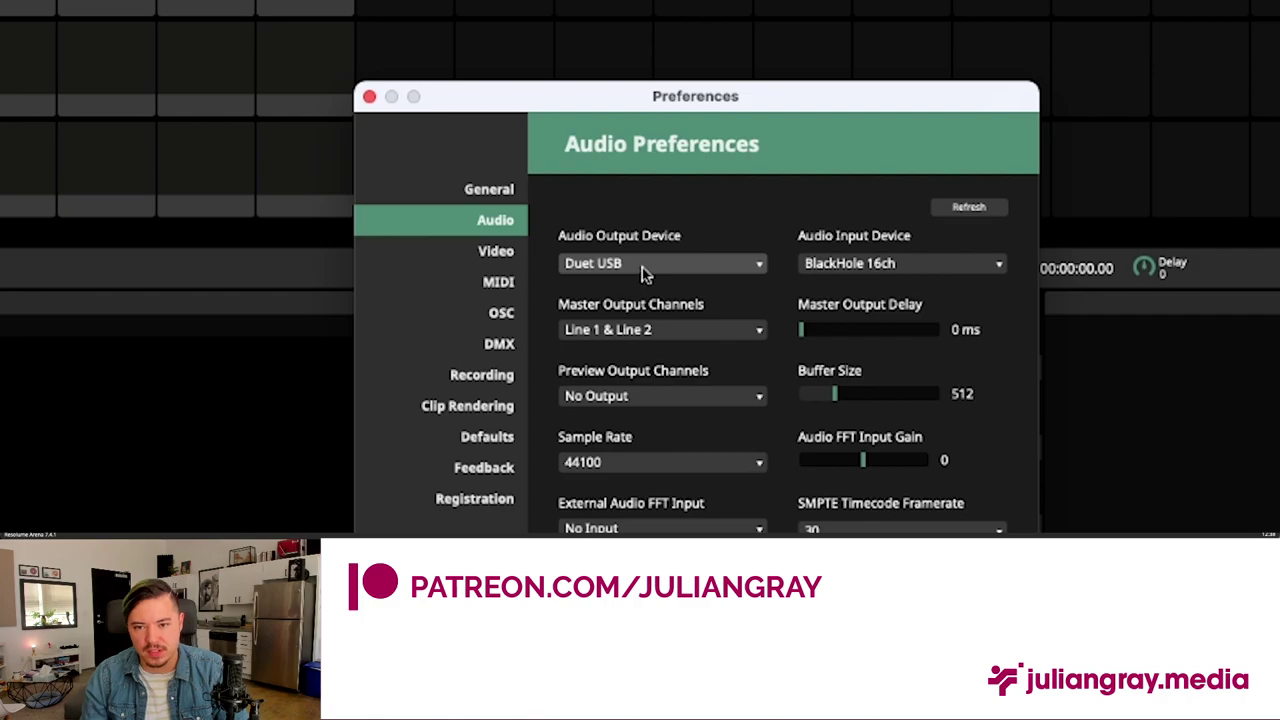
left_click_drag(763, 101, 770, 45)
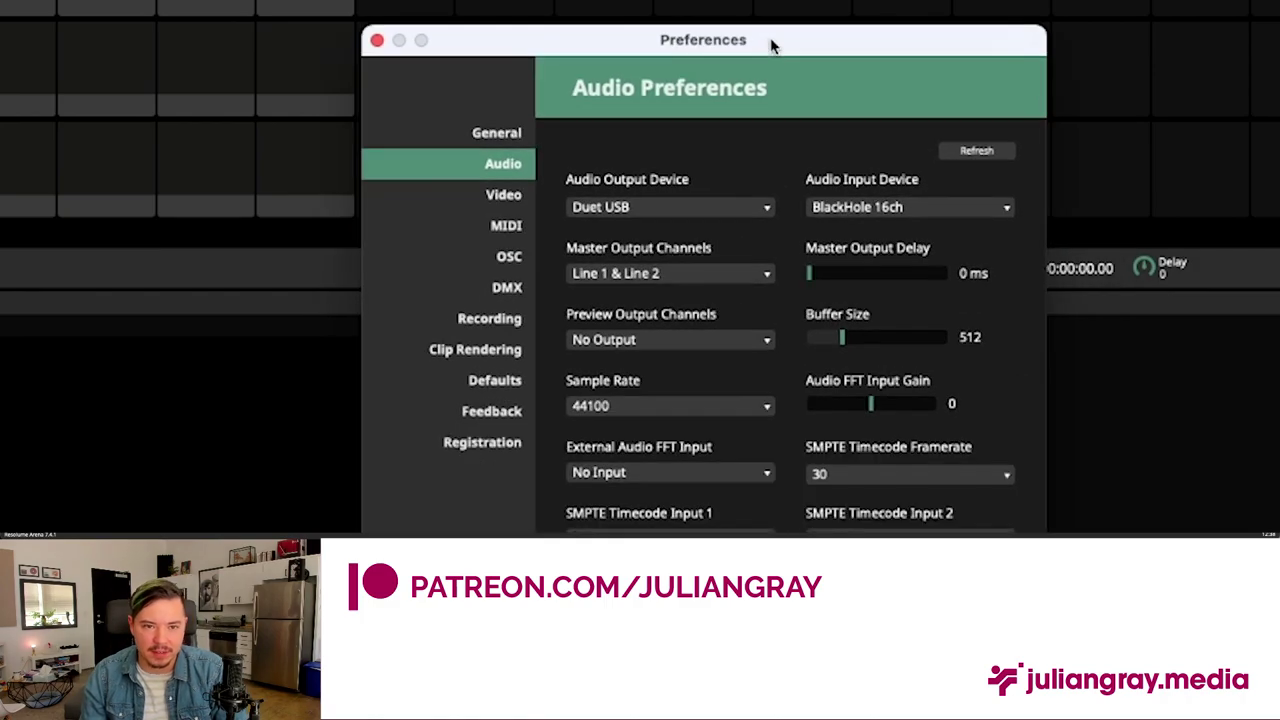
Choose BlackHole 16ch as the audio input device and Input 1 for SMPTE Timecode Input 1.
left_click(897, 208)
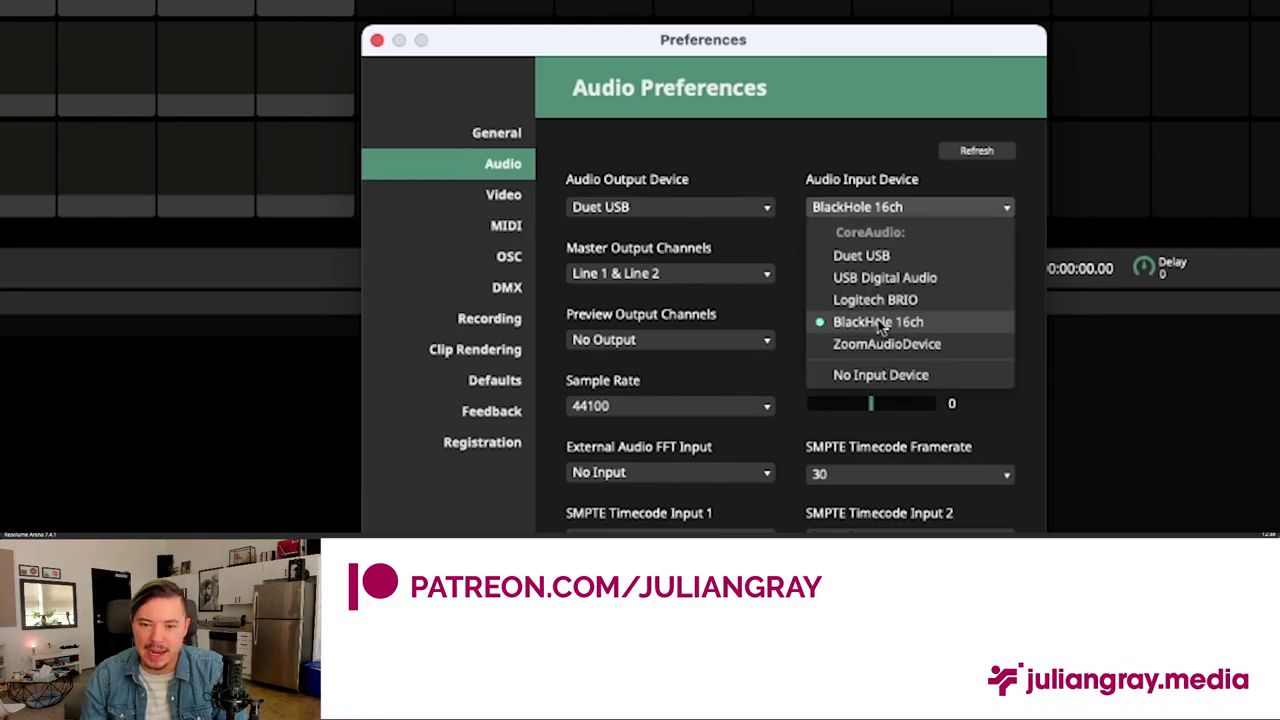
left_click(878, 112)
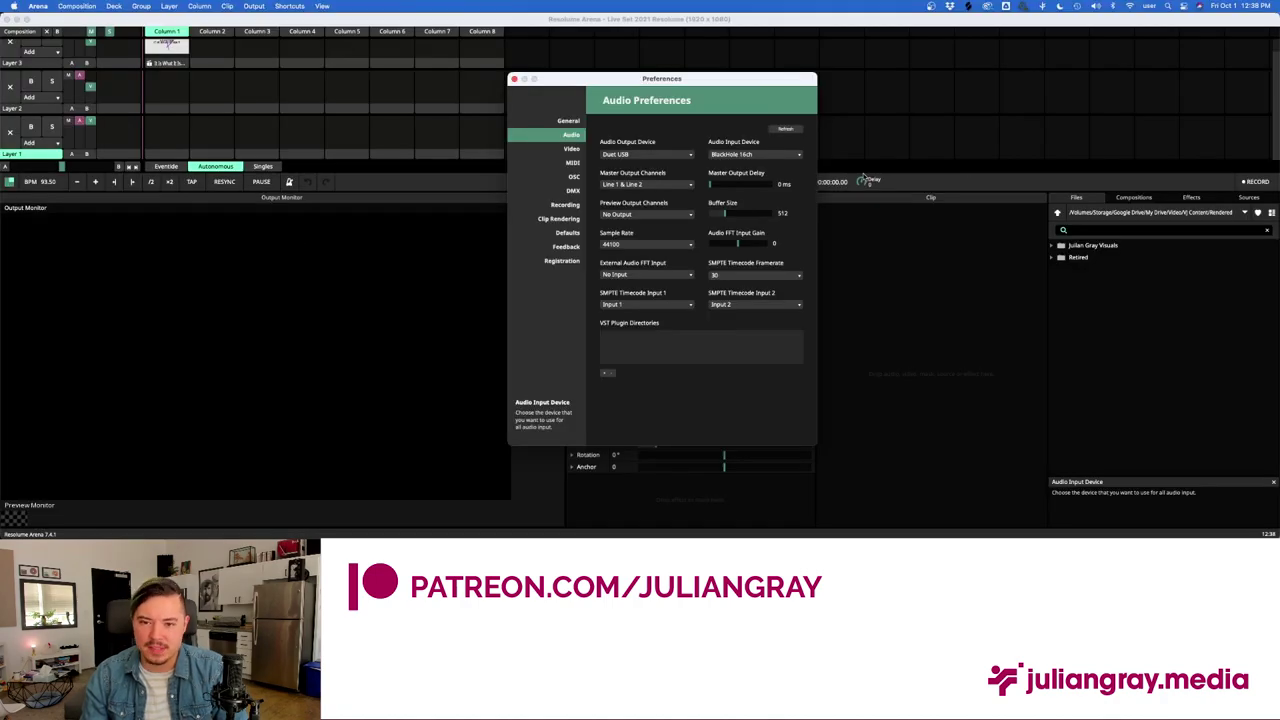
left_click(730, 155)
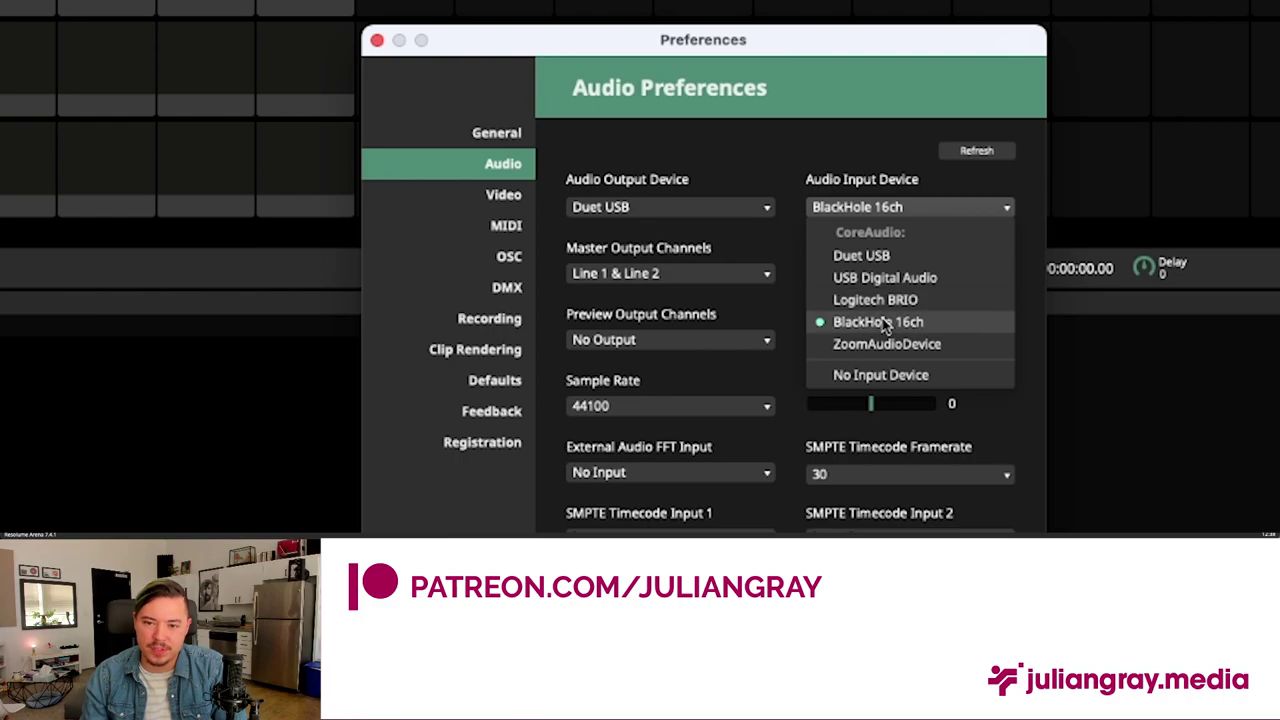
left_click(884, 326)
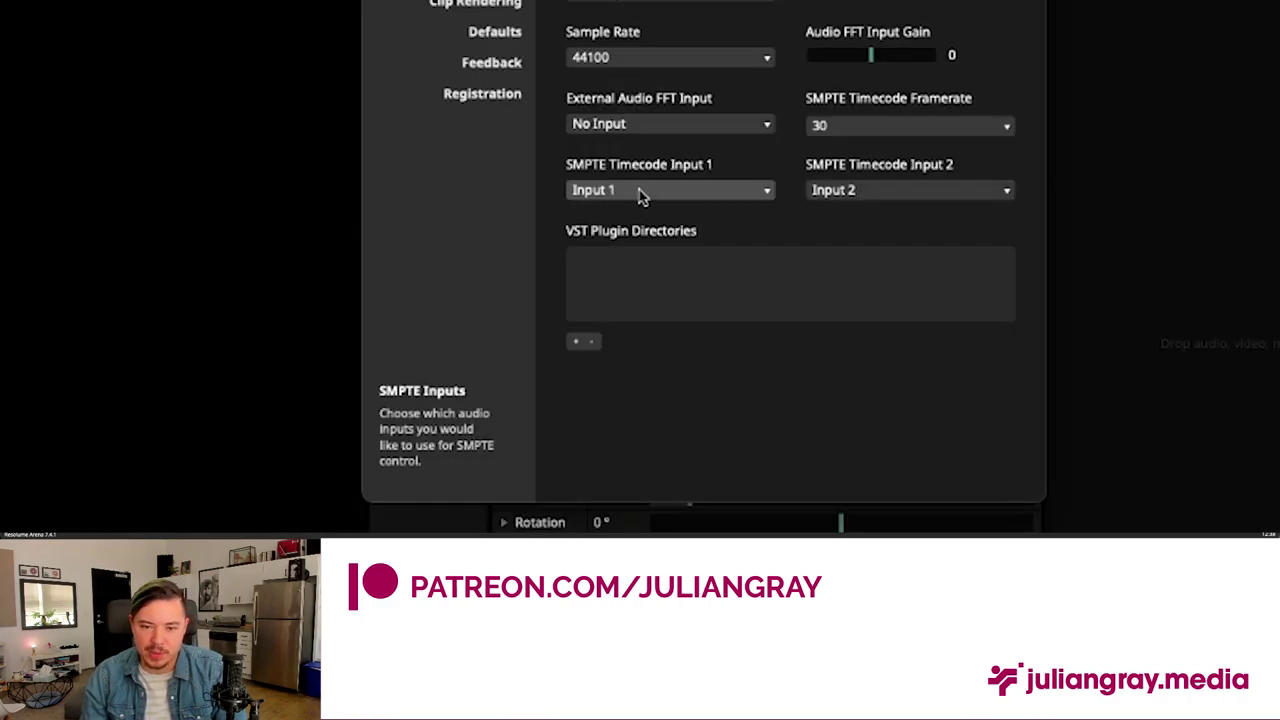
left_click(641, 192)
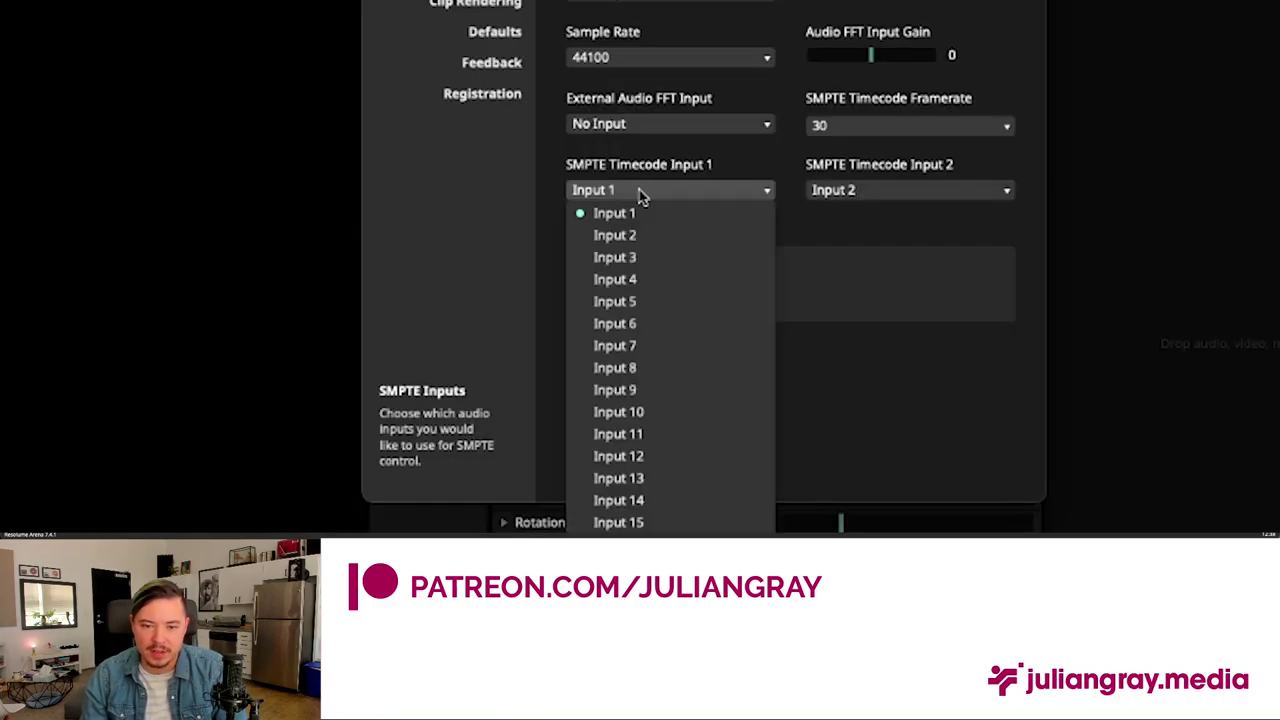
left_click(627, 211)
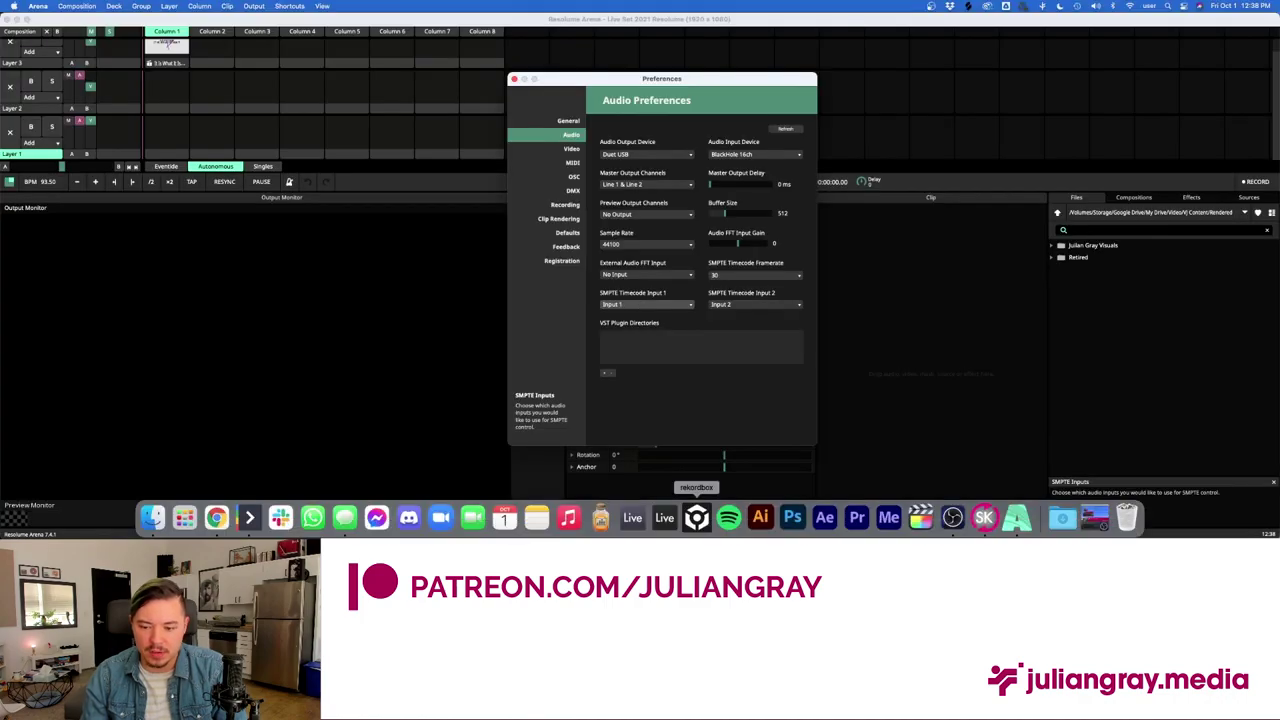
Compare ShowKontrol's LTC master output channel with Resolume Arena's SMPTE Timecode Input 1, keeping Input 1 selected.
left_click(986, 517)
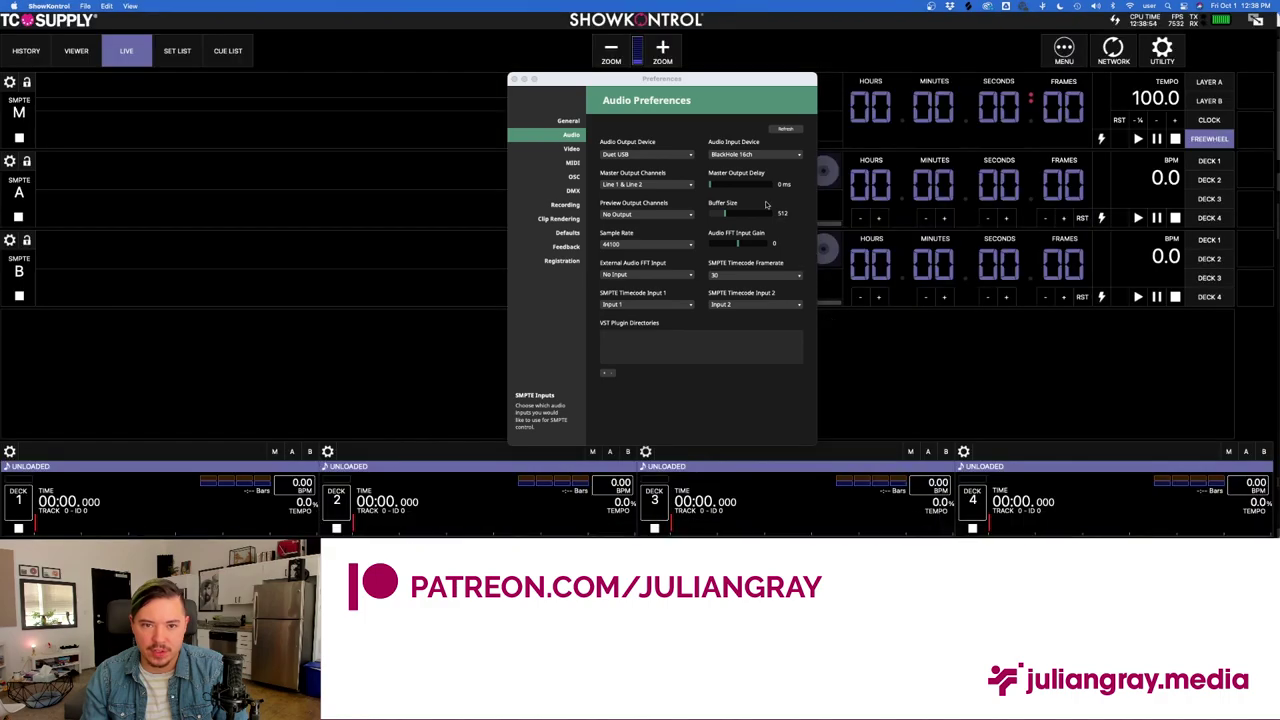
left_click(1162, 47)
left_click(55, 119)
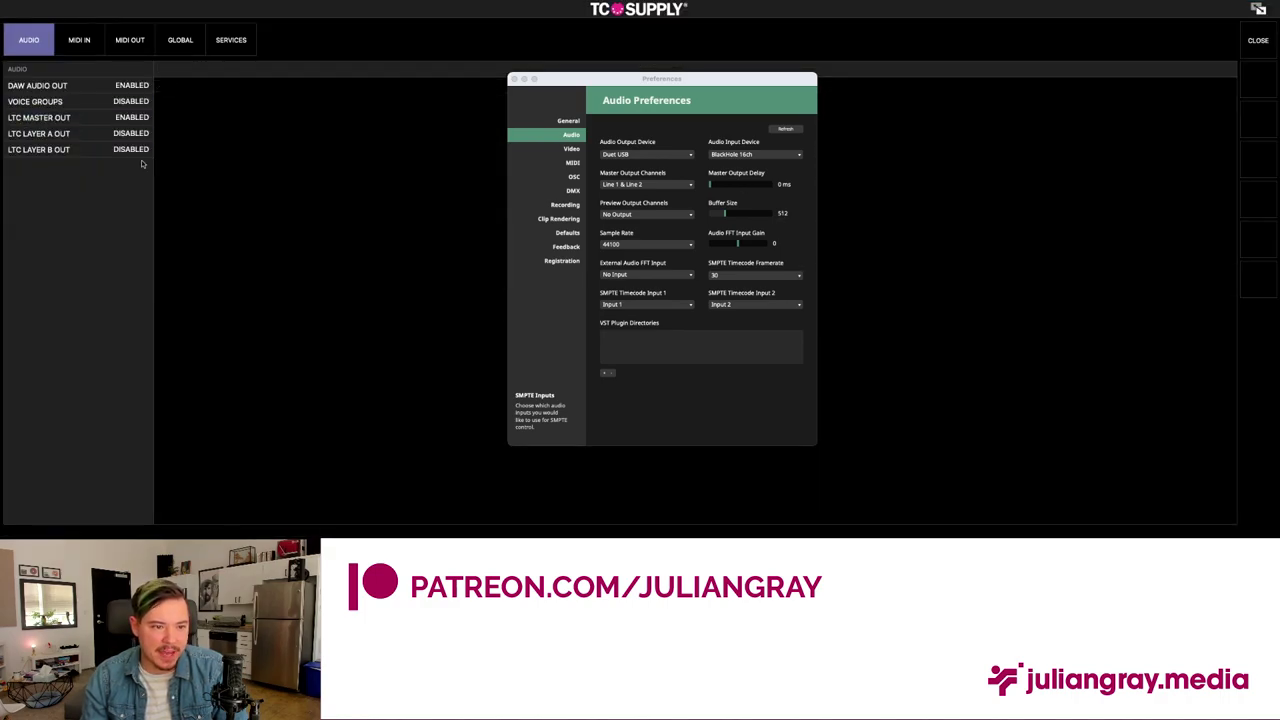
left_click(80, 119)
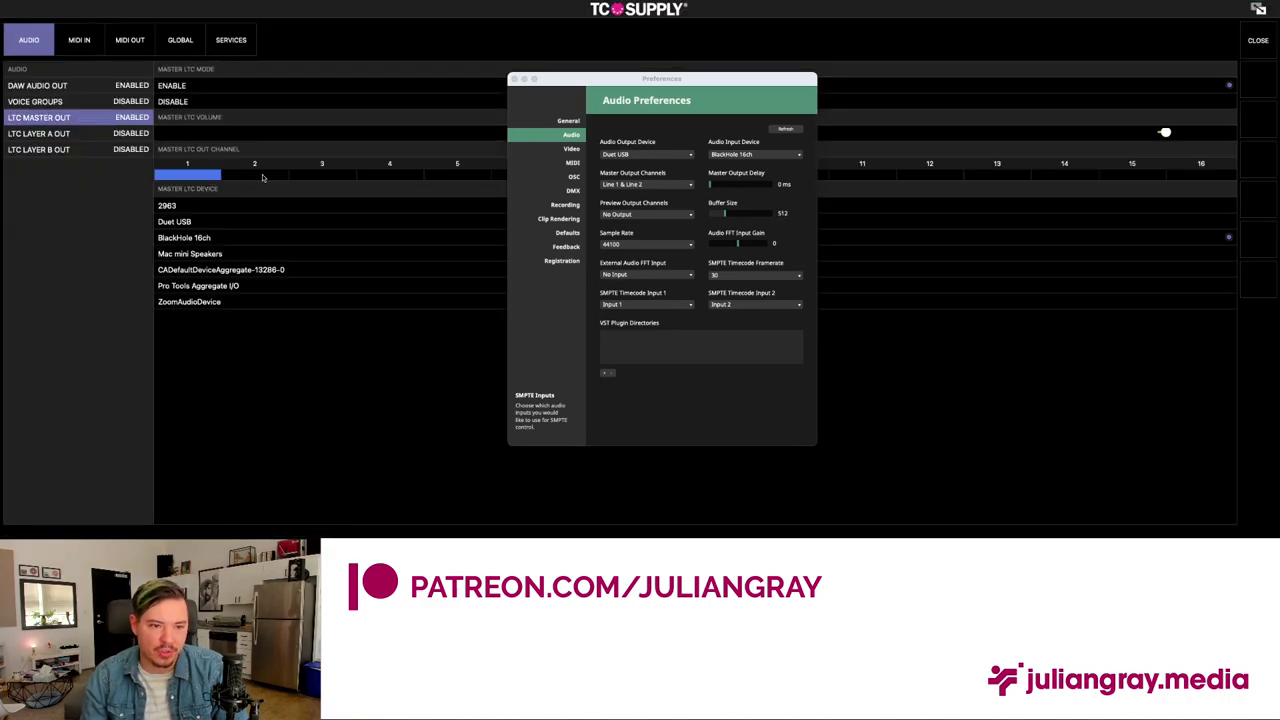
left_click_drag(592, 80, 562, 205)
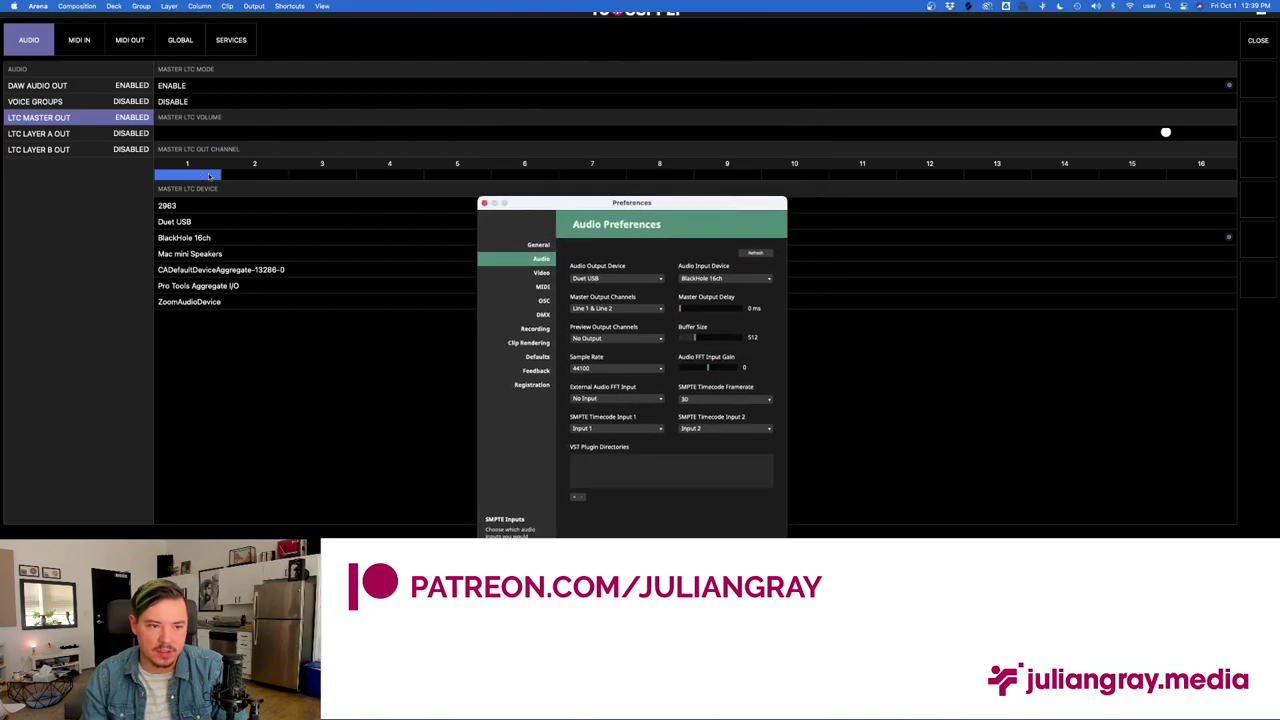
left_click(591, 430)
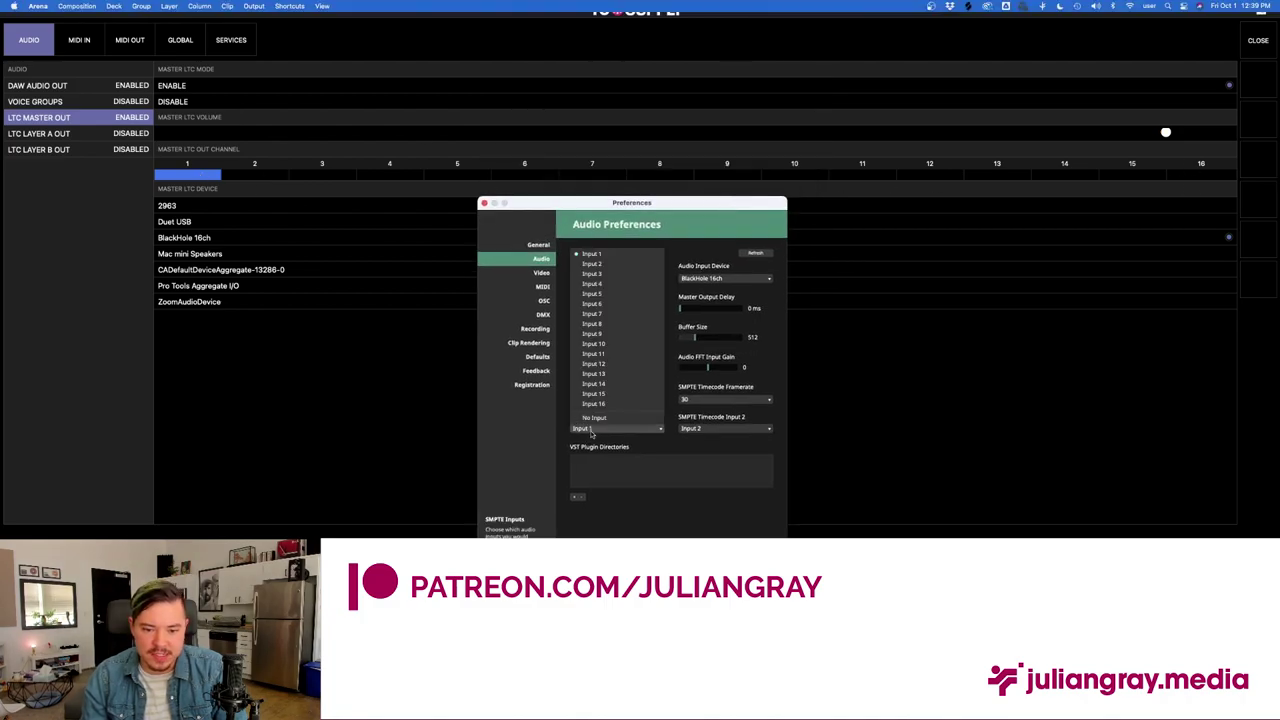
left_click(601, 256)
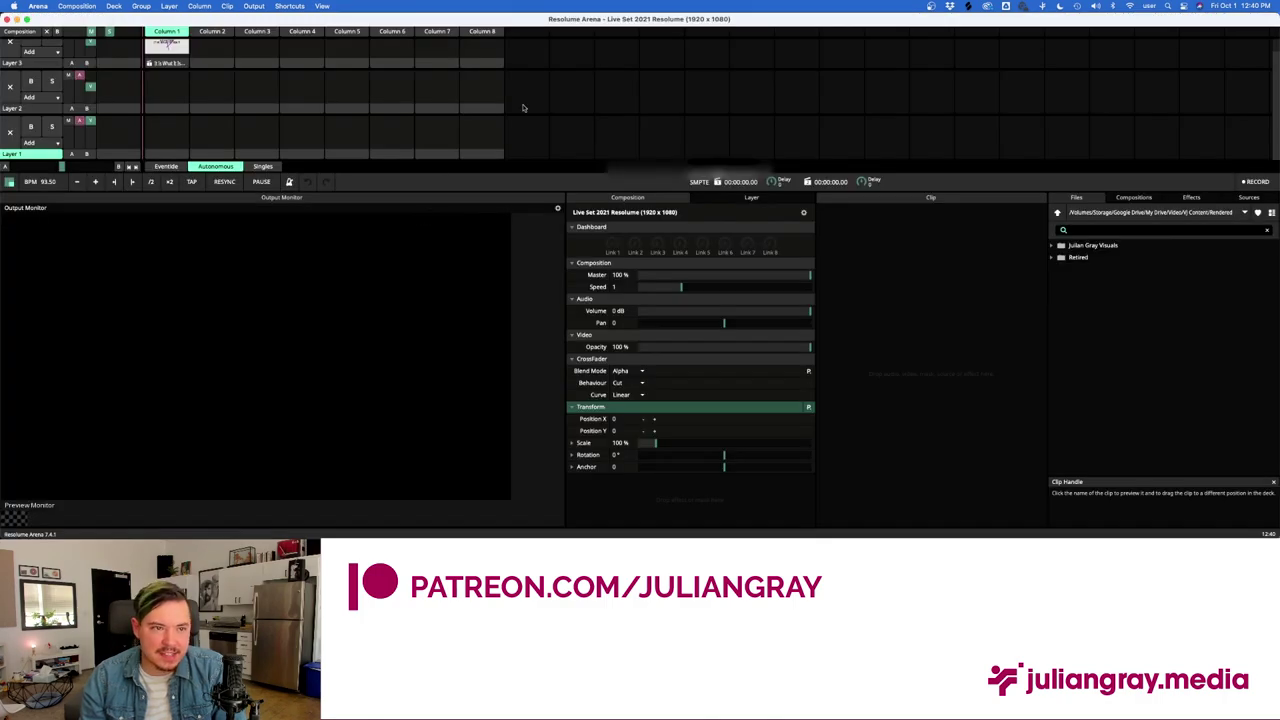
Switch to ShowKontrol and bring up its live view with the SMPTE layers and decks.
mouse_move(960, 536)
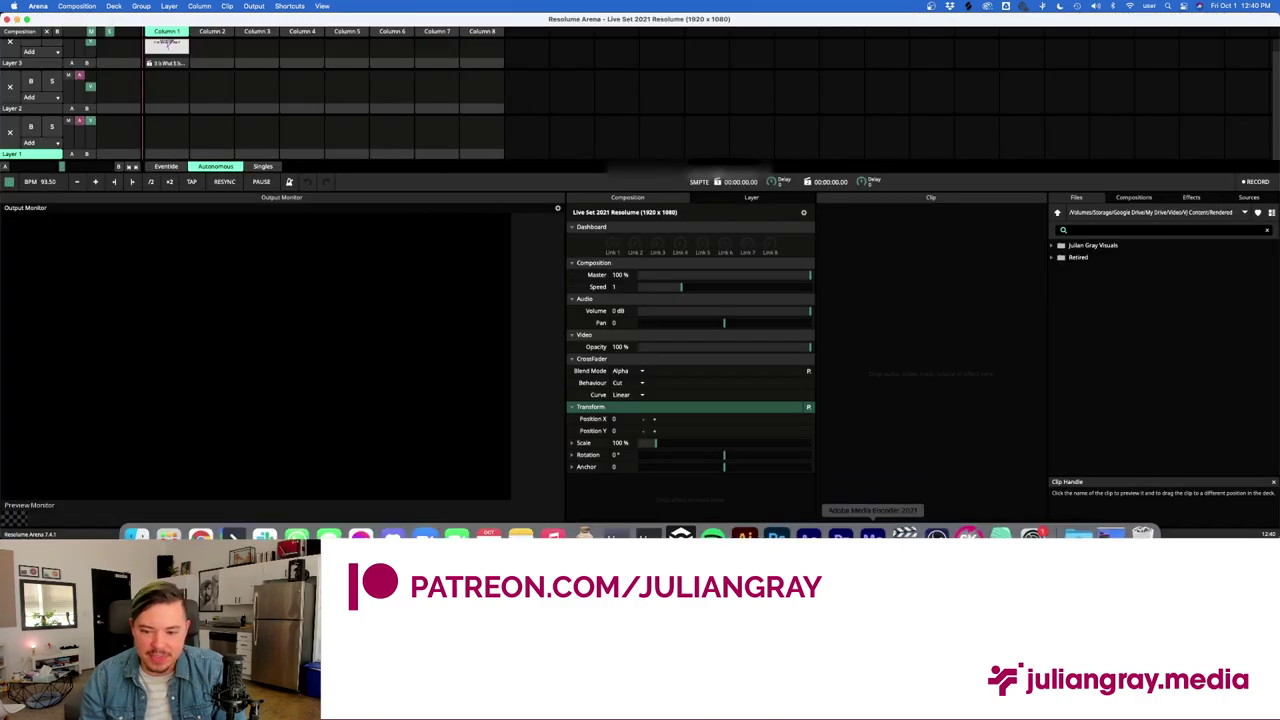
left_click(967, 518)
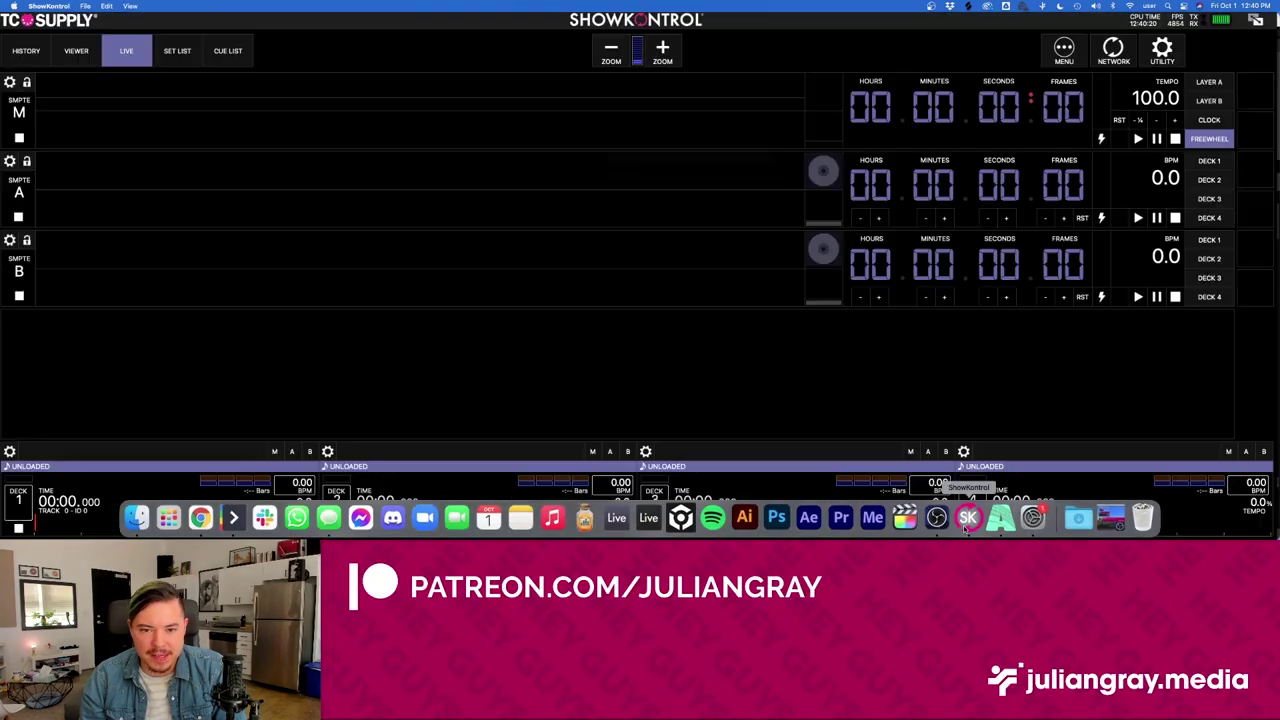
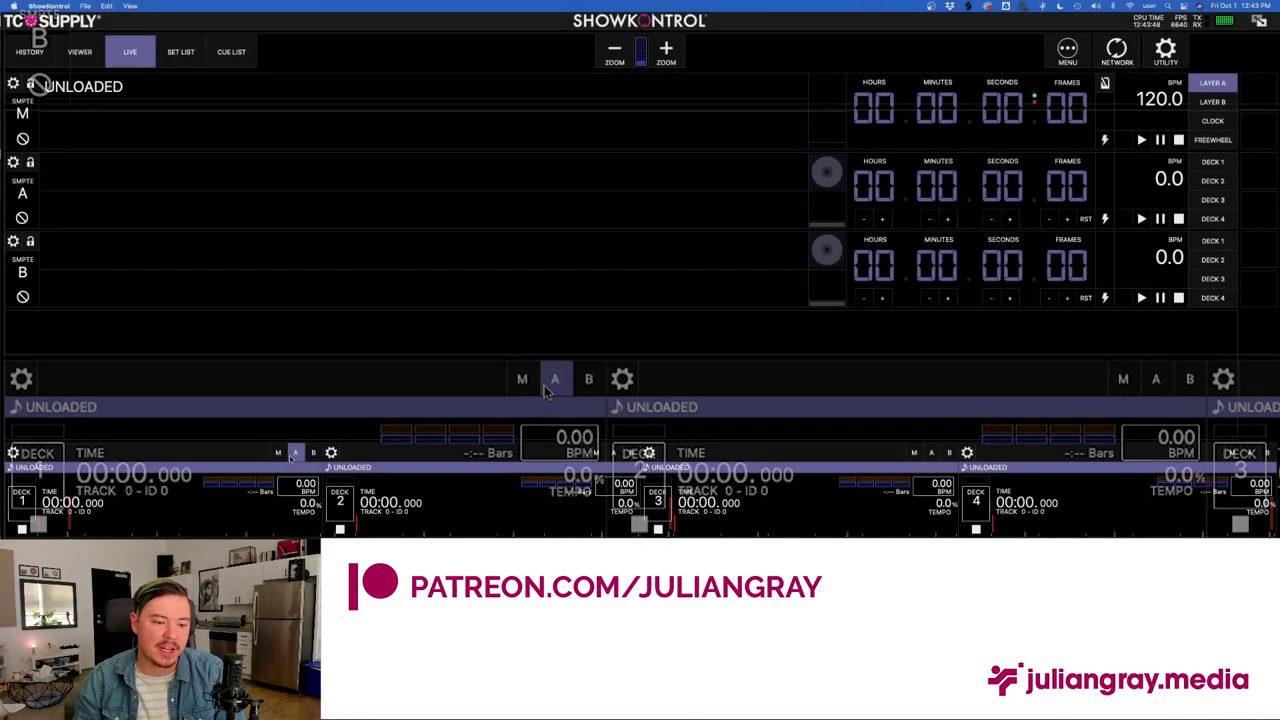
left_click(1165, 48)
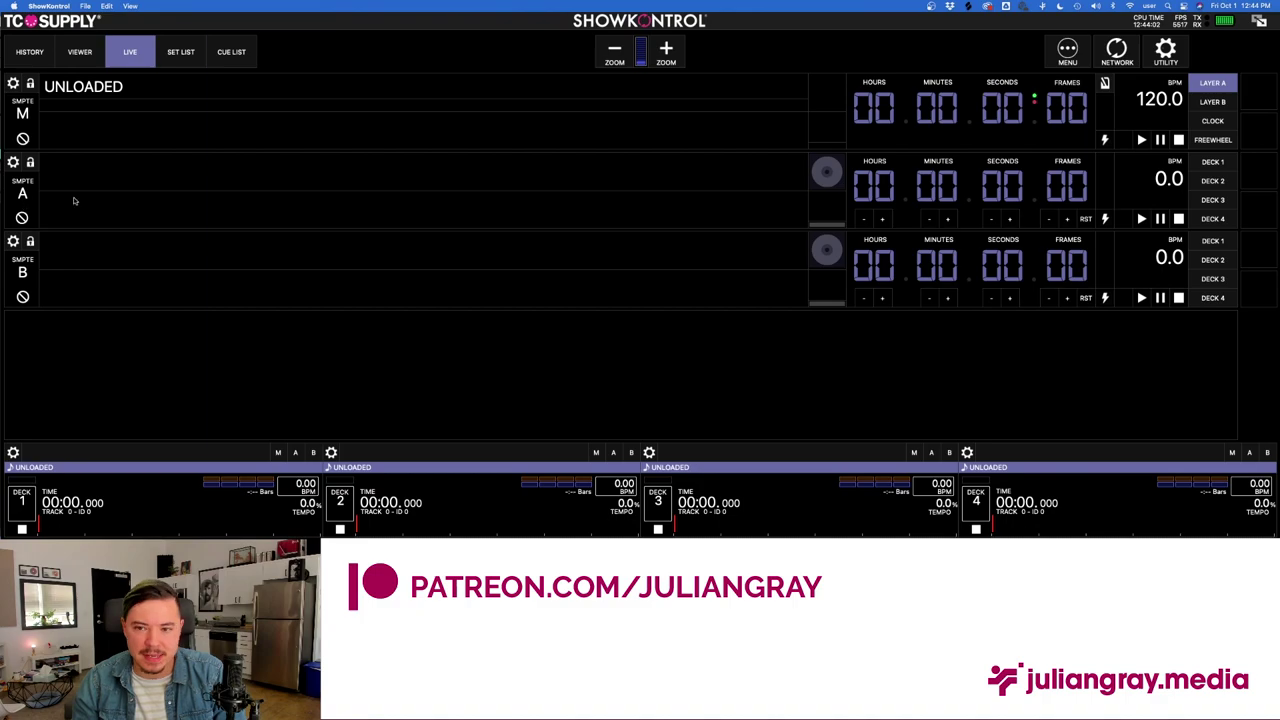
Try assigning deck 1 to SMPTE layer A, SMPTE layer B and the master in turn.
left_click(295, 452)
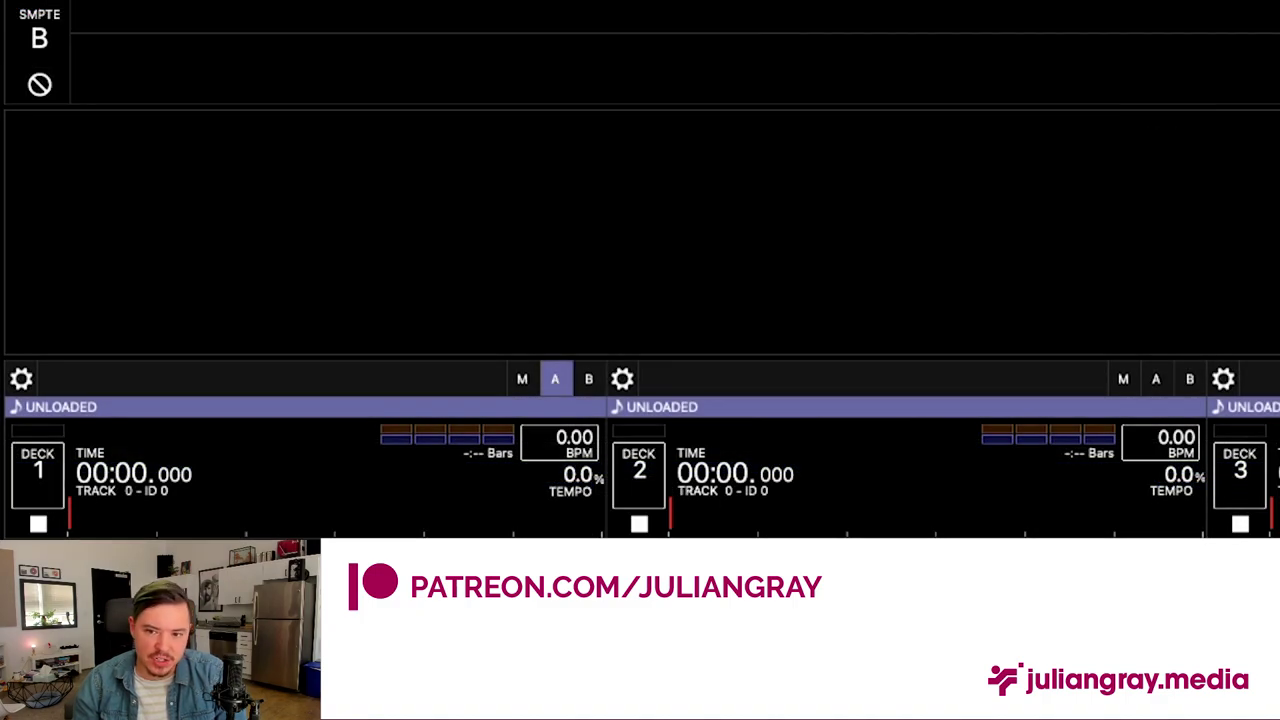
left_click(588, 378)
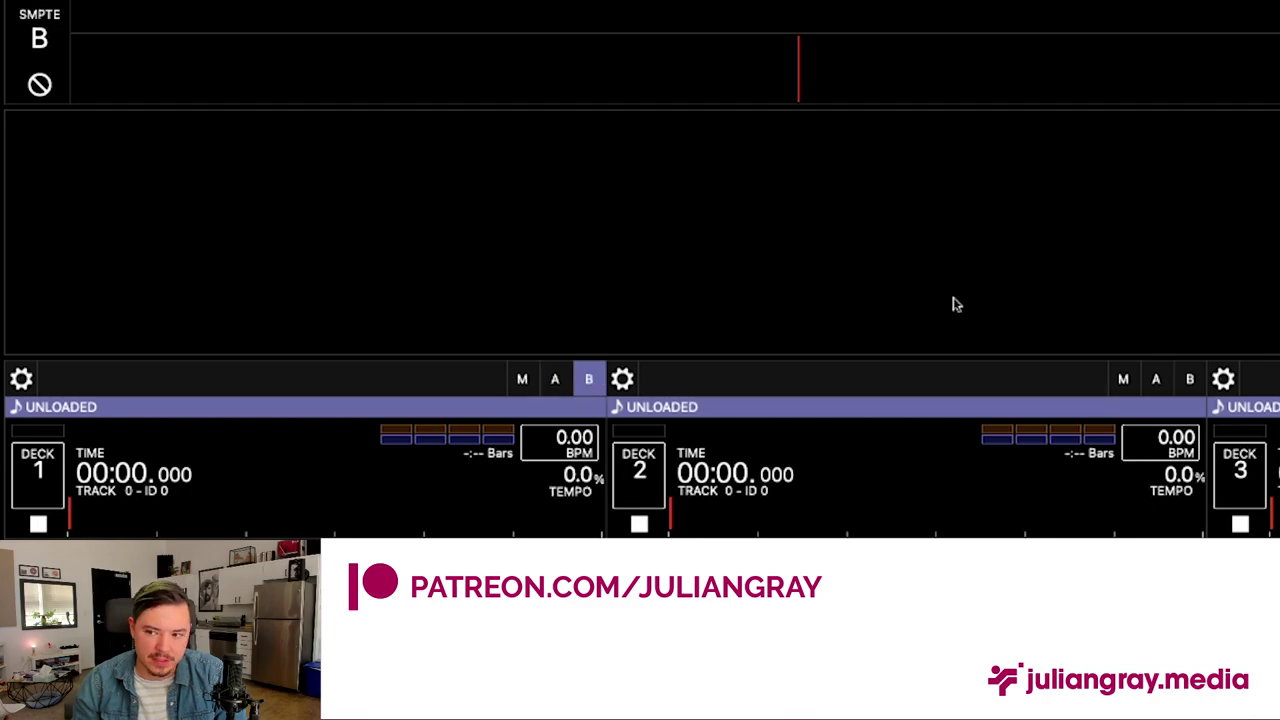
left_click(523, 379)
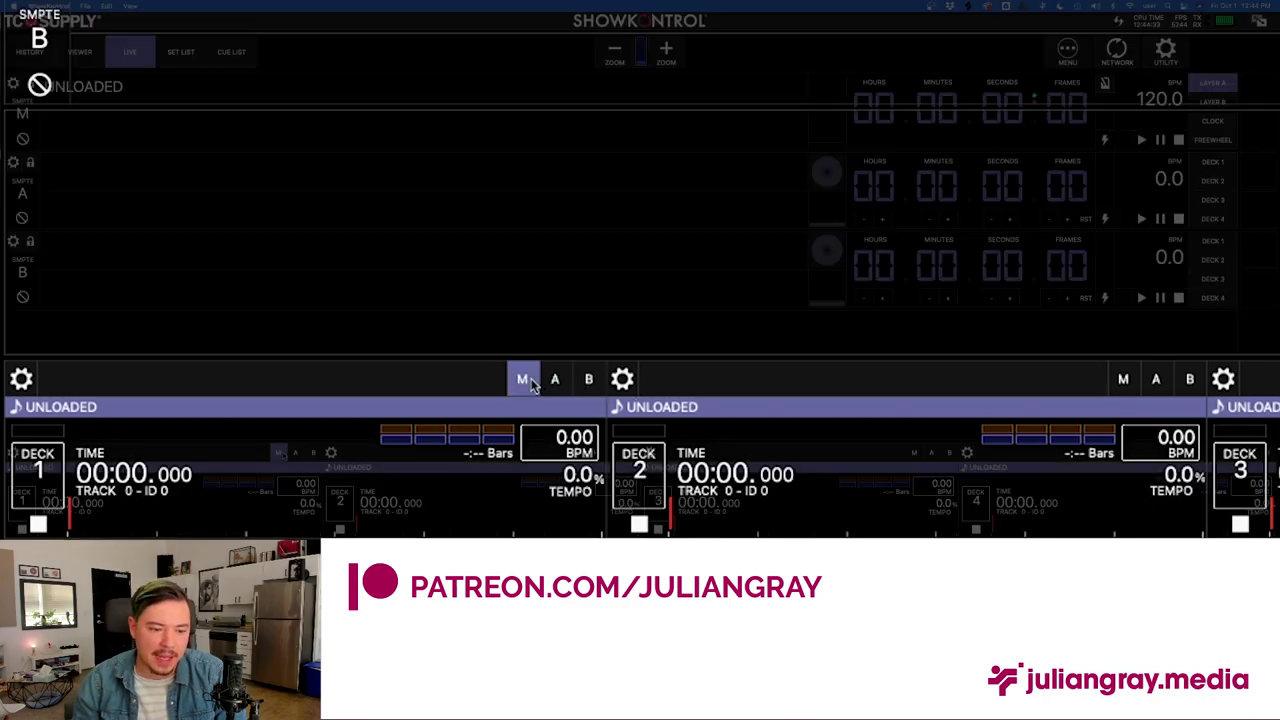
left_click(588, 378)
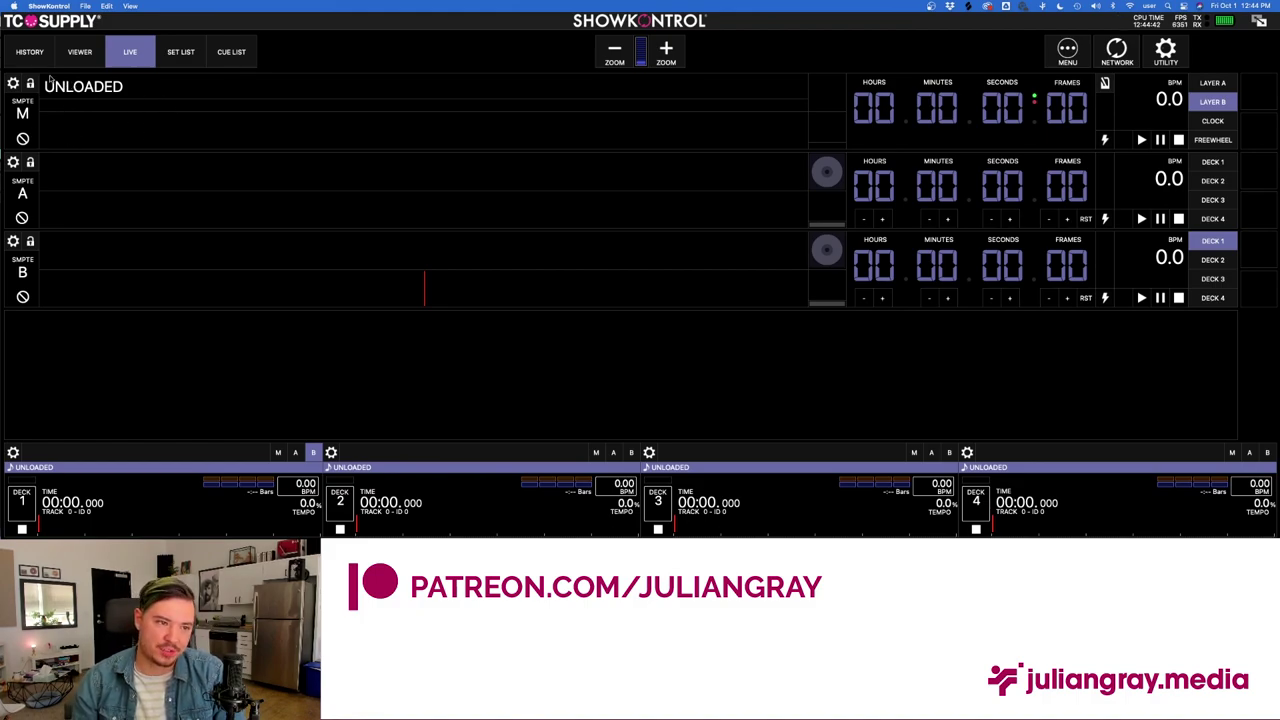
left_click(280, 453)
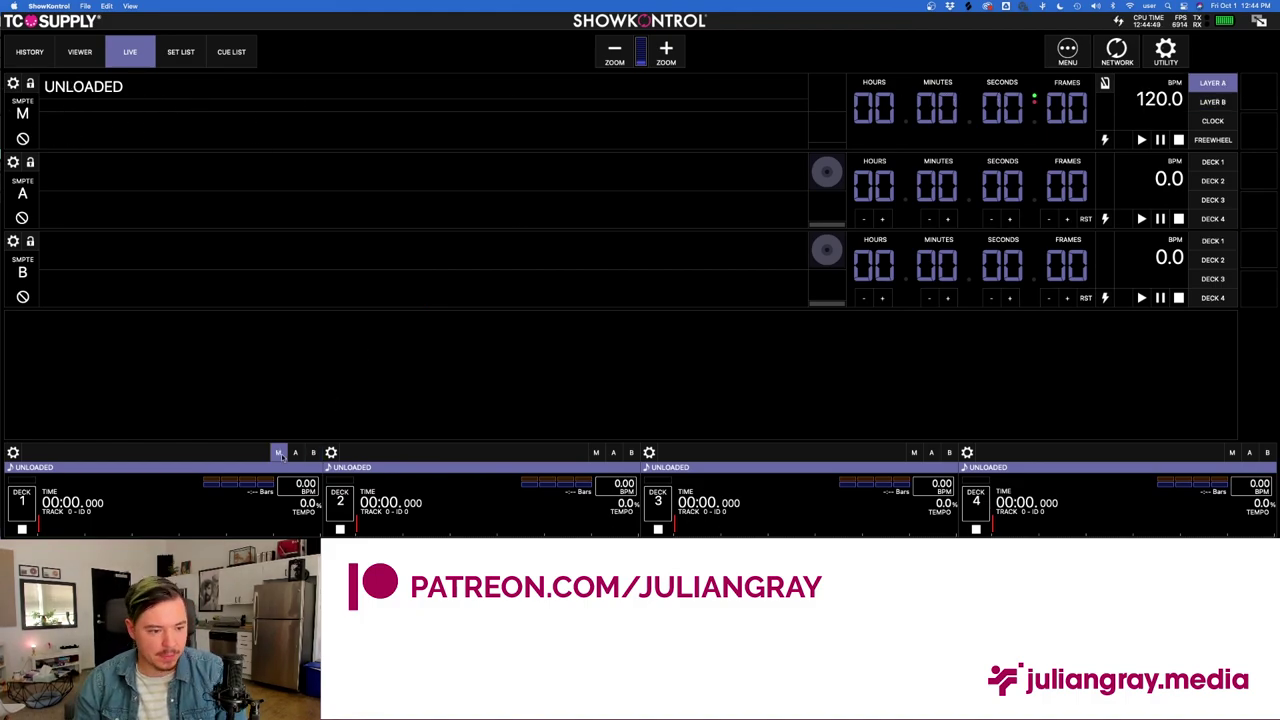
left_click(293, 453)
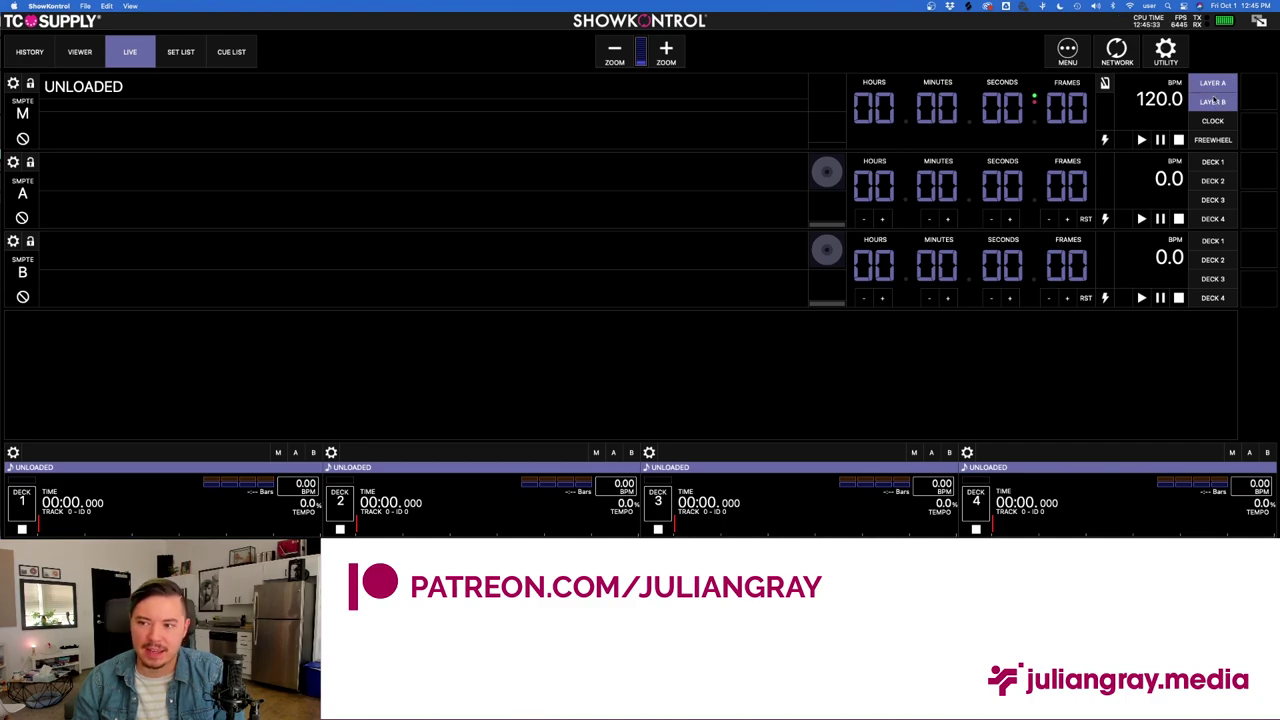
Try the clock as the master SMPTE source, and return the master to Layer B.
left_click(1214, 140)
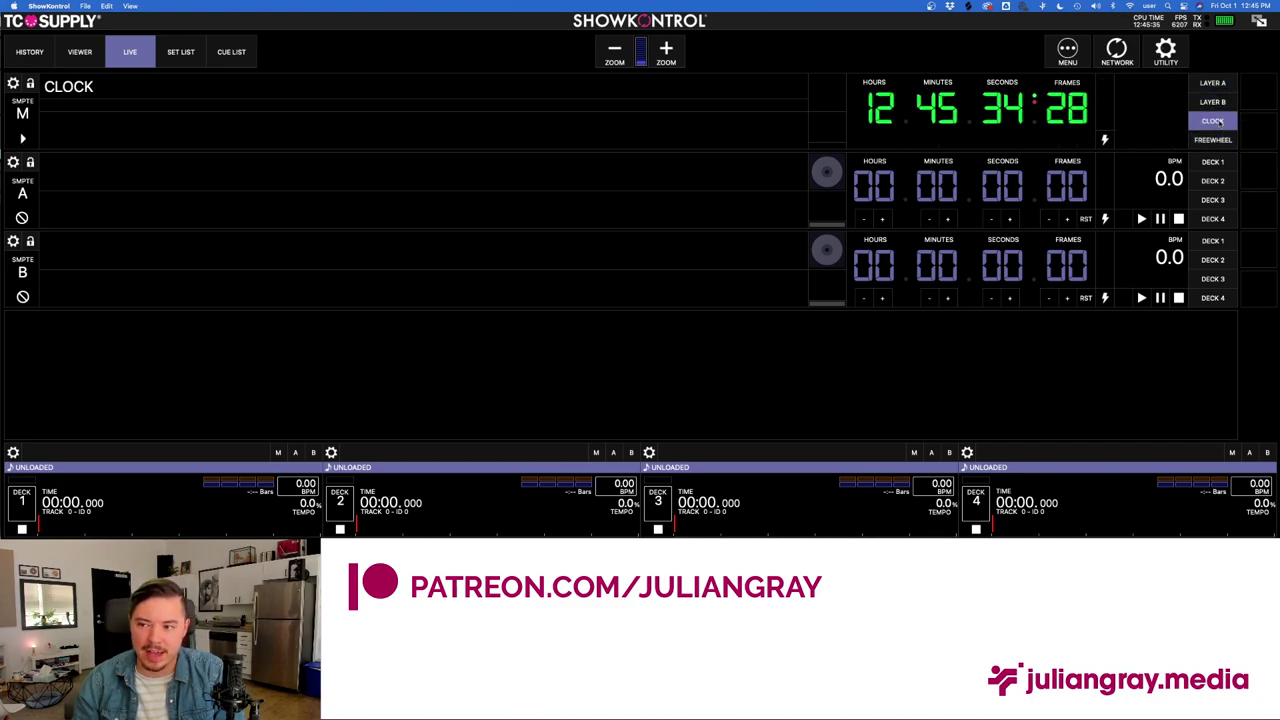
left_click(1213, 101)
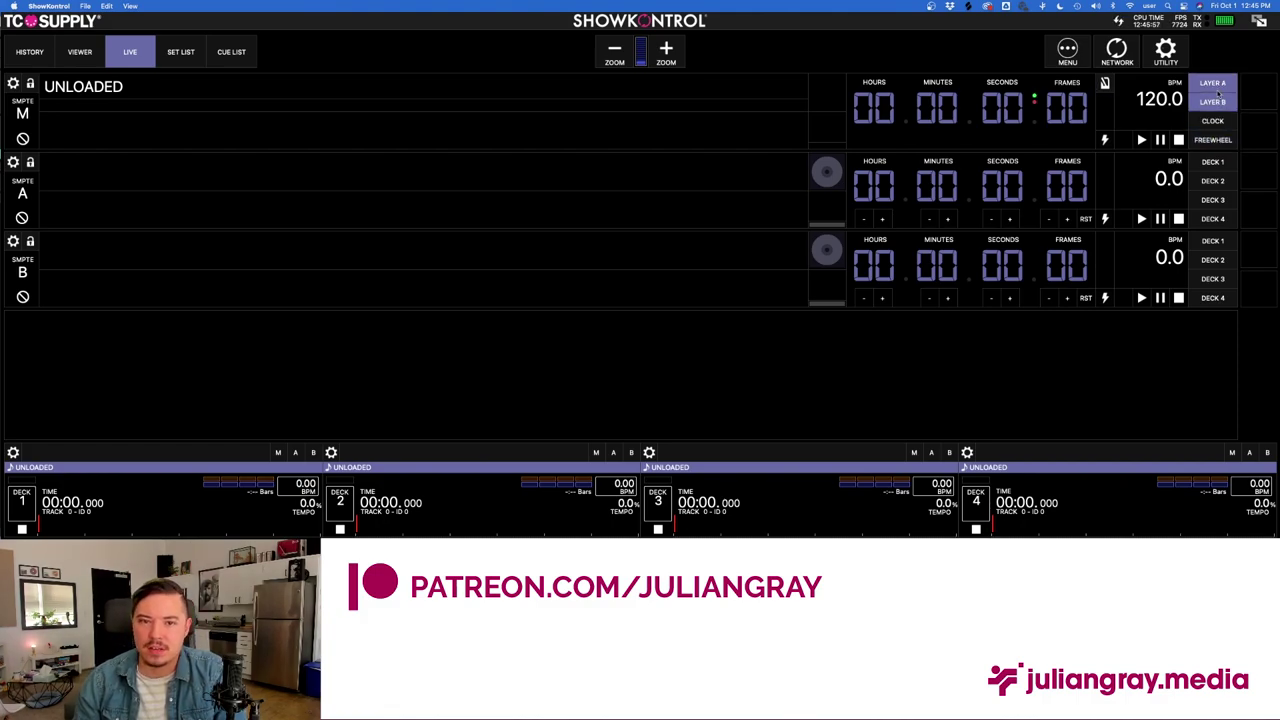
left_click(1213, 84)
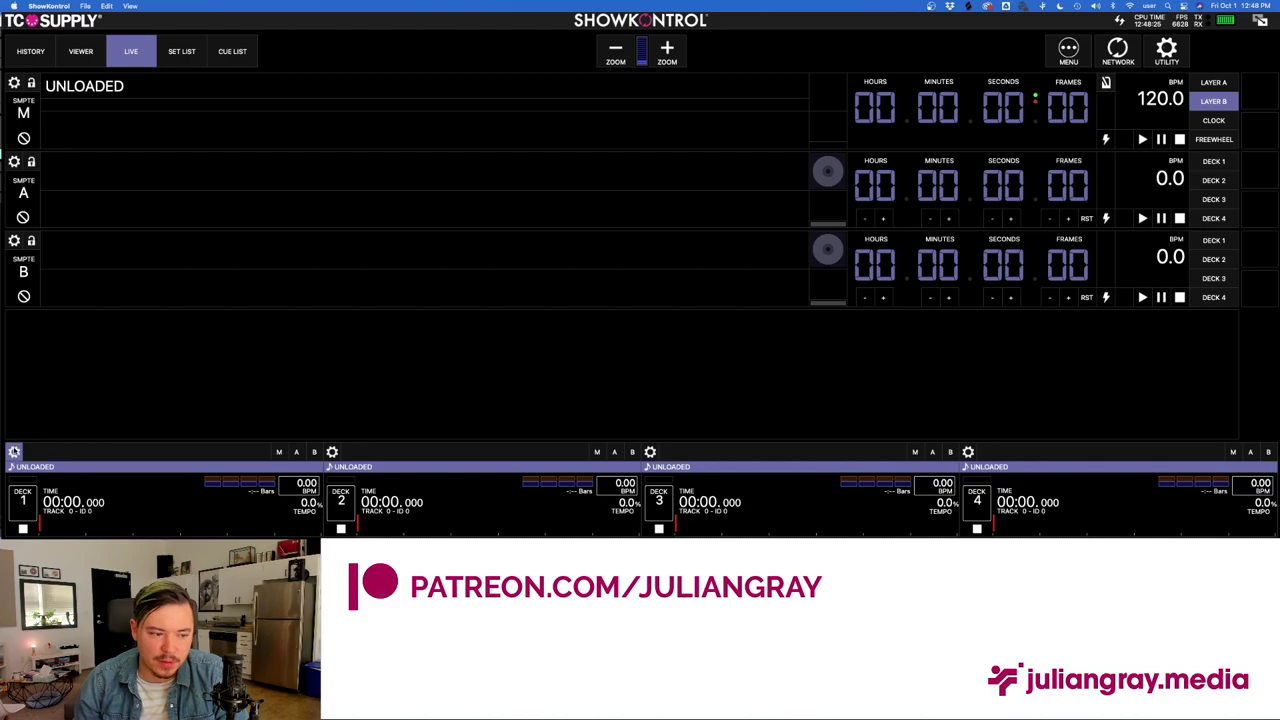
Compare the ProDJLink and Internal sources for deck 1, set its deck source to Internal and save the preferences.
left_click(14, 452)
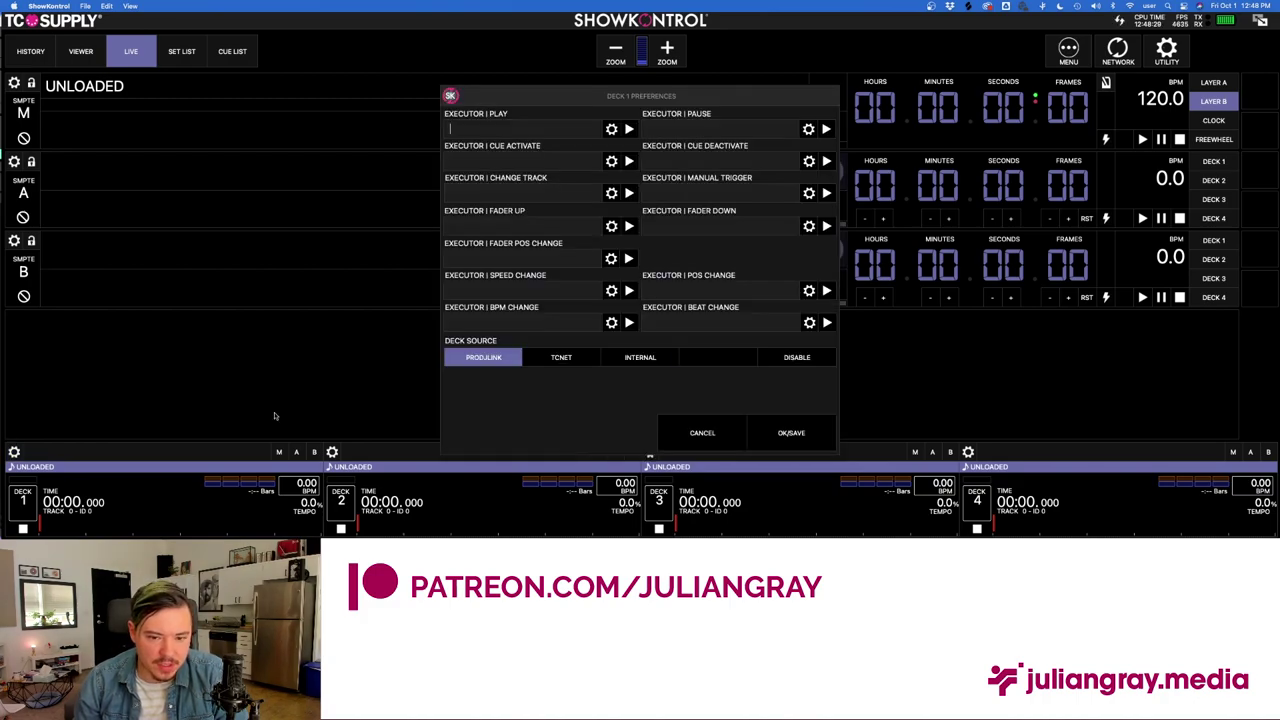
left_click(172, 454)
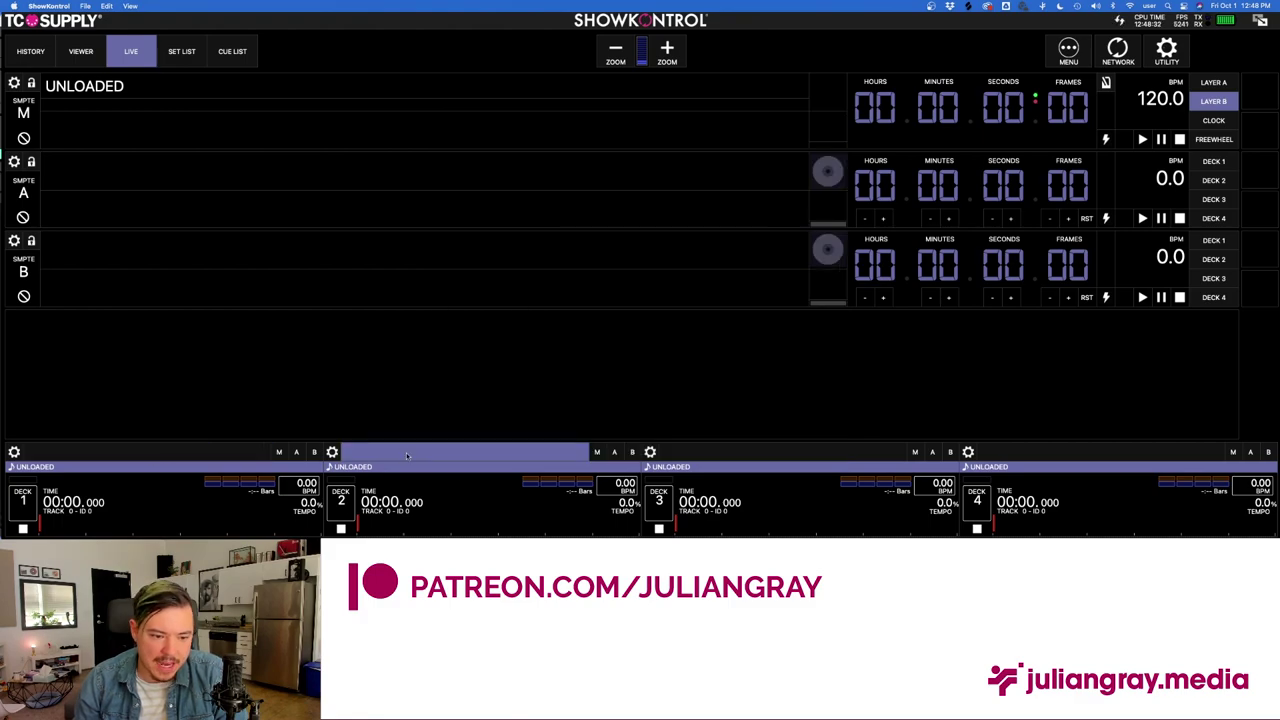
left_click(14, 452)
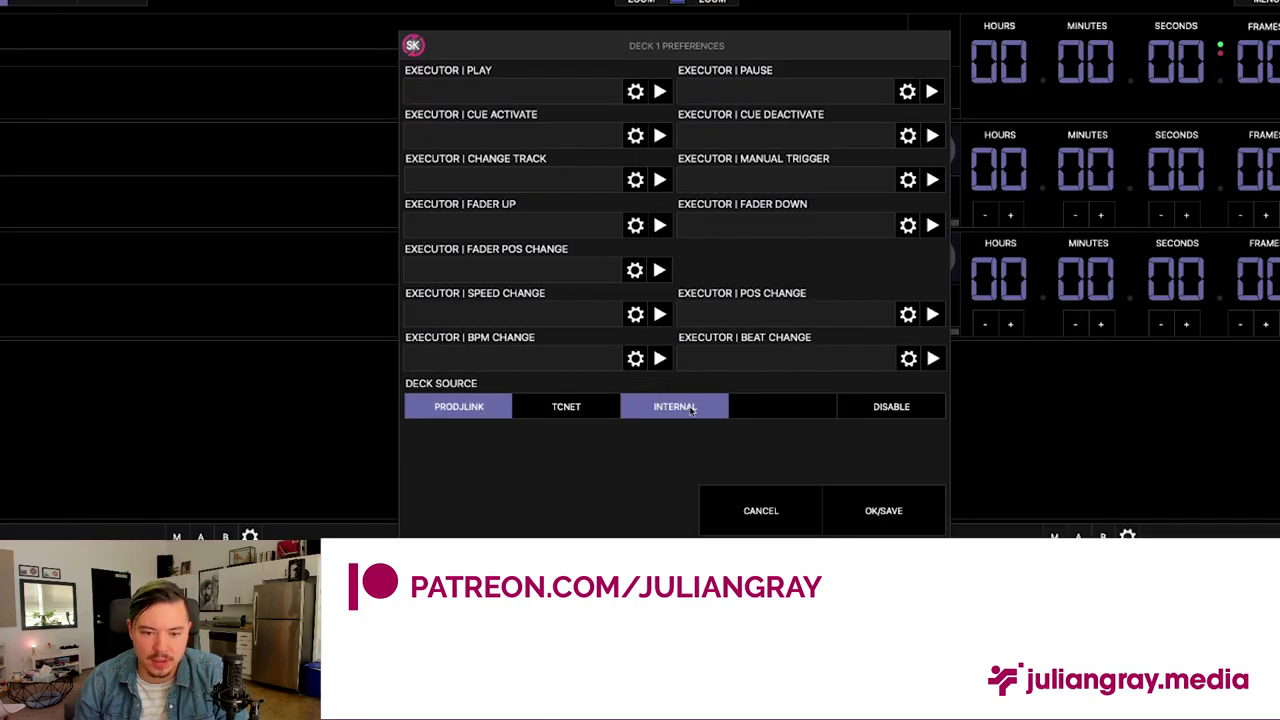
left_click(690, 408)
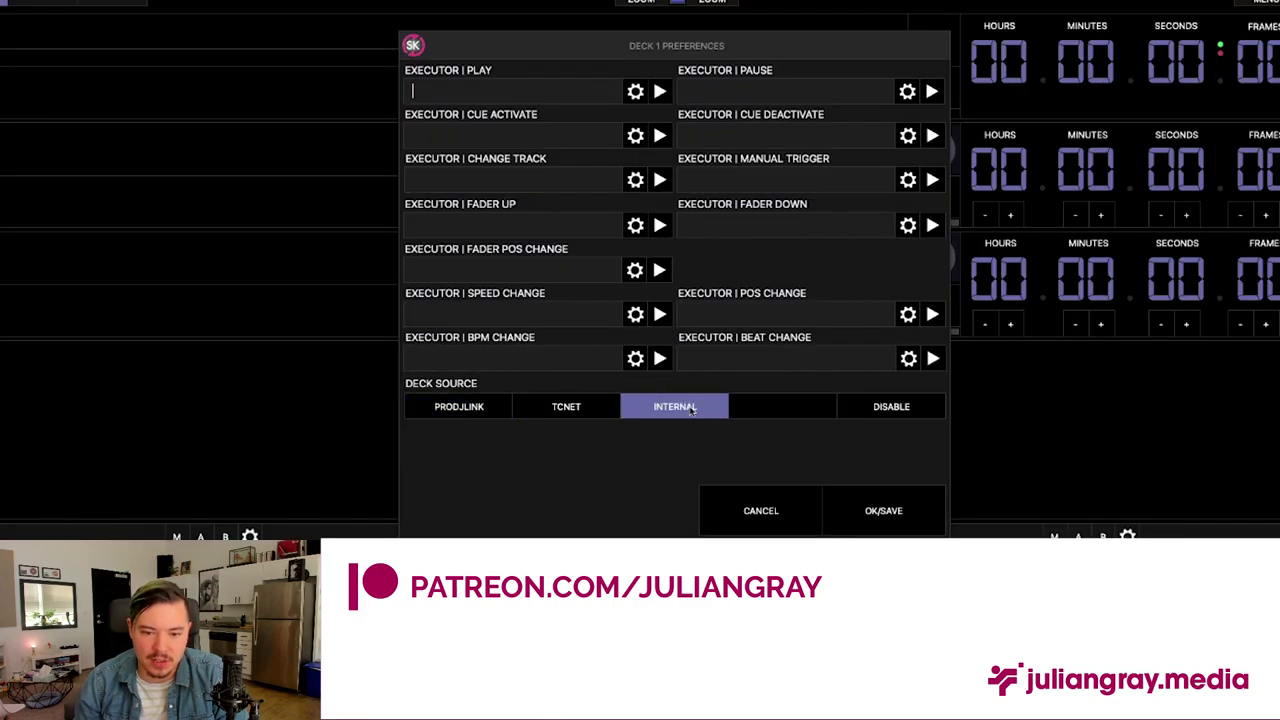
left_click(462, 412)
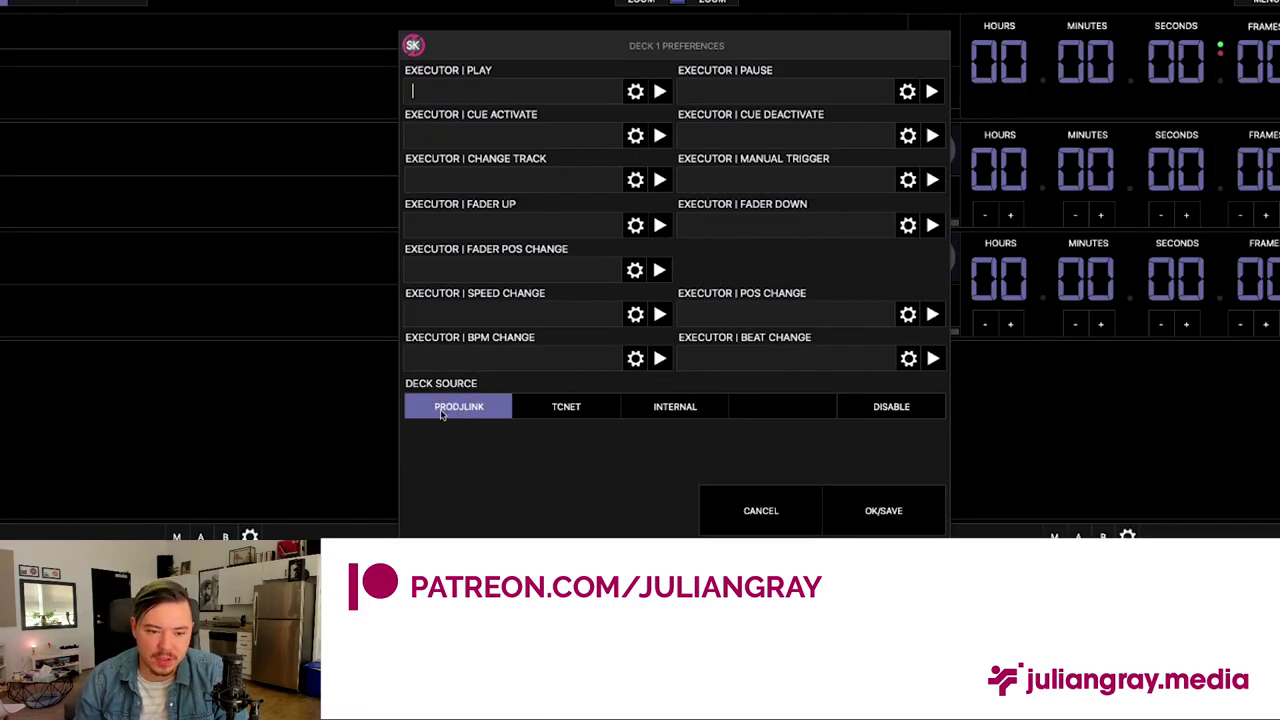
left_click(687, 413)
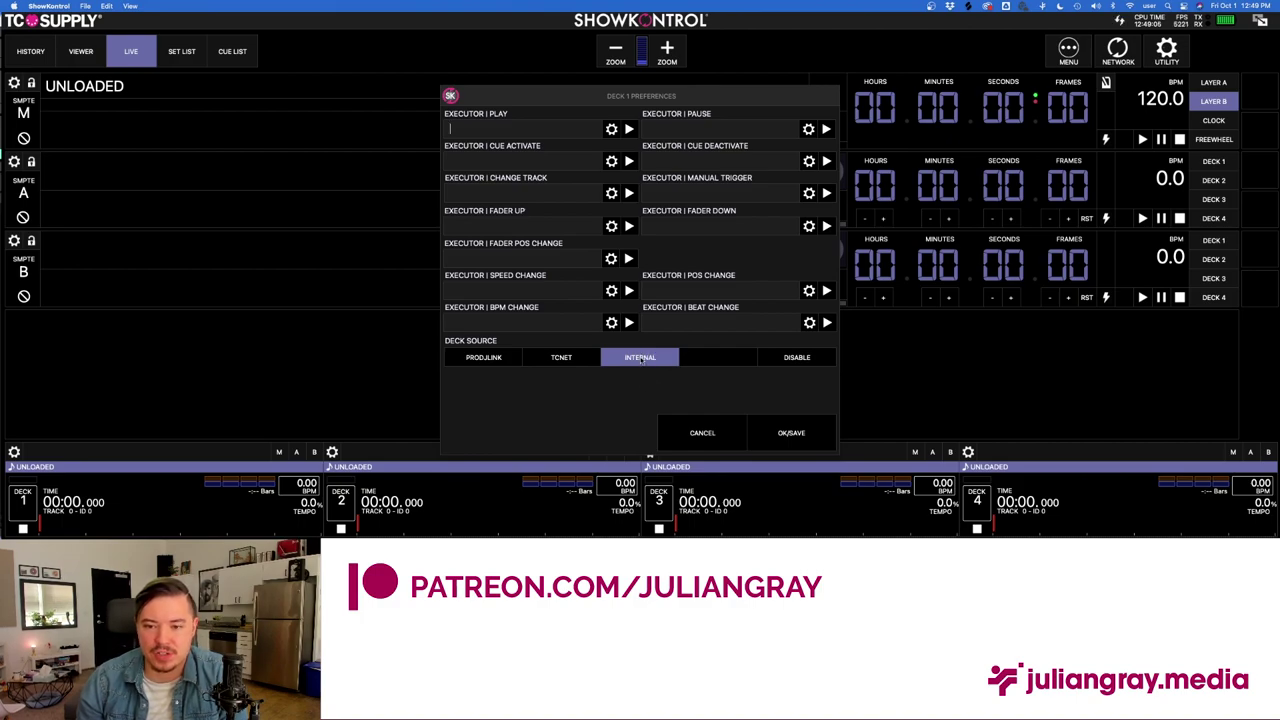
left_click(790, 433)
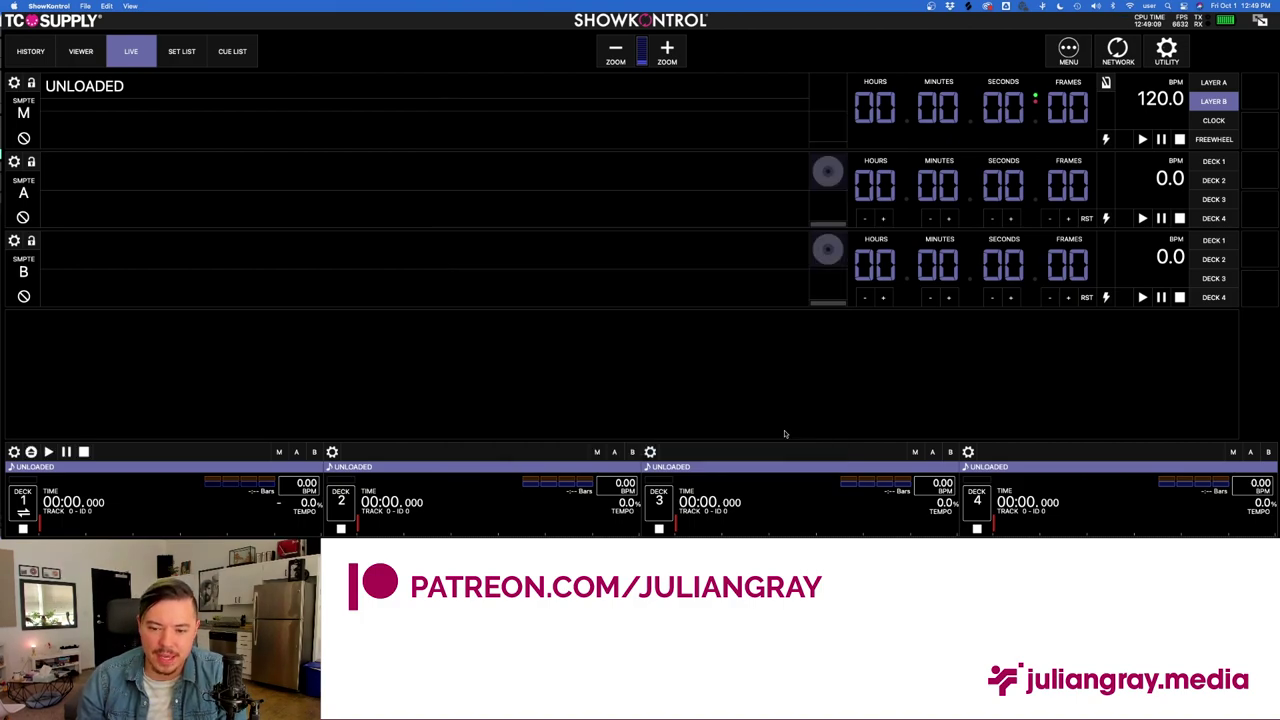
Load the track "4. Cloud Generator.wav" from the Eventide. EP folder into deck 1.
mouse_move(31, 452)
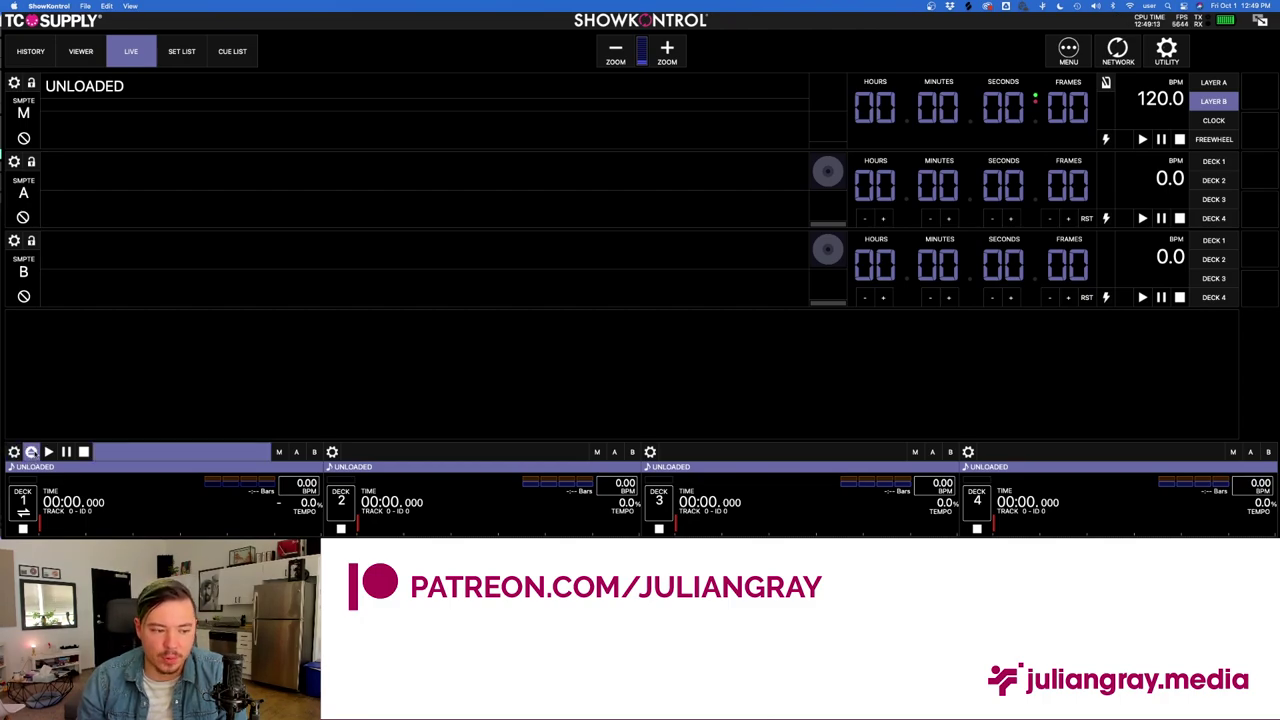
left_click(31, 452)
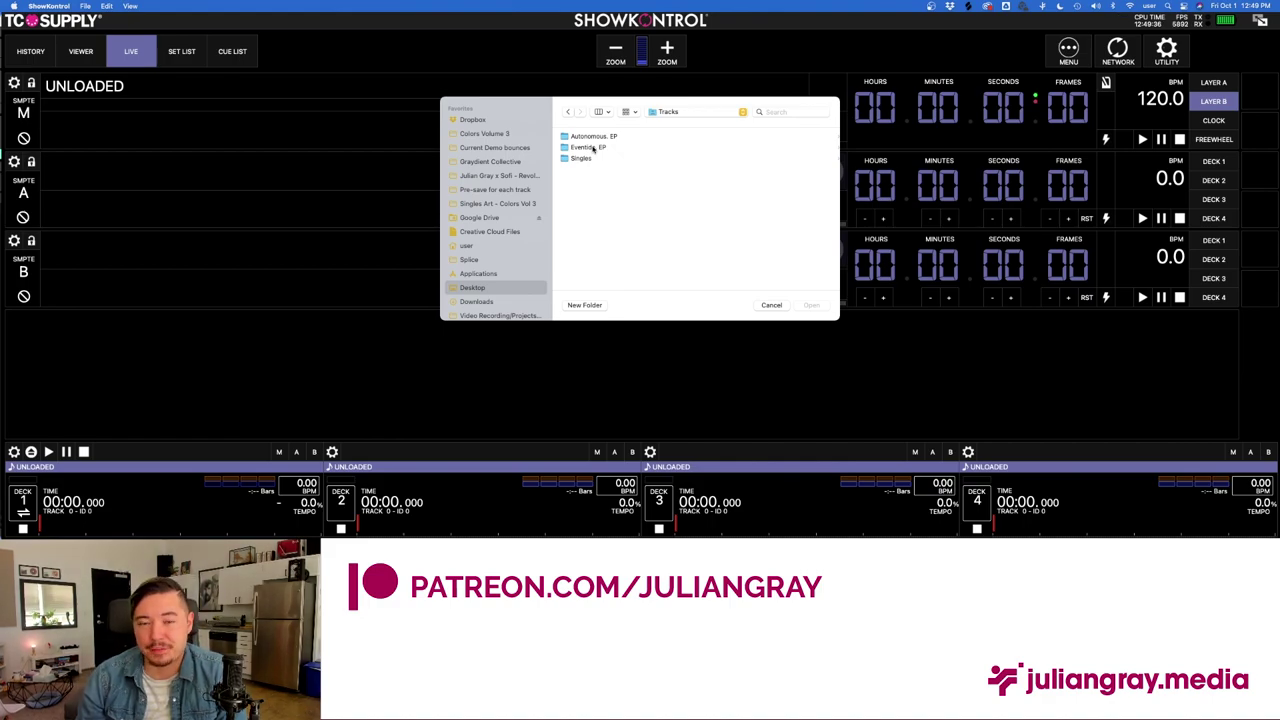
double_click(590, 147)
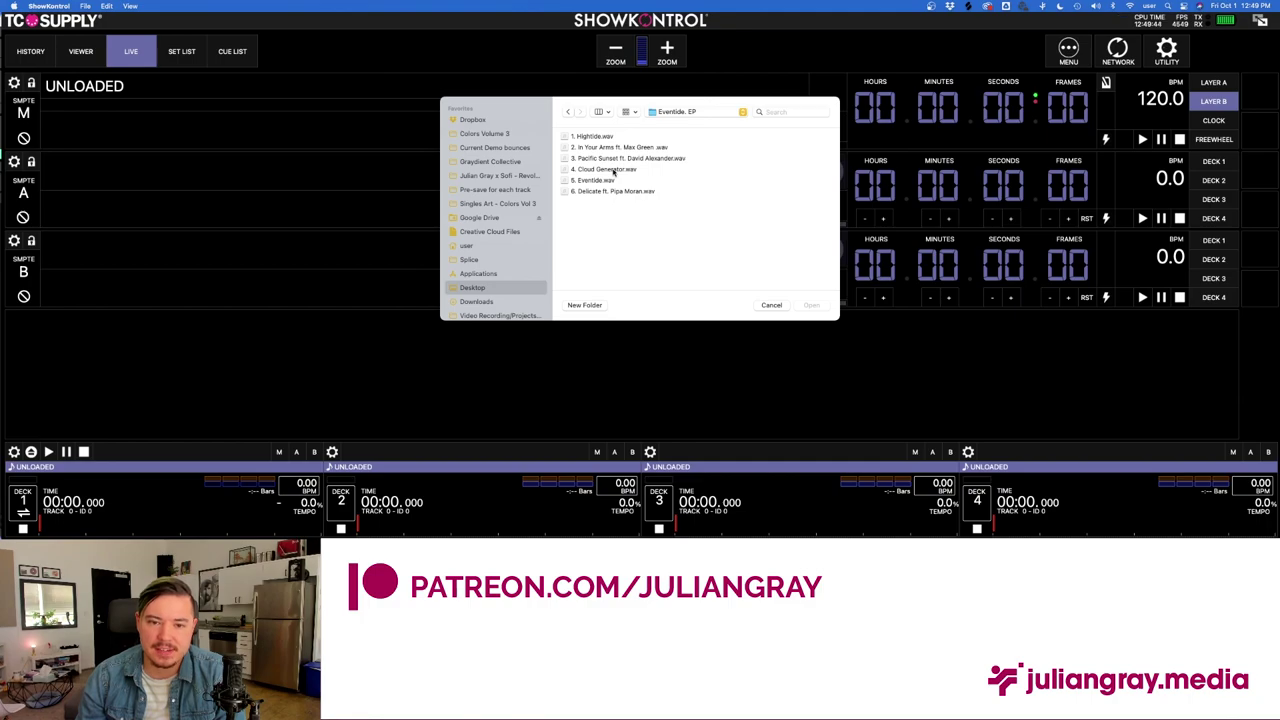
left_click(613, 172)
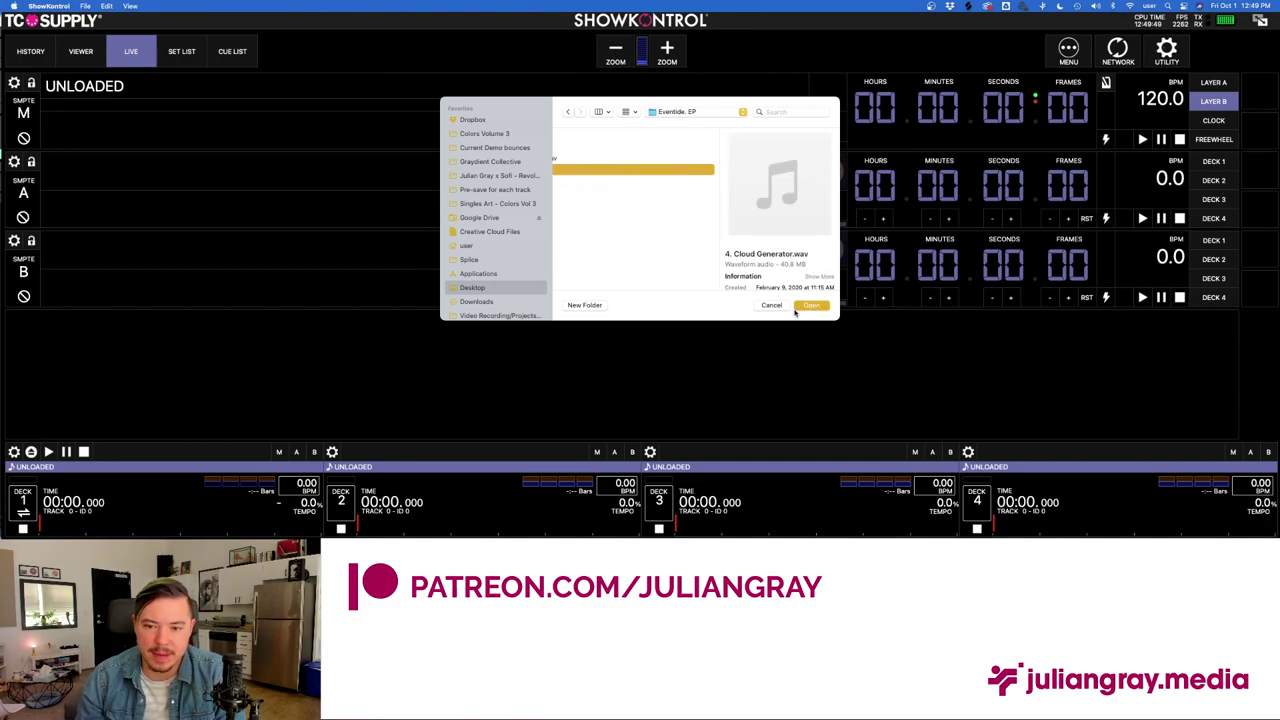
left_click(800, 307)
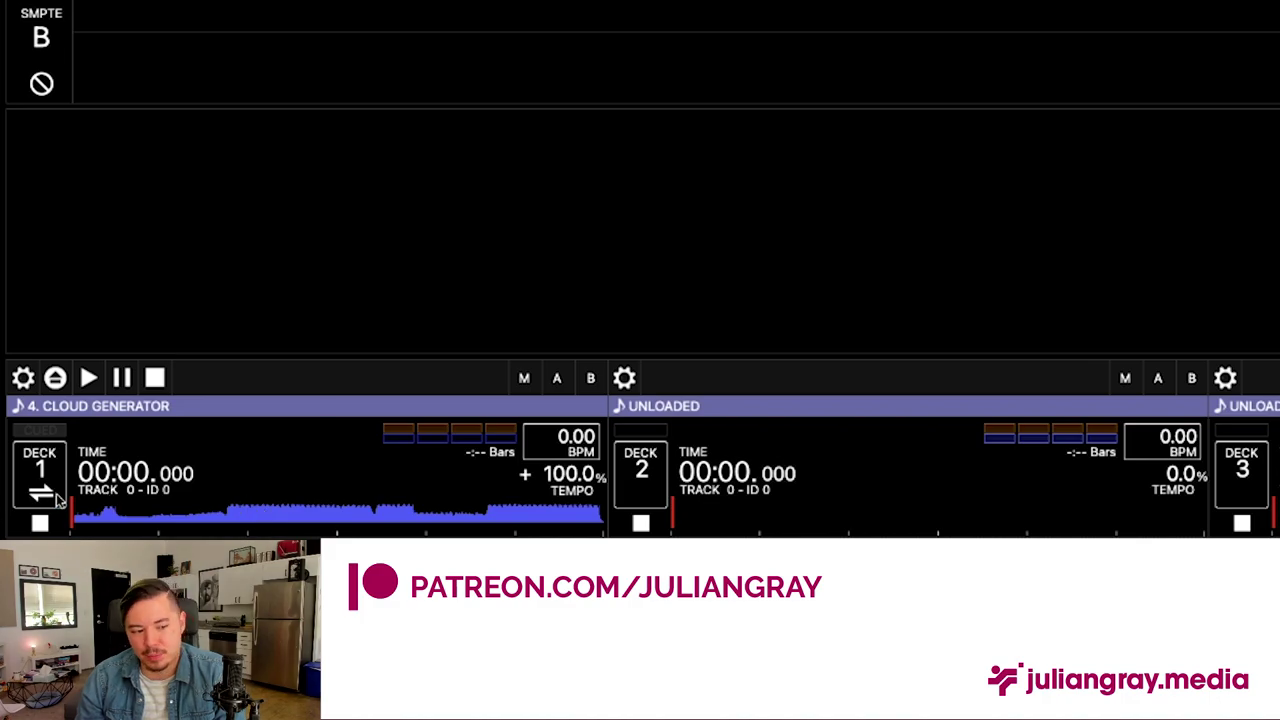
Test playing and pausing the Cloud Generator track on deck 1 without a SMPTE layer assigned.
left_click(88, 377)
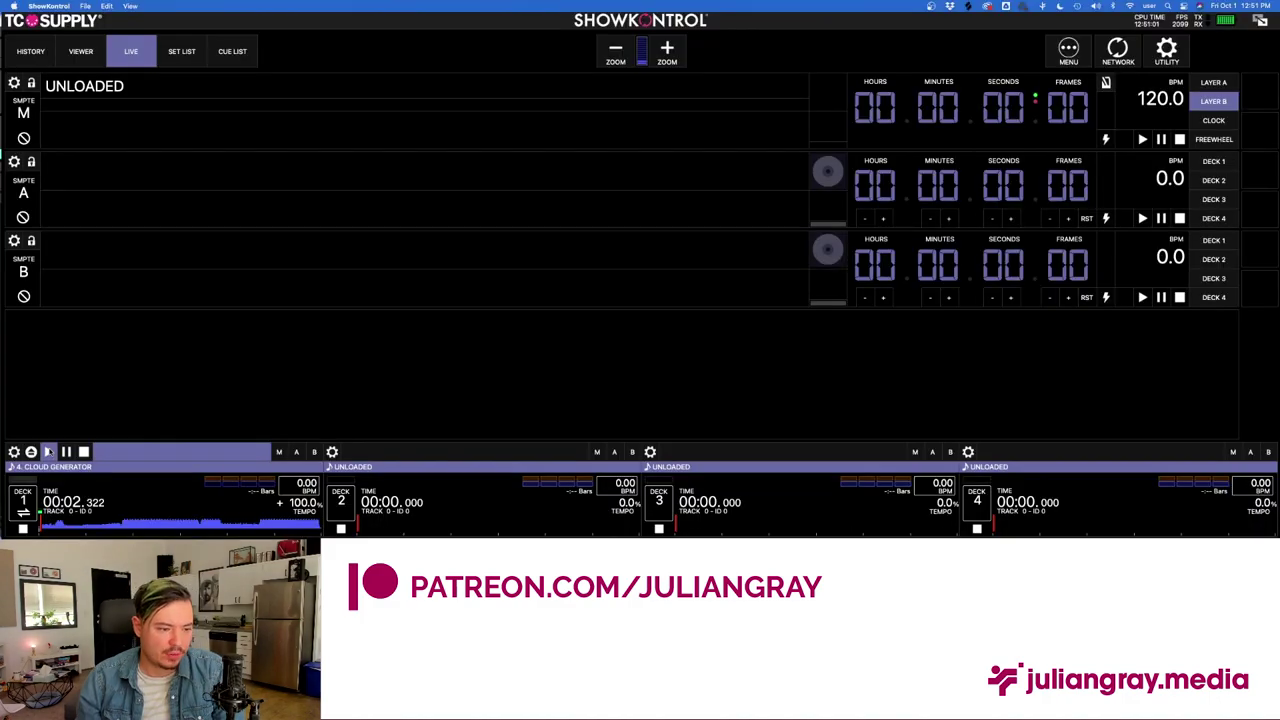
left_click(66, 451)
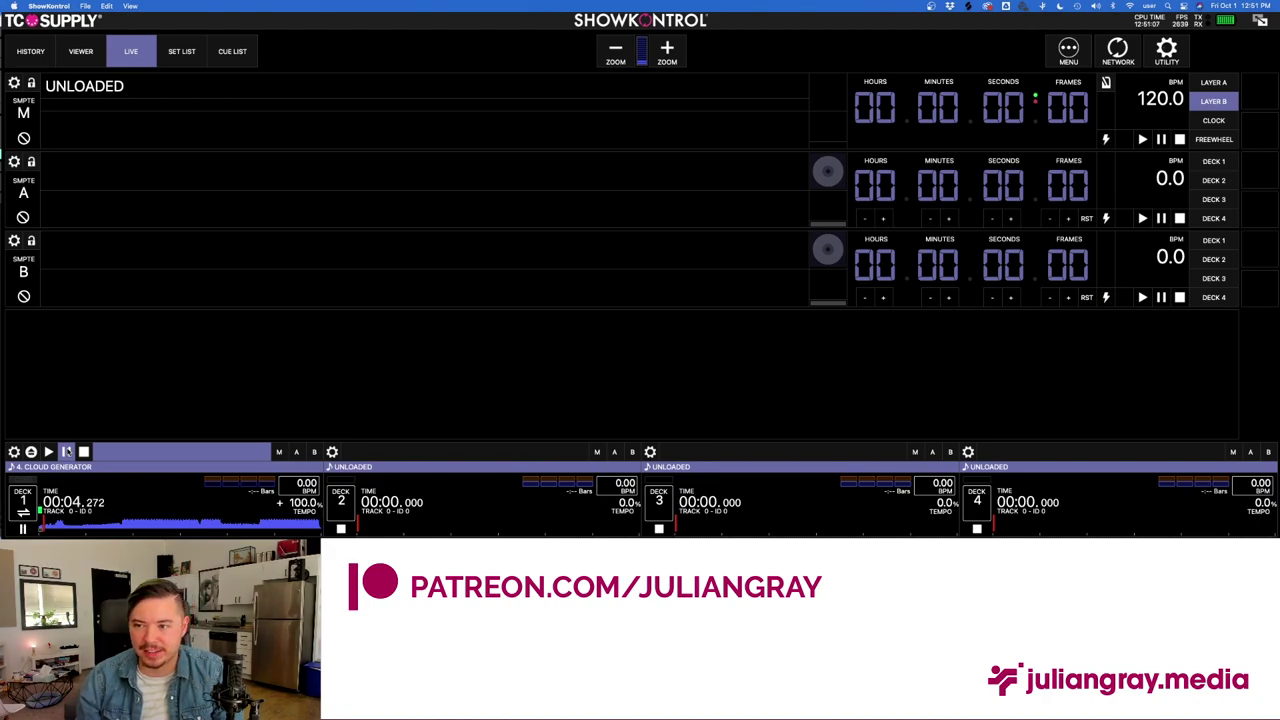
left_click(66, 451)
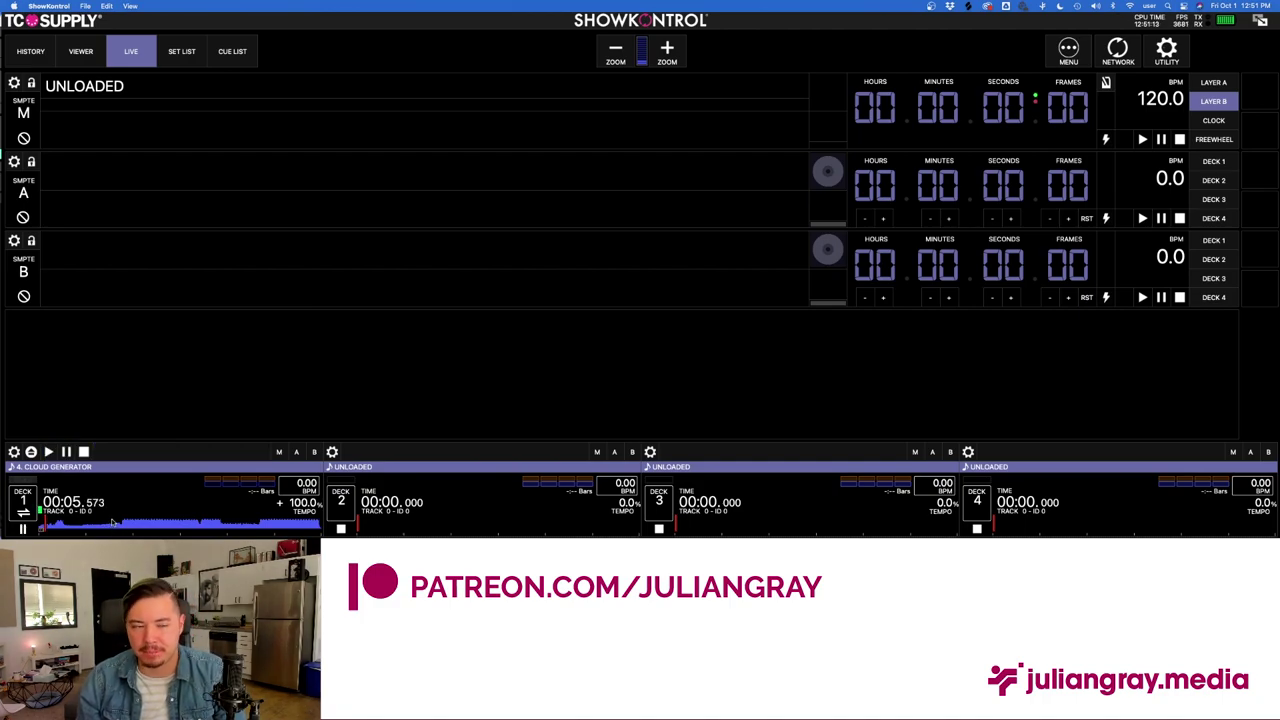
Assign deck 1 to SMPTE layer A and play its track to run that layer's timecode.
left_click(296, 452)
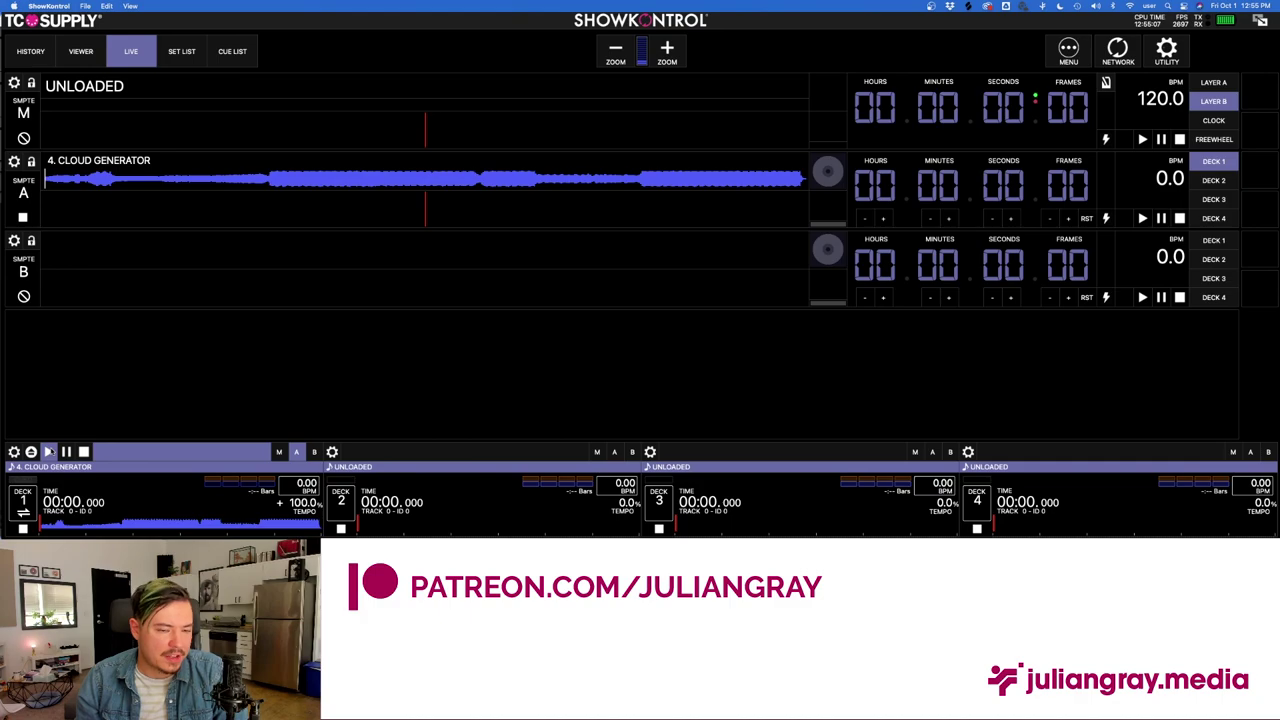
left_click(48, 452)
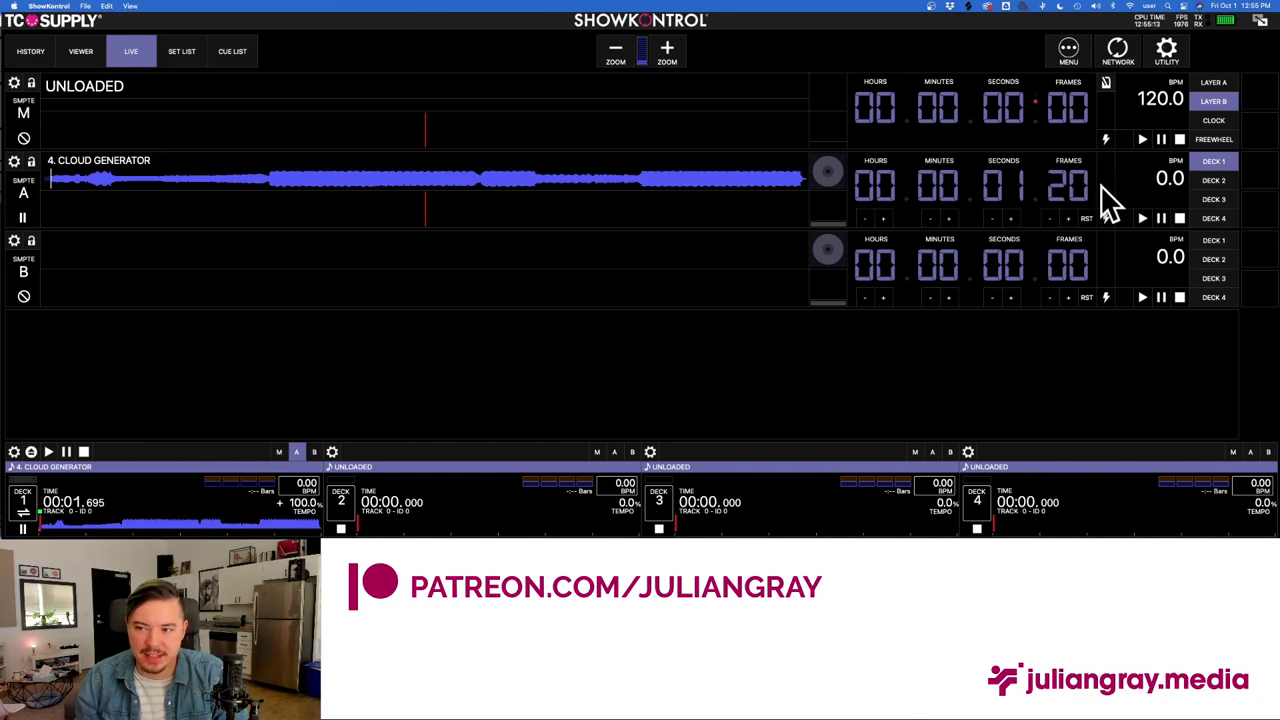
left_click(48, 452)
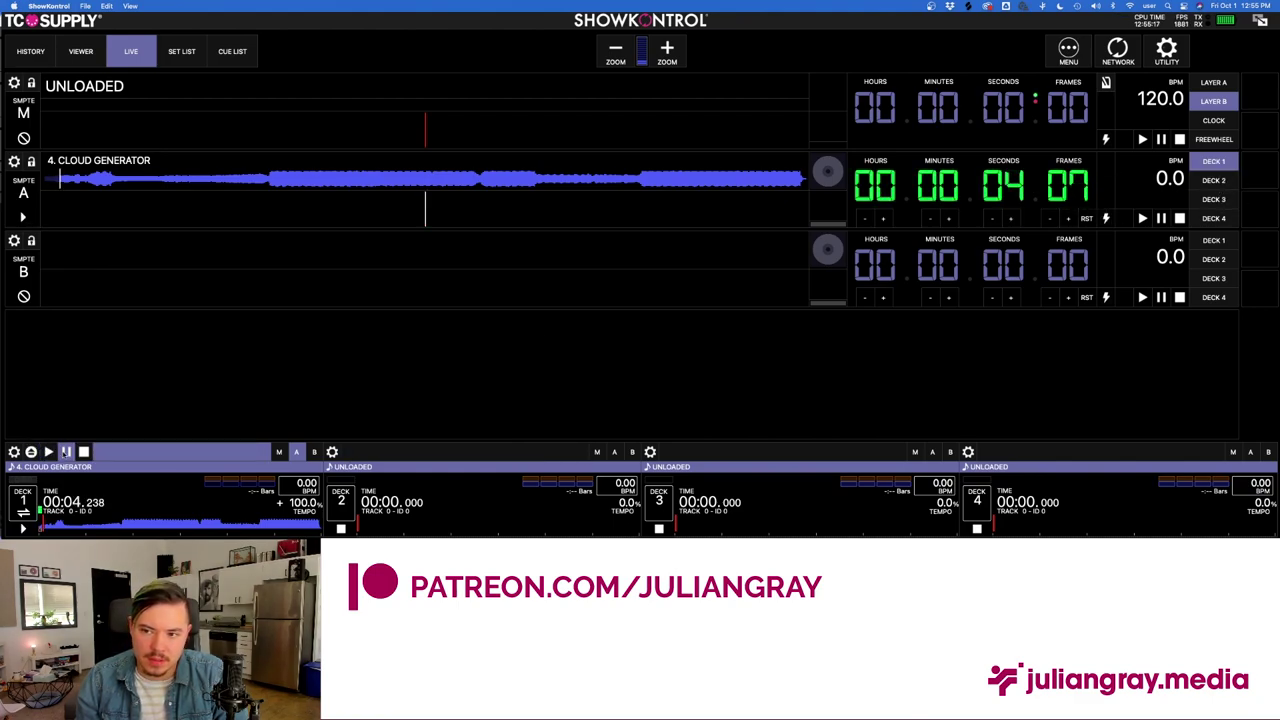
left_click(66, 452)
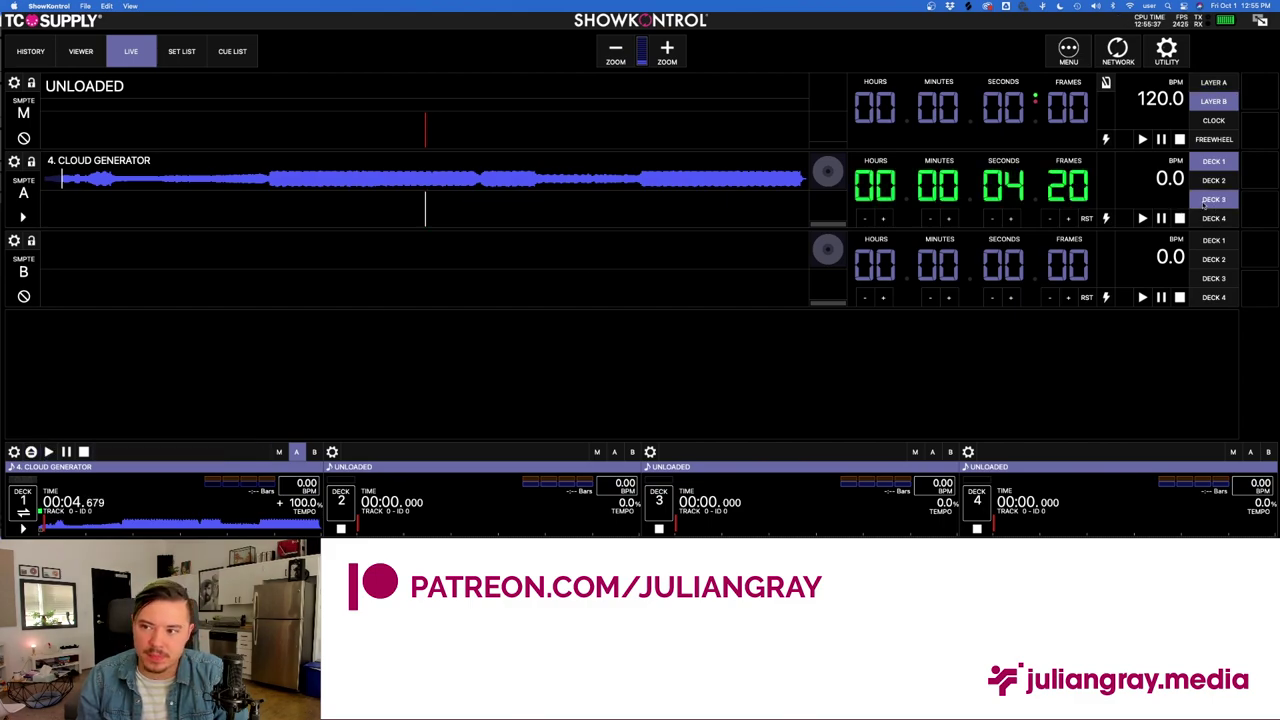
Set Layer A as the master SMPTE source during playback and stop deck 1.
left_click(1213, 86)
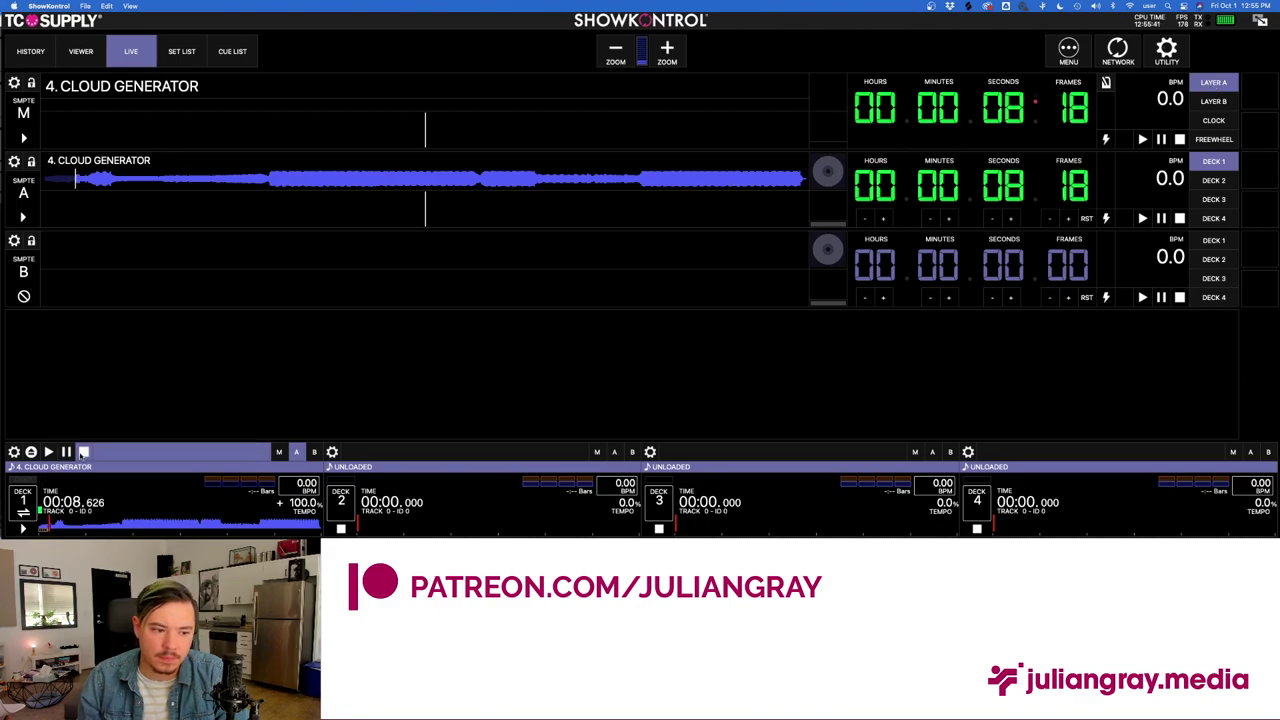
left_click(83, 452)
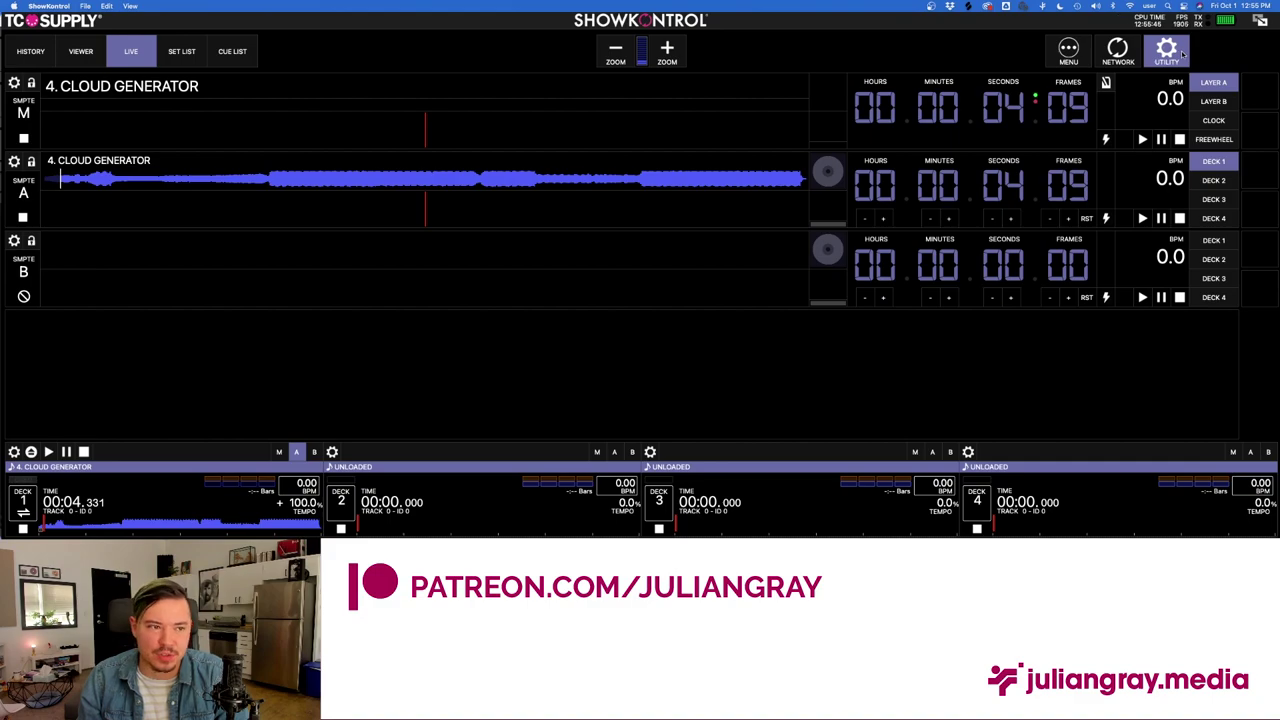
left_click(47, 452)
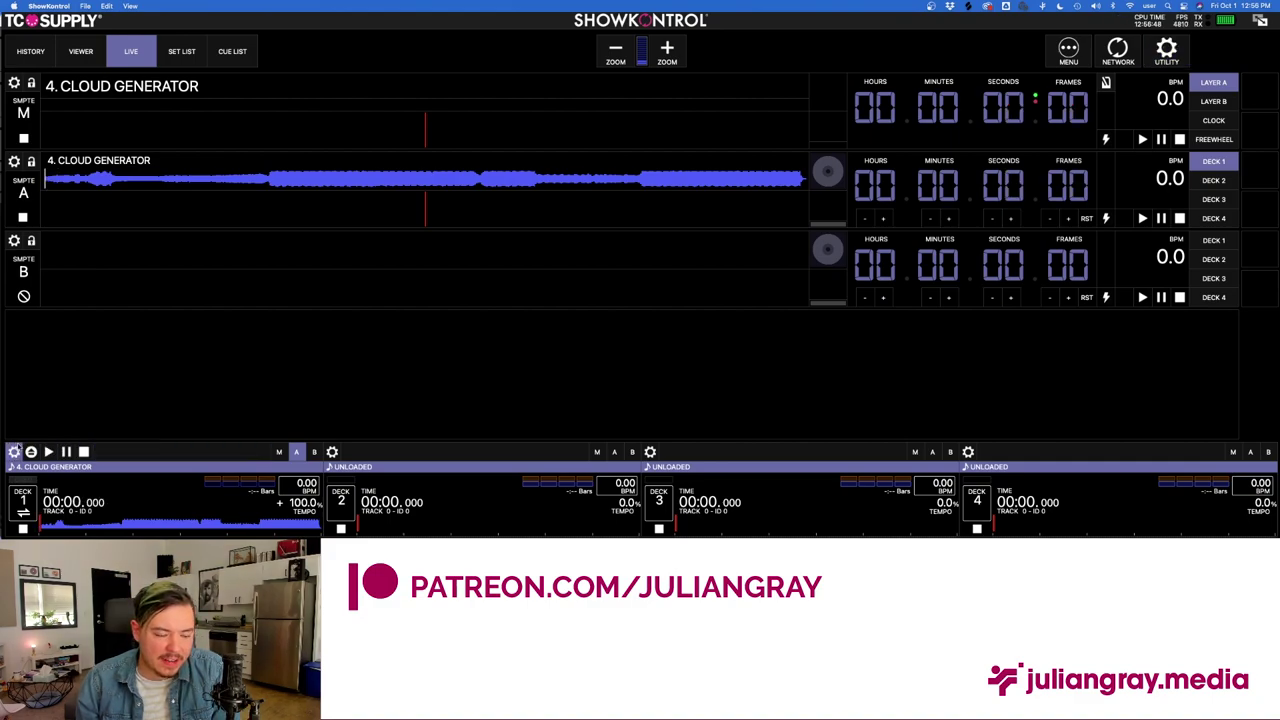
Try toggling deck 1's assignment to SMPTE layer A and sending the deck to the master instead.
left_click(296, 452)
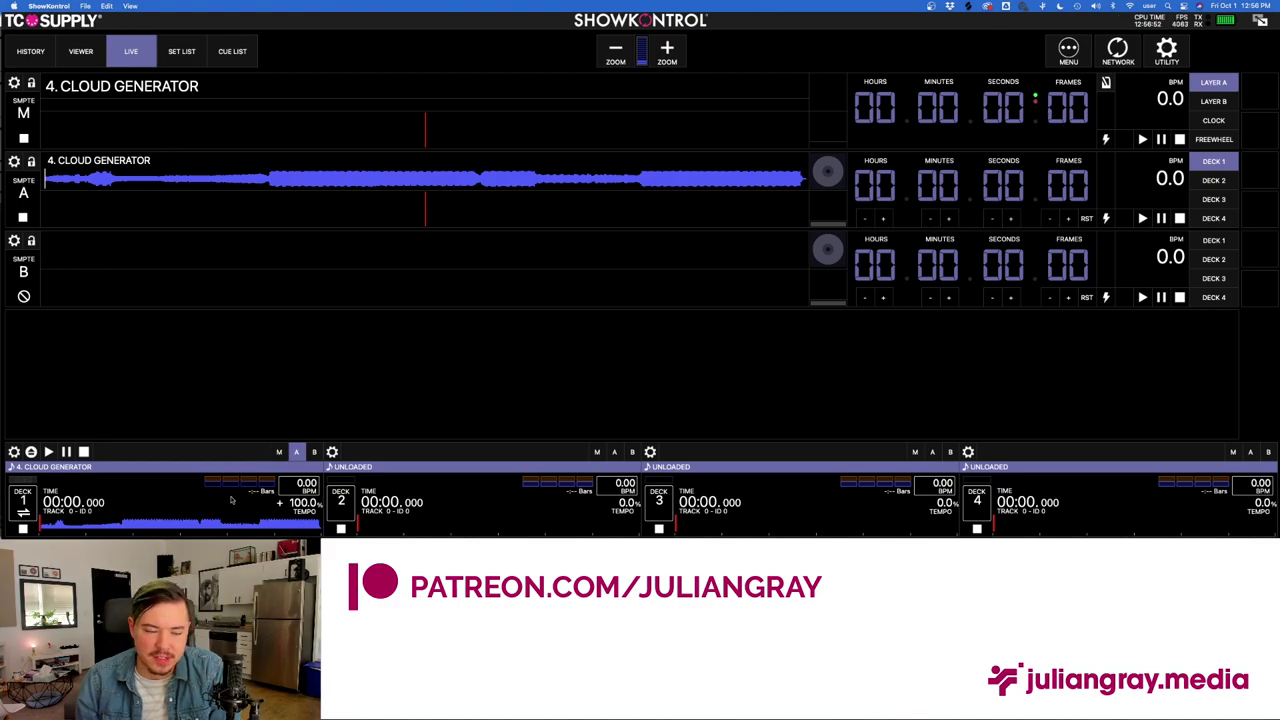
left_click(298, 451)
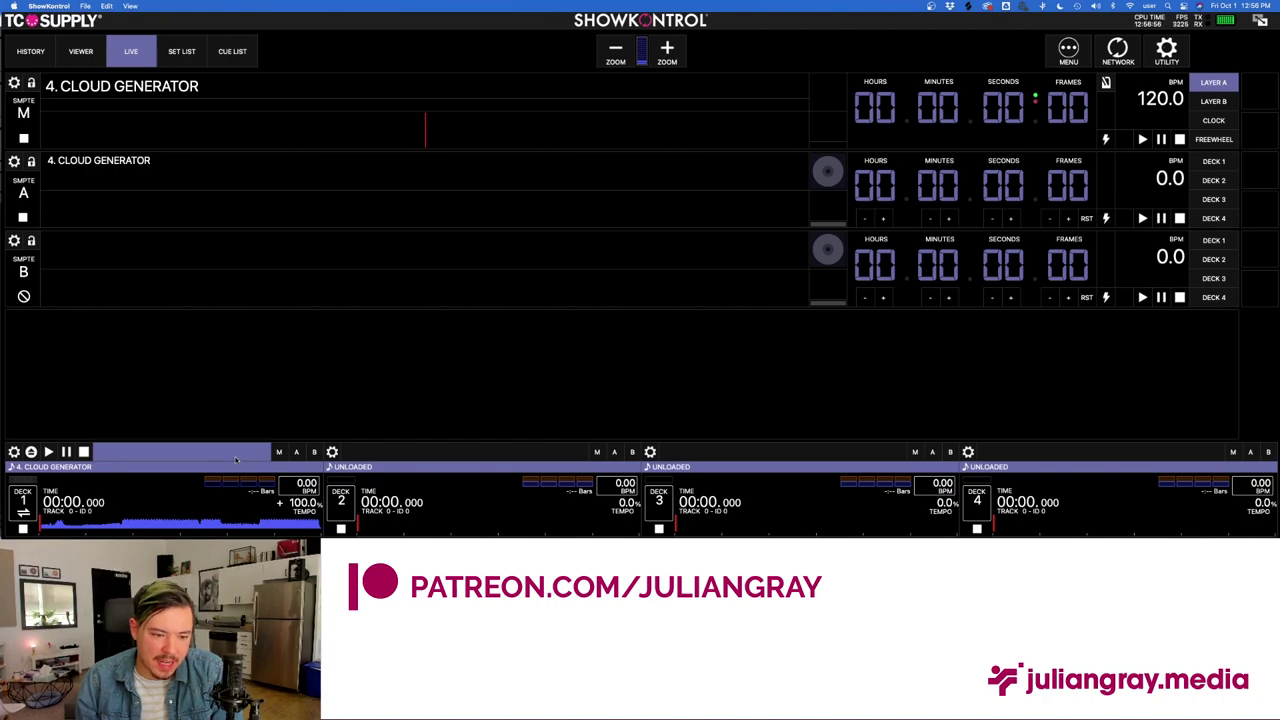
left_click(296, 452)
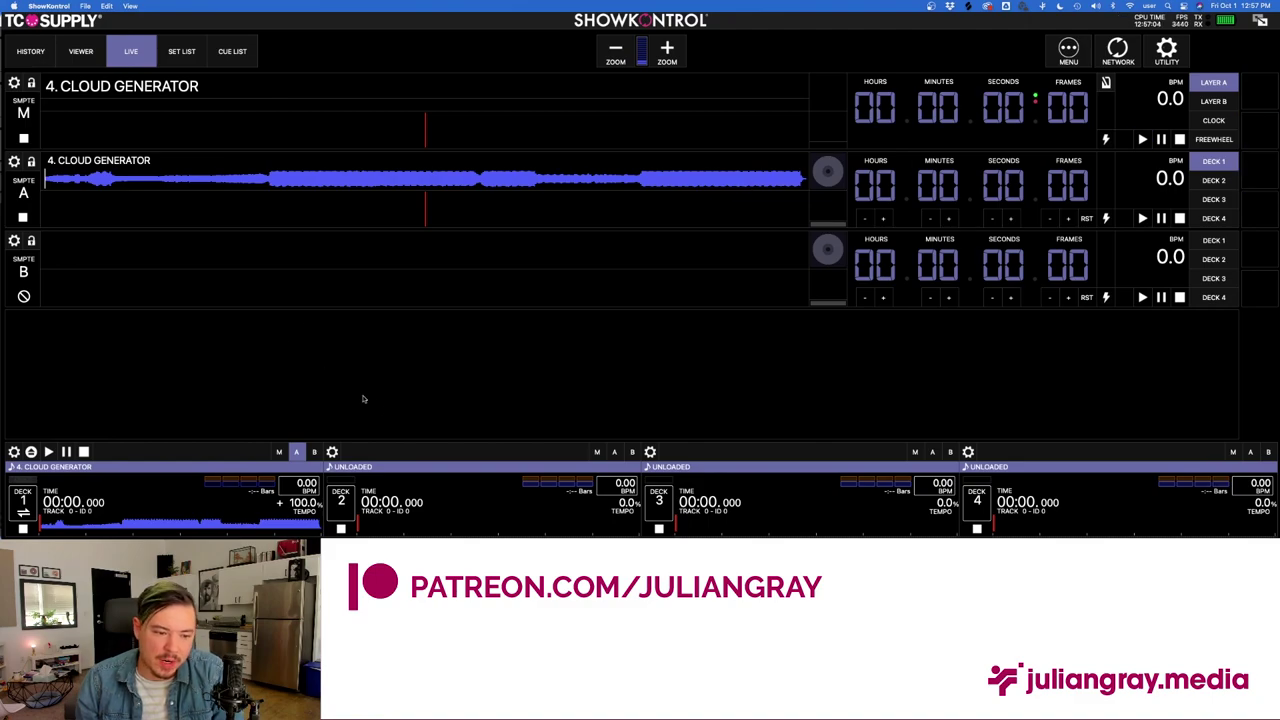
left_click(297, 453)
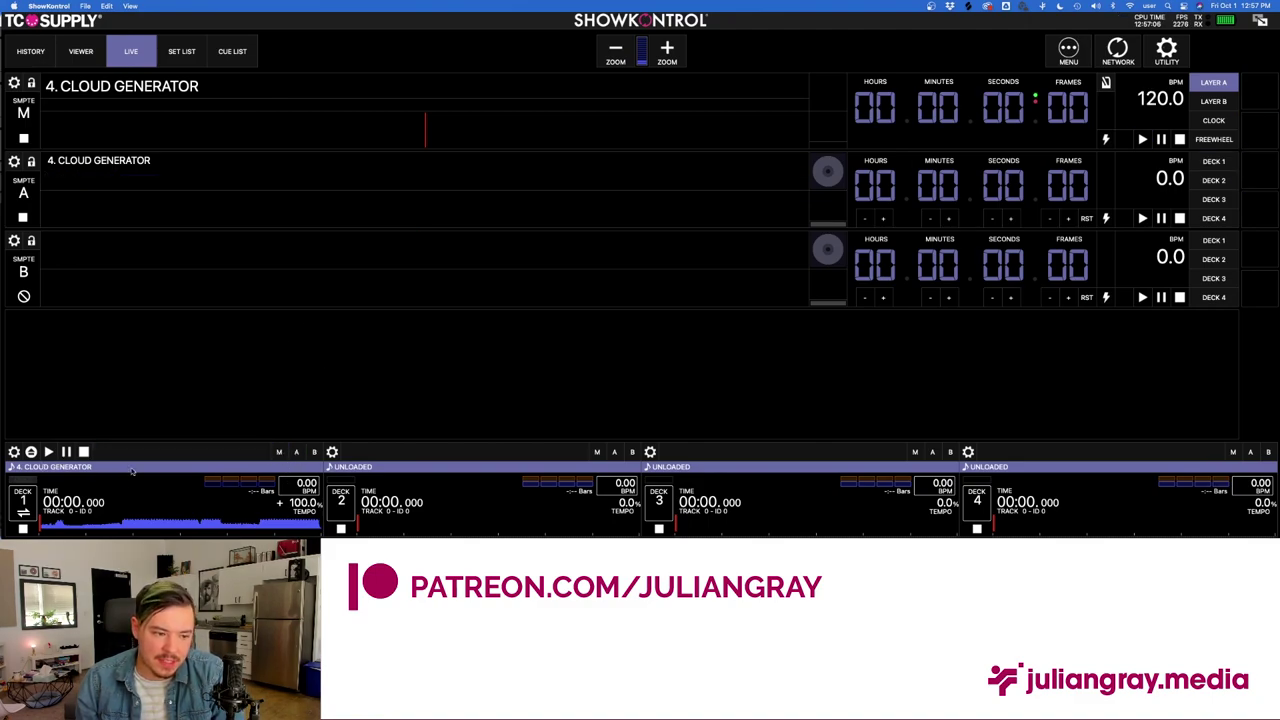
left_click(280, 452)
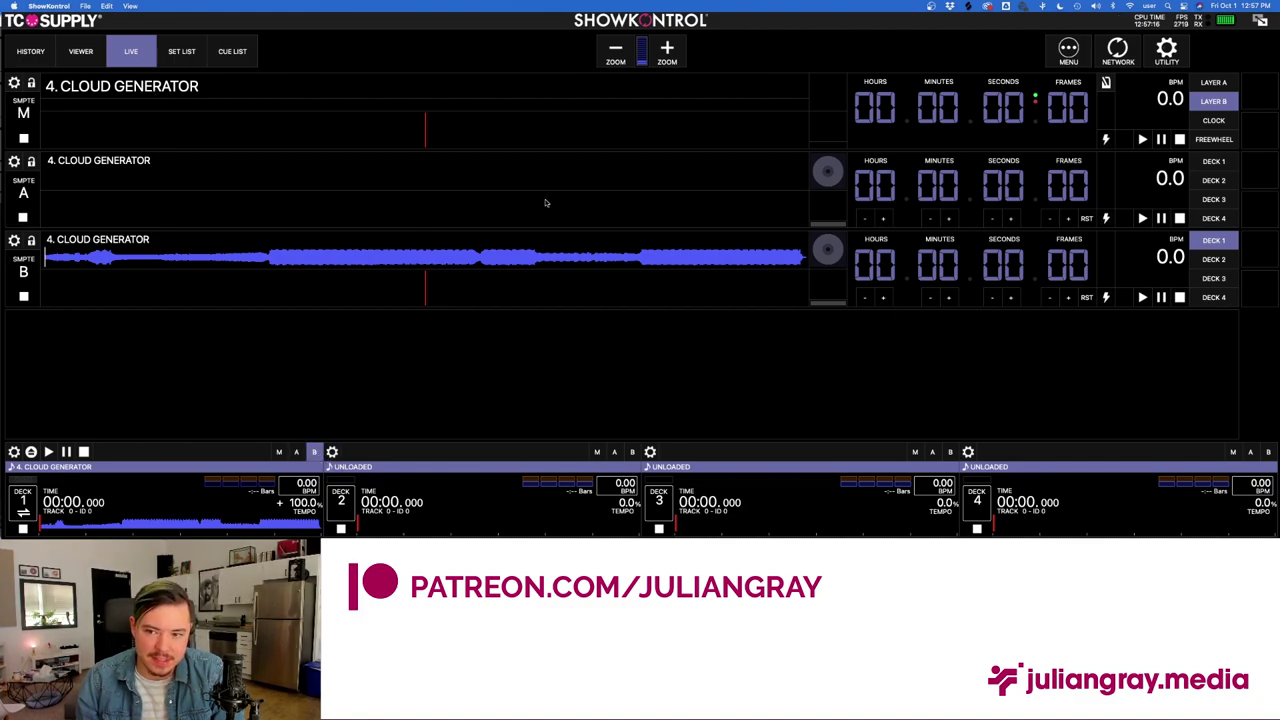
Reassign deck 1 to SMPTE layer A, make Layer A the master source and test the timecode by playing the deck.
left_click(296, 452)
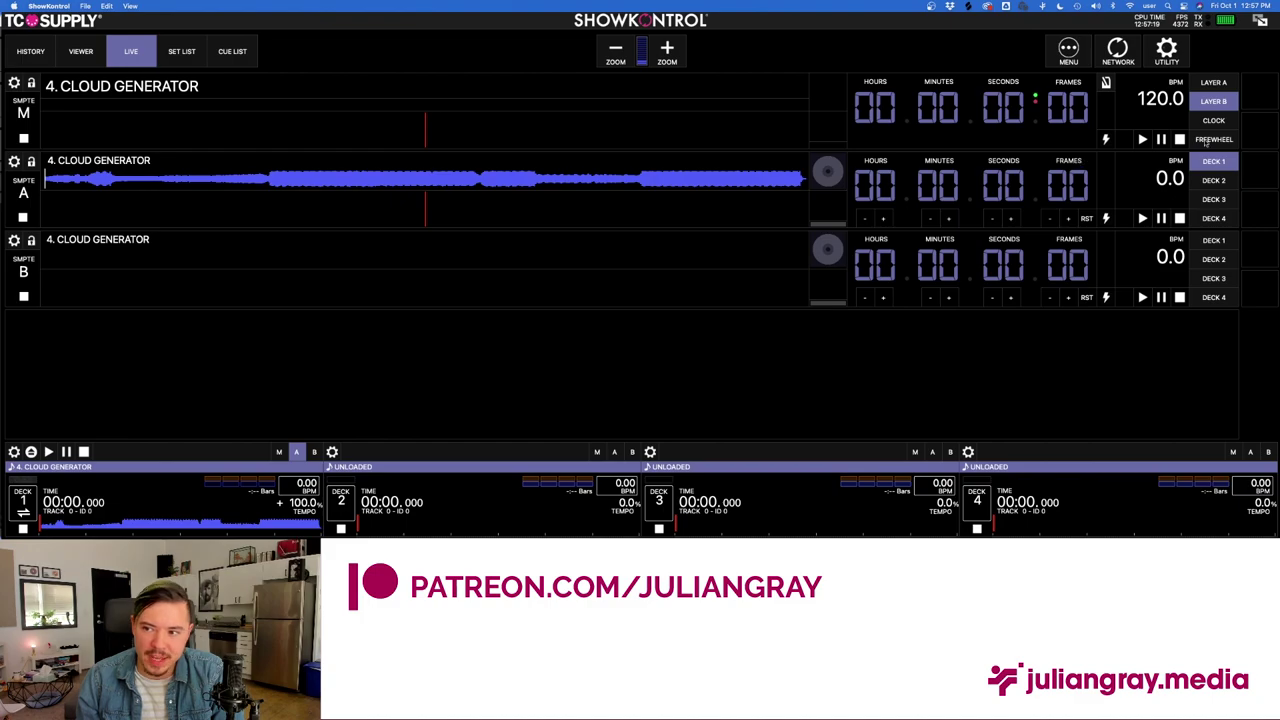
left_click(1213, 82)
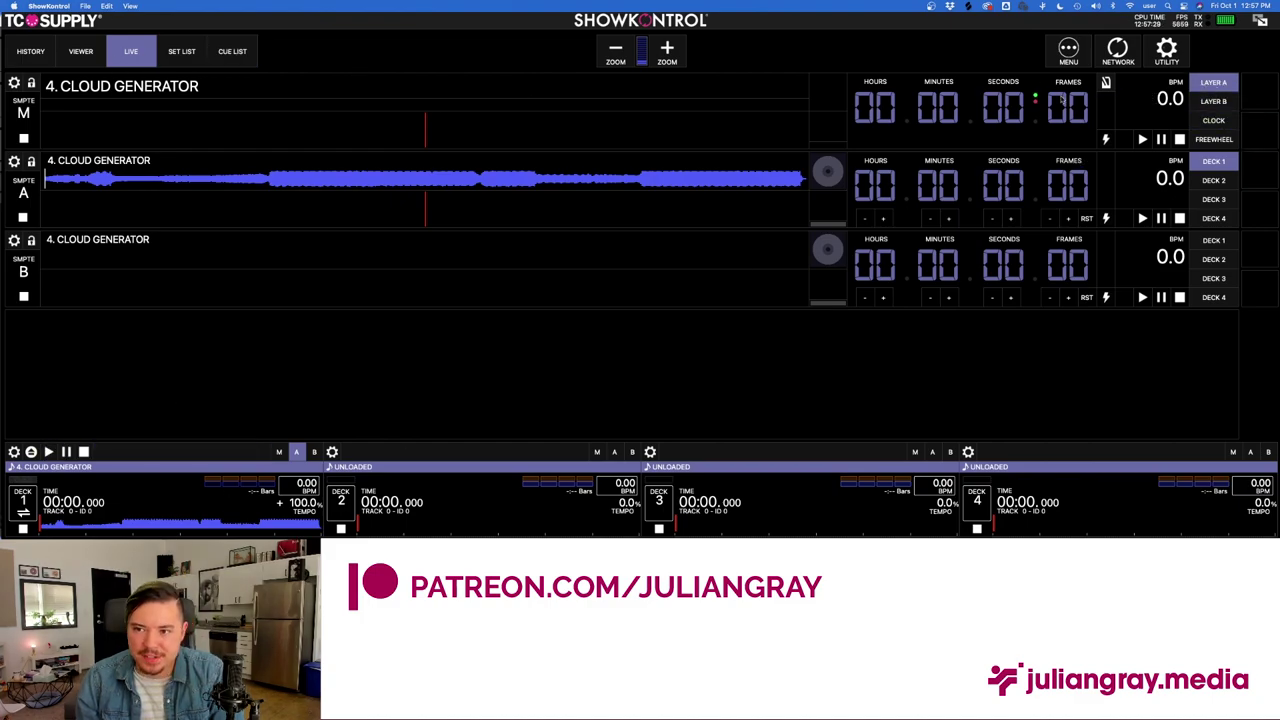
left_click(48, 452)
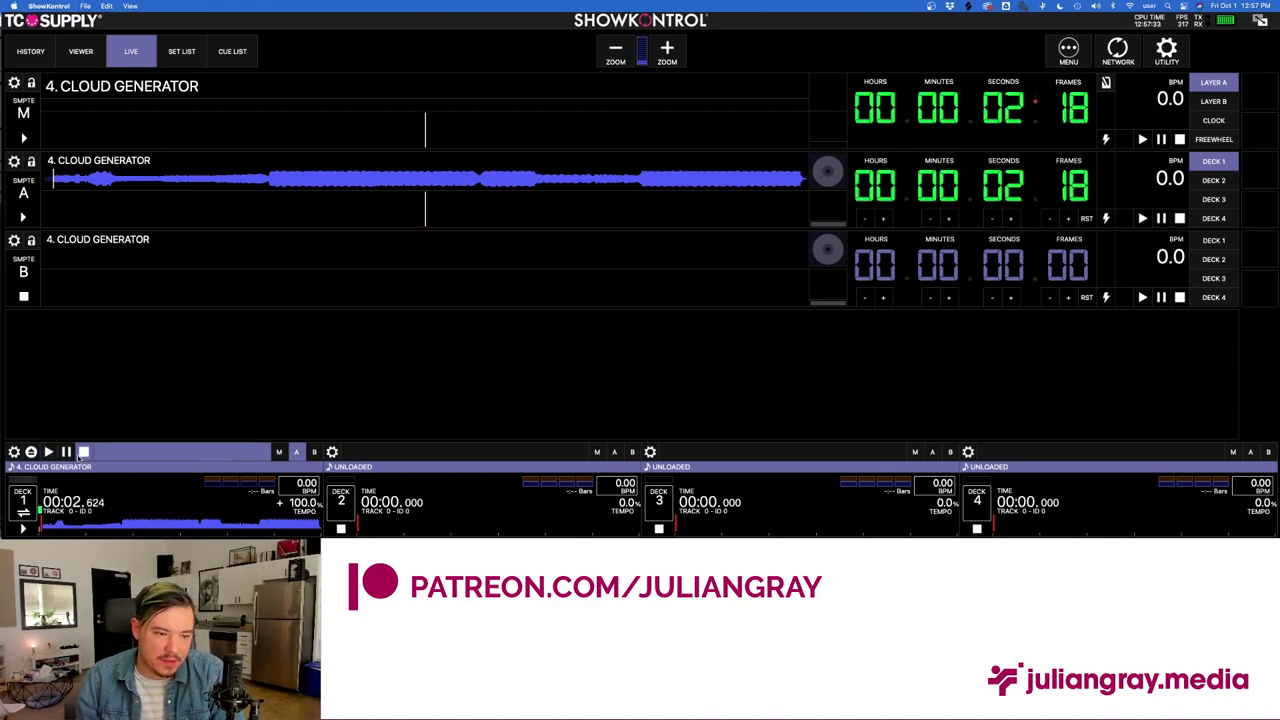
key("space")
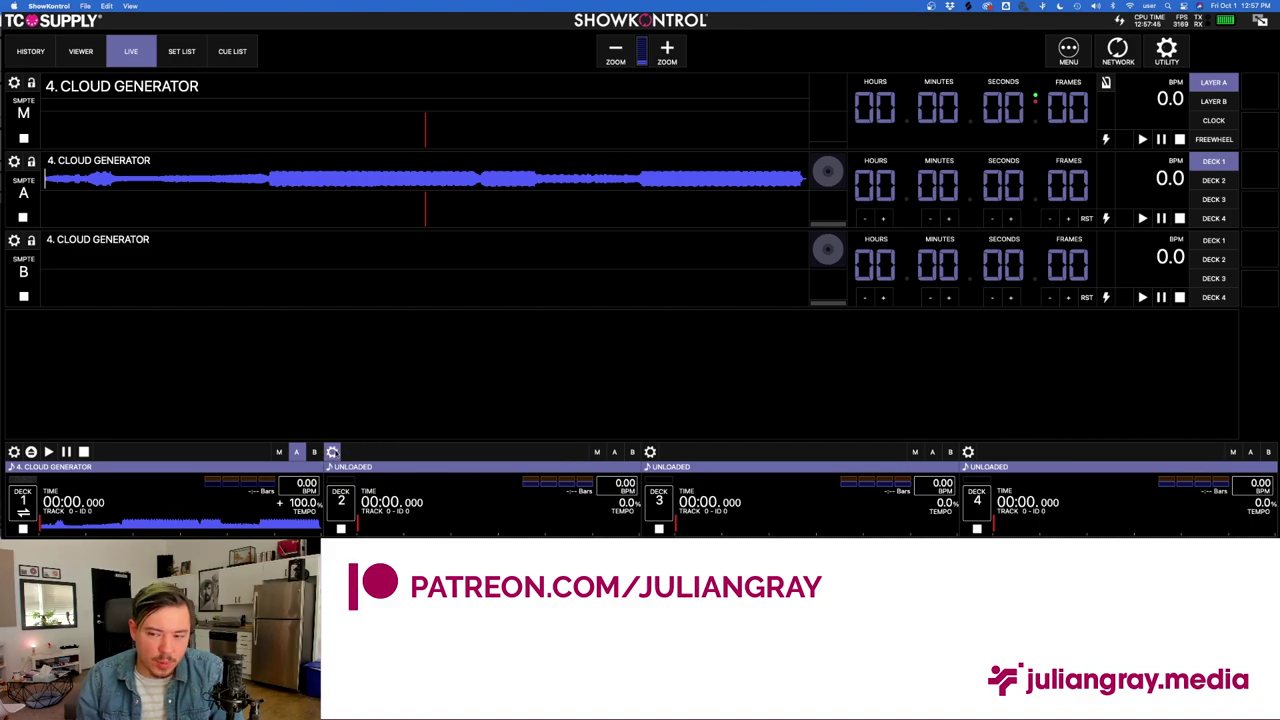
Set deck 2's deck source to Internal and save its preferences.
left_click(332, 452)
left_click(640, 357)
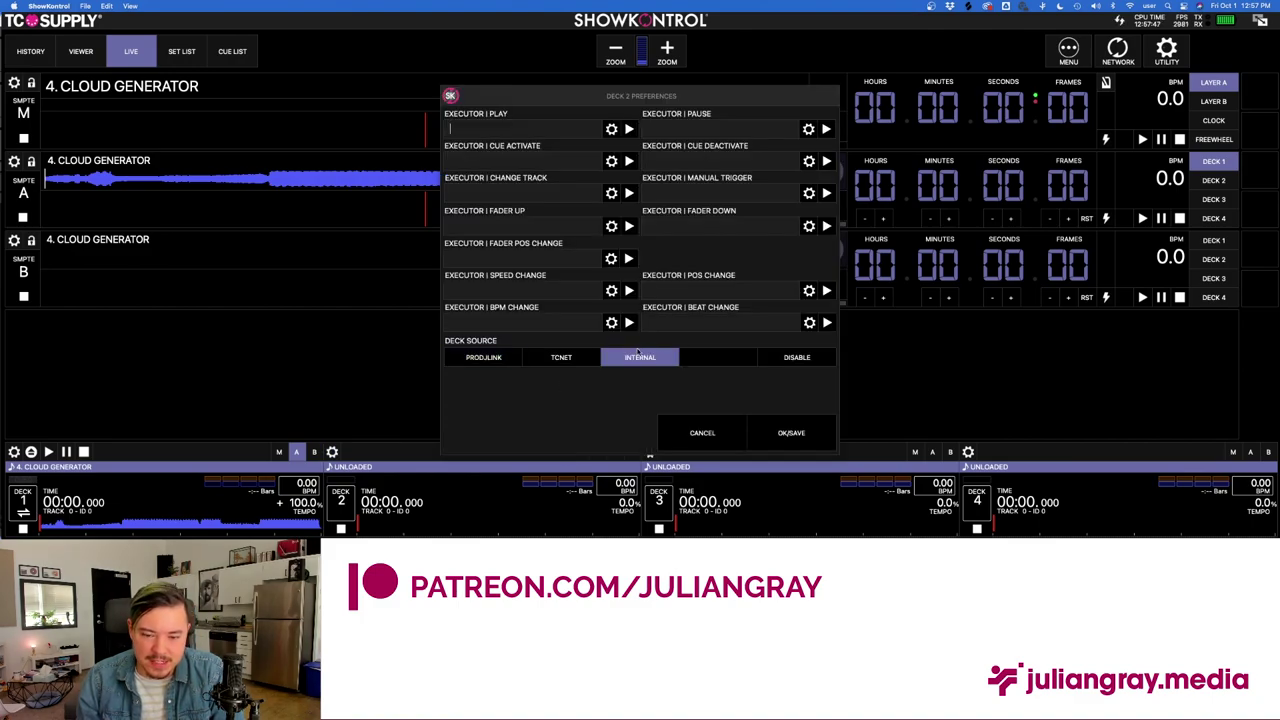
left_click(791, 432)
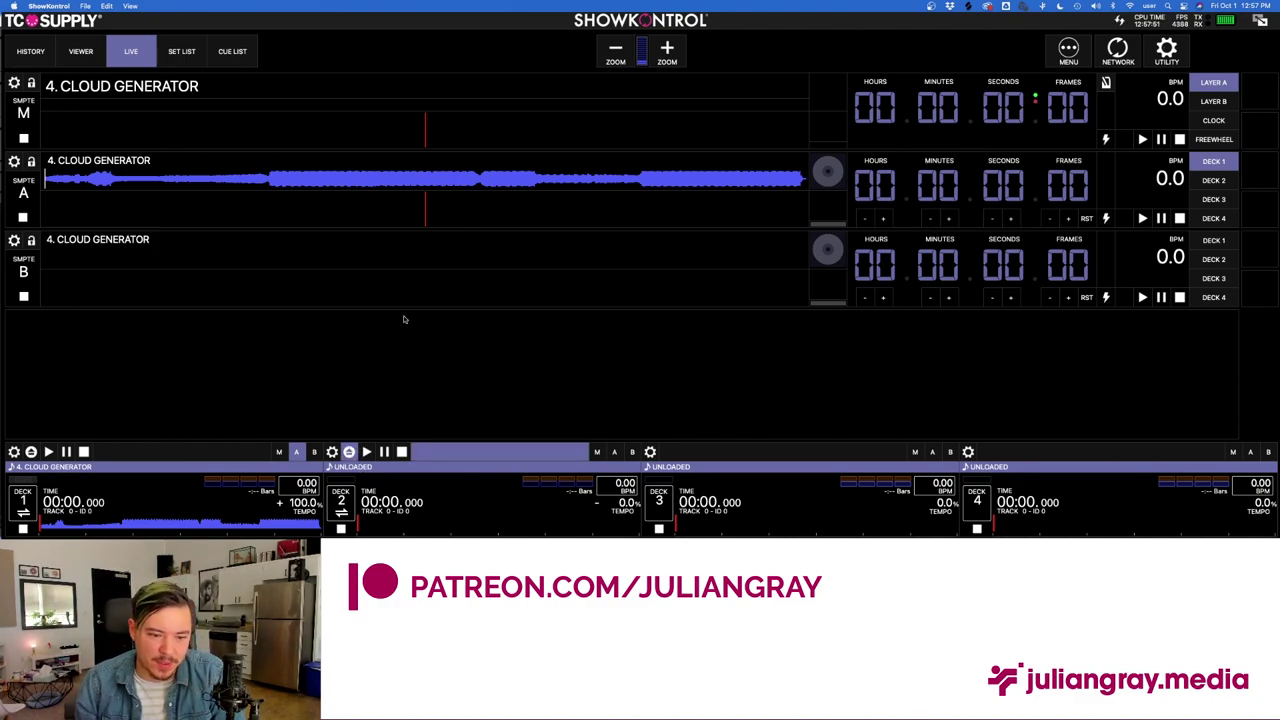
Load the track "1. Hightide.wav" from the Eventide. EP folder into deck 2.
left_click(440, 451)
left_click(496, 238)
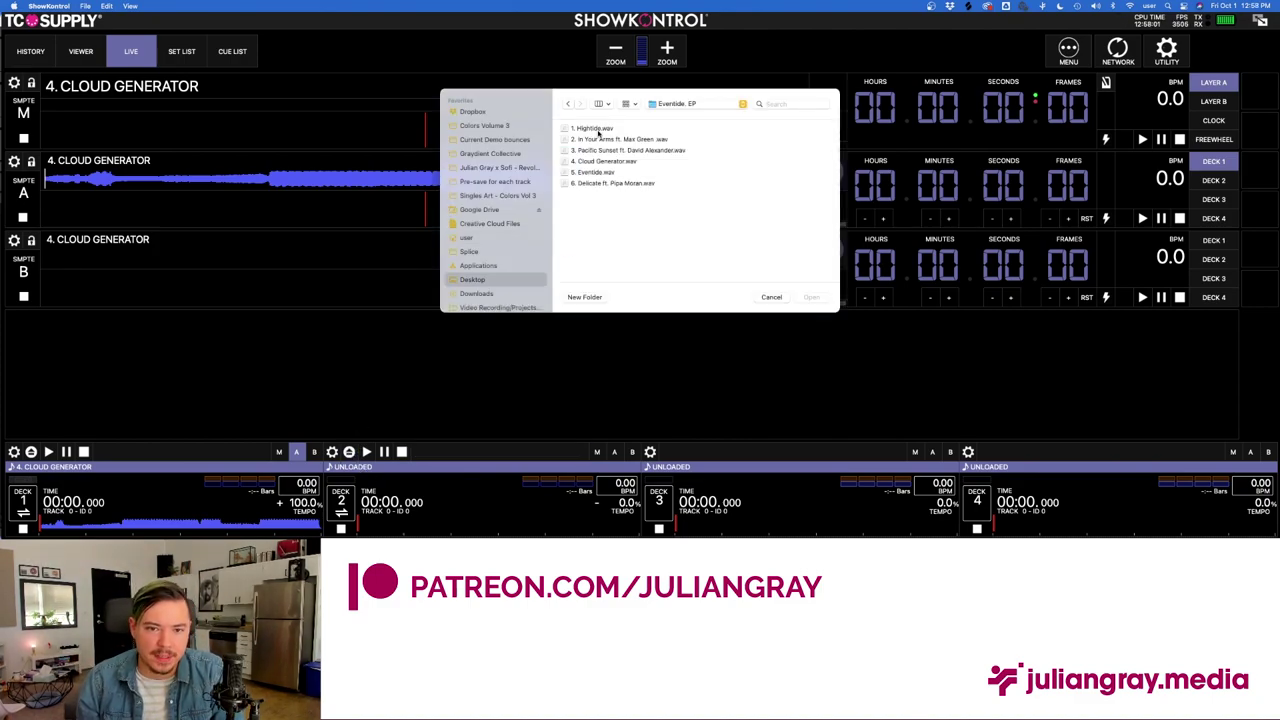
left_click(600, 131)
double_click(600, 131)
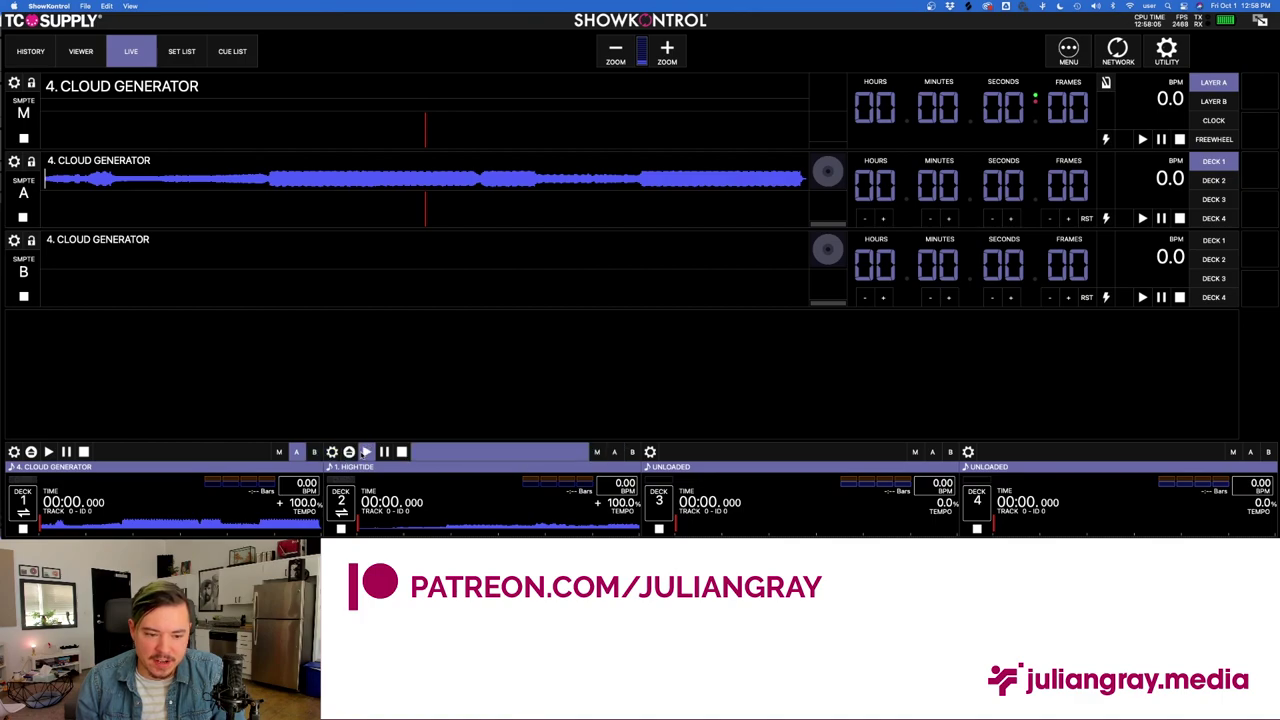
Play deck 2's track, and assign deck 1 to SMPTE layer A and deck 2 to SMPTE layer B.
left_click(366, 451)
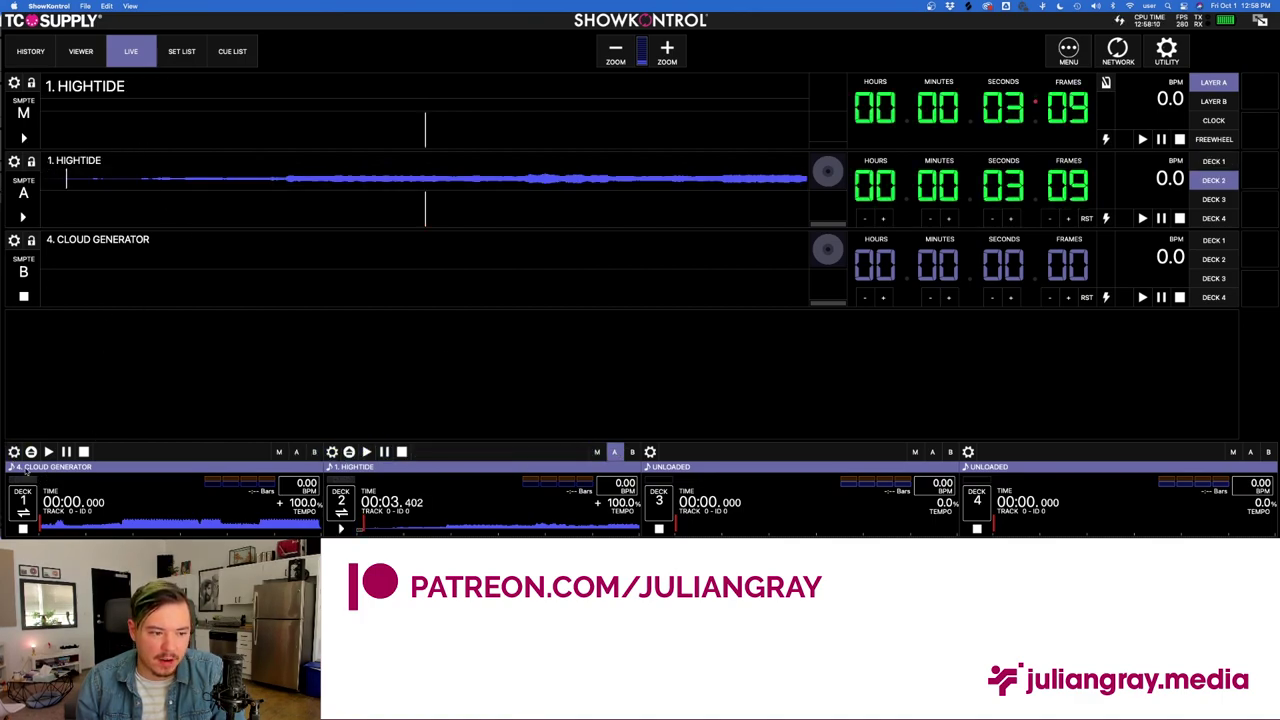
left_click(296, 451)
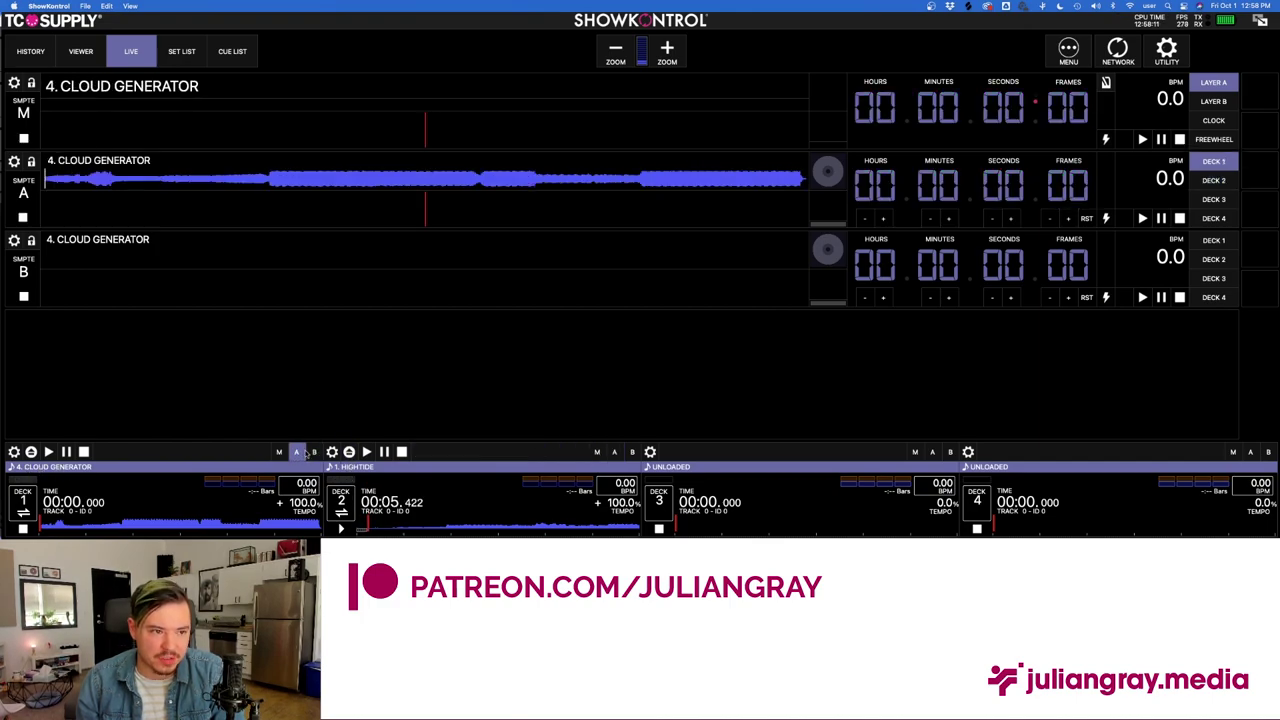
left_click(632, 452)
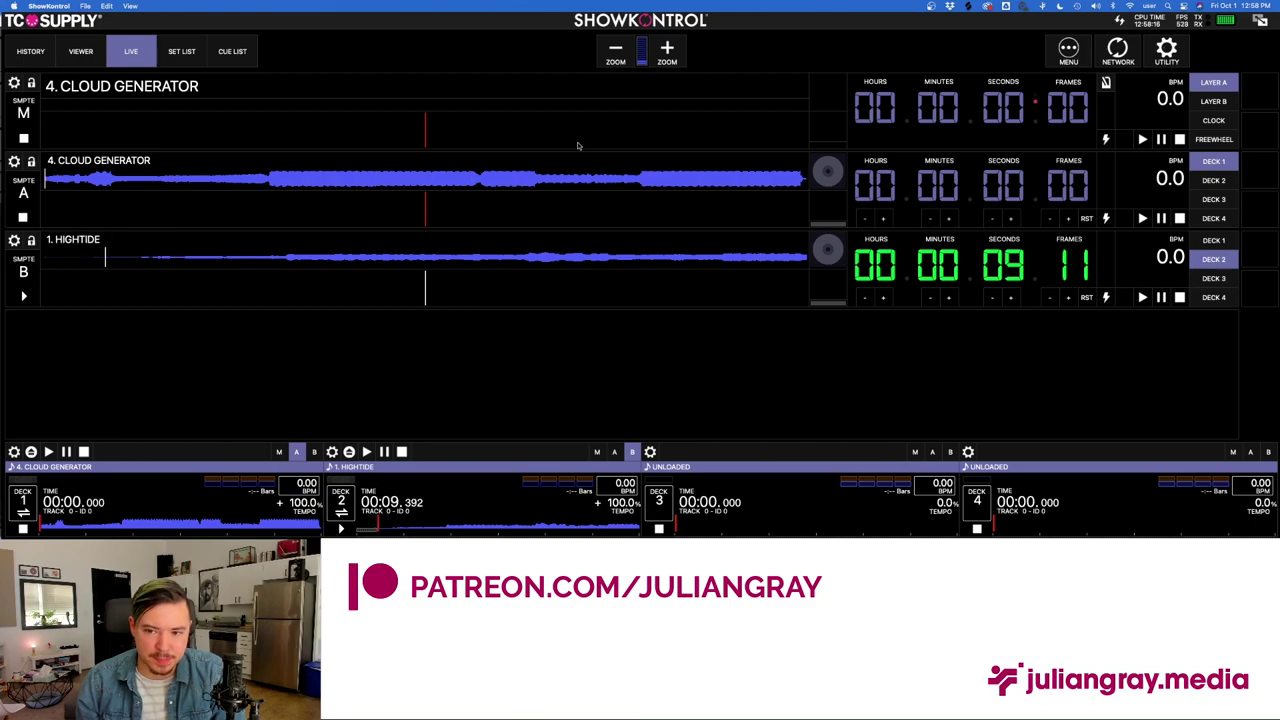
Try deck 2 as the master while jumping ahead in Hightide, return the master to deck 1 and stop deck 2.
left_click(597, 452)
left_click(424, 528)
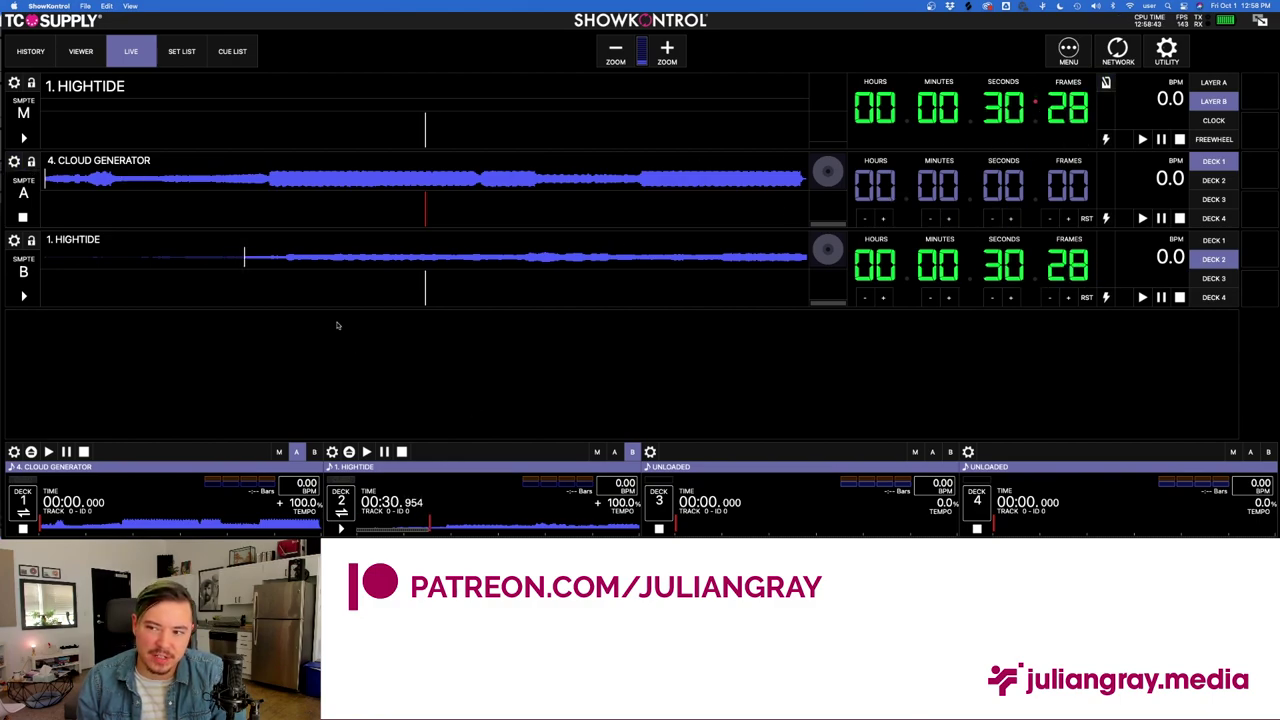
left_click(280, 452)
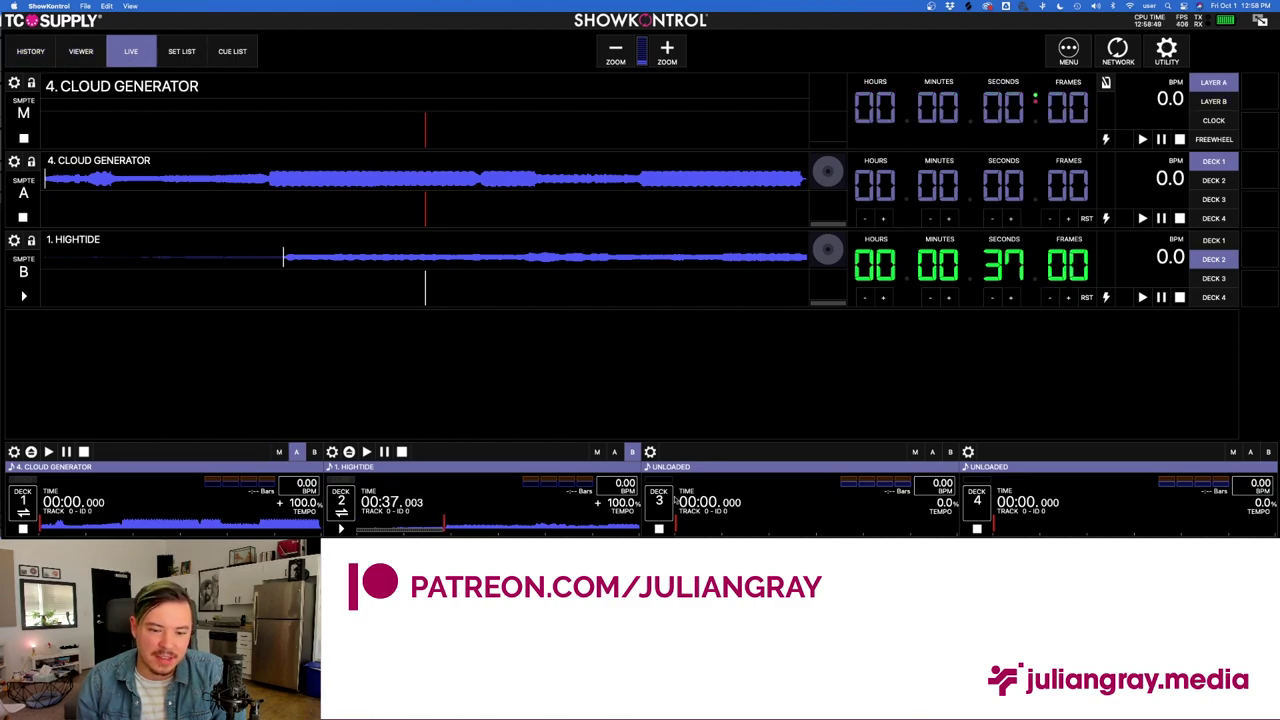
left_click(204, 258)
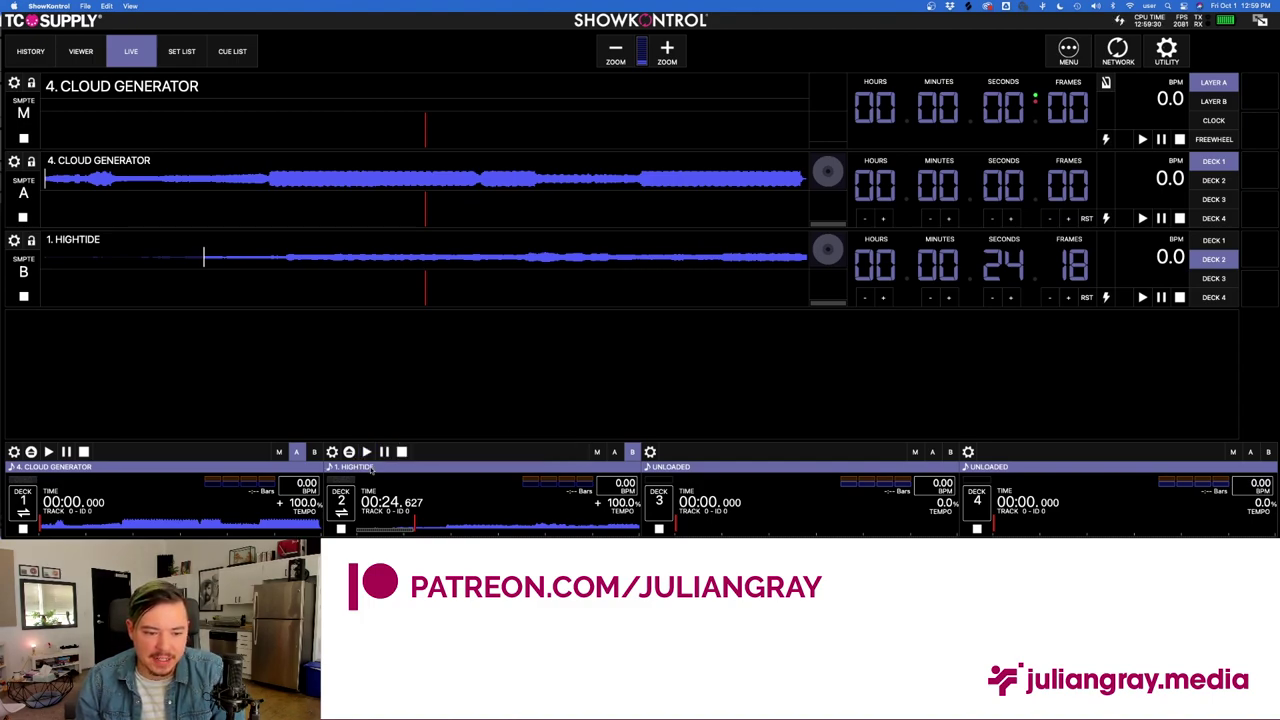
Switch to Resolume Arena to bring up the Live Set 2021 Resolume composition.
mouse_move(824, 518)
left_click(984, 517)
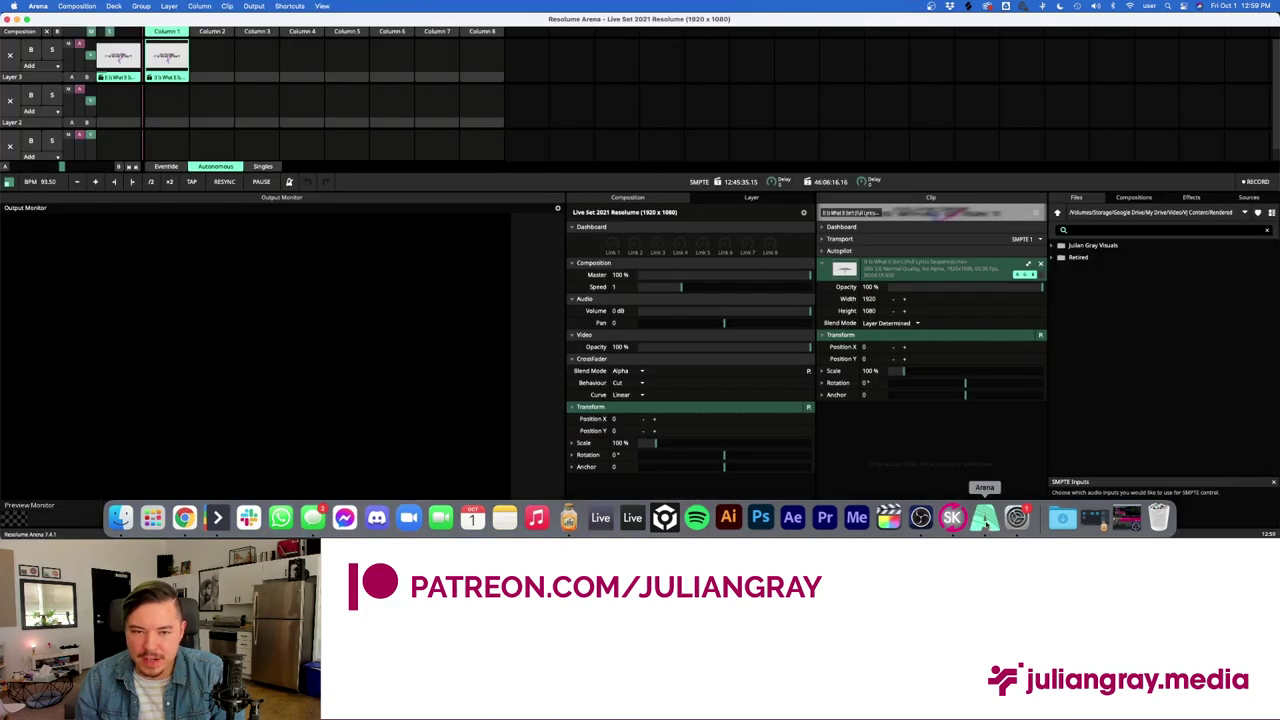
Create a new composition in place of the Live Set 2021 Resolume composition and confirm.
left_click(95, 6)
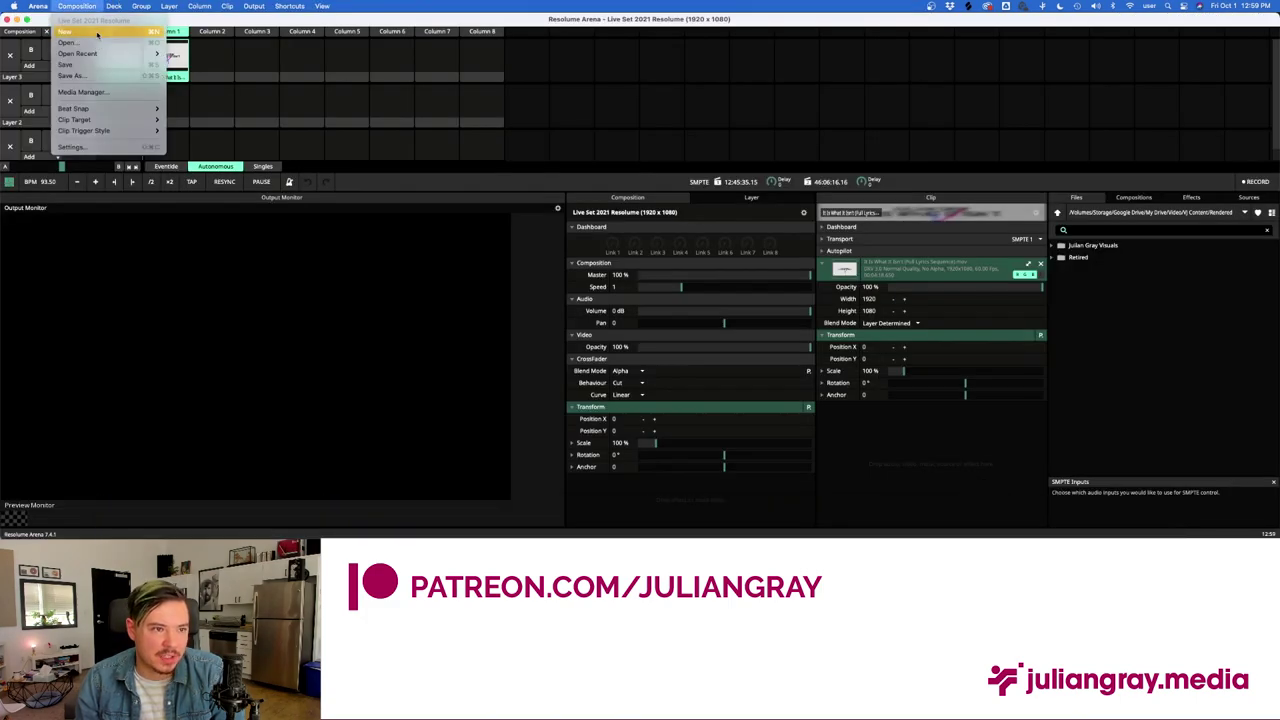
left_click(97, 35)
left_click(715, 306)
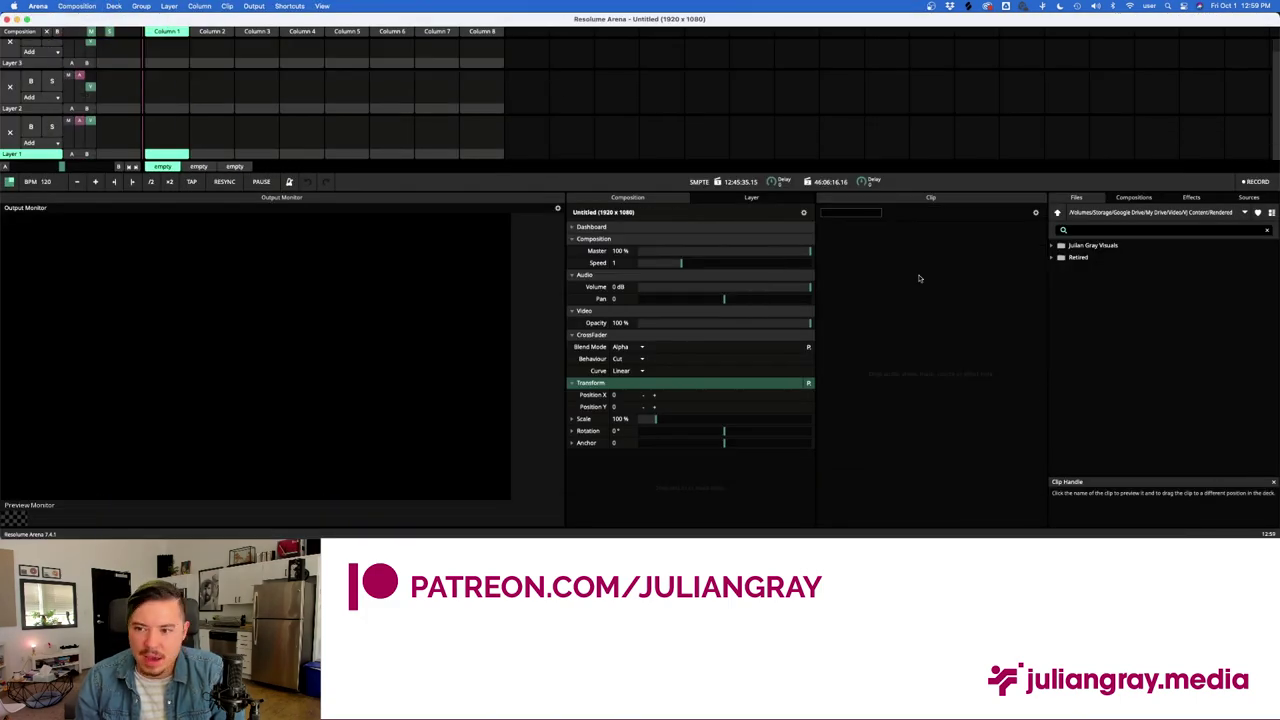
Load Eventide Set Intro.mov and Cloud Generator (Full Song Sequence).mov from DXV's Full Songs folder into columns 1 and 2 of Layer 3.
left_click(1054, 246)
left_click(1060, 258)
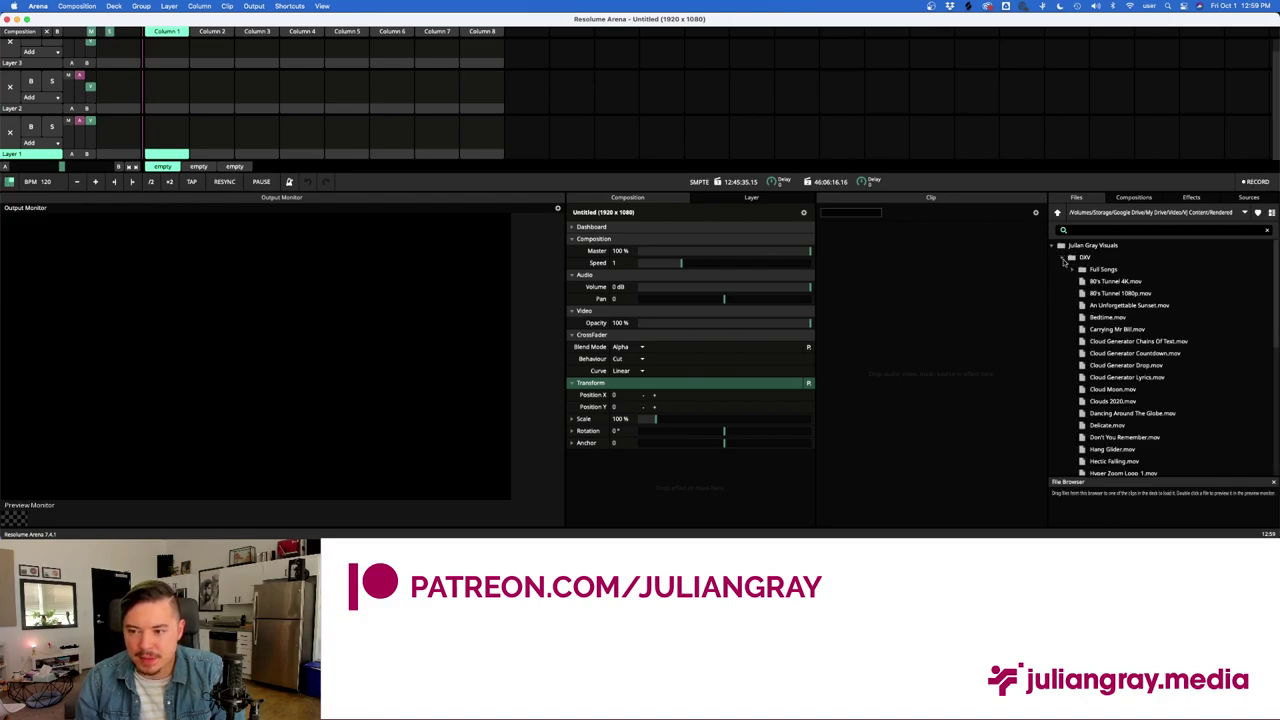
left_click(1071, 270)
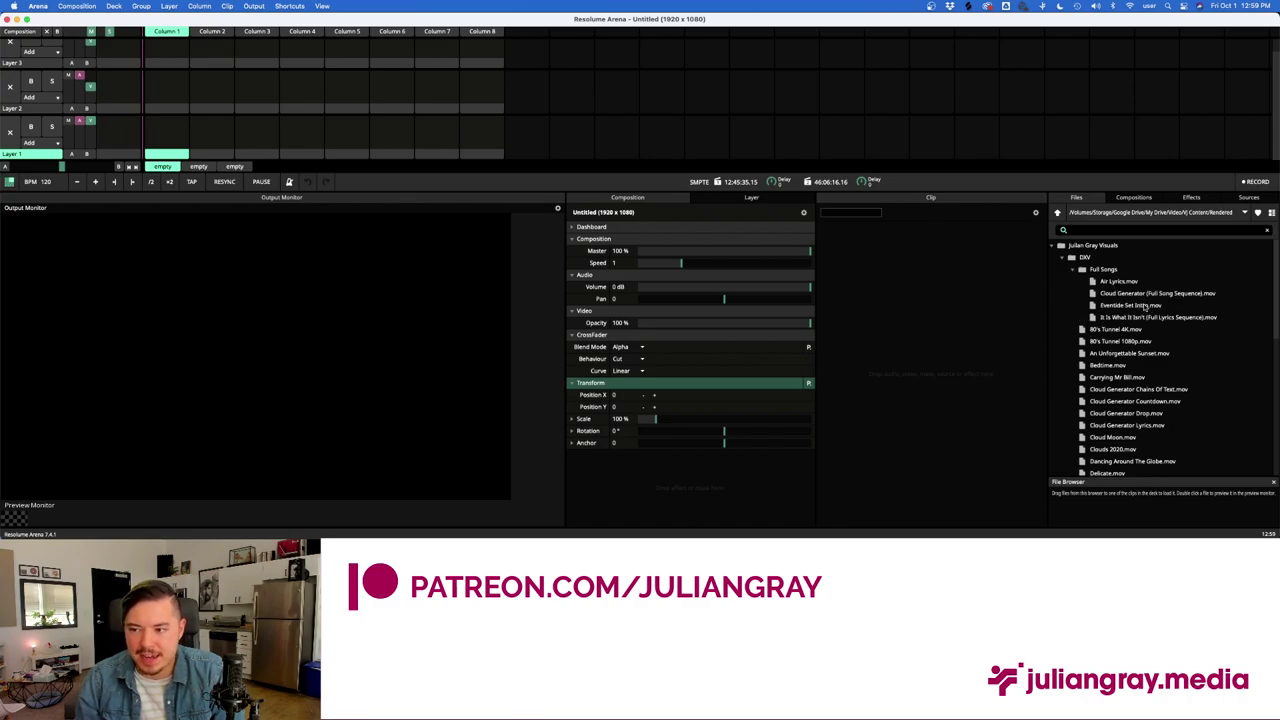
left_click_drag(1145, 307, 166, 55)
left_click_drag(1157, 293, 223, 67)
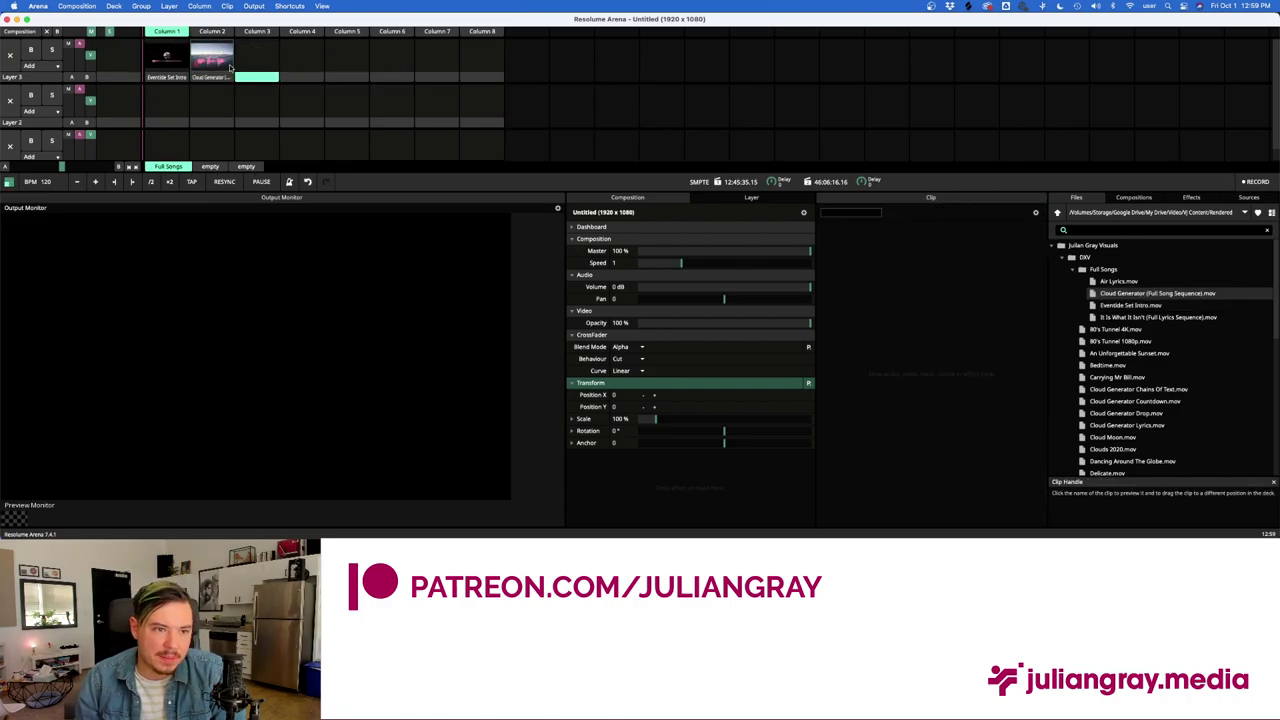
Remove the audio track from both the Cloud Generator and Eventide Set Intro clips.
left_click(220, 60)
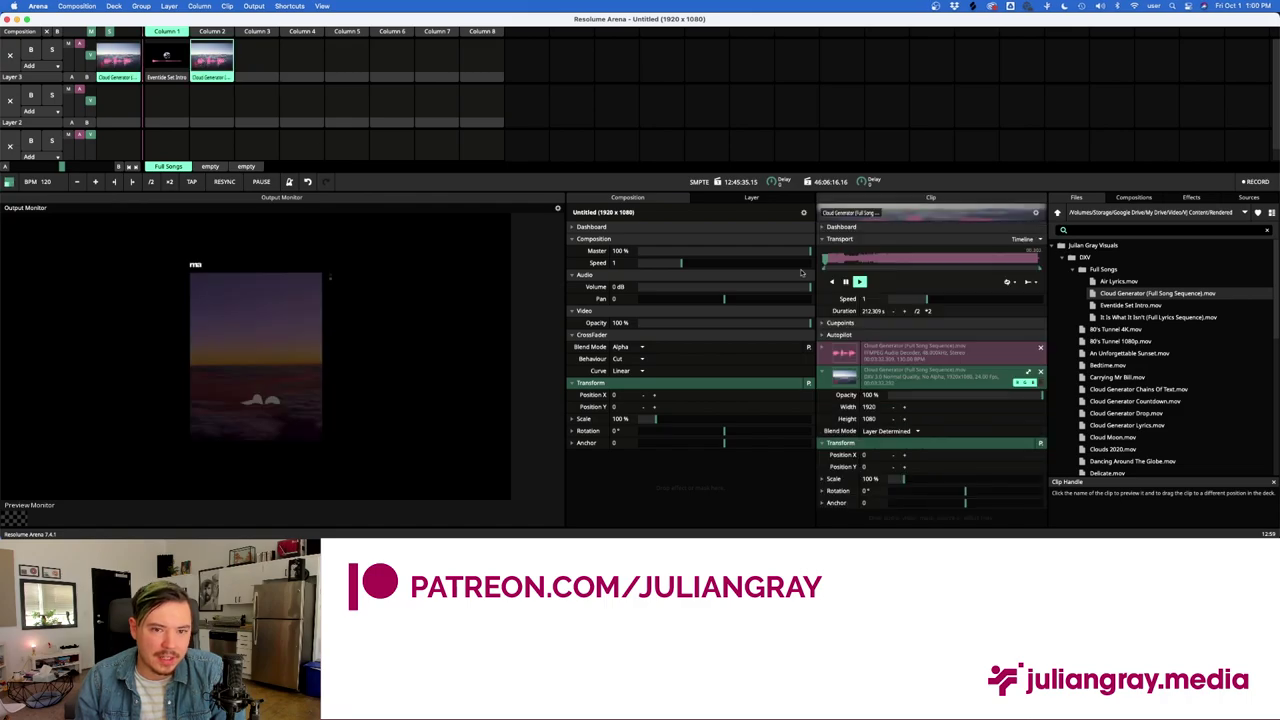
left_click(1040, 348)
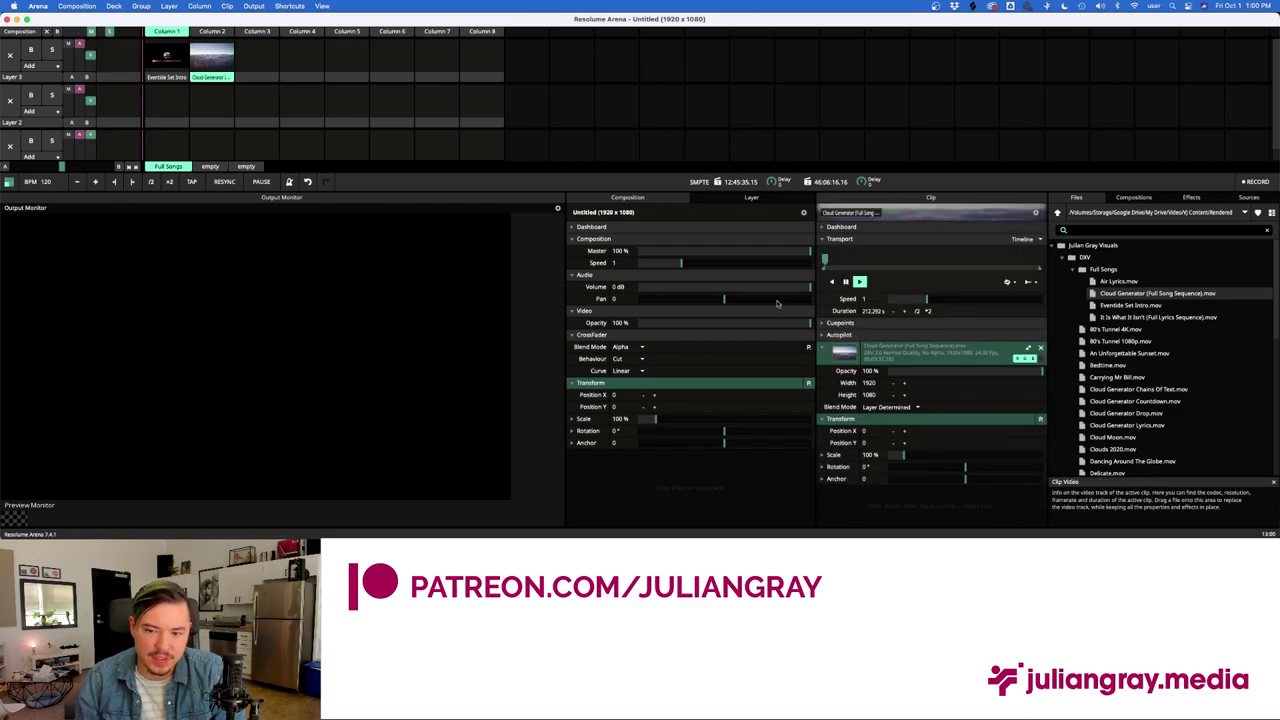
left_click(183, 61)
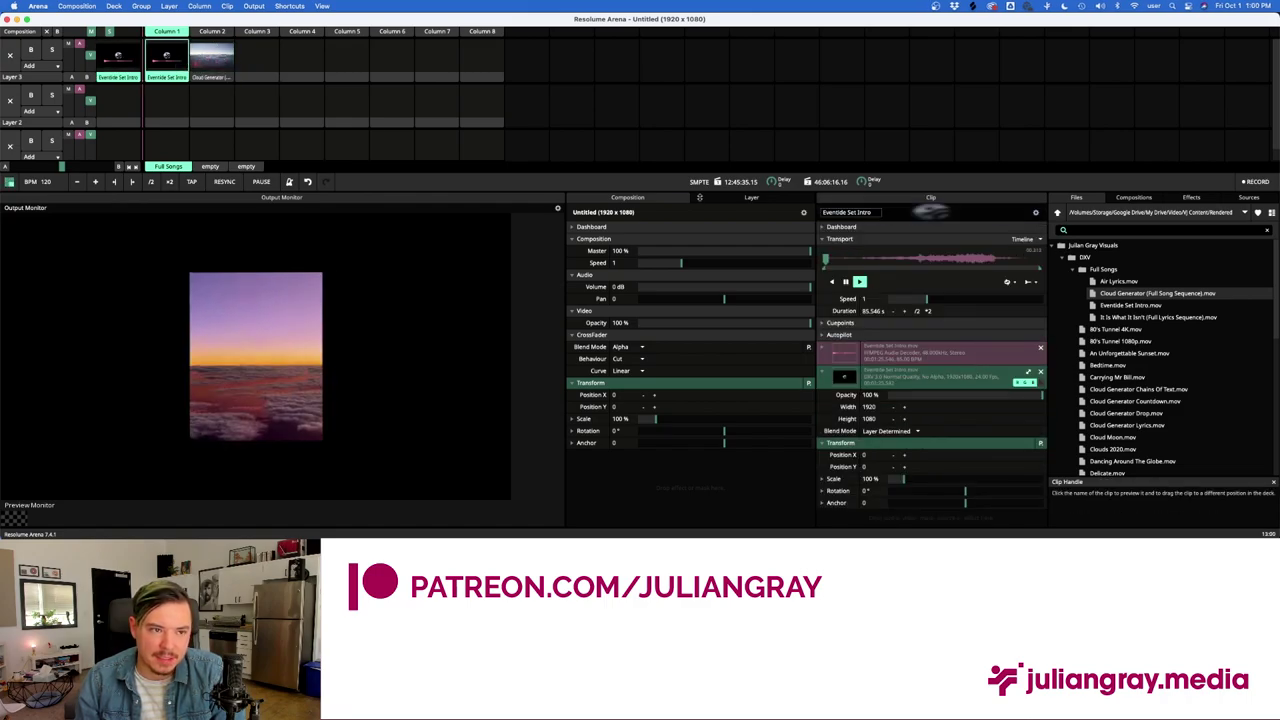
left_click(195, 60)
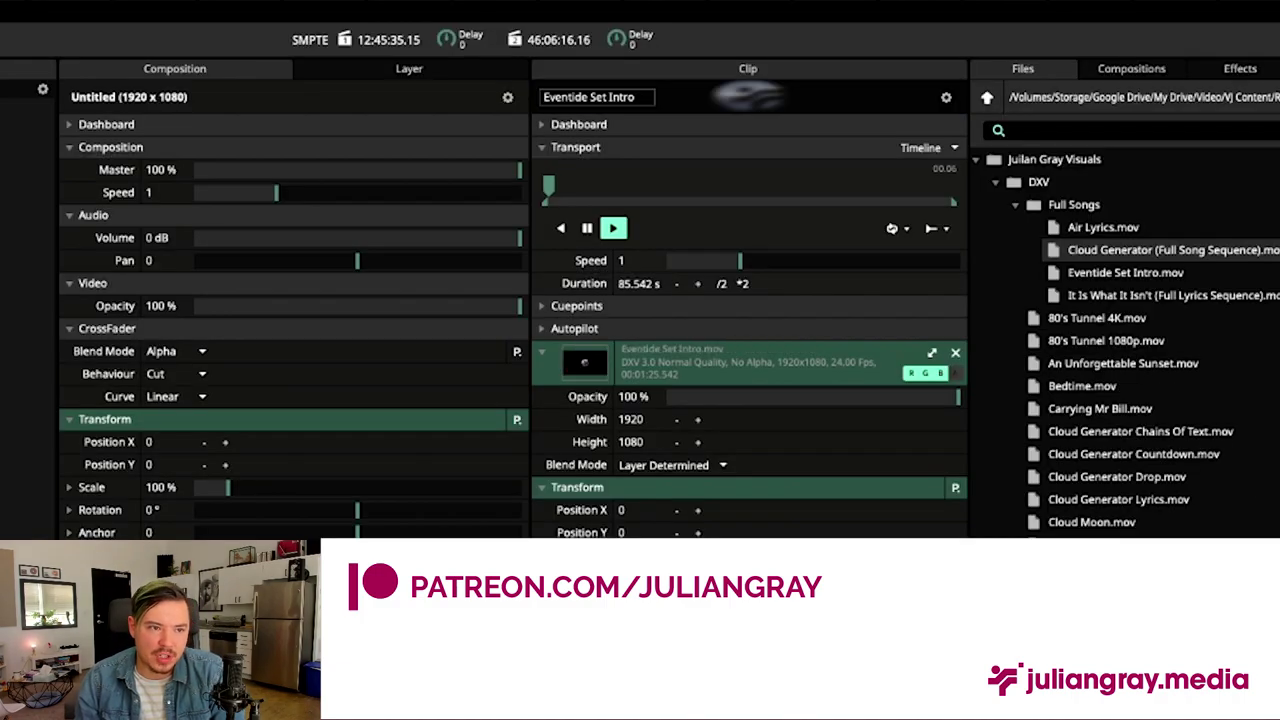
Set the transport of the Eventide Set Intro and Cloud Generator clips to SMPTE 1.
left_click(940, 148)
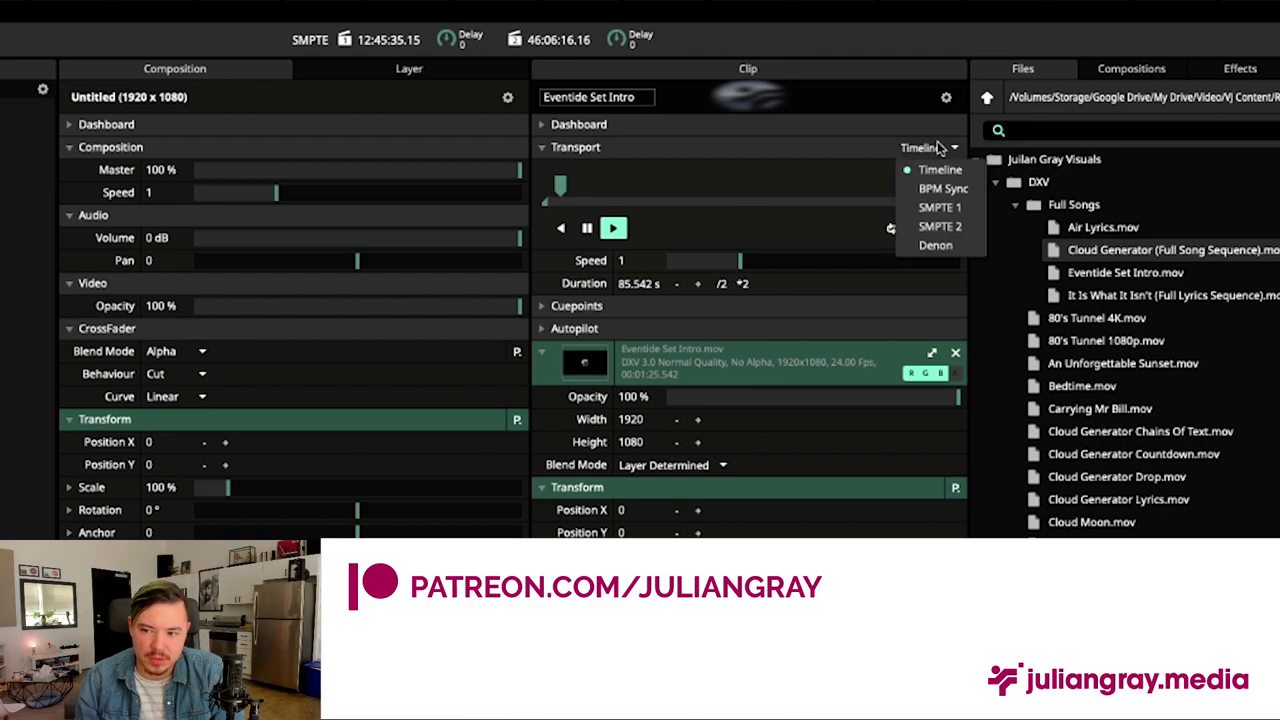
left_click(958, 208)
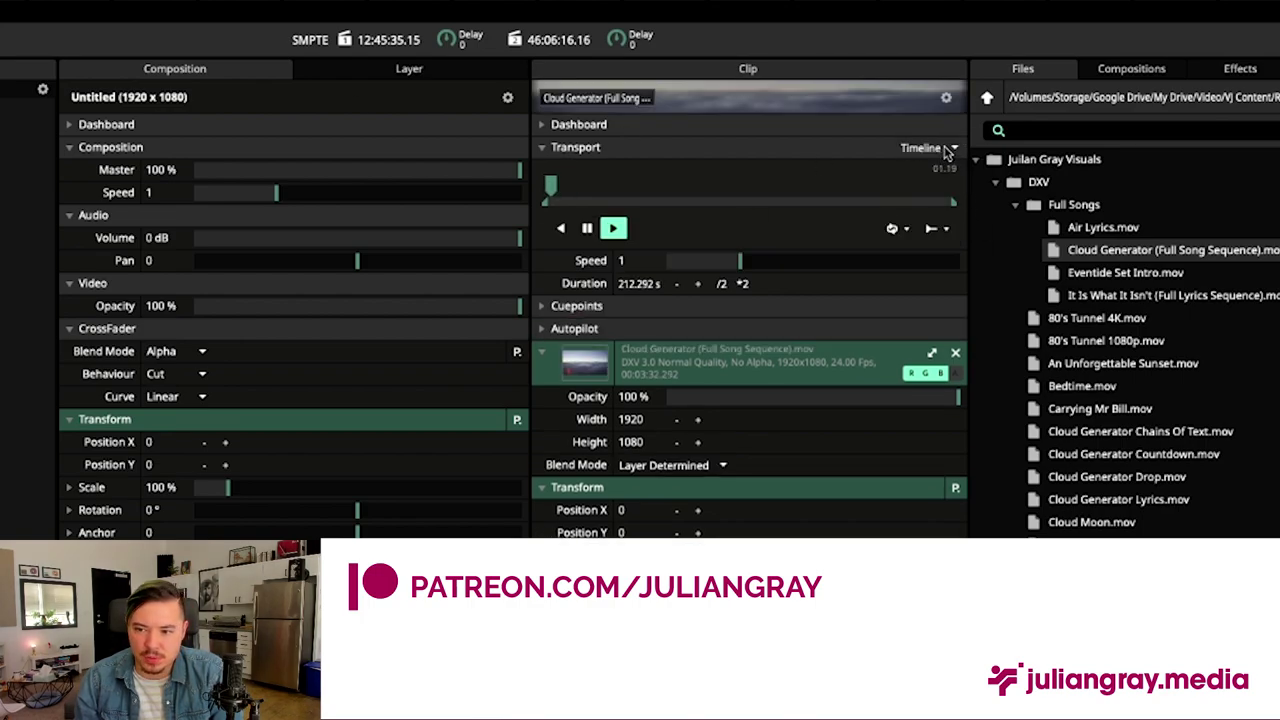
left_click(947, 150)
left_click(944, 208)
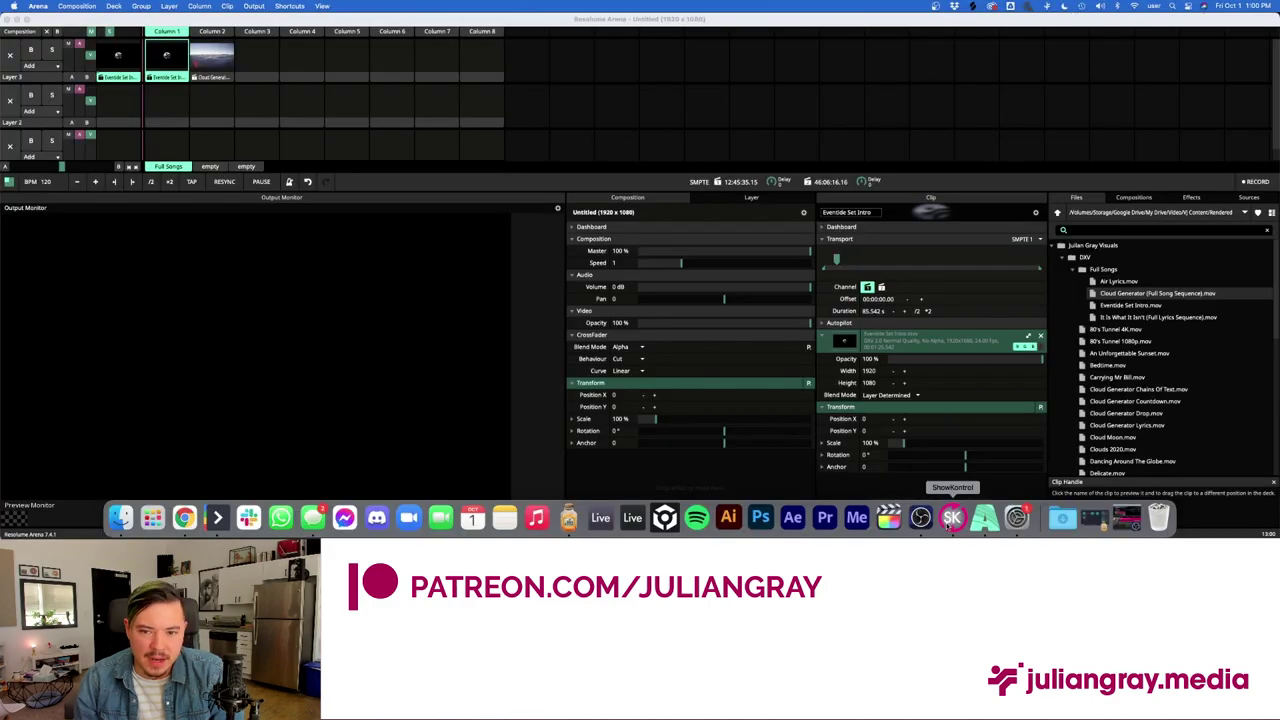
Switch to ShowKontrol, assign deck 2 to SMPTE layer B, and play deck 1 with its assignment set to layer A.
key("super+Tab")
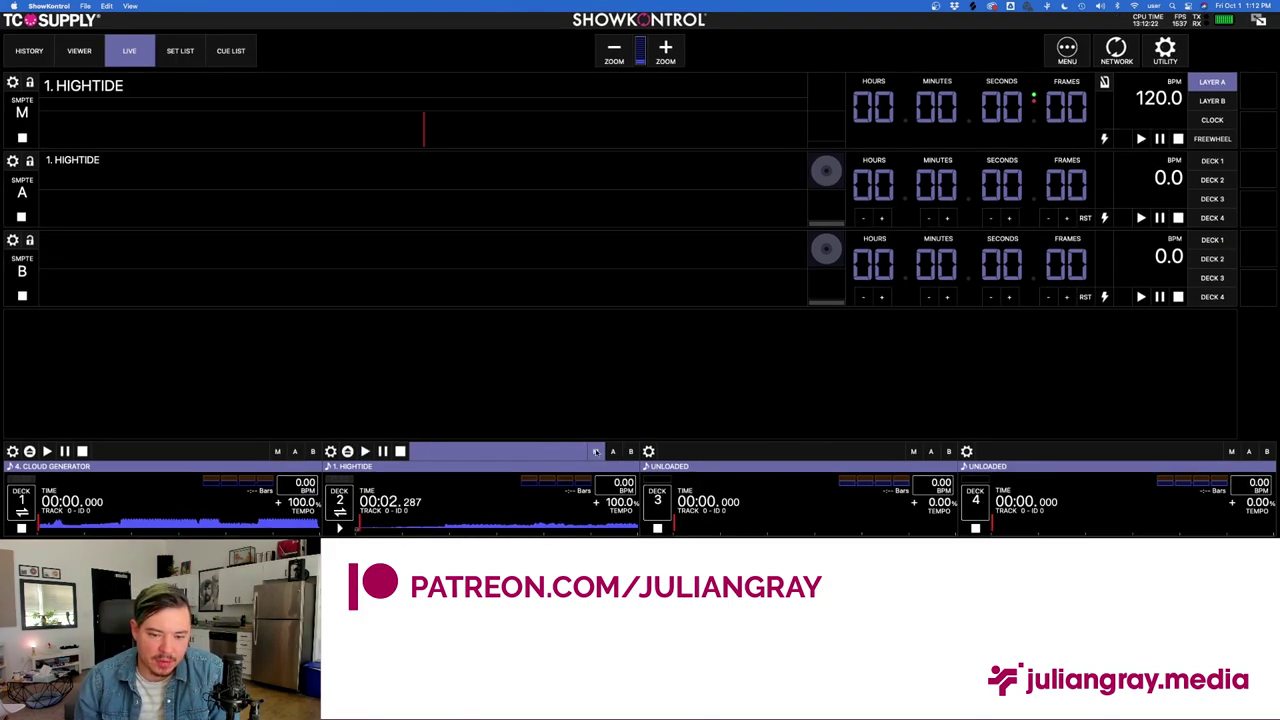
left_click(630, 451)
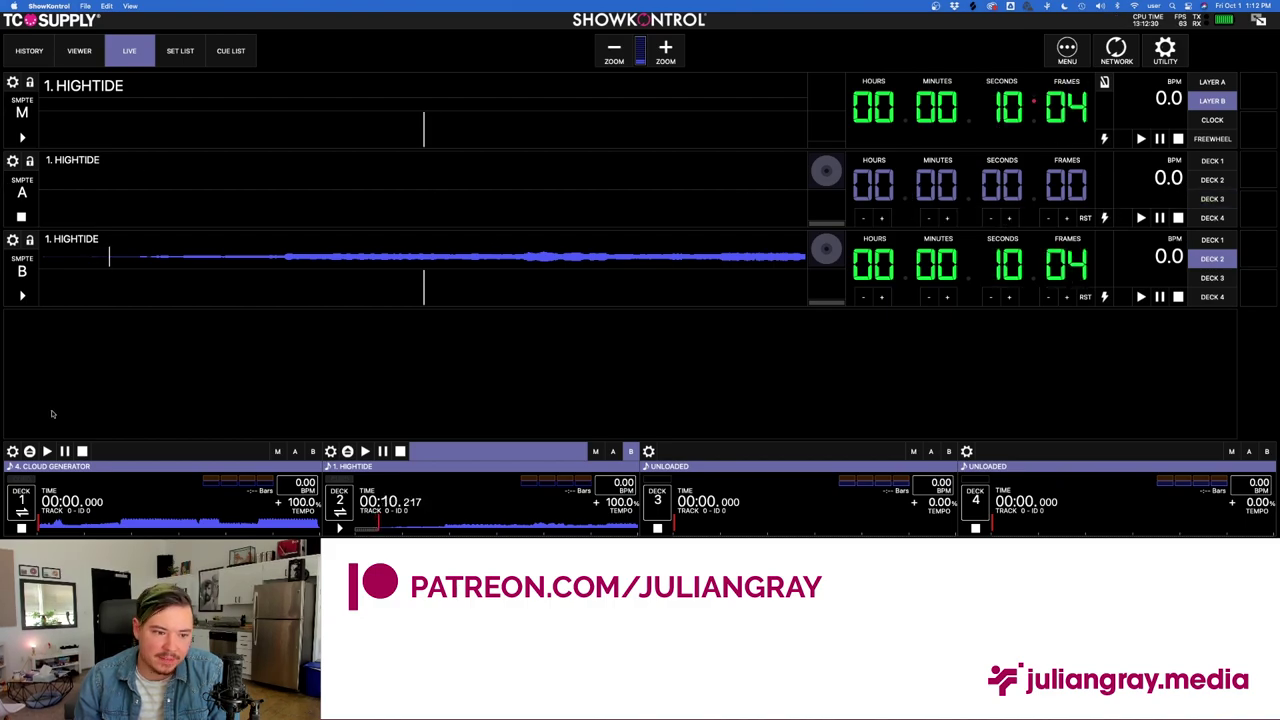
left_click(47, 451)
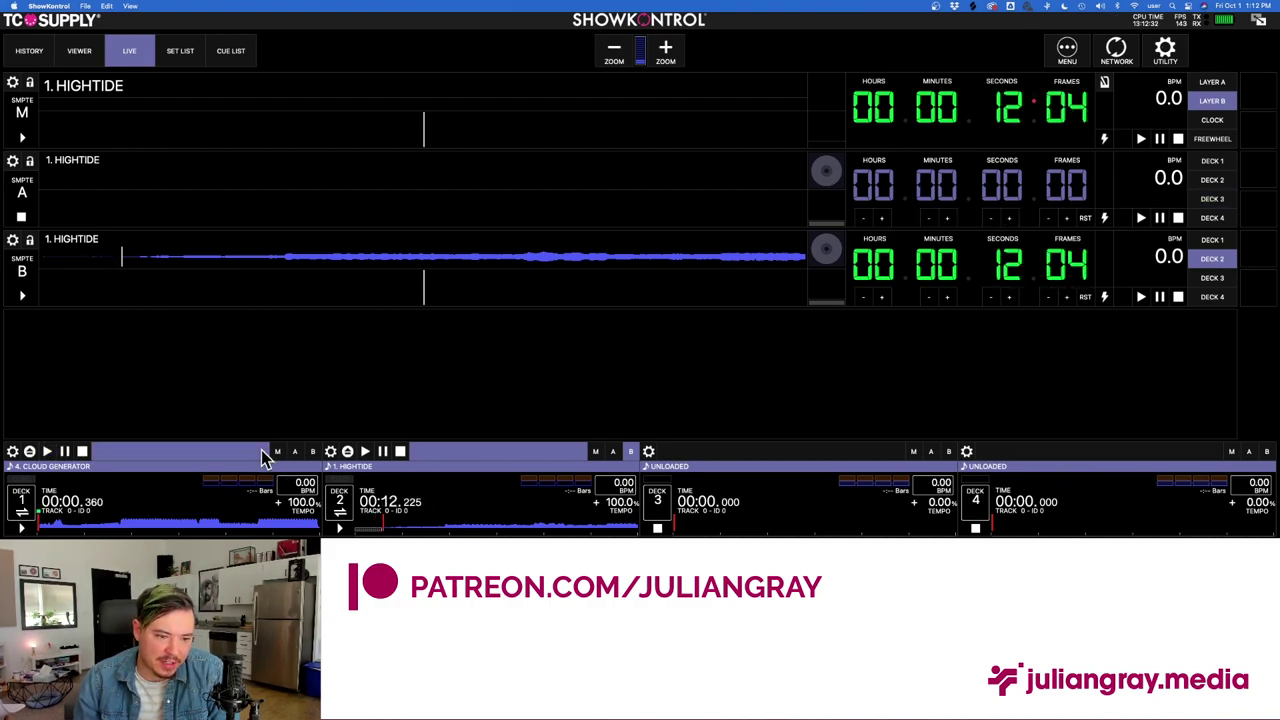
left_click(294, 451)
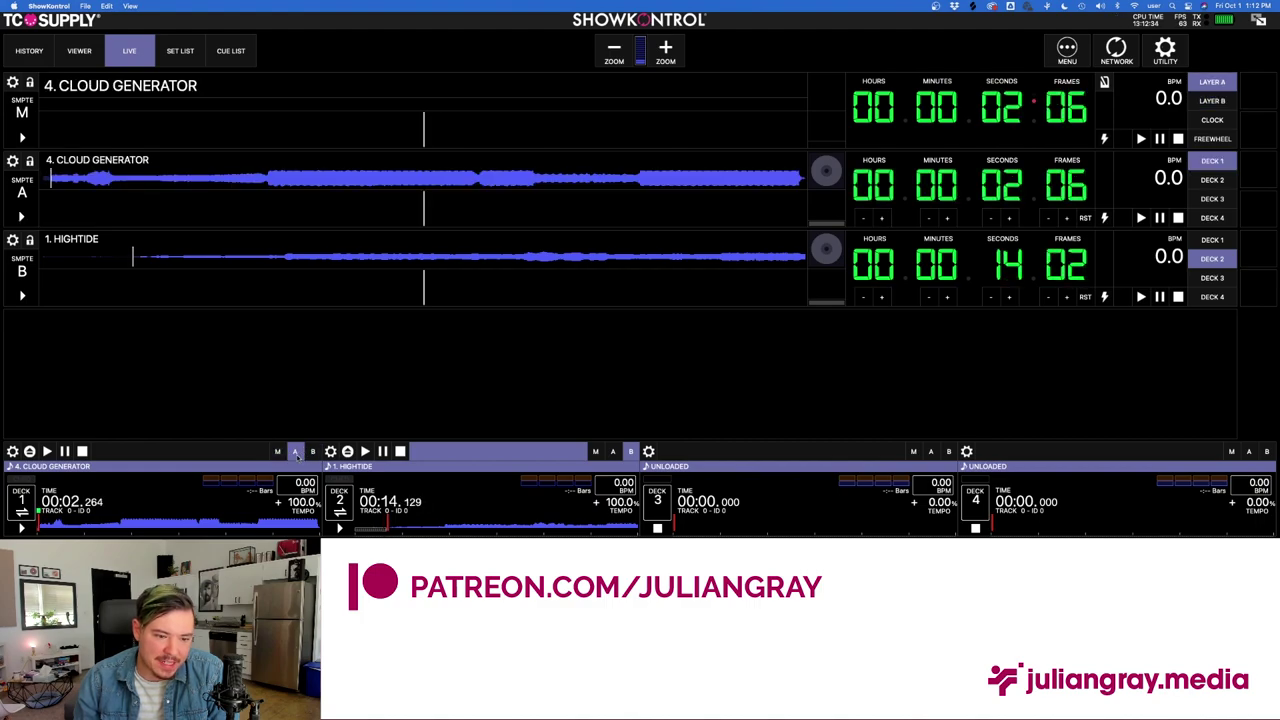
Stop both decks, replay Hightide on deck 2 with layer B as the SMPTE master, and switch to Resolume Arena.
left_click(82, 451)
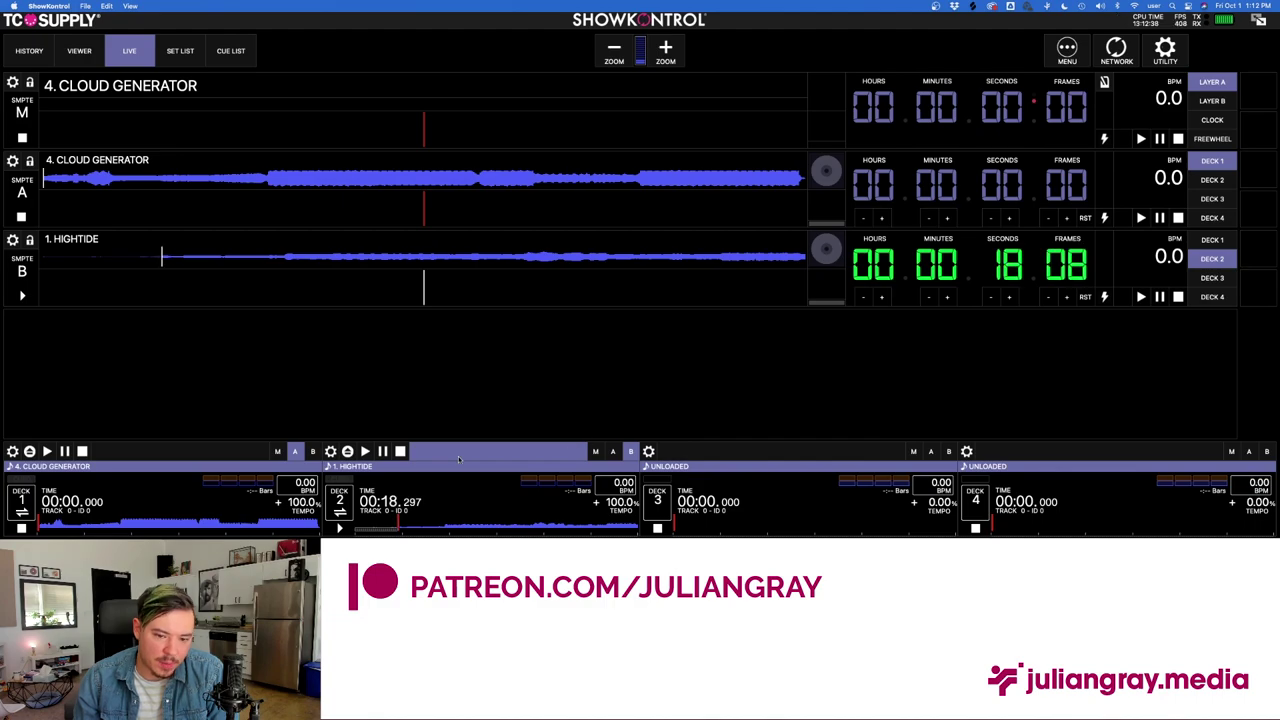
left_click(400, 451)
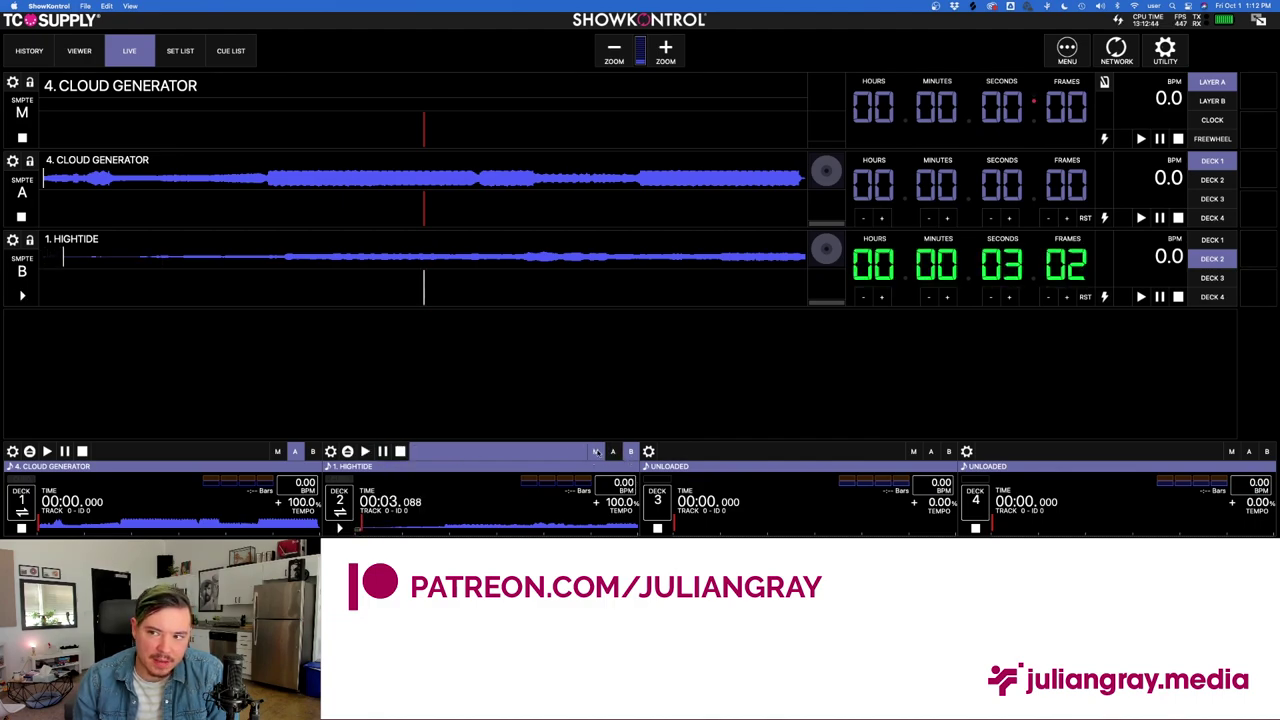
left_click(1212, 100)
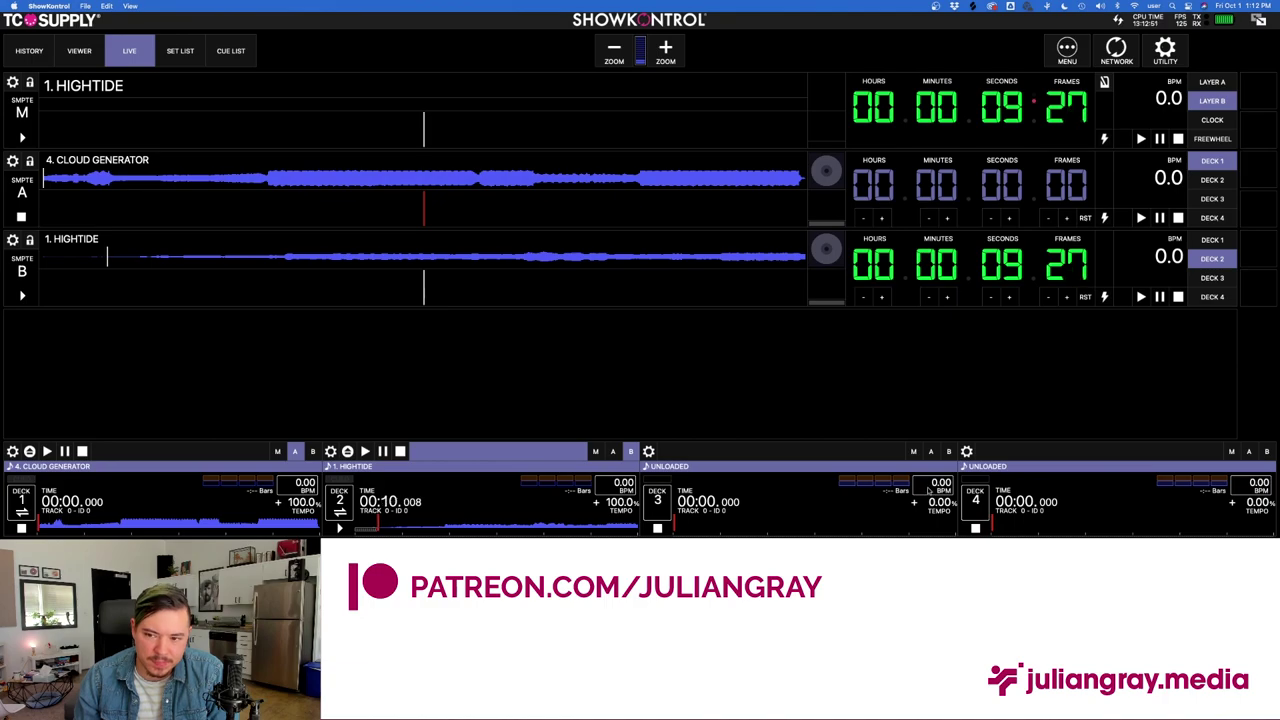
left_click(997, 520)
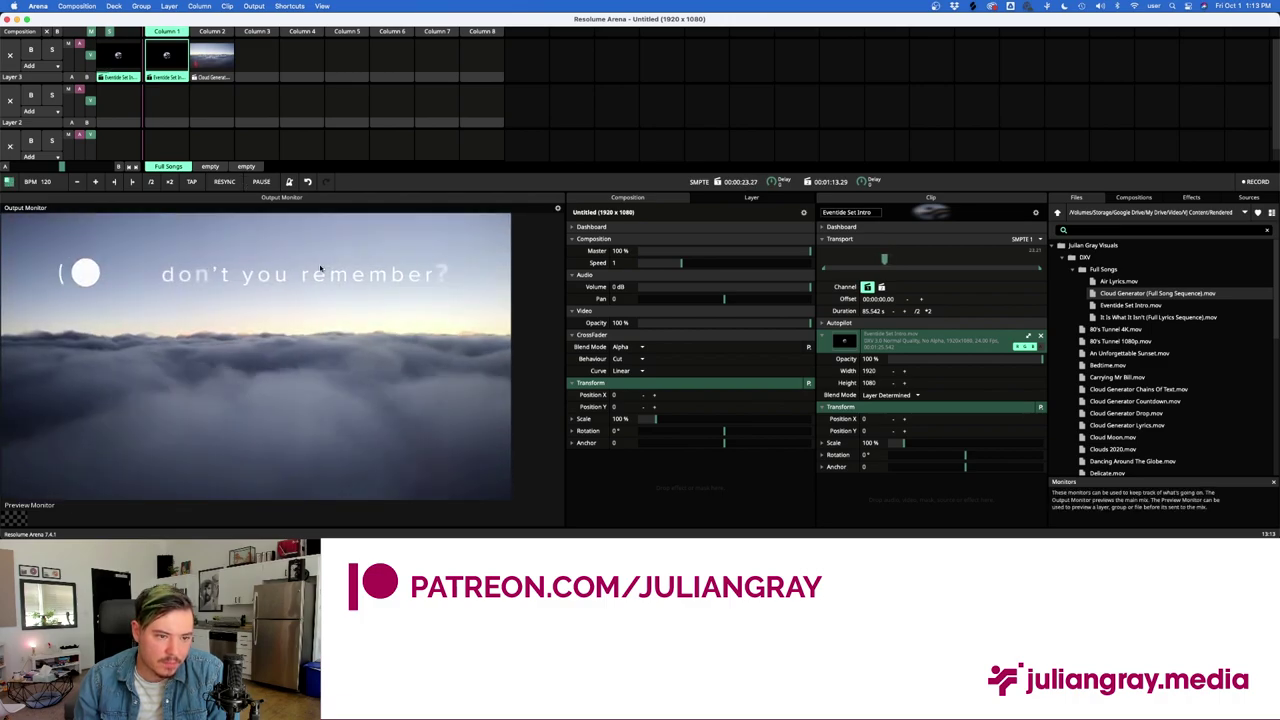
Switch to ShowKontrol, pause deck 2 and assign it to SMPTE layer A with layer A as the master.
key("super+Tab")
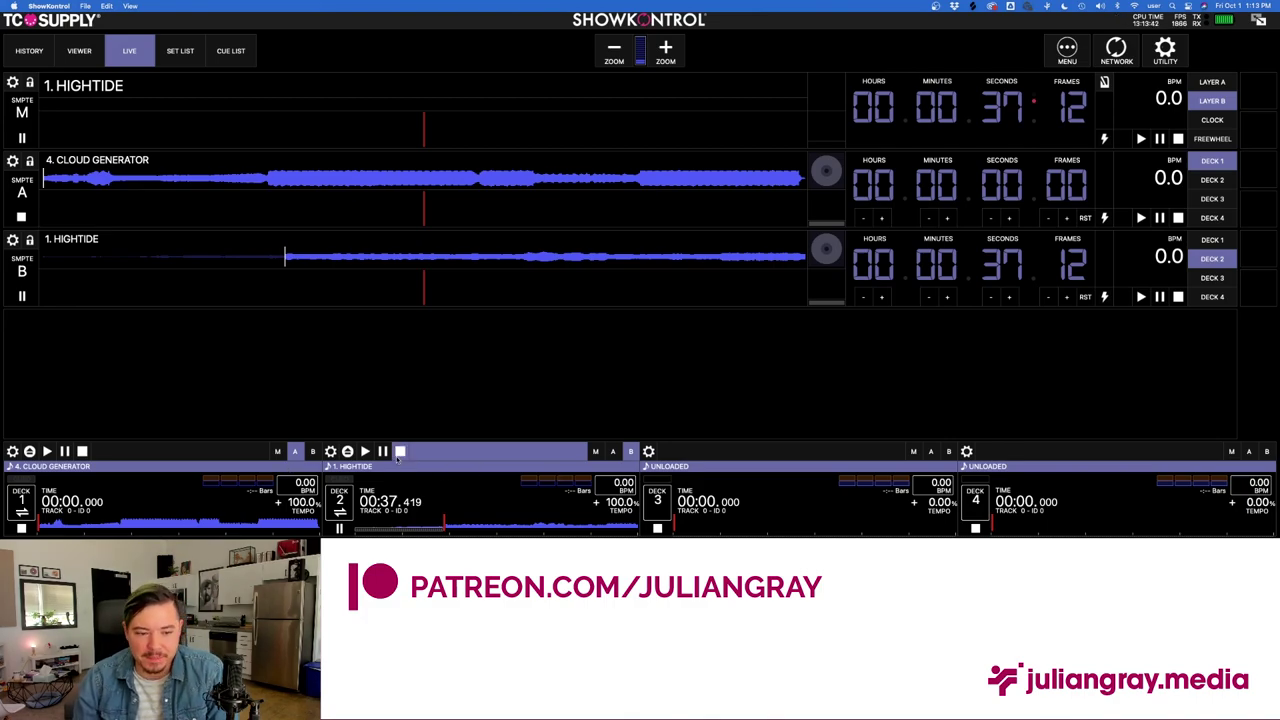
left_click(612, 451)
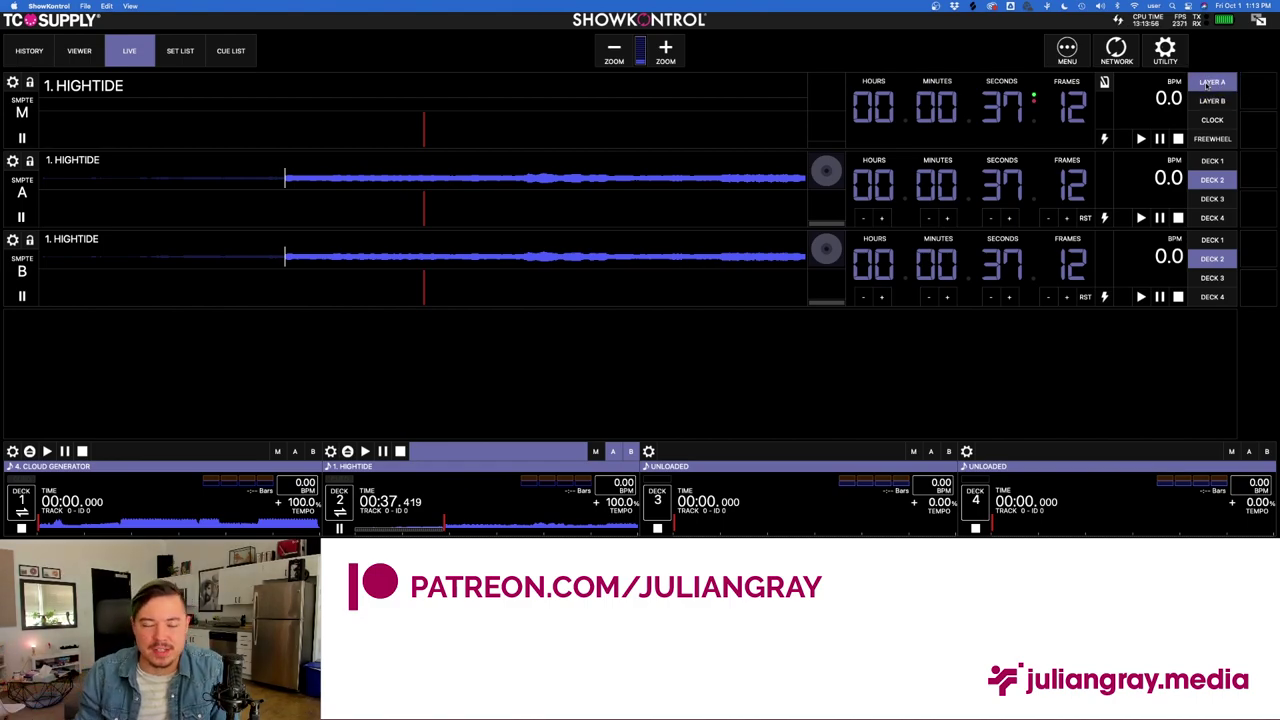
Switch to Resolume Arena, trigger the Cloud Generator clip and return to the Eventide Set Intro clip.
left_click(1001, 516)
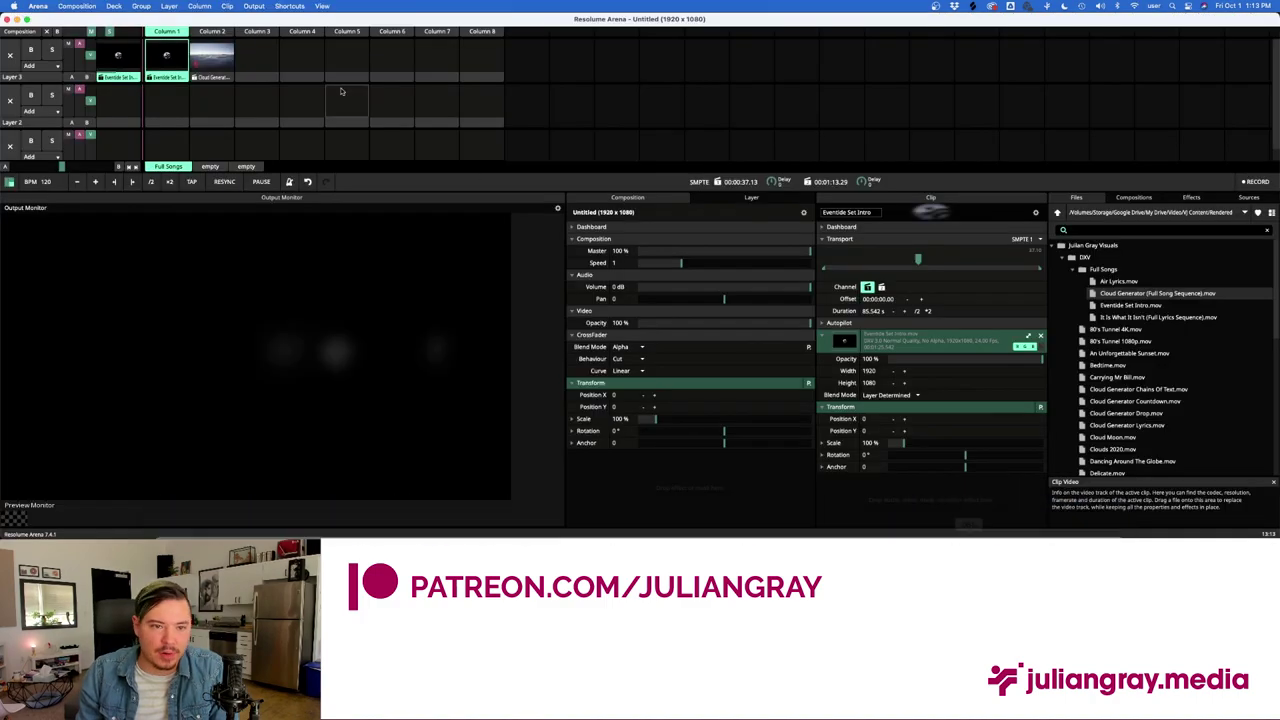
left_click(220, 58)
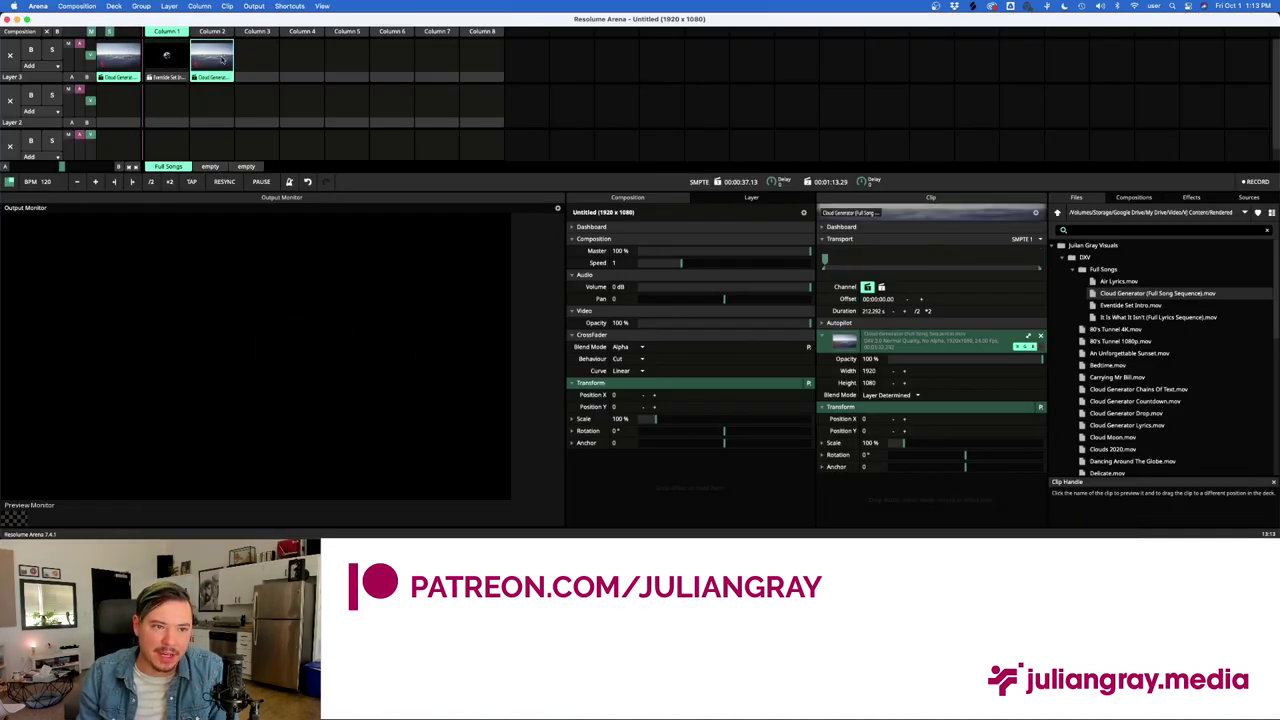
left_click(166, 56)
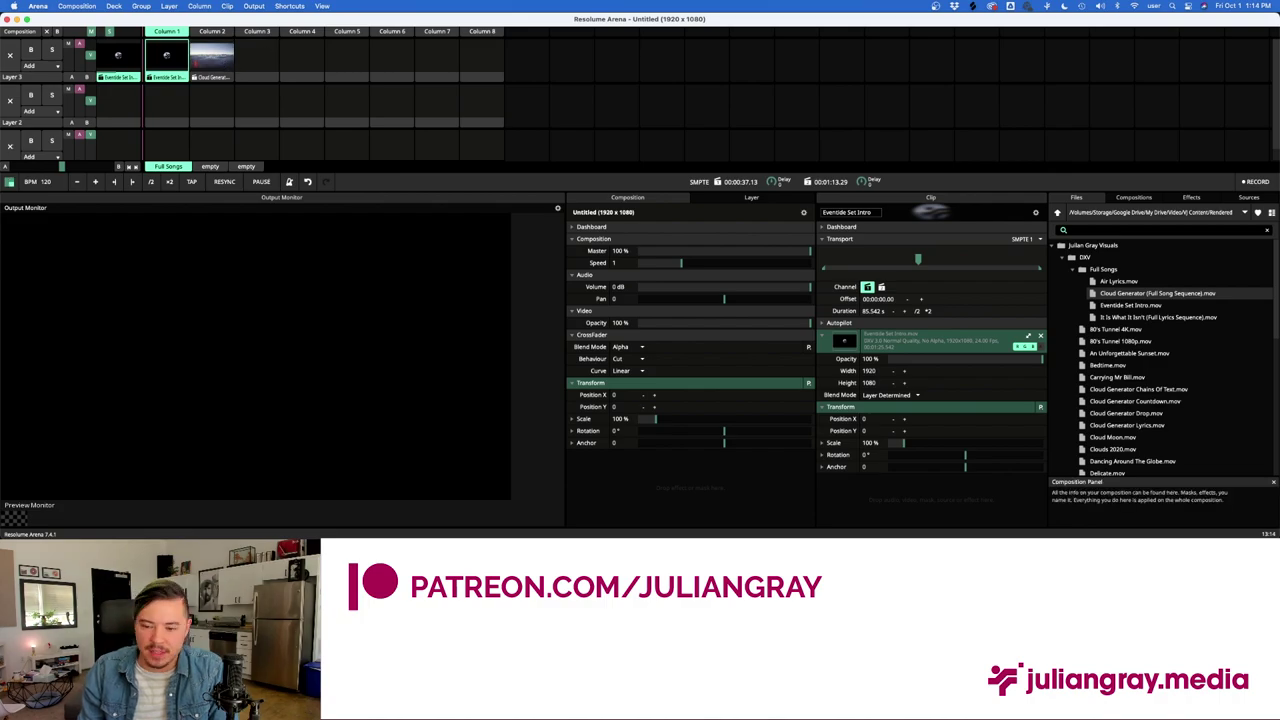
Rewind deck 2's track to the start in ShowKontrol, and clear Layer 3 in Resolume Arena using the empty column 3 slot.
mouse_move(808, 522)
left_click(1032, 516)
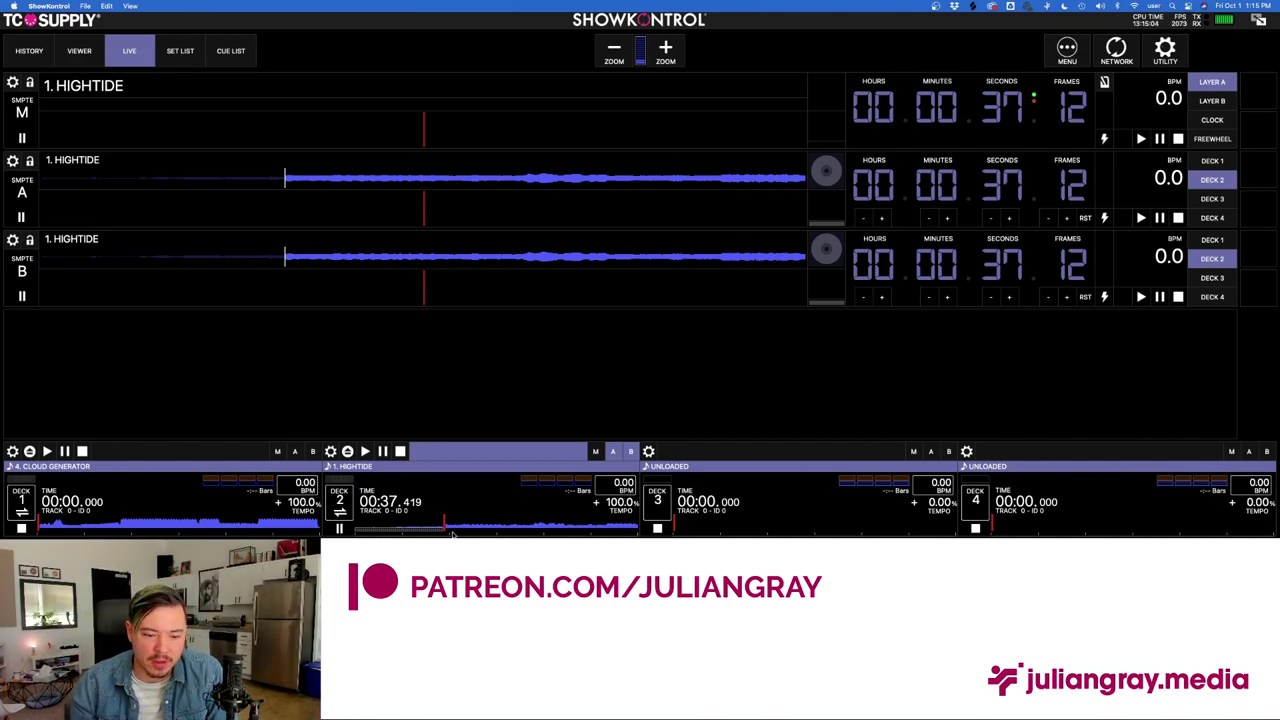
left_click_drag(441, 527, 356, 527)
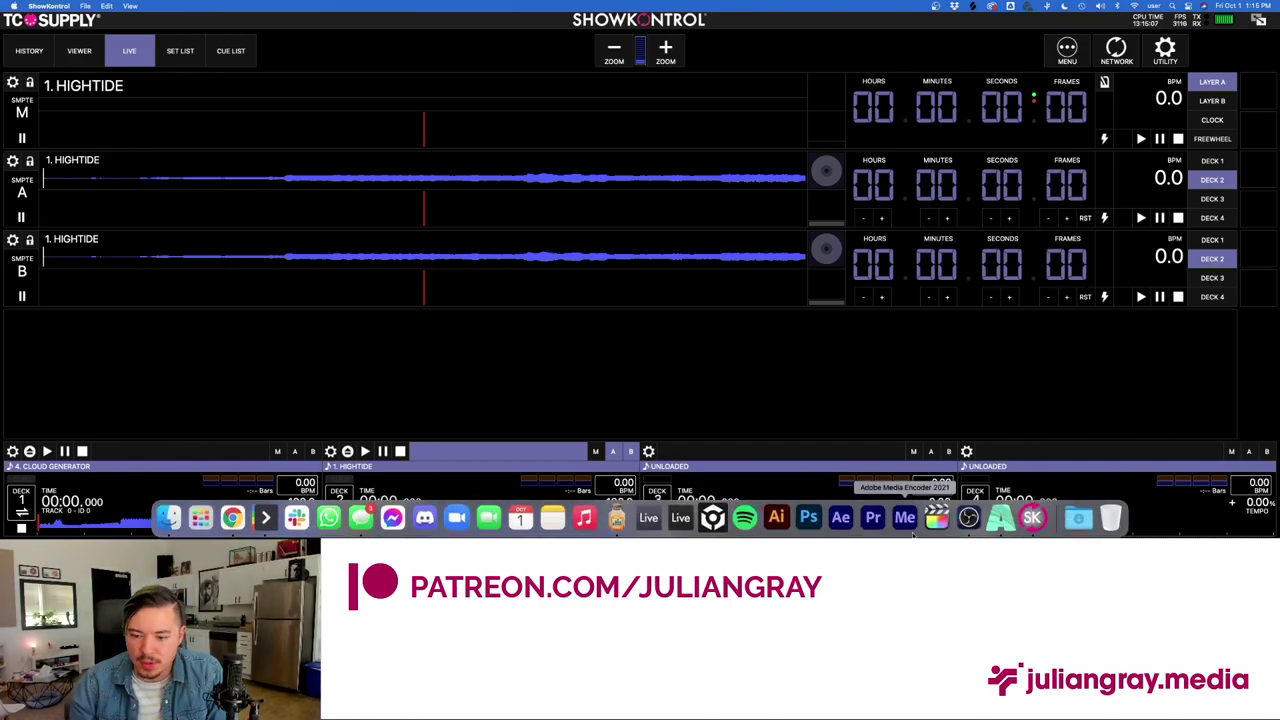
left_click(1000, 517)
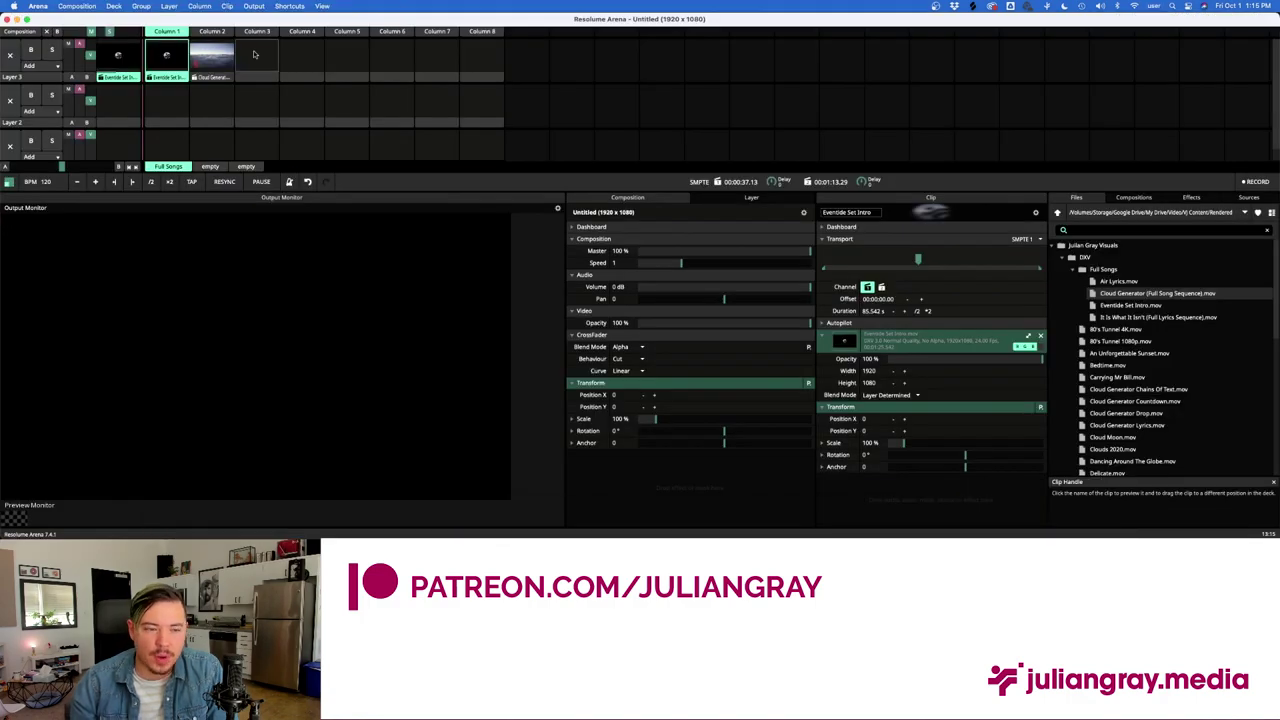
left_click(259, 58)
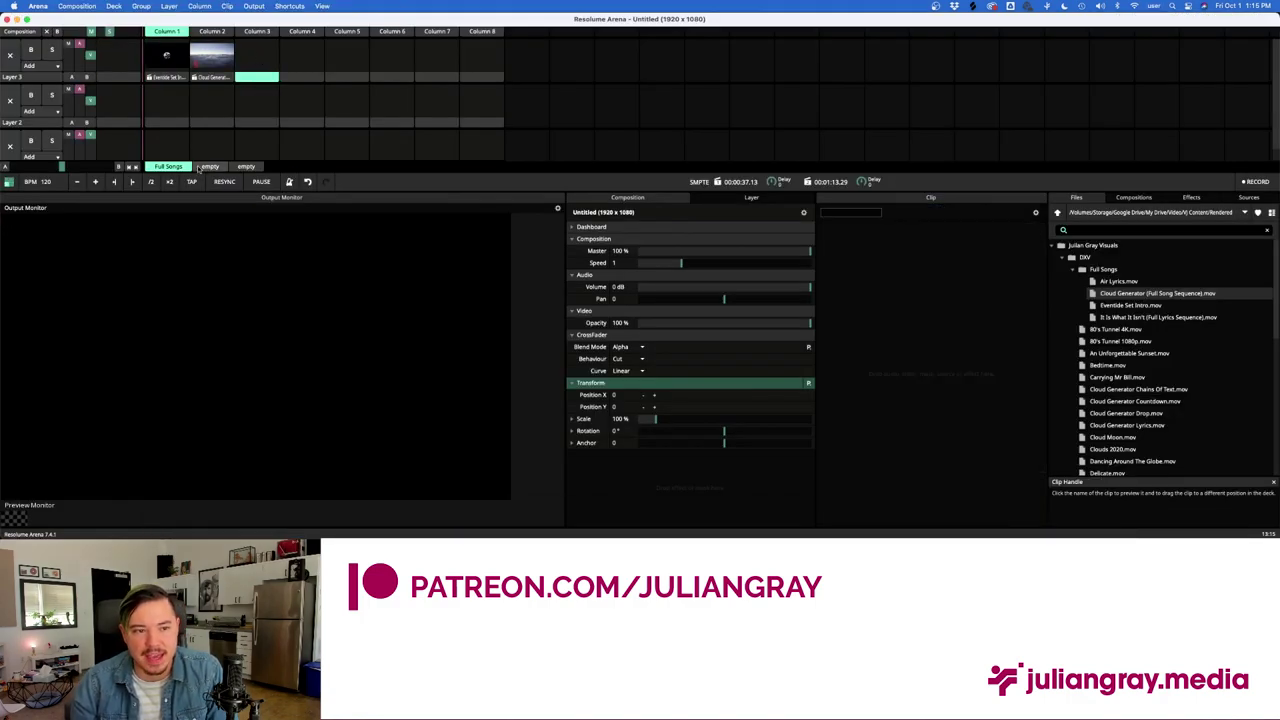
Examine the Full Songs deck and the two empty decks of the composition by moving between them.
left_click(209, 166)
left_click(246, 166)
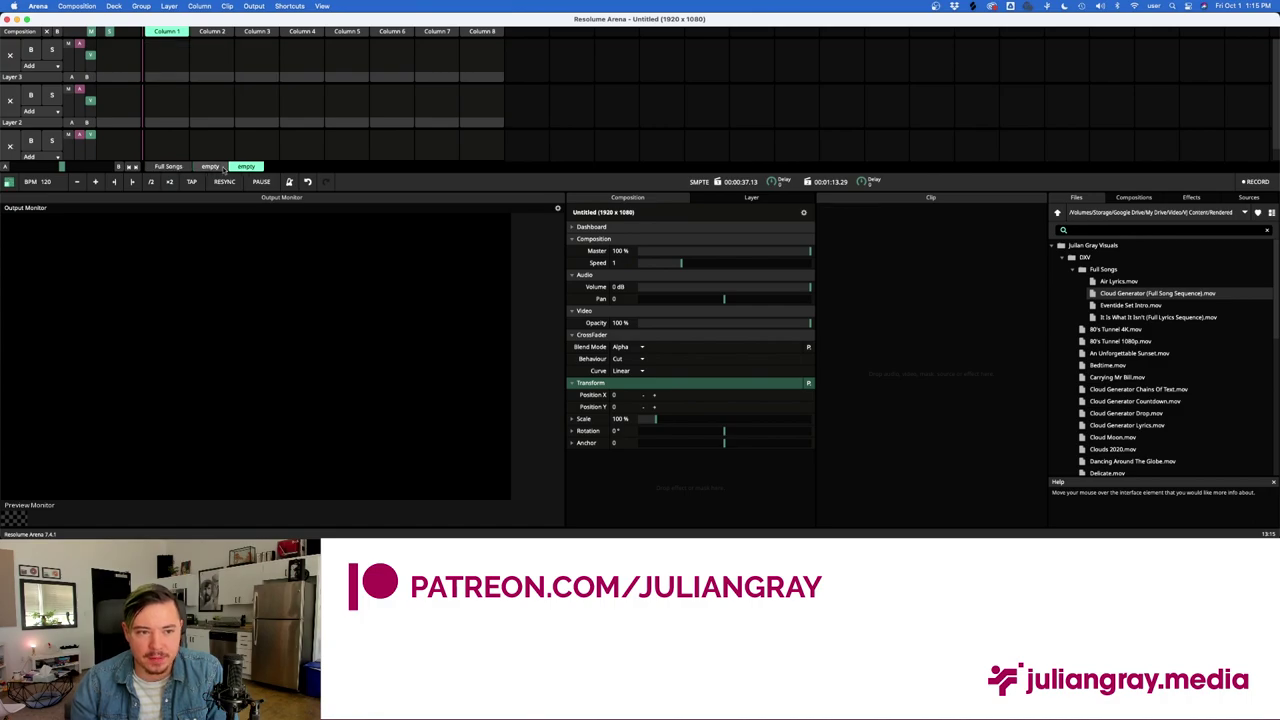
left_click(167, 166)
left_click(466, 262)
left_click(379, 261)
left_click(309, 262)
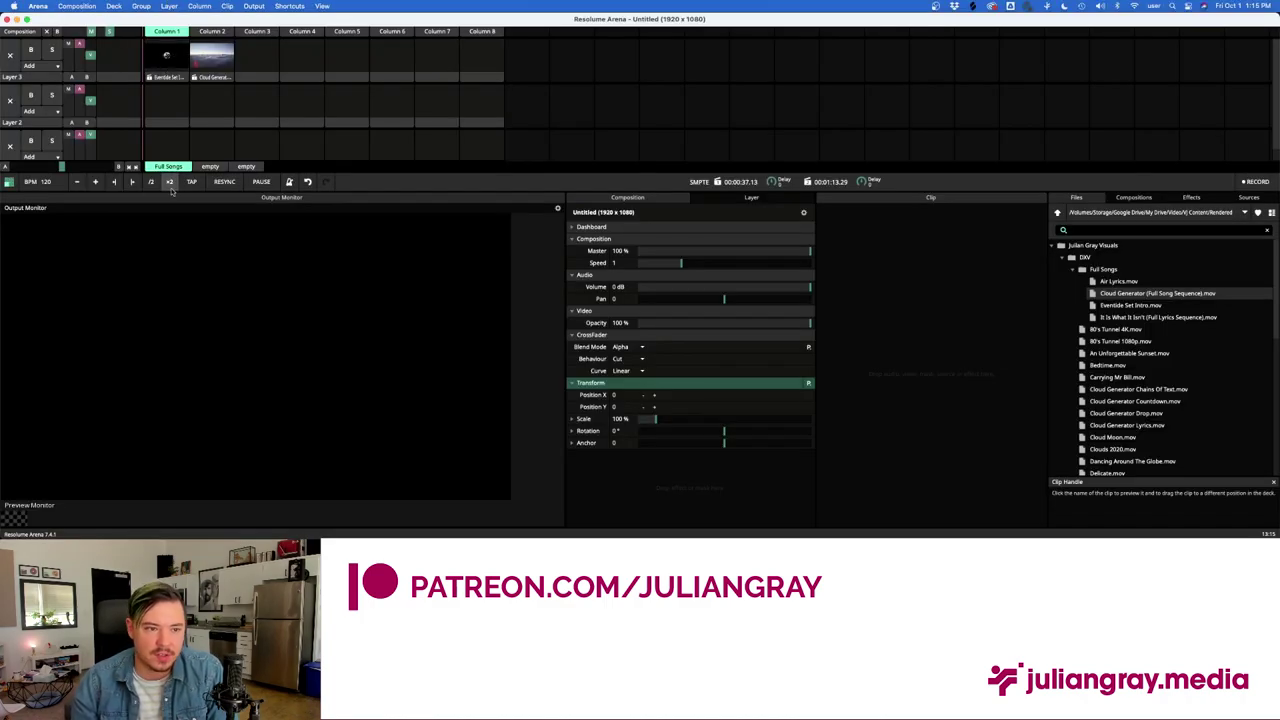
left_click(210, 166)
left_click(172, 167)
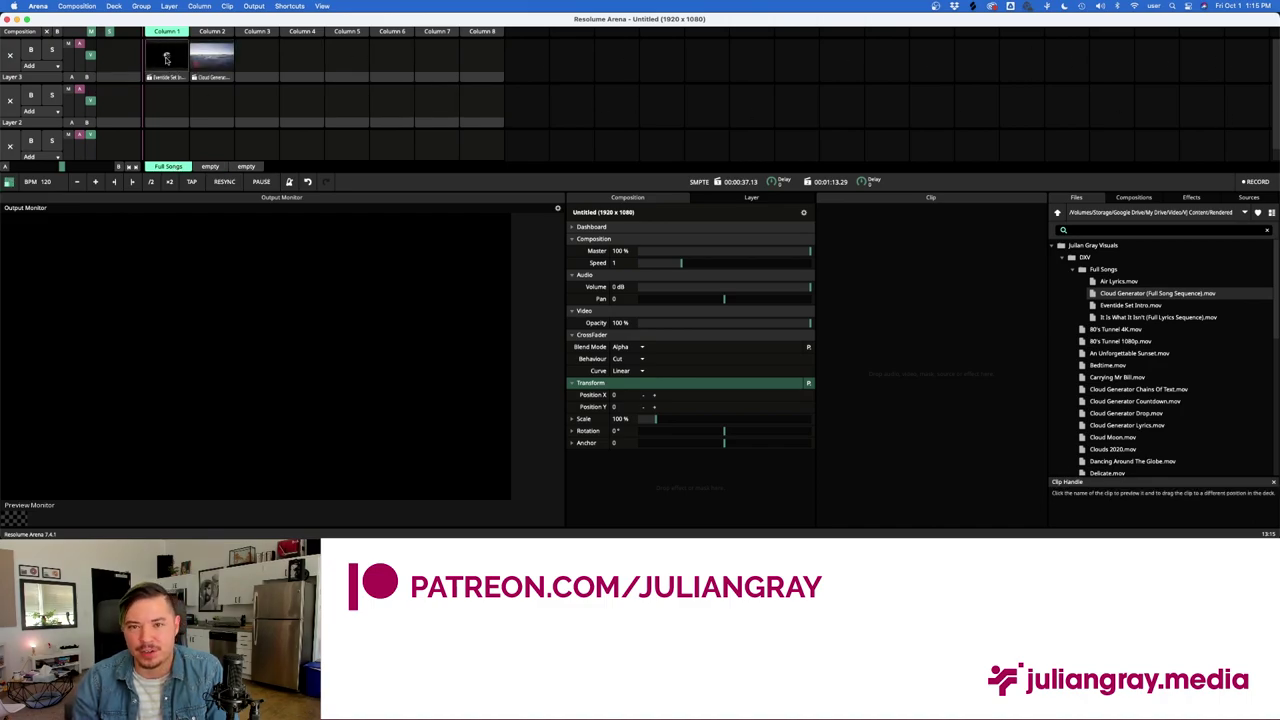
left_click_drag(166, 58, 170, 132)
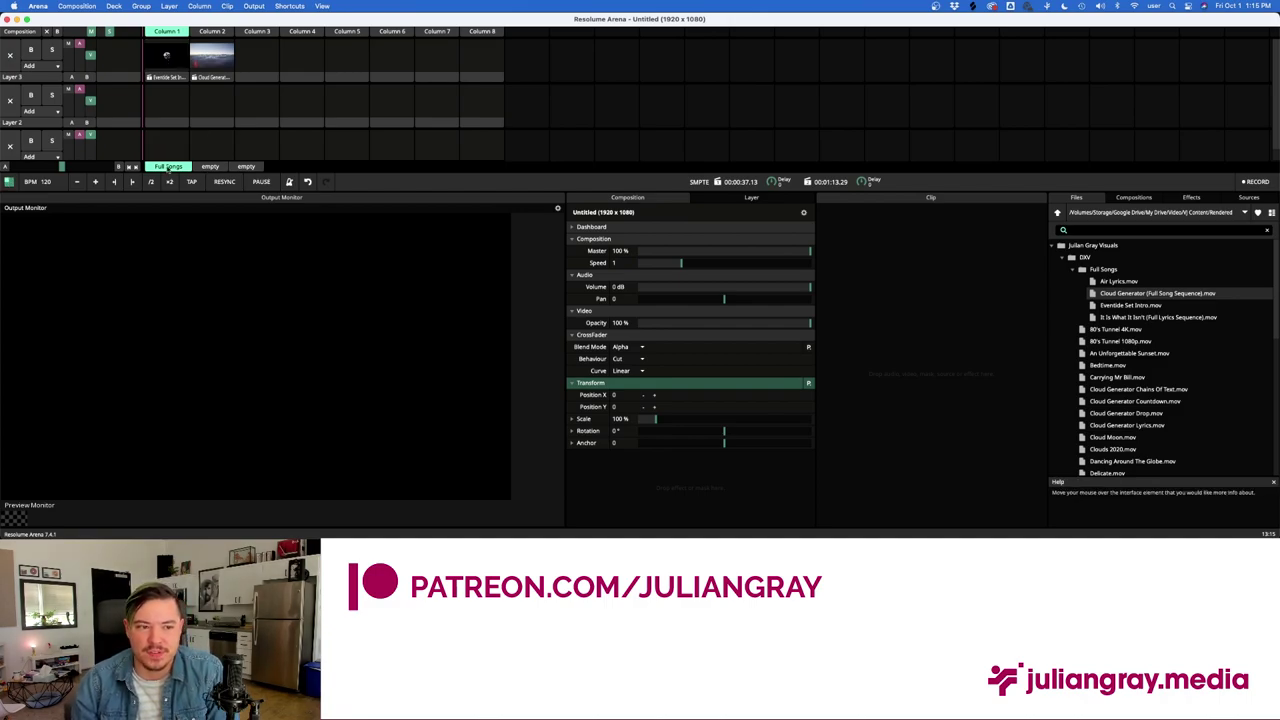
left_click(246, 166)
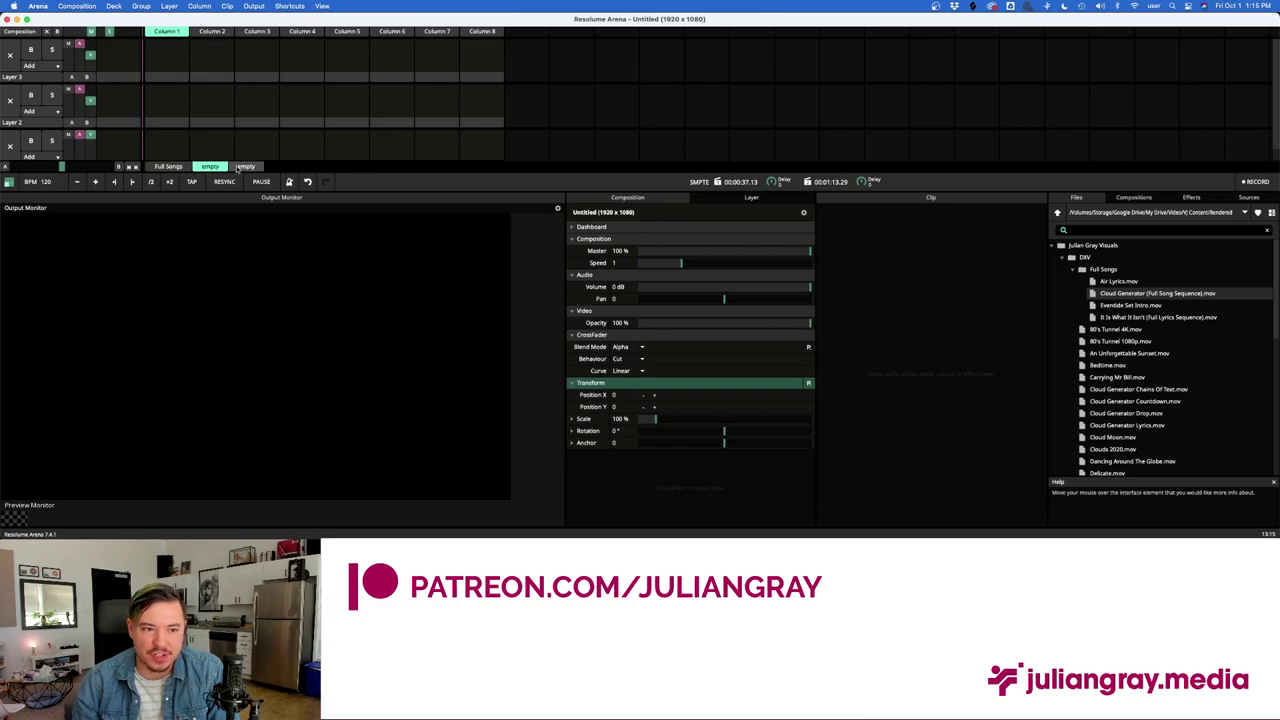
left_click(164, 167)
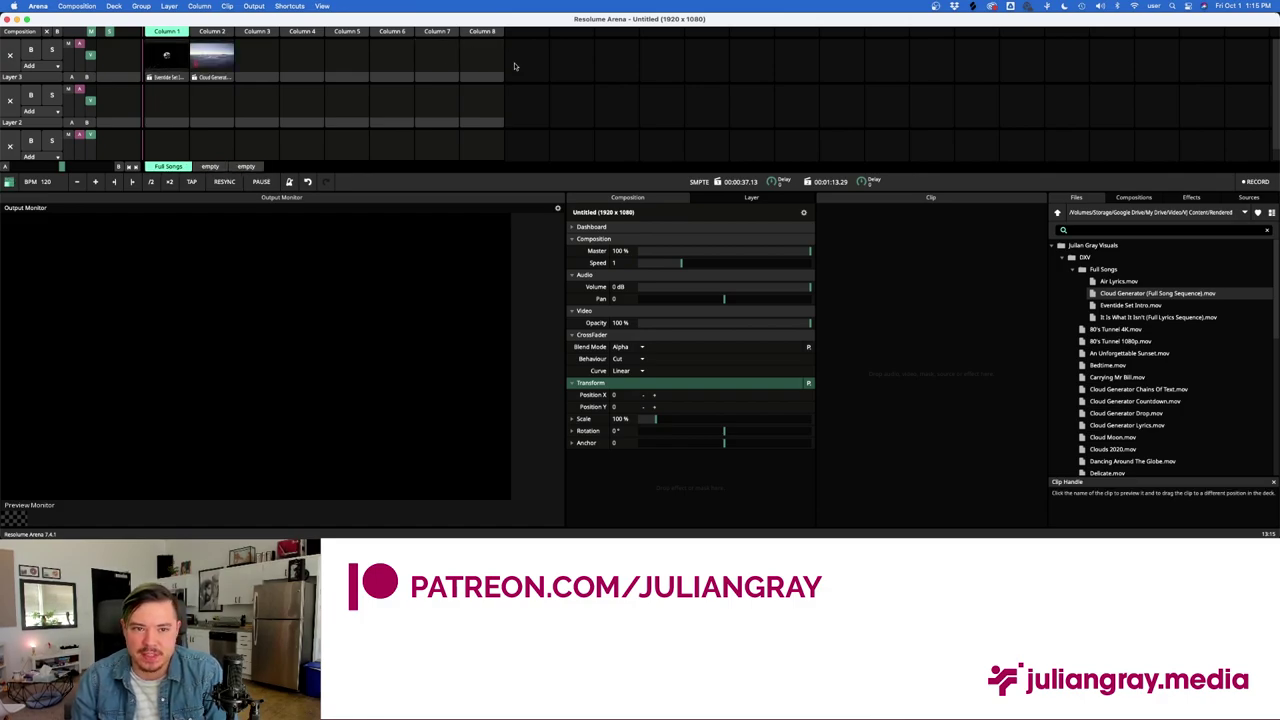
Compare the contents of the Full Songs deck with the first empty deck by alternating between them.
left_click(210, 167)
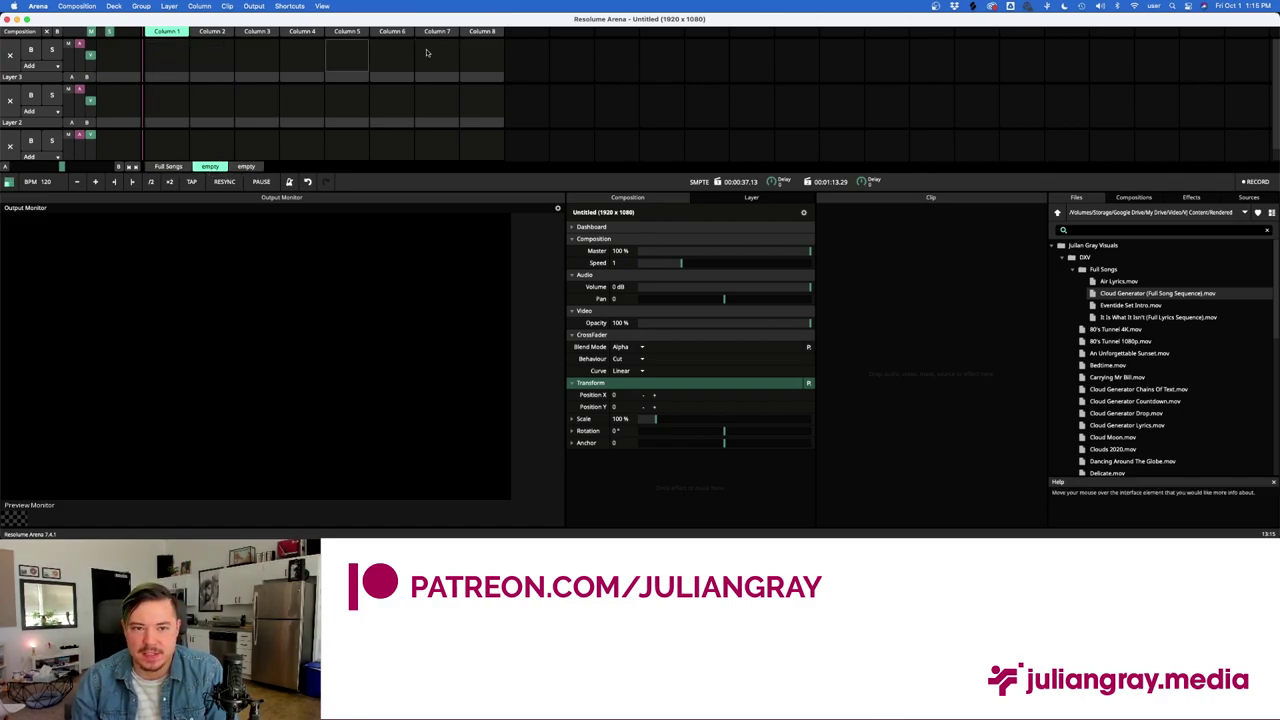
left_click(168, 166)
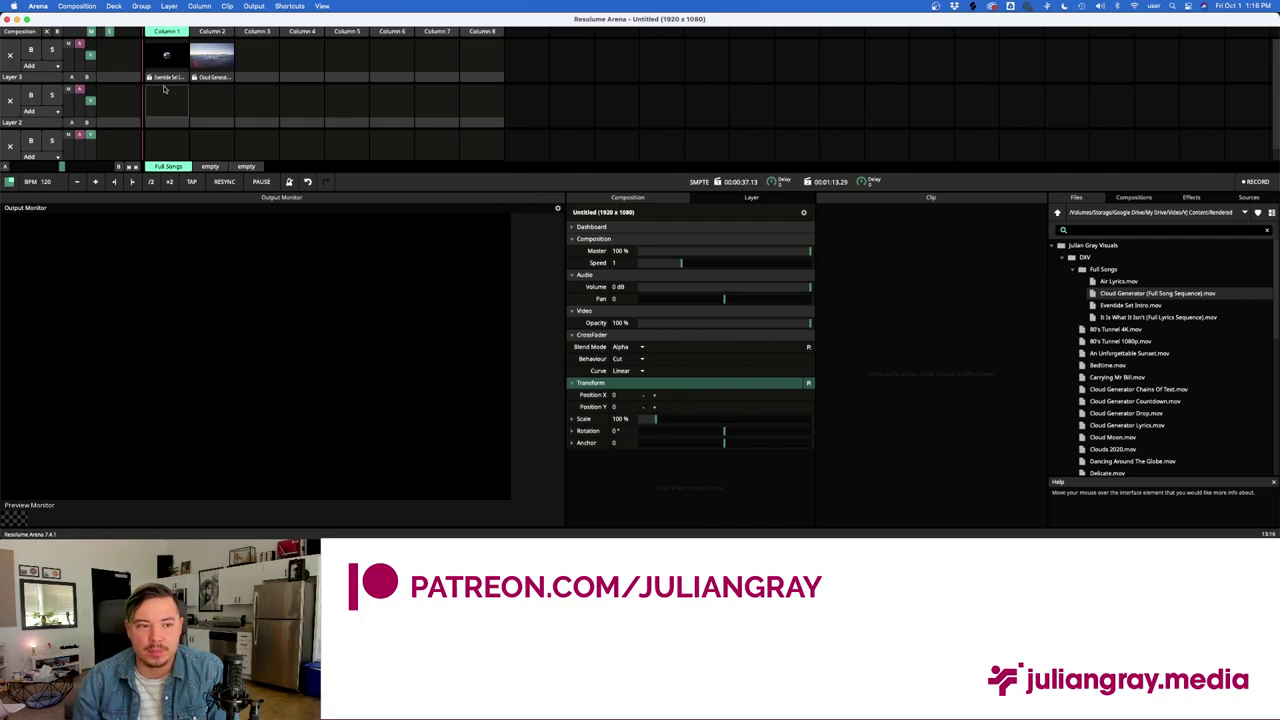
left_click(210, 166)
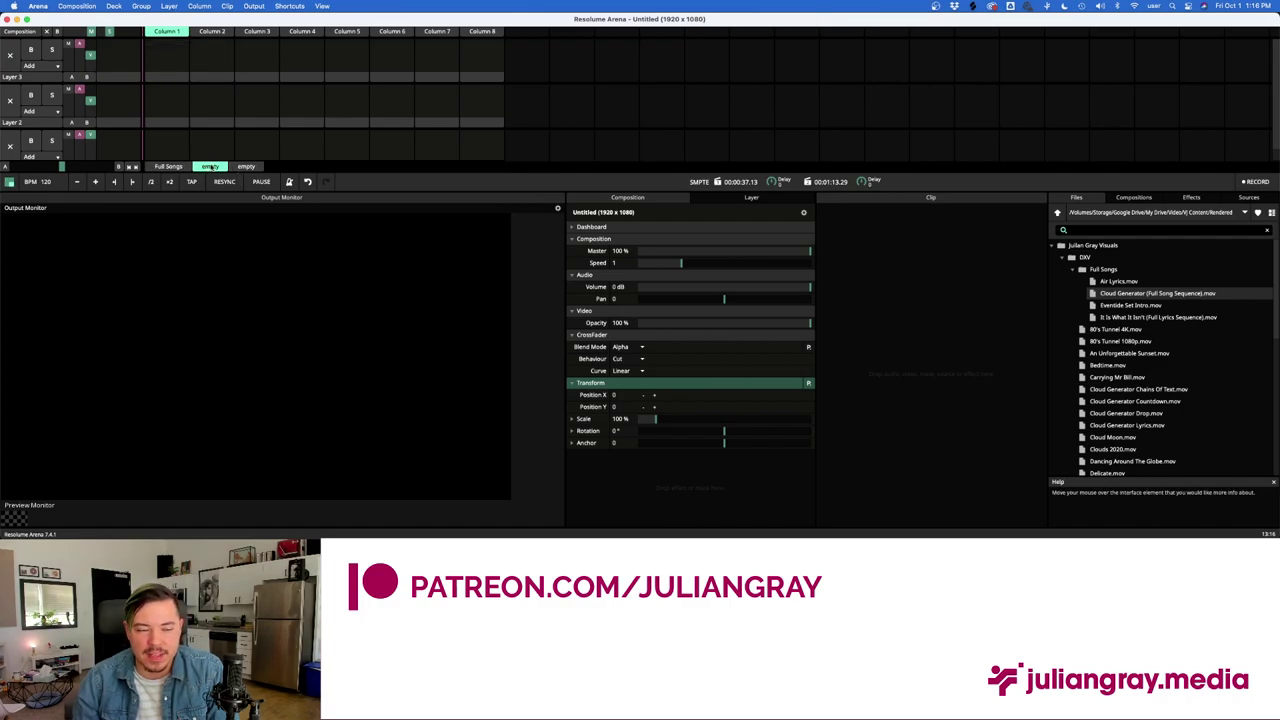
left_click(168, 166)
left_click(210, 166)
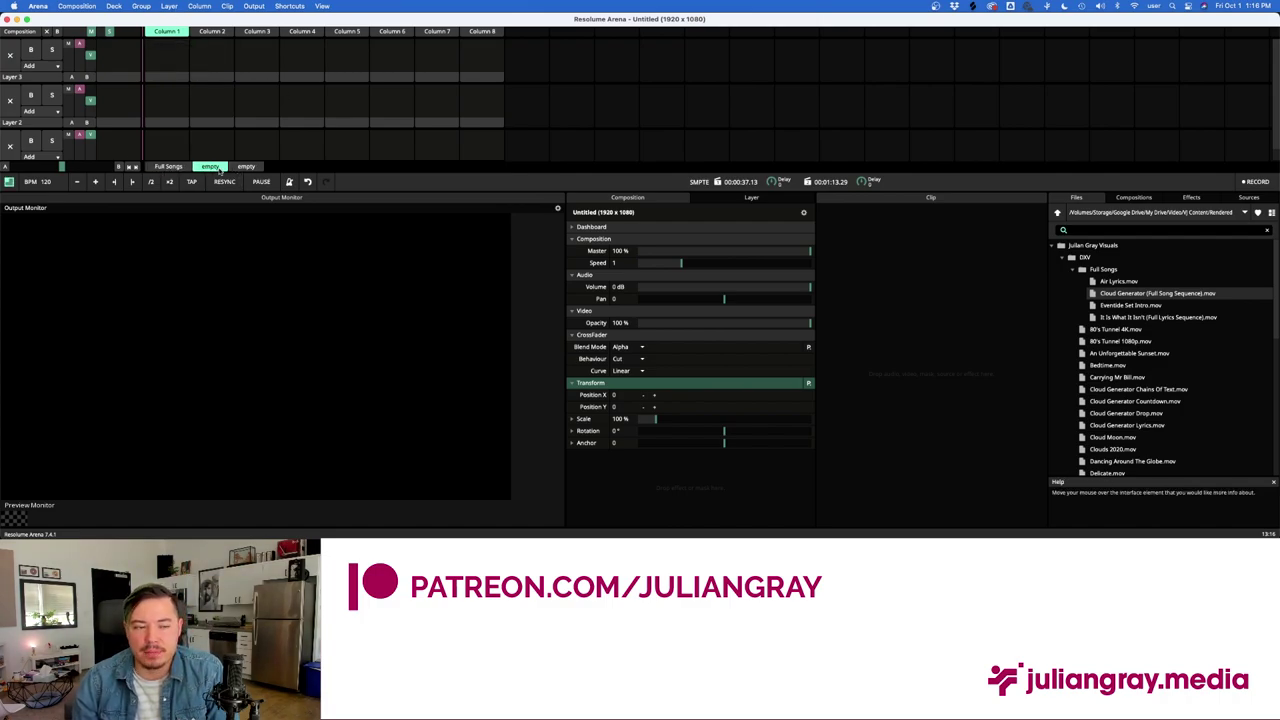
left_click(166, 167)
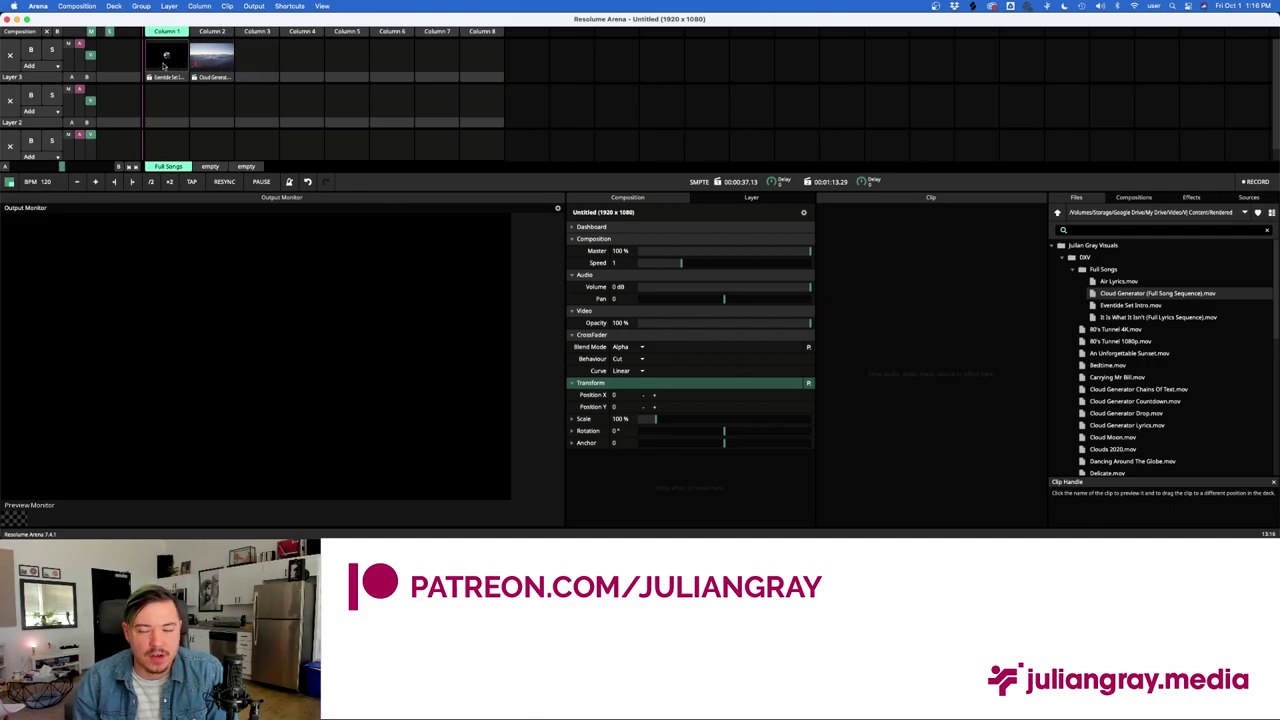
Rename the Full Songs deck as Eventide Visuals.
right_click(170, 168)
left_click(190, 240)
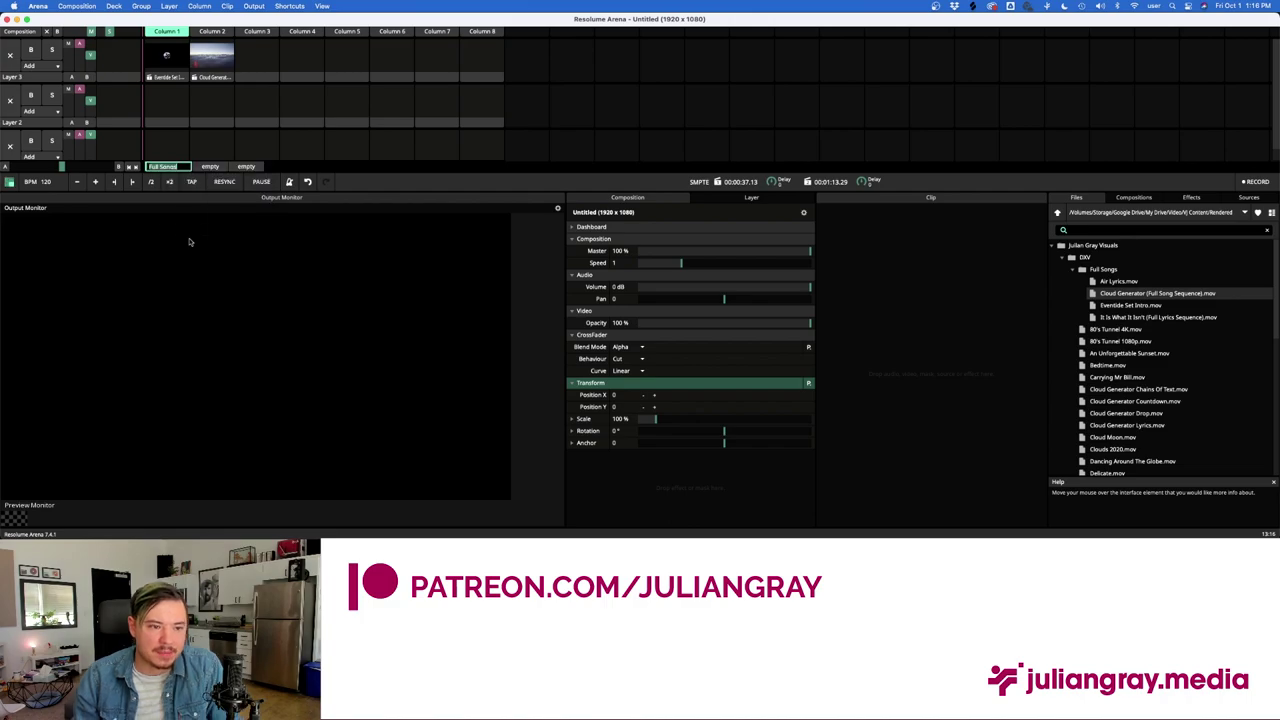
type("Eventide Visual")
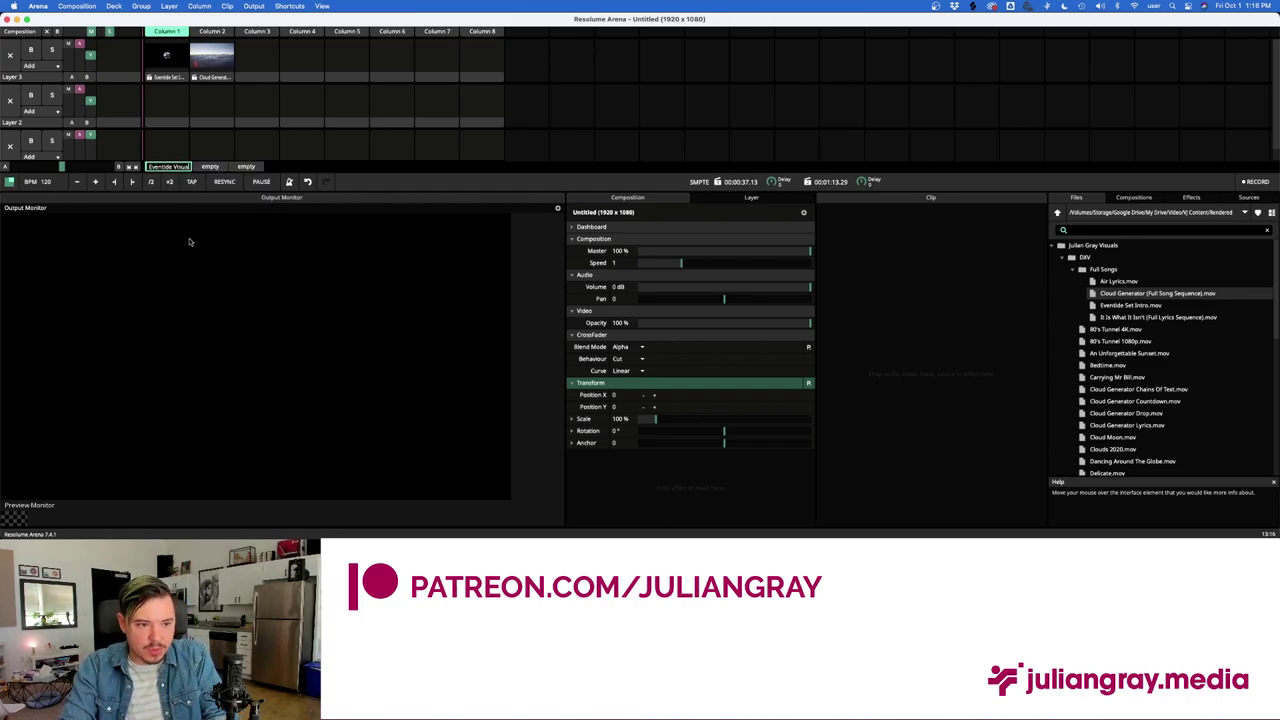
type("s")
key("Return")
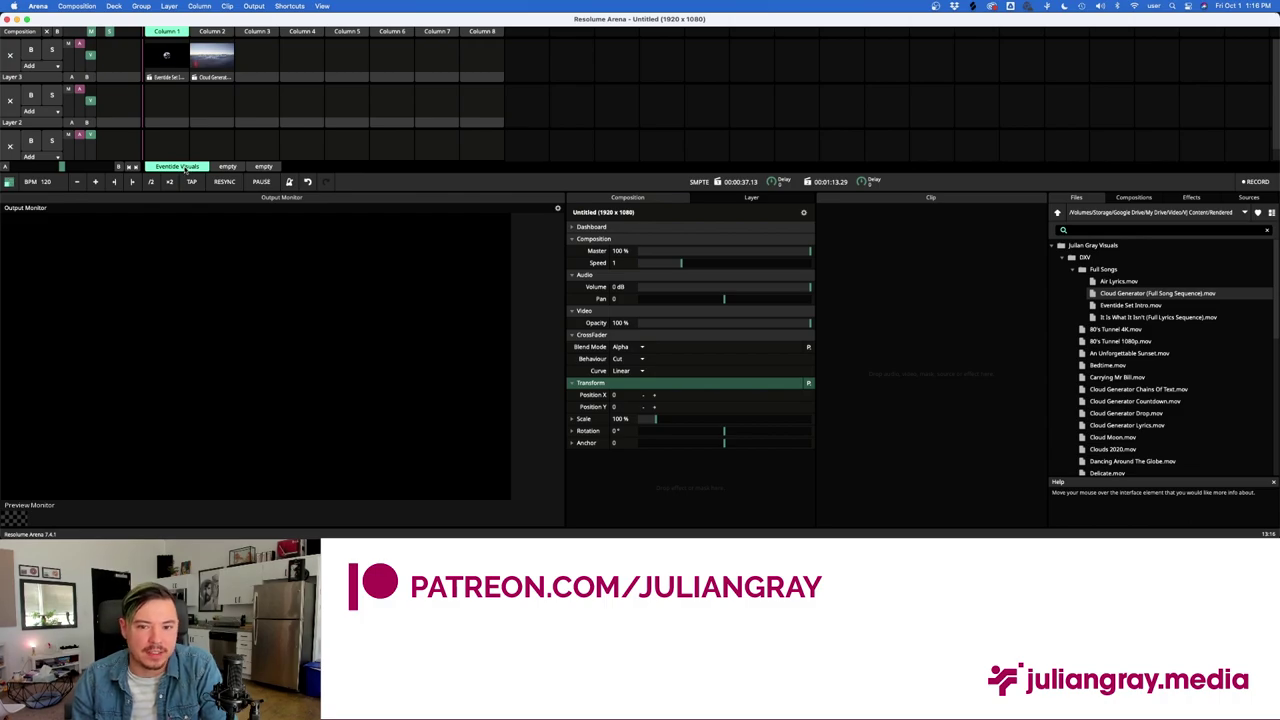
Look at the Hightide track in ShowKontrol, and return to Resolume Arena to view the first empty deck and the Eventide Visuals deck.
left_click(1032, 517)
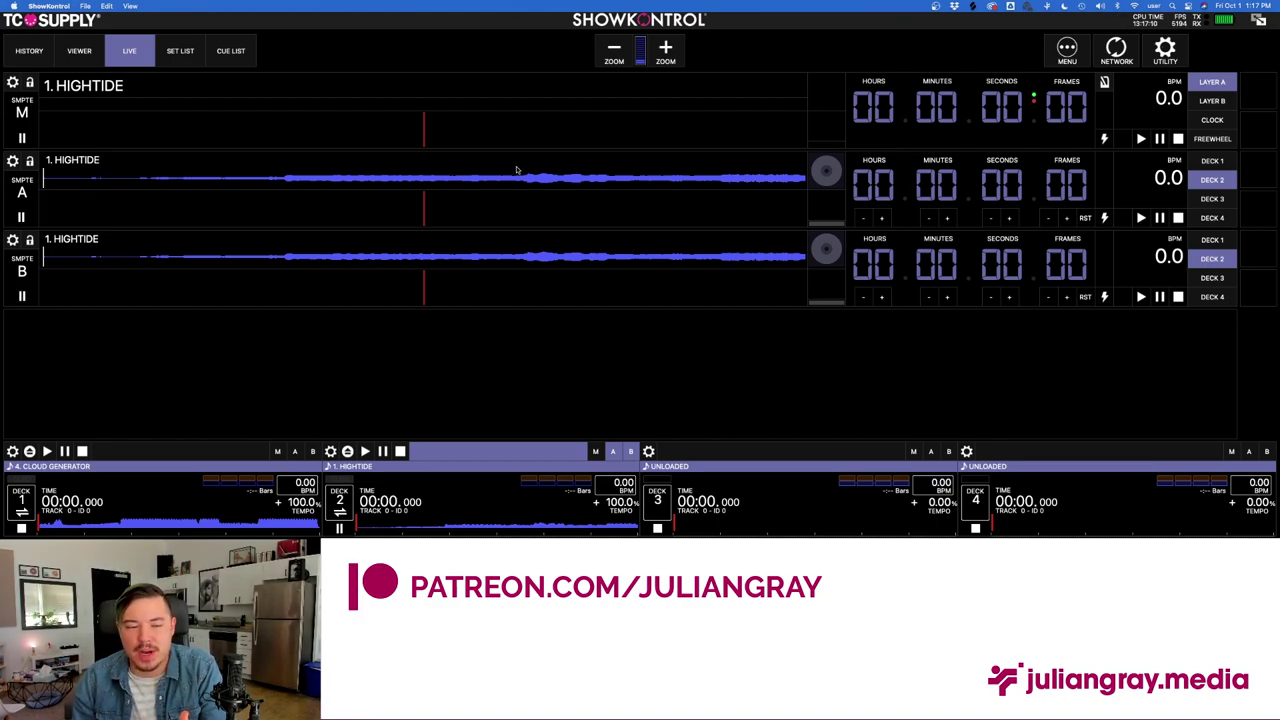
left_click(1000, 520)
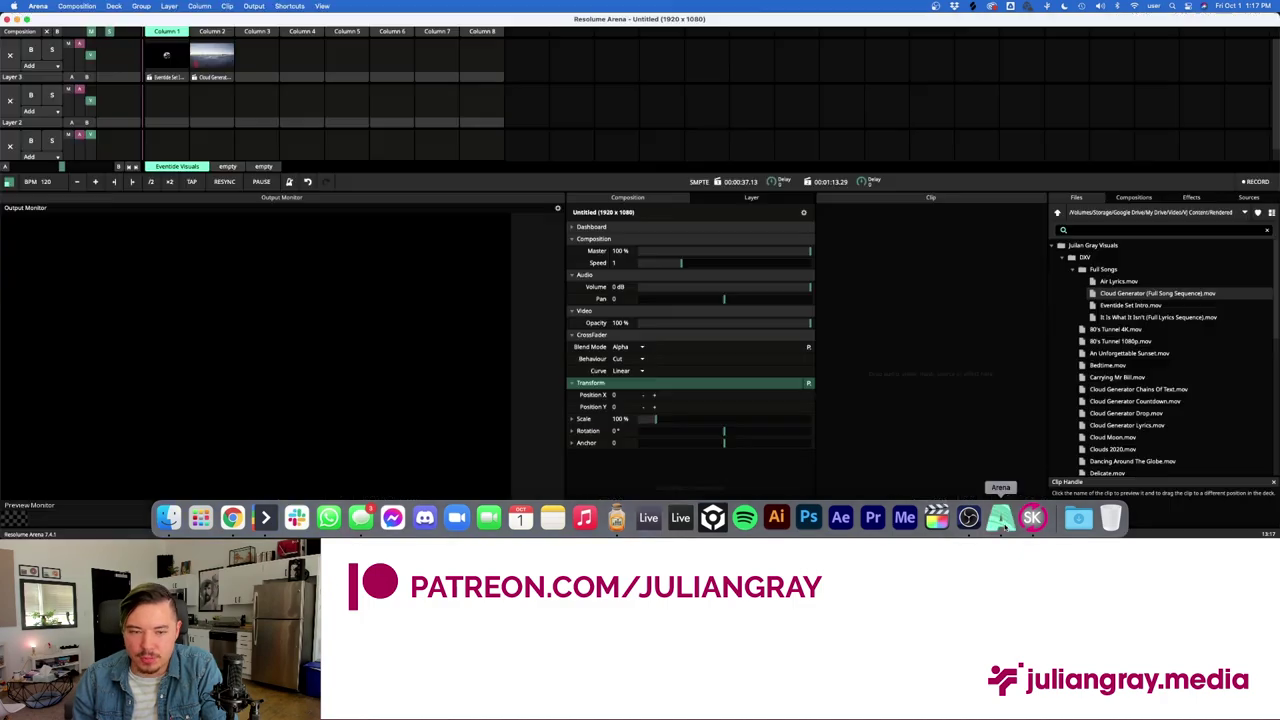
left_click(226, 167)
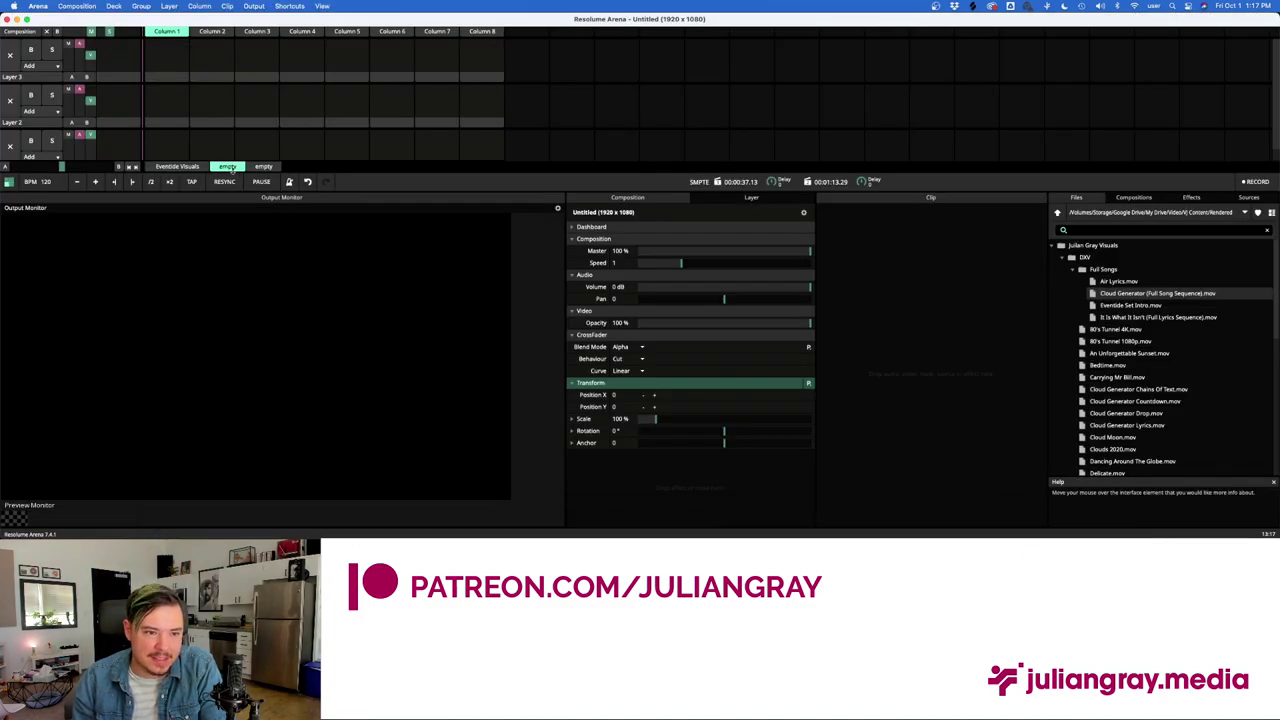
left_click(182, 167)
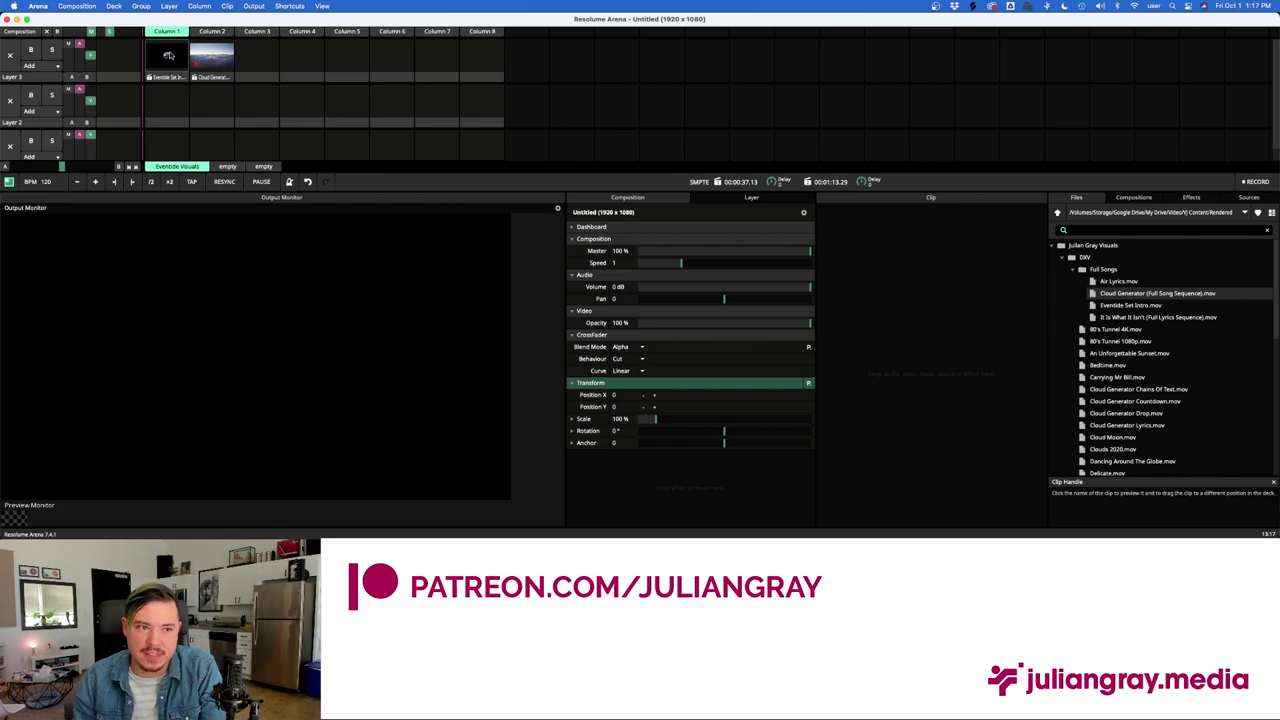
Inspect the Eventide Set Intro clip's properties and available options, and the Cloud Generator clip's properties.
left_click(166, 77)
right_click(170, 78)
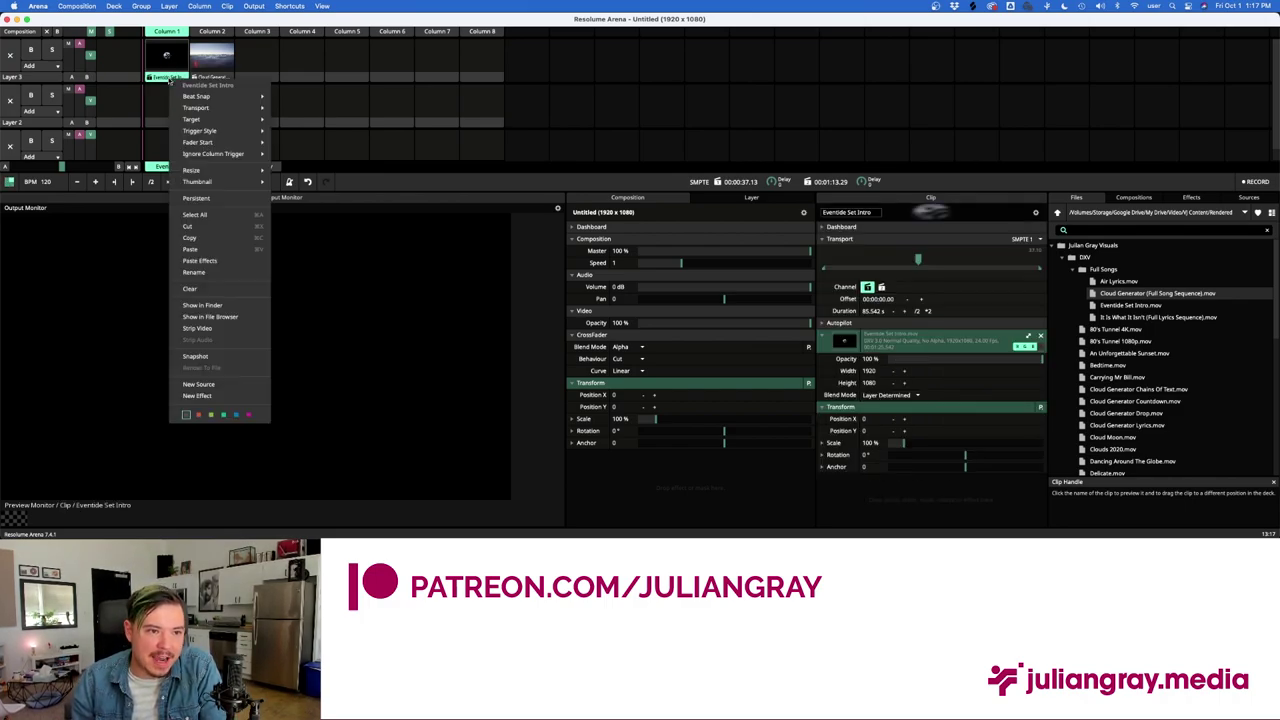
key("Escape")
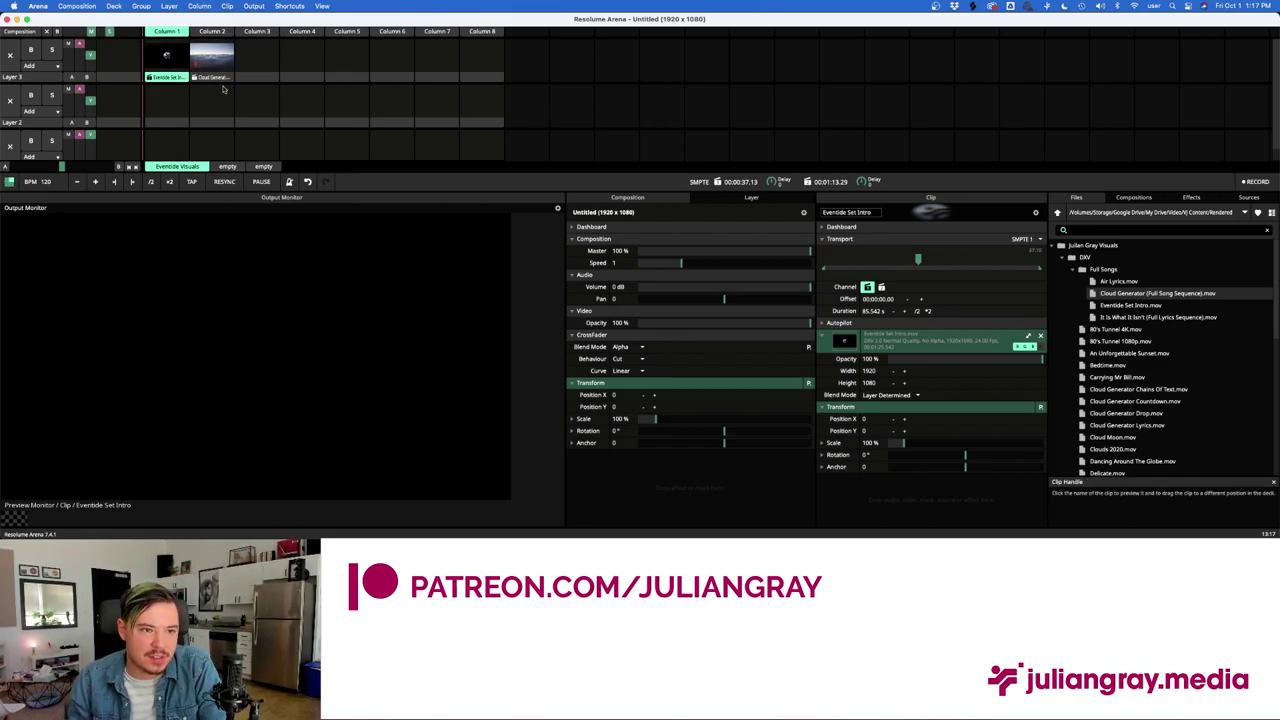
left_click(228, 80)
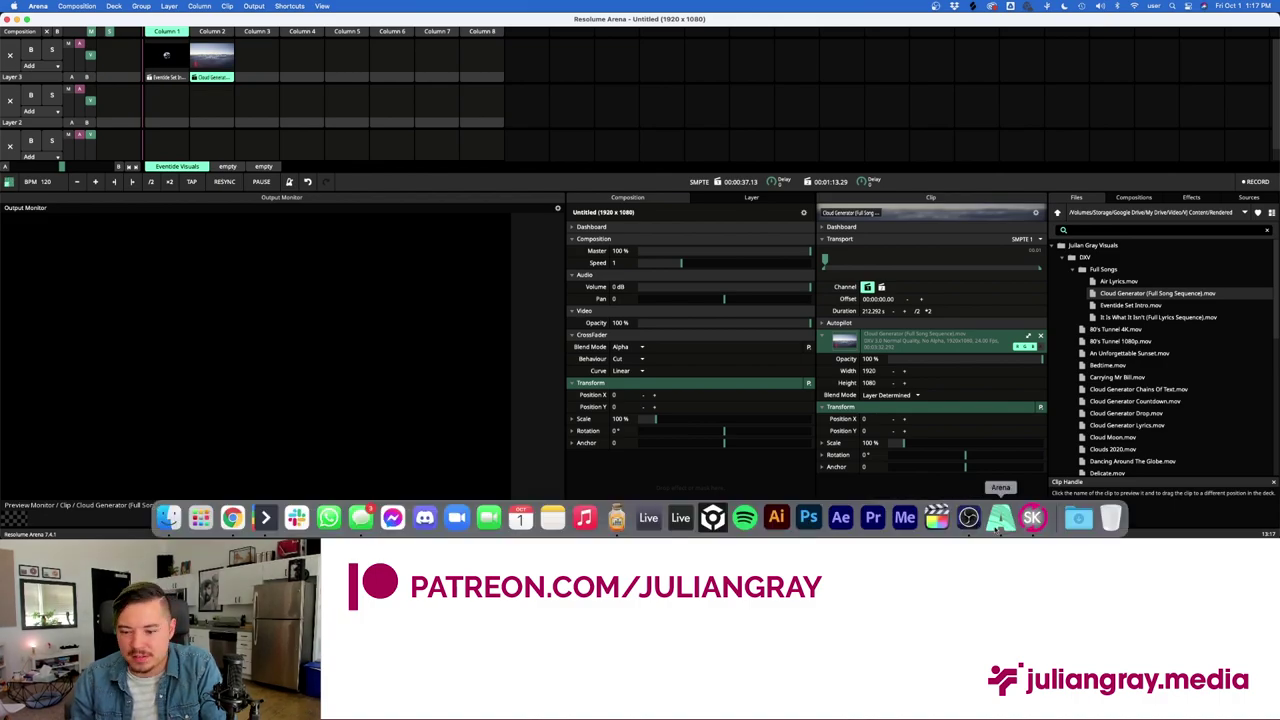
Assign deck 1 to SMPTE layer A in ShowKontrol, and trigger the Cloud Generator clip from the Eventide Visuals deck in Resolume Arena.
key("super+Tab")
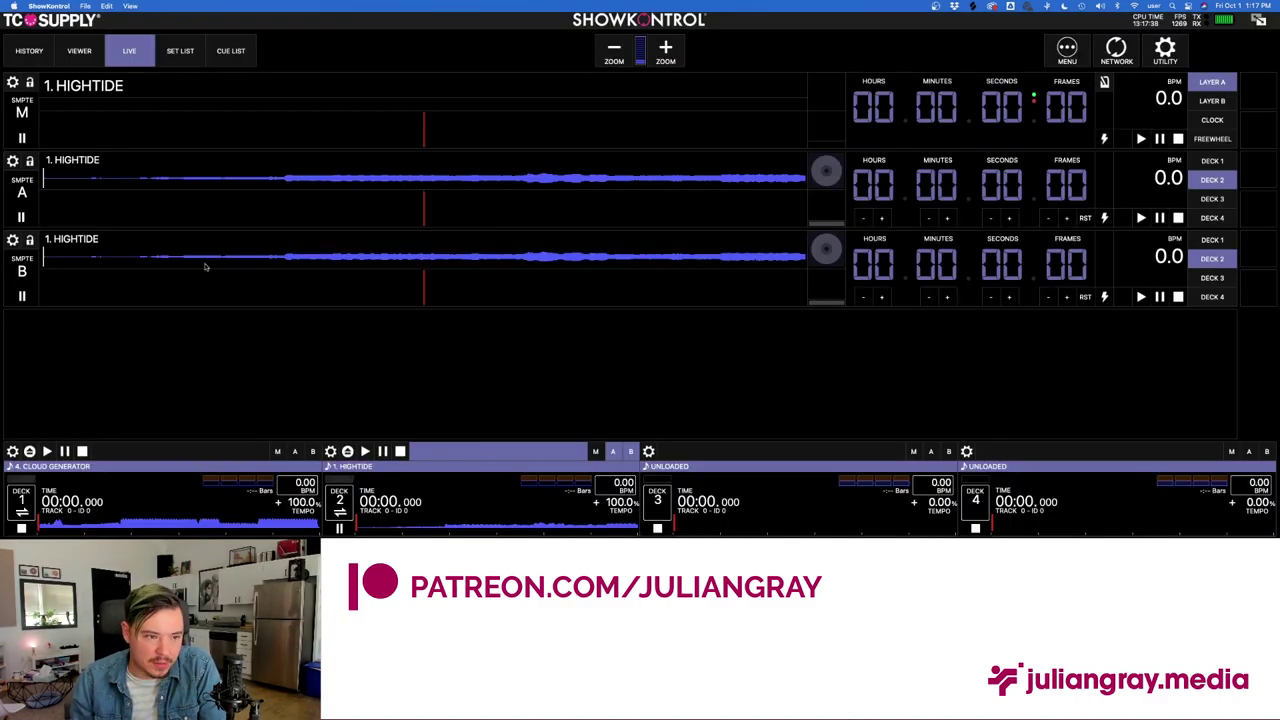
left_click(294, 451)
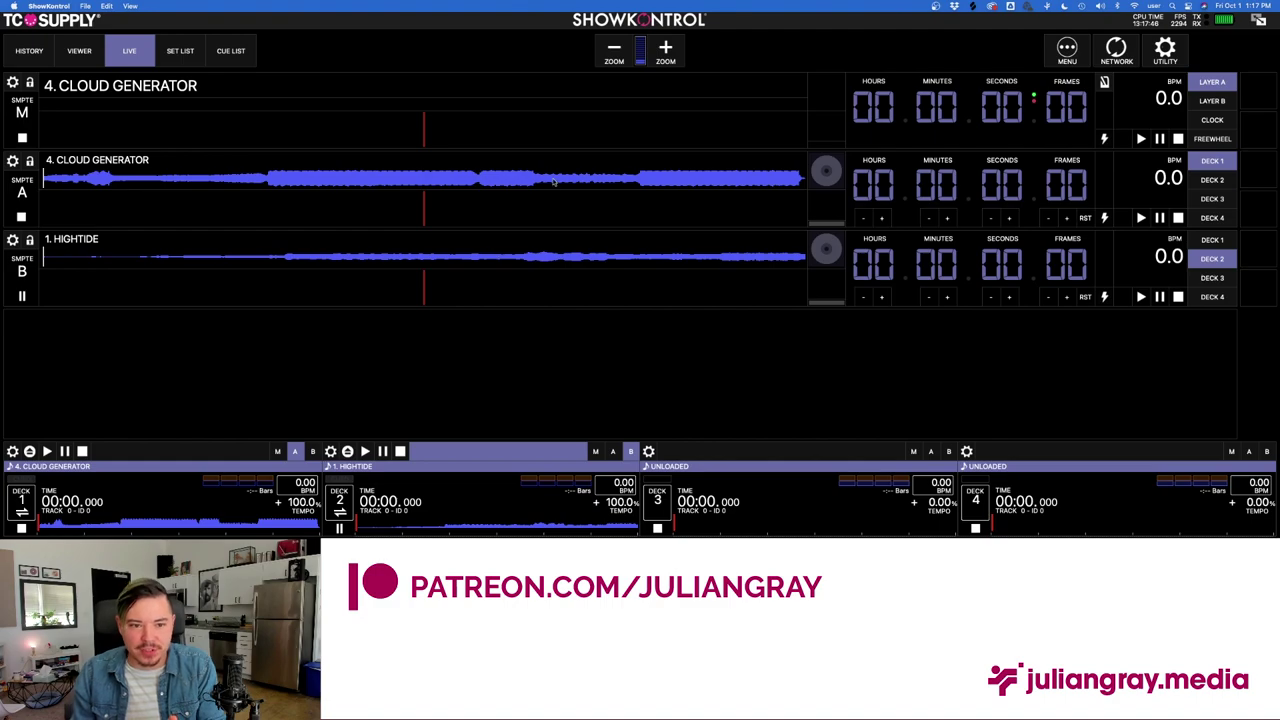
mouse_move(965, 533)
left_click(1000, 518)
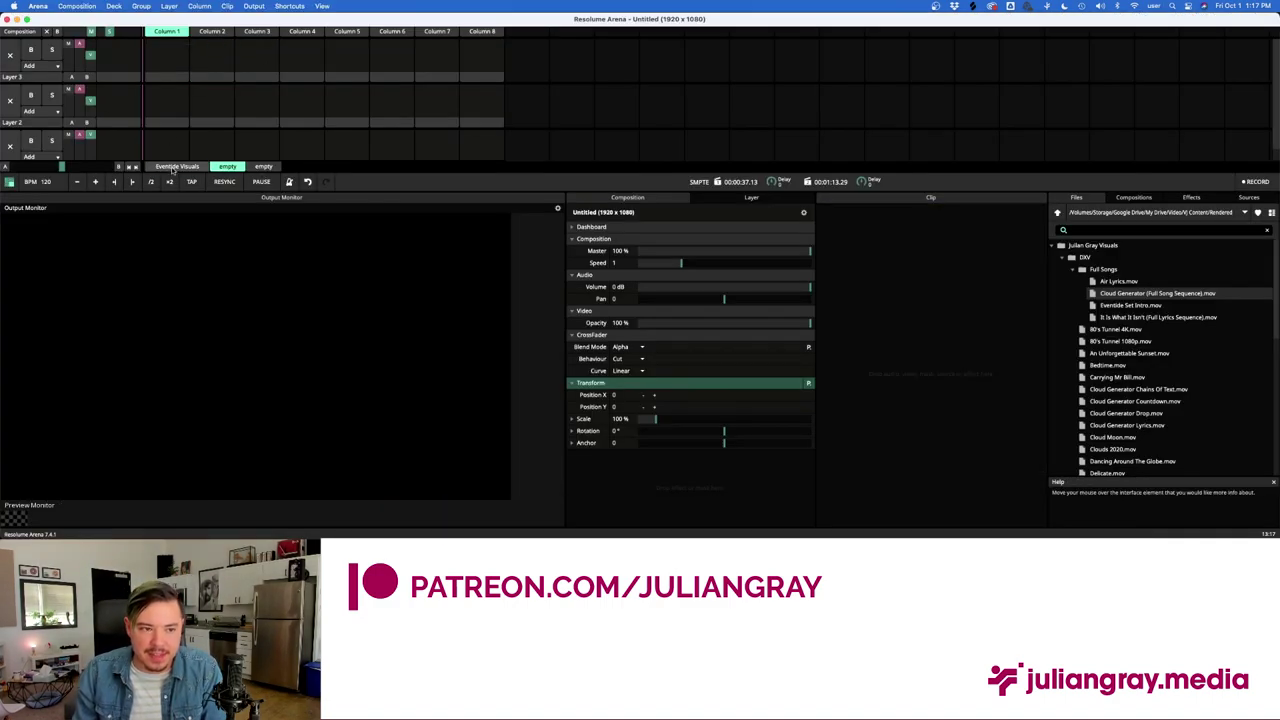
left_click(177, 167)
left_click(211, 66)
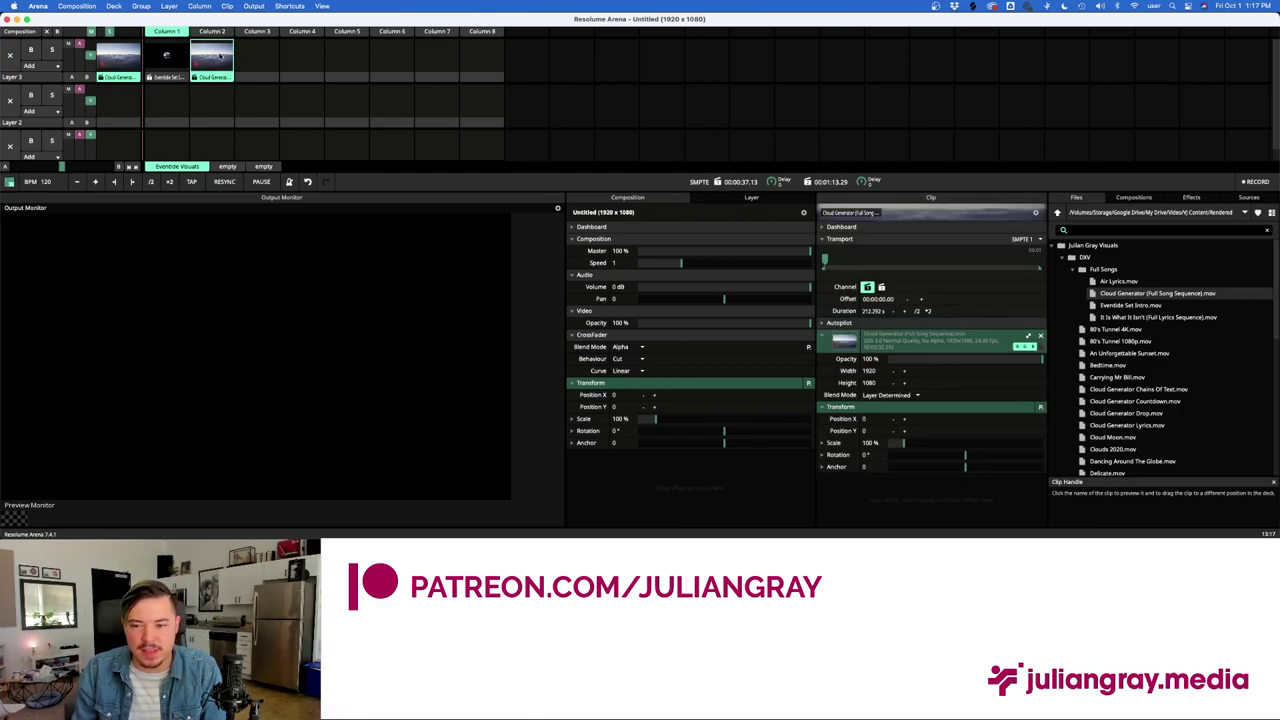
Check the Cloud Generator track in ShowKontrol, and clear Layer 3 in Resolume Arena using the empty column 3 slot.
left_click(1032, 517)
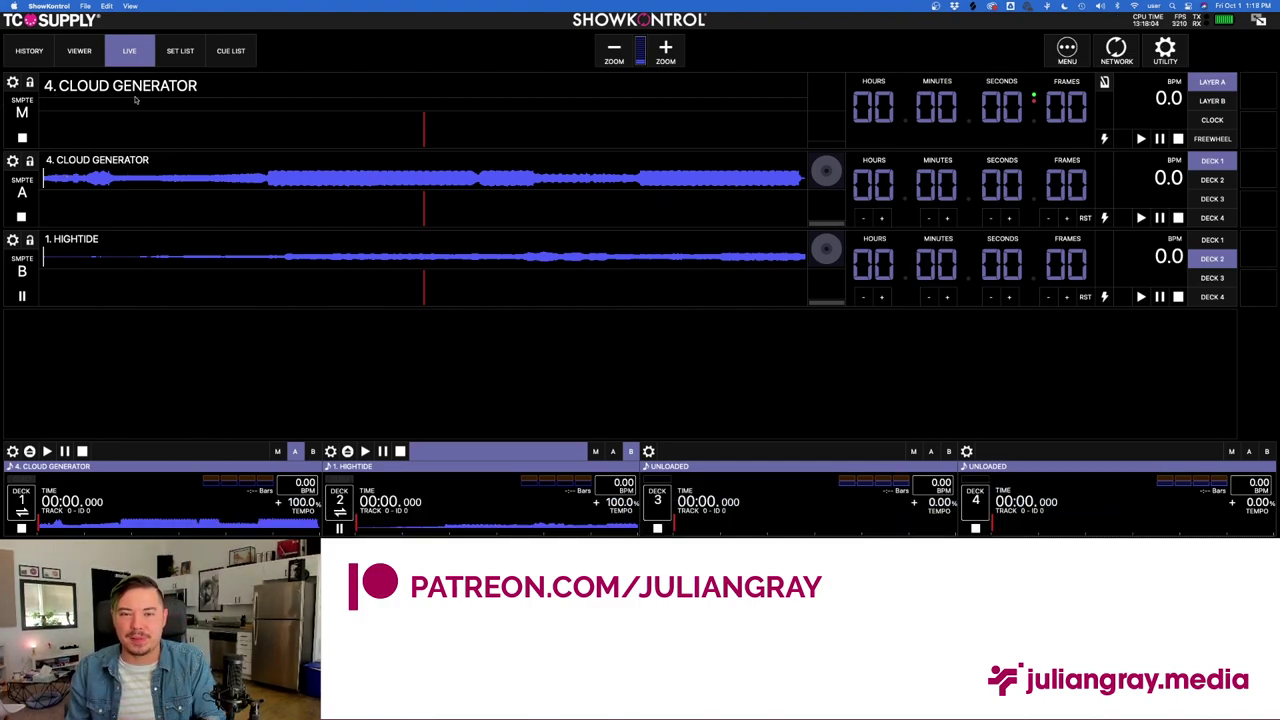
mouse_move(560, 538)
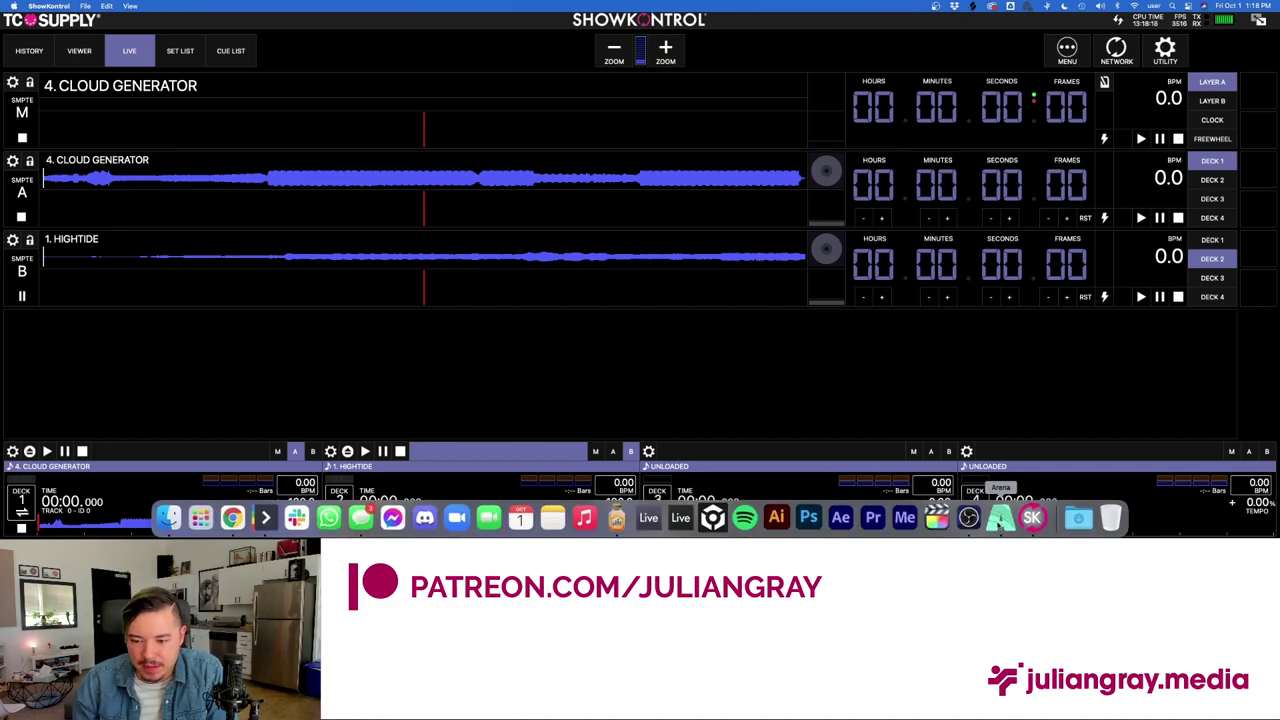
left_click(1000, 520)
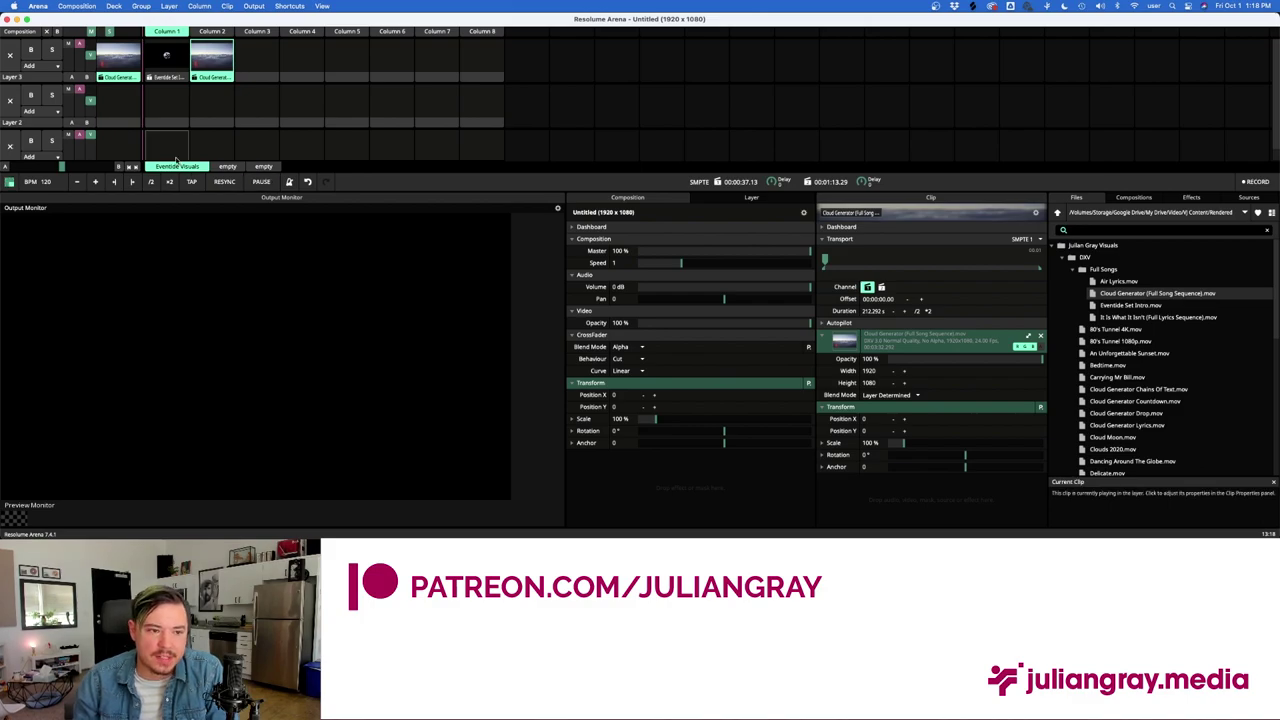
left_click(250, 57)
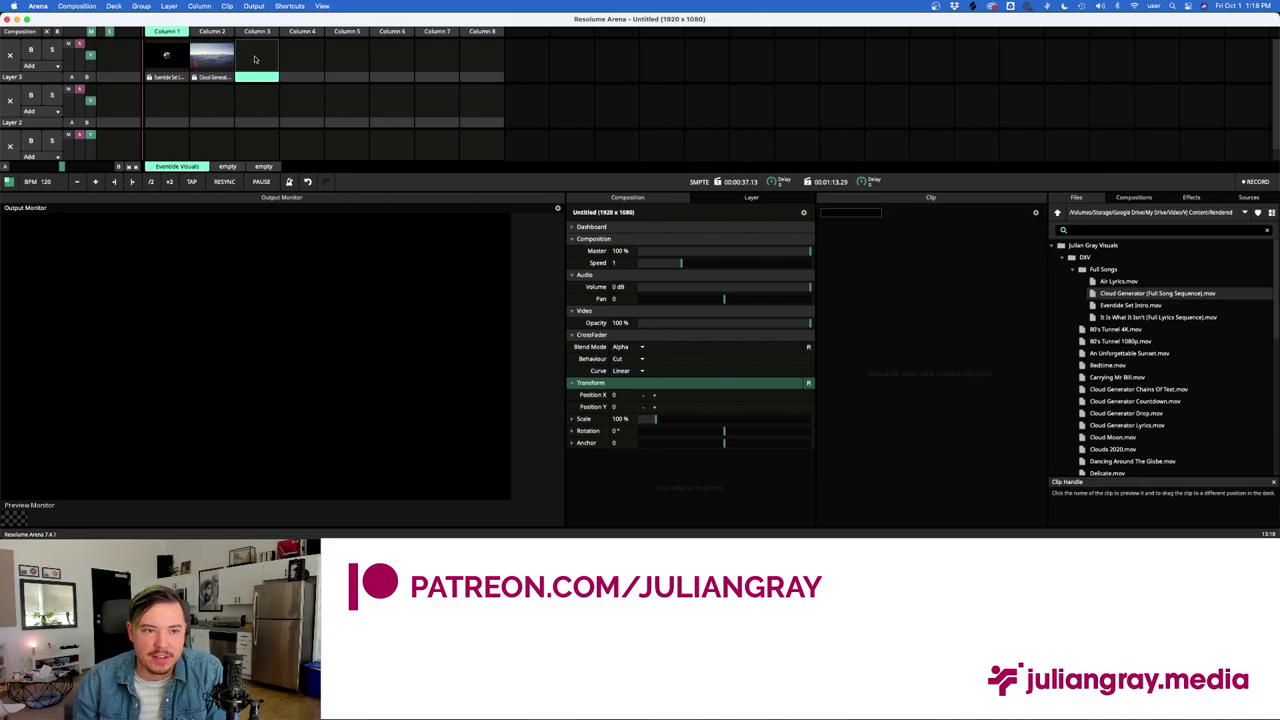
Switch to ShowKontrol, make SMPTE layer B the master and remove deck 2's assignment from layer B.
mouse_move(1033, 518)
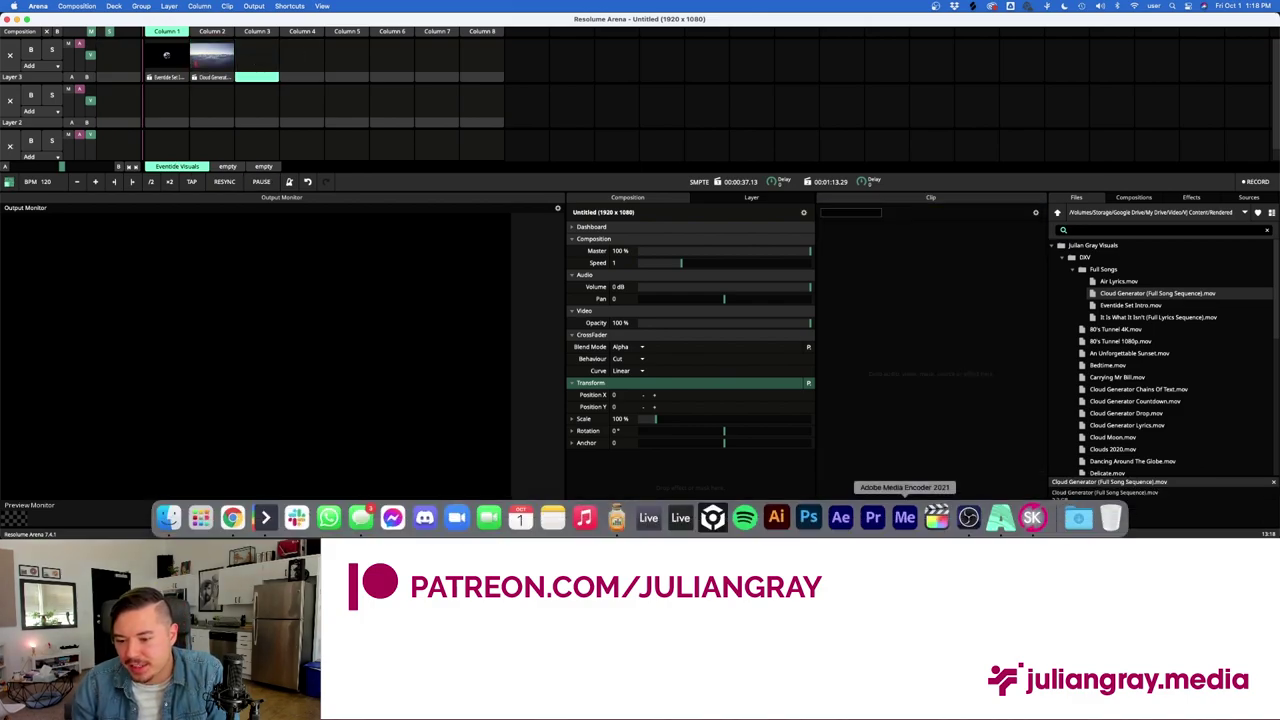
left_click(1033, 518)
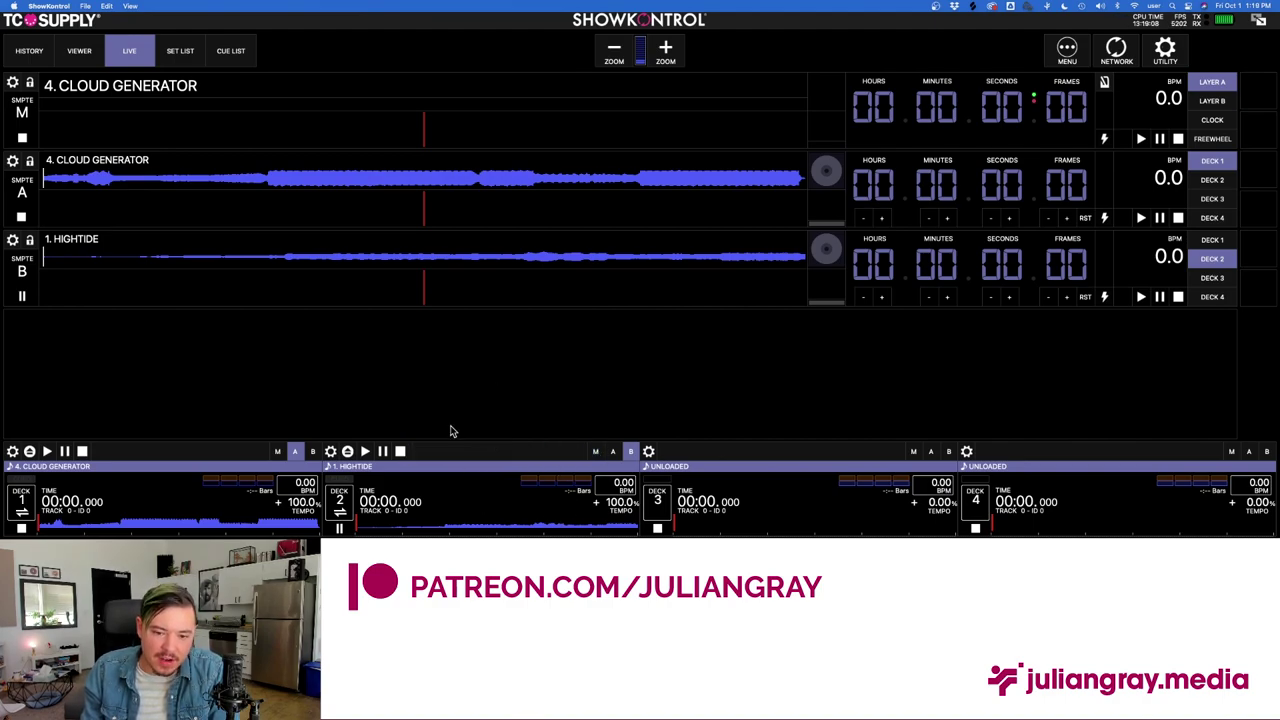
left_click(597, 451)
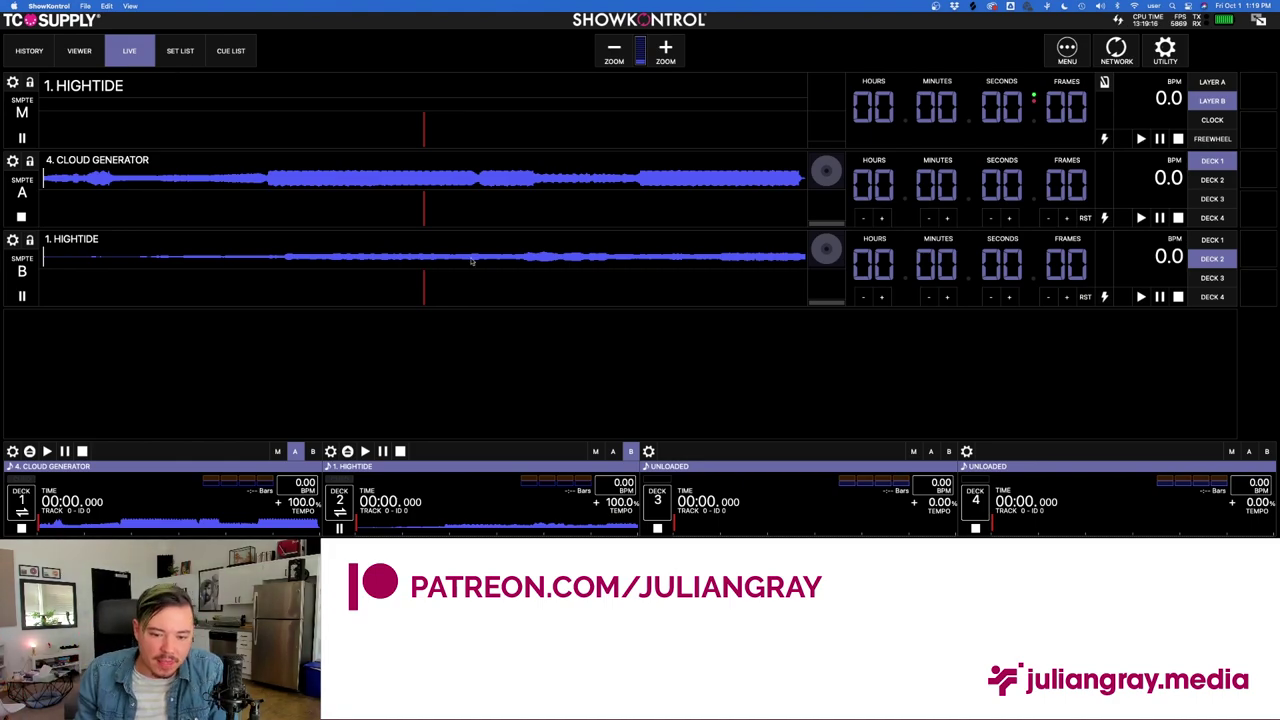
left_click(900, 517)
key("super+Tab")
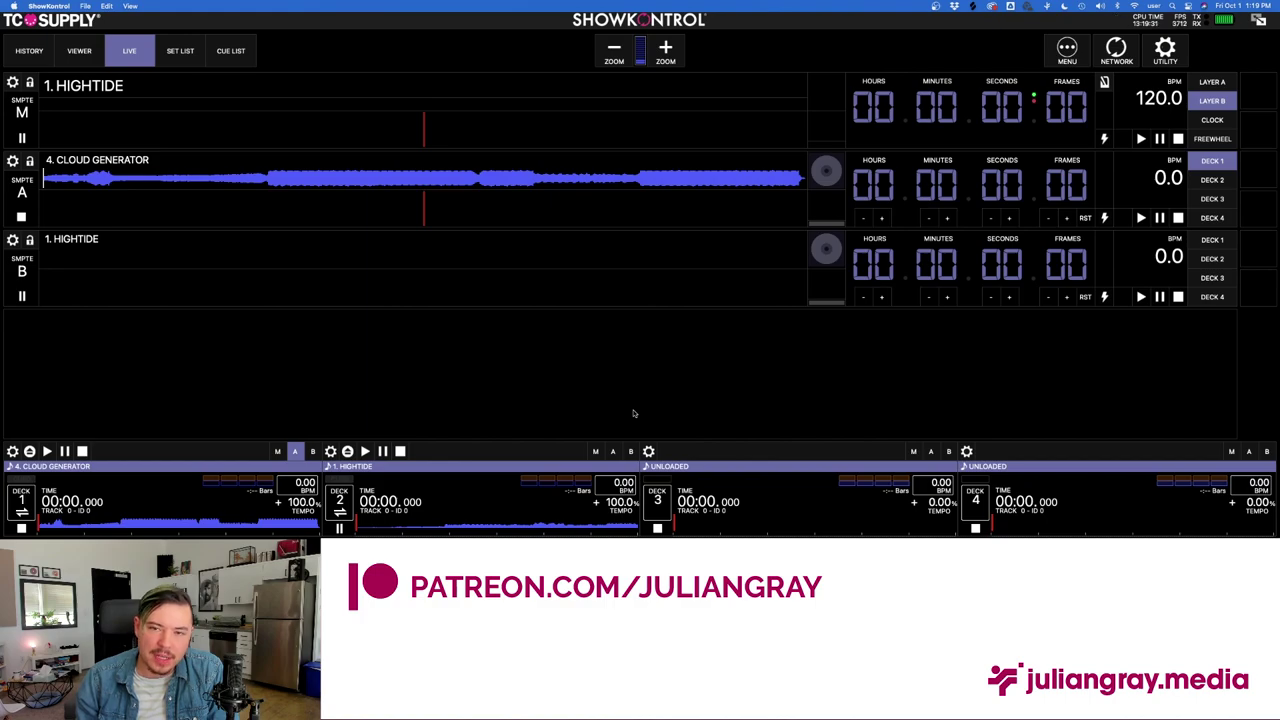
Examine the executor fields in deck 2's preferences, glance at Resolume Arena, and close the preferences without saving.
left_click(330, 451)
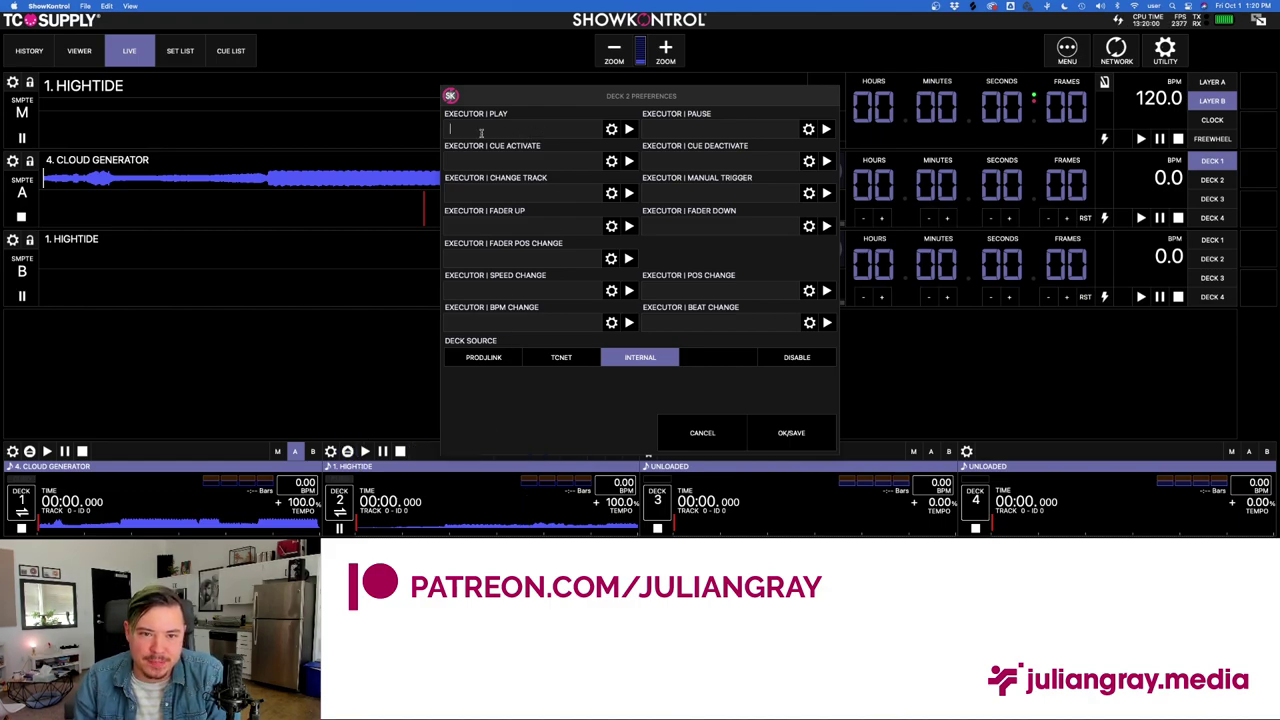
left_click(530, 125)
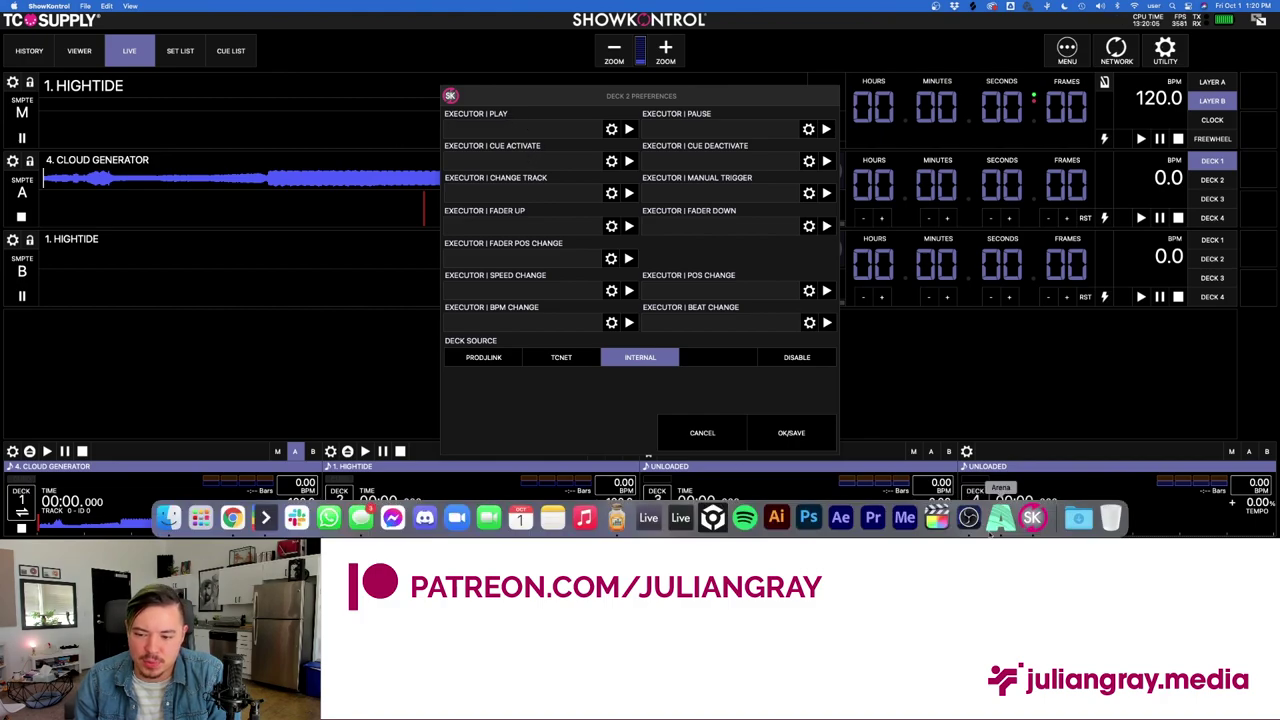
left_click(968, 531)
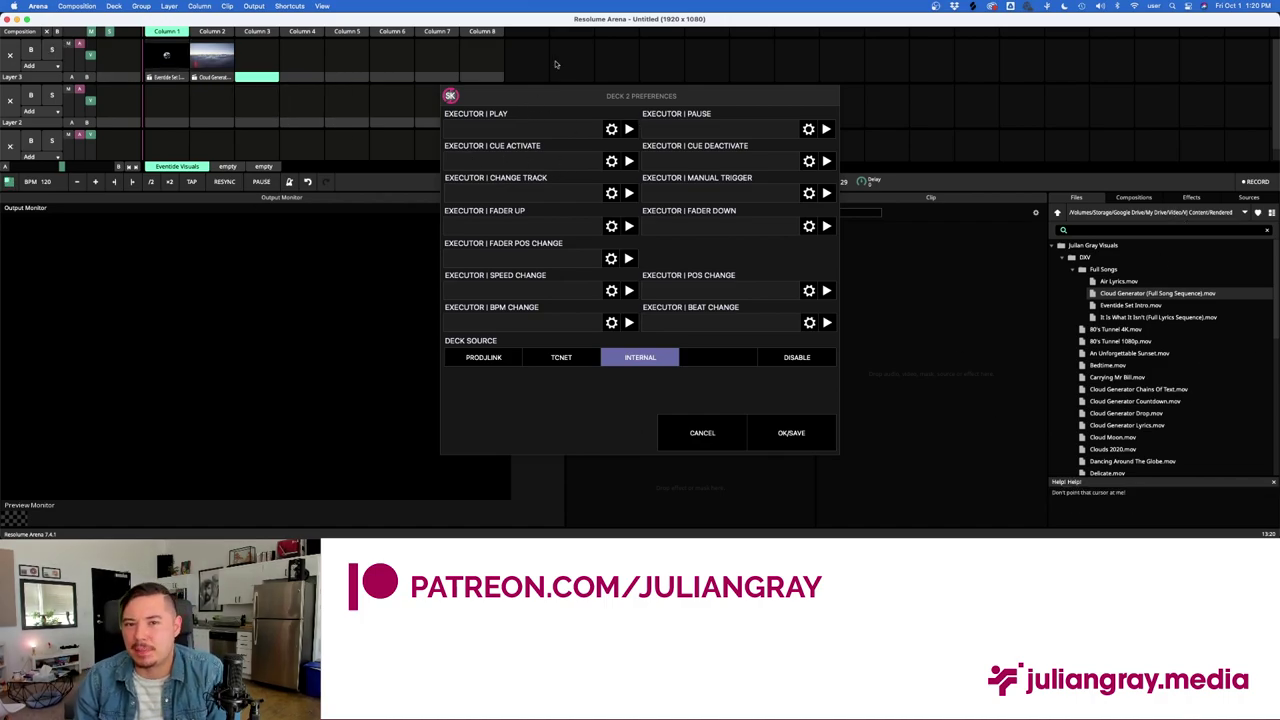
left_click(577, 88)
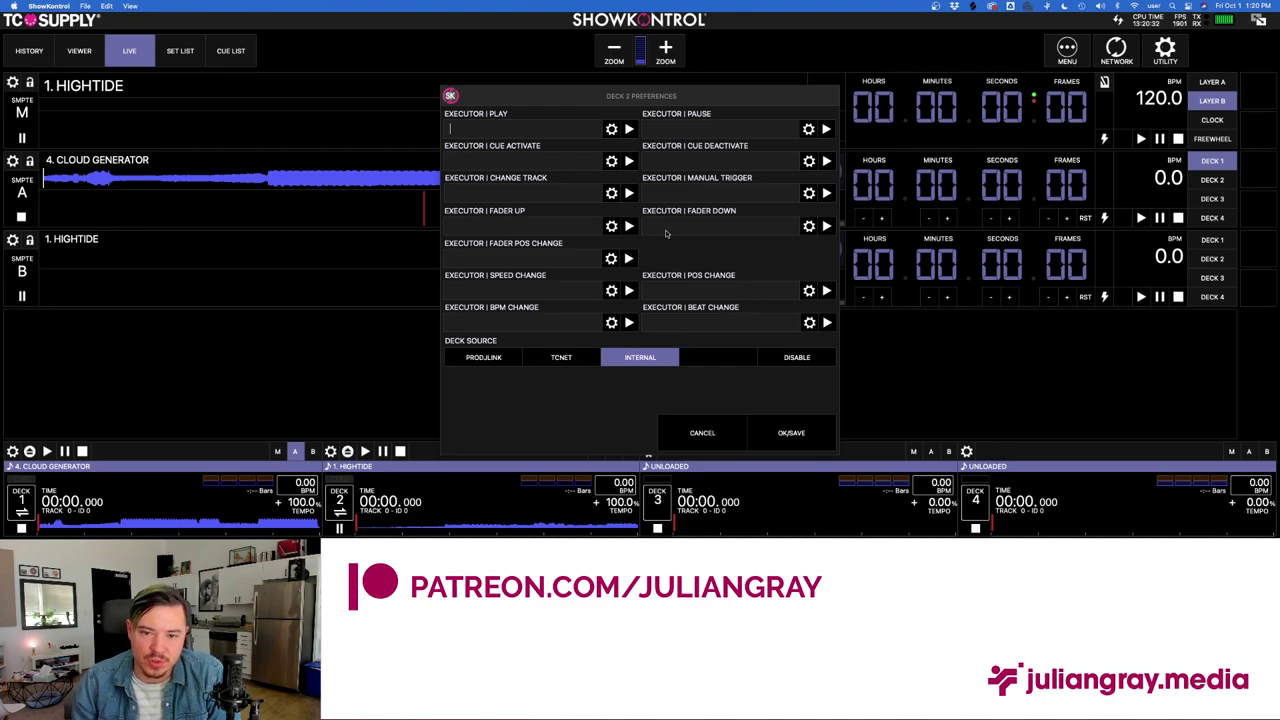
left_click(702, 432)
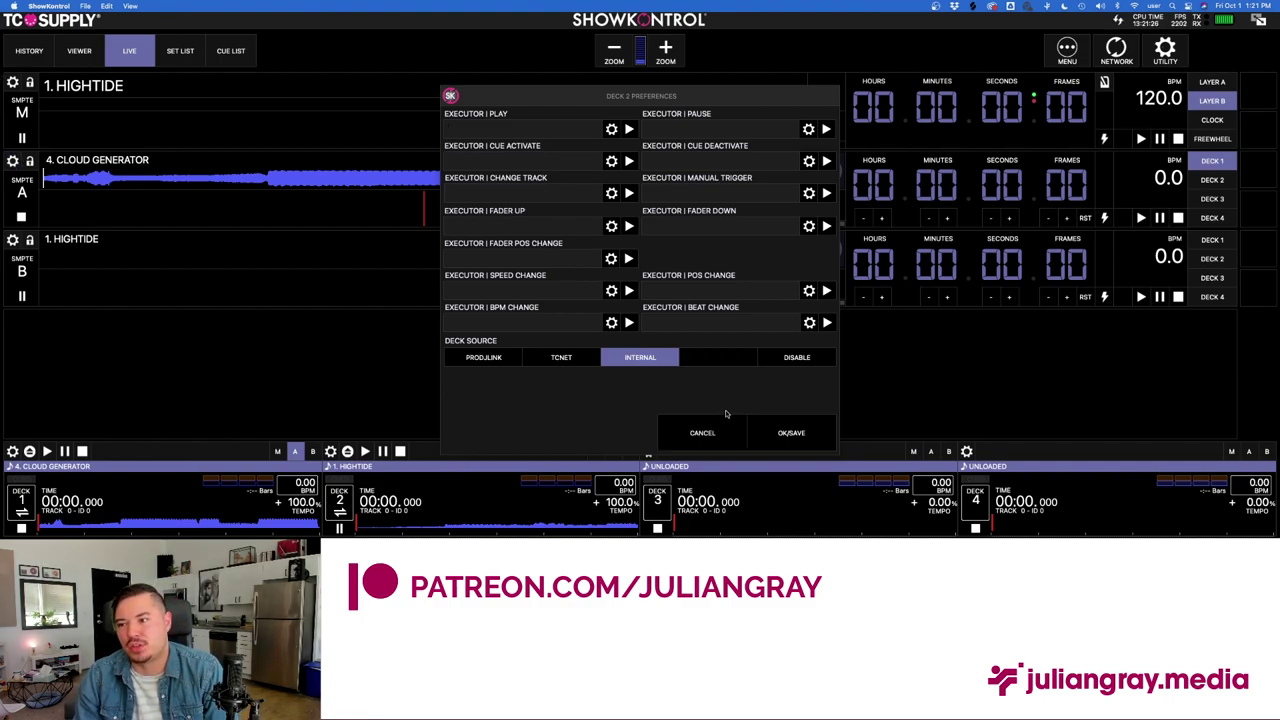
left_click(548, 128)
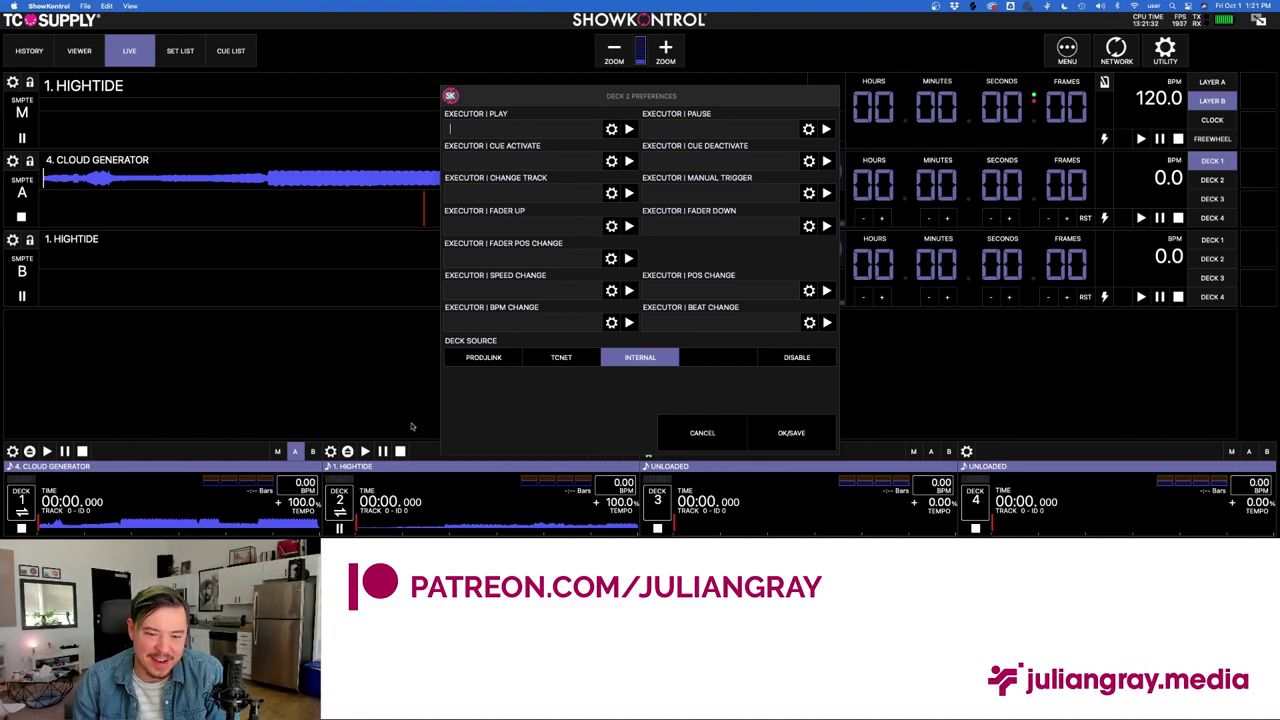
left_click(703, 432)
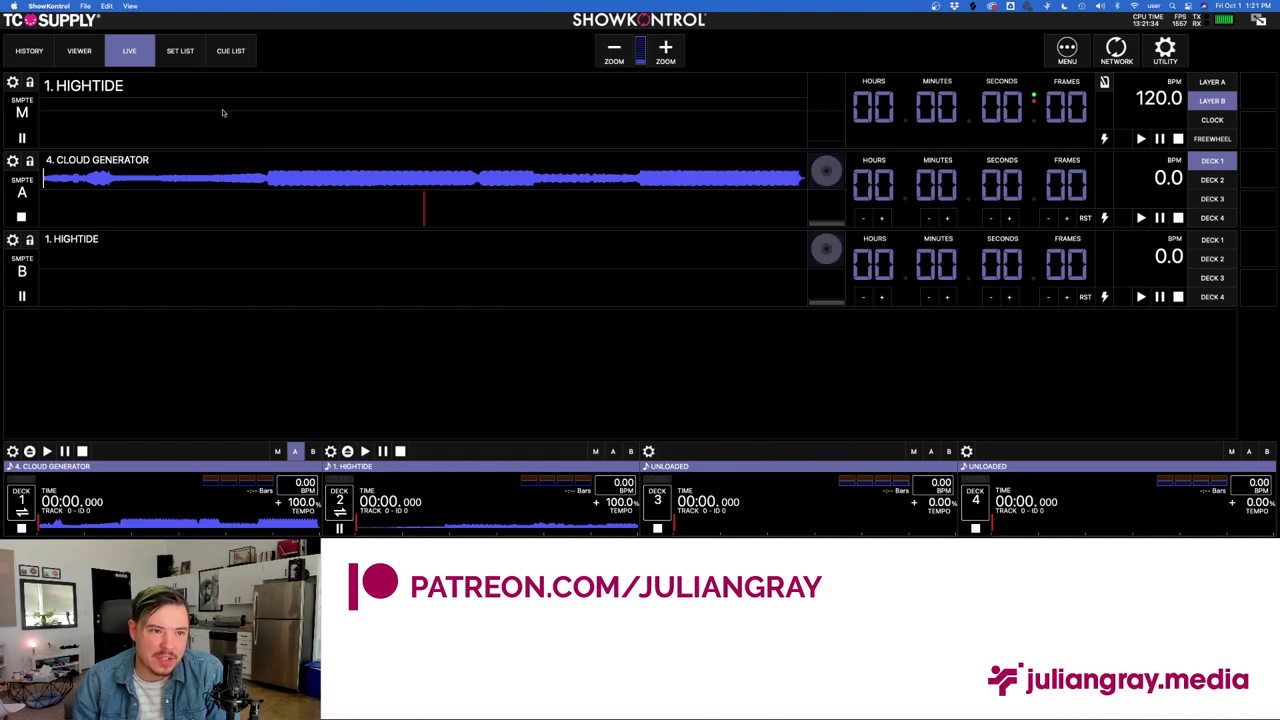
Add a new set list track, load 1. Hightide.wav as its audio file, update its metadata and save the entry.
left_click(180, 51)
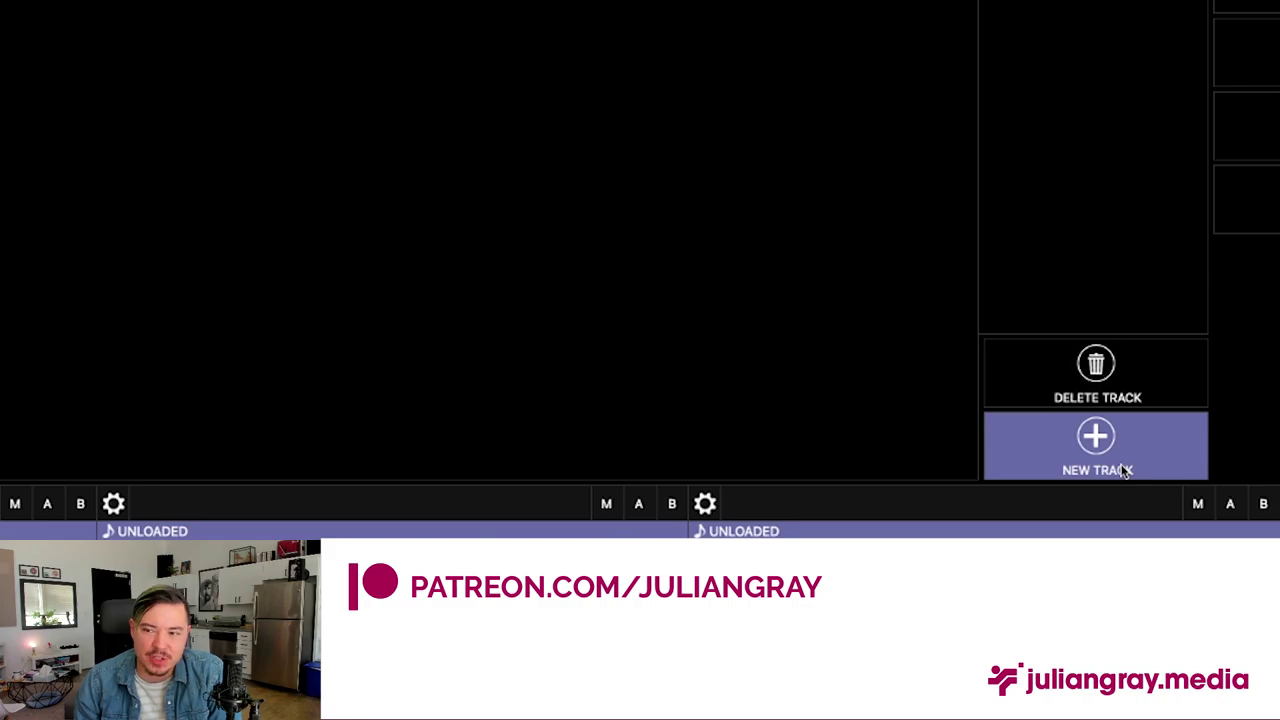
left_click(1120, 465)
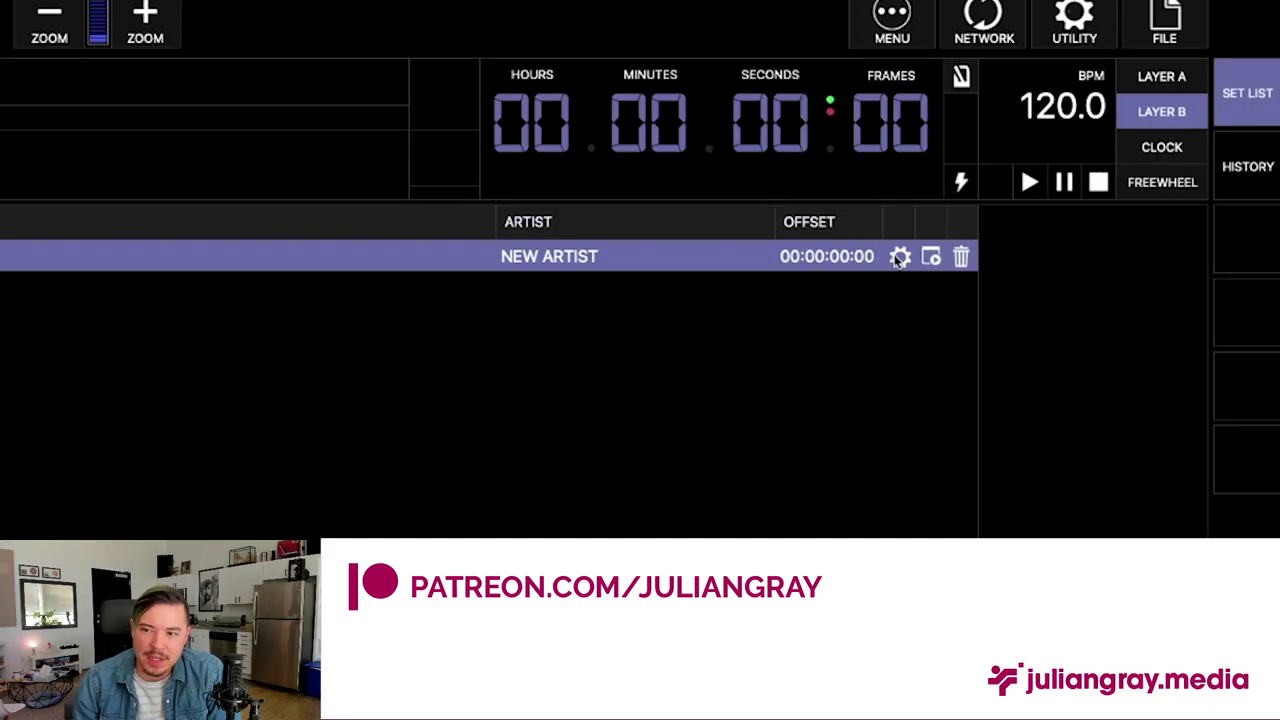
left_click(1071, 179)
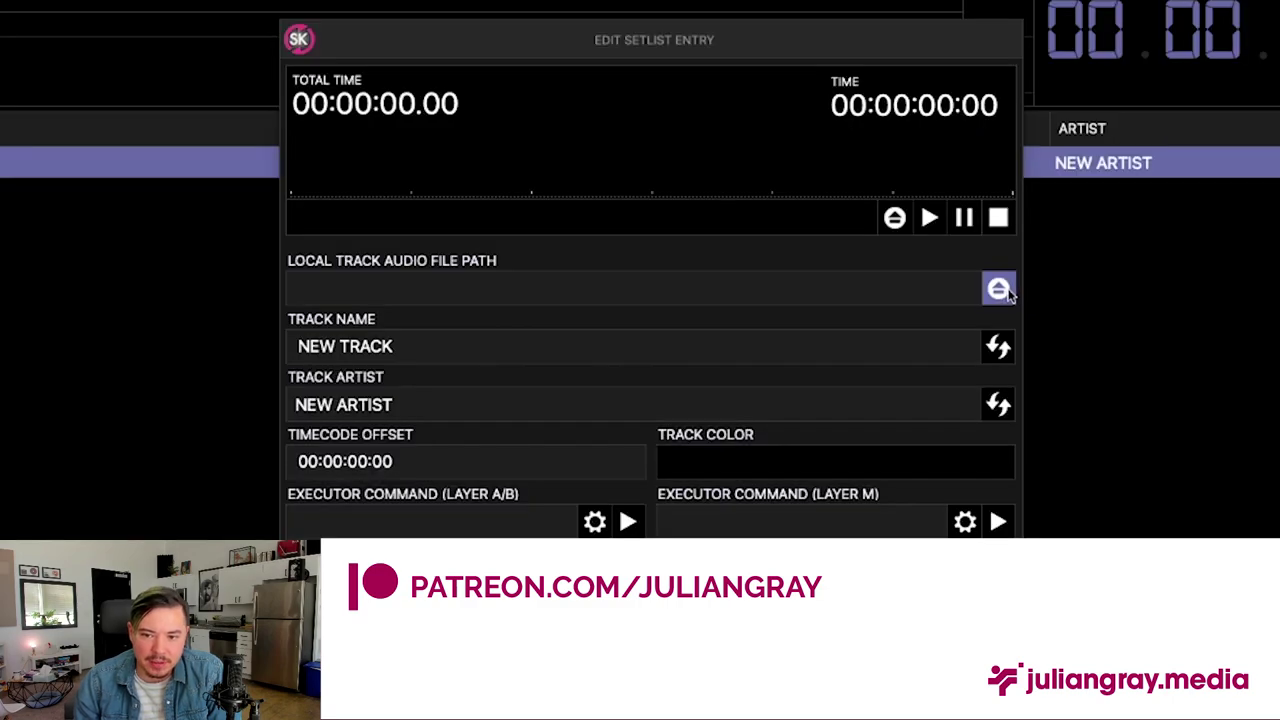
left_click(998, 289)
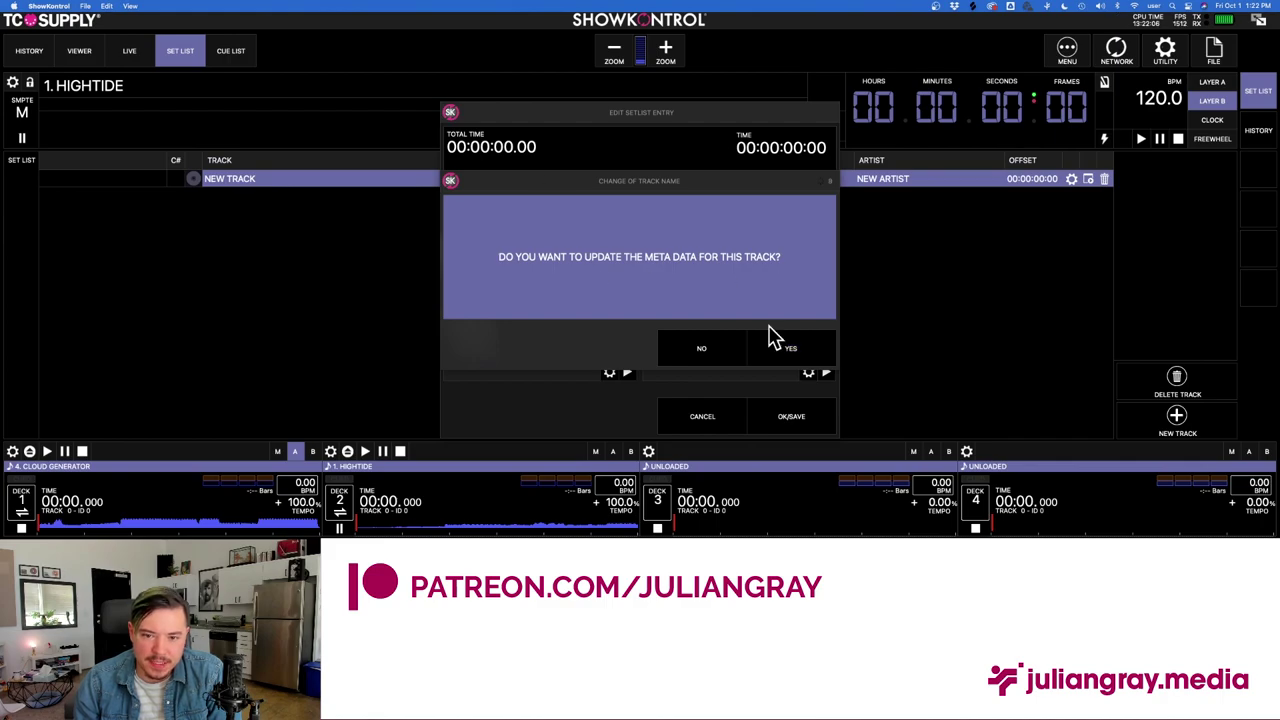
left_click(799, 344)
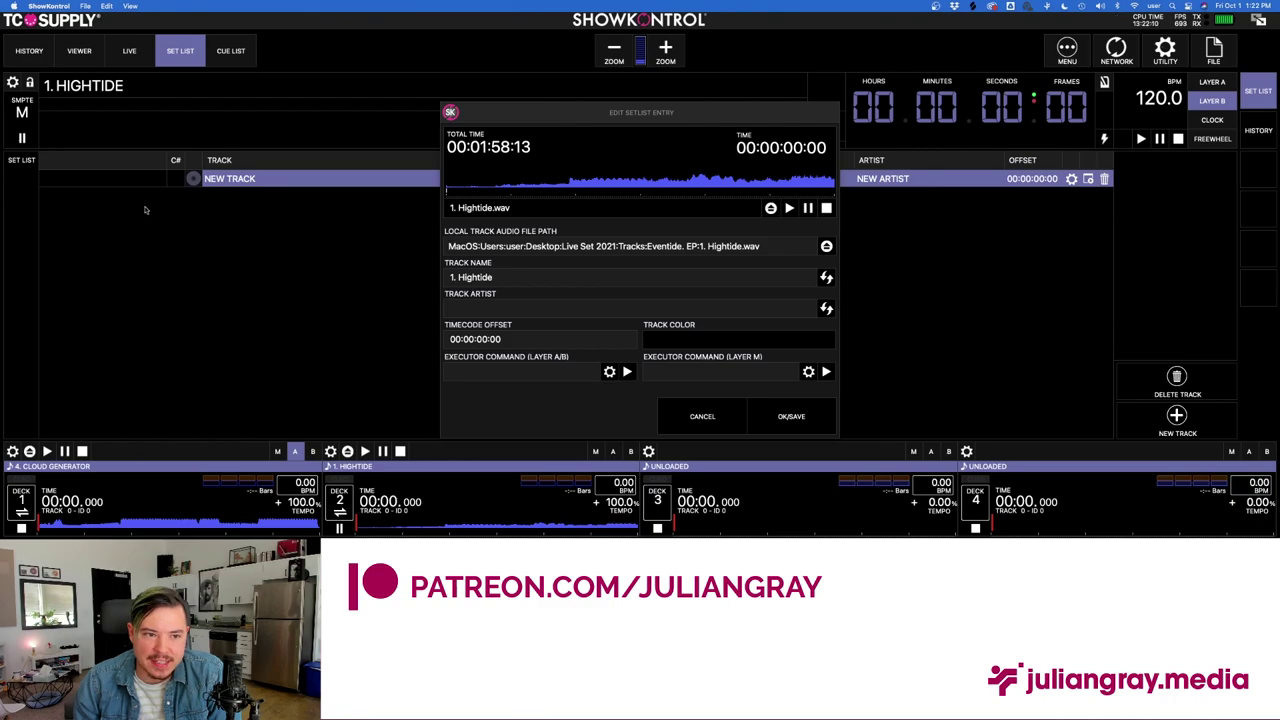
left_click(793, 413)
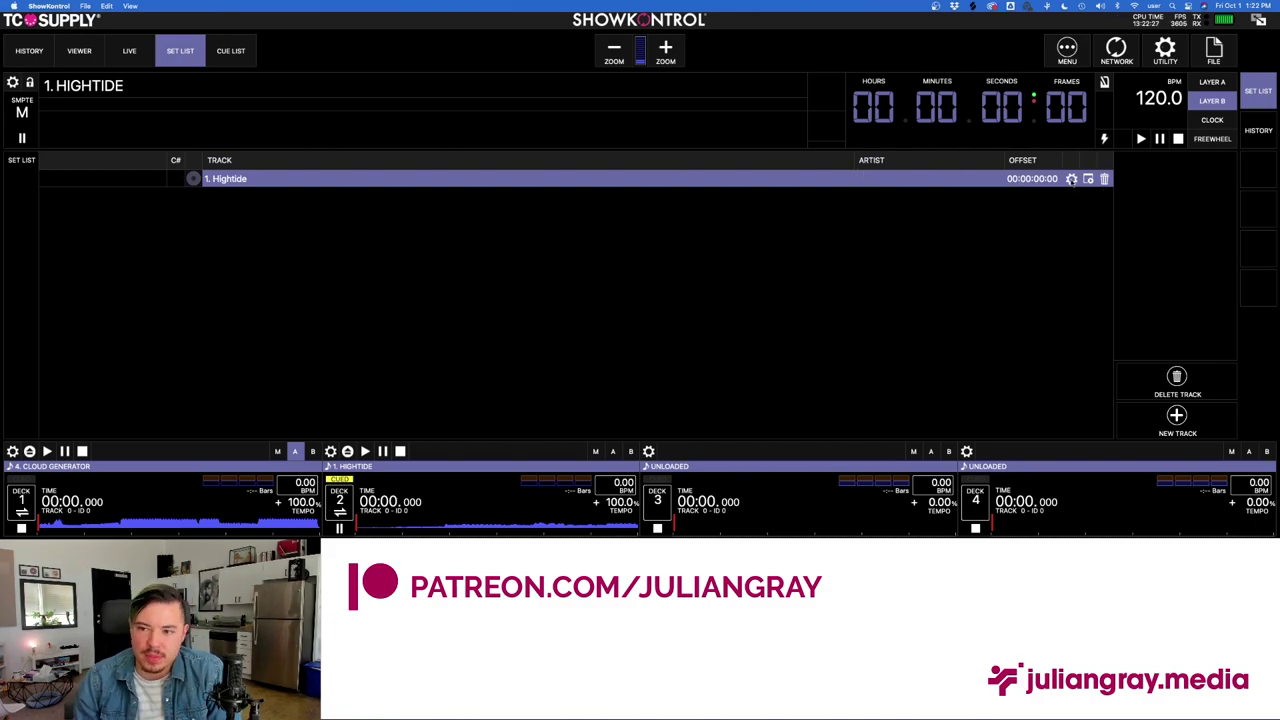
left_click(1071, 180)
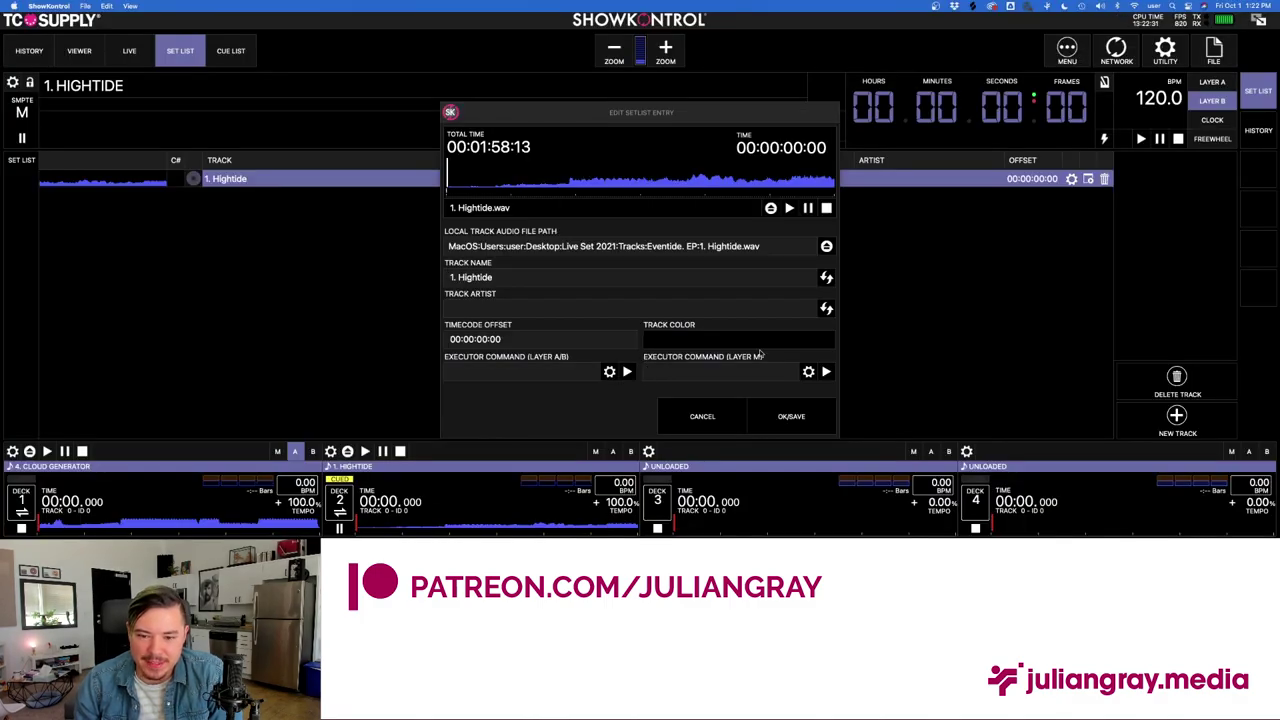
left_click(779, 368)
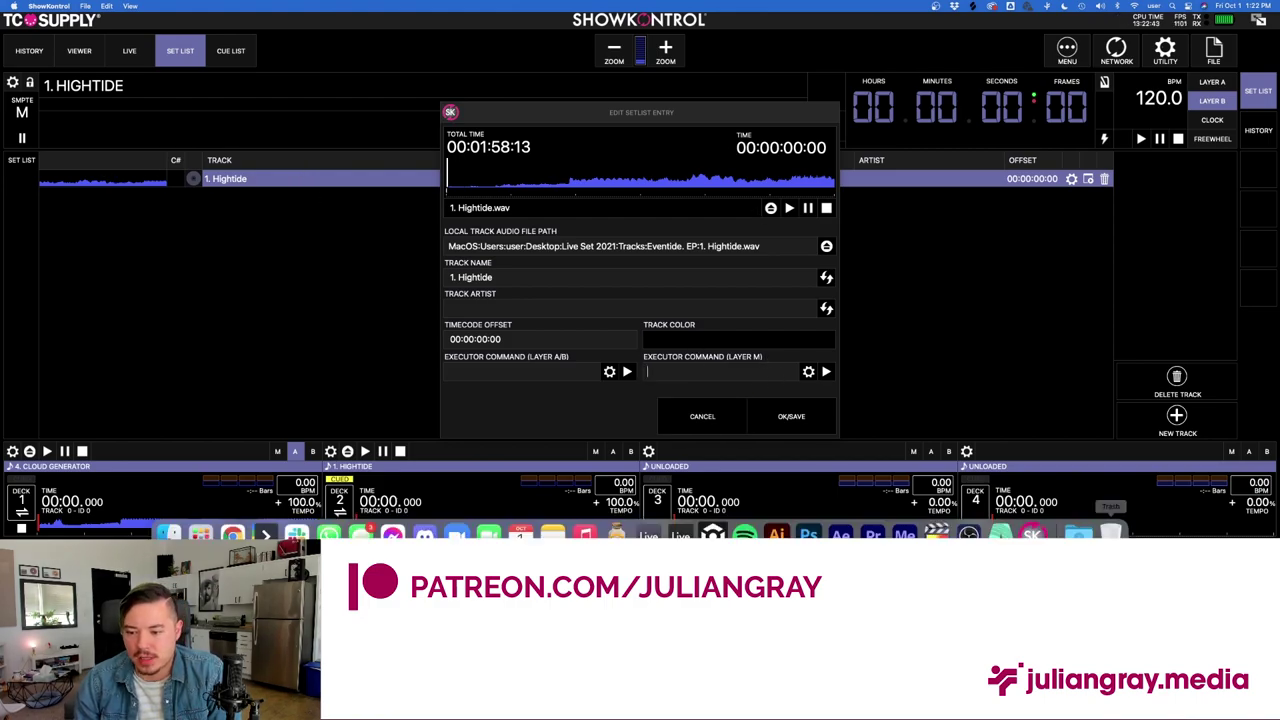
left_click(760, 525)
left_click(686, 370)
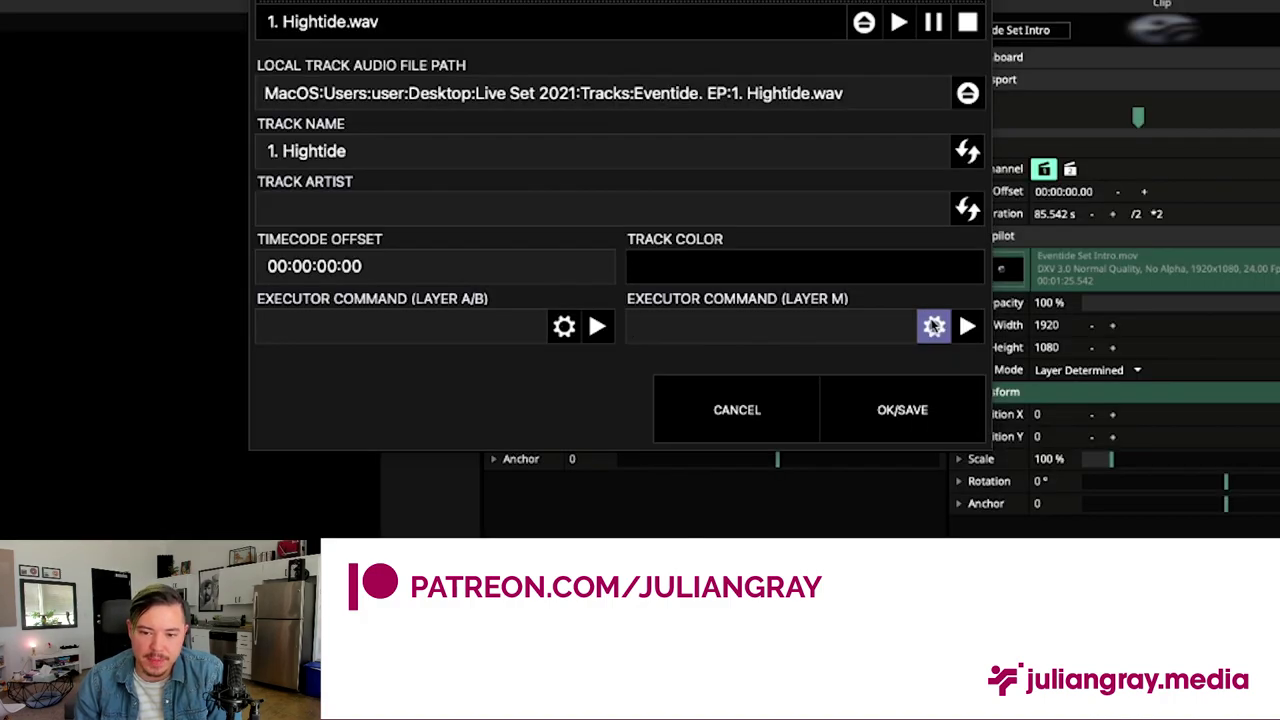
left_click(933, 326)
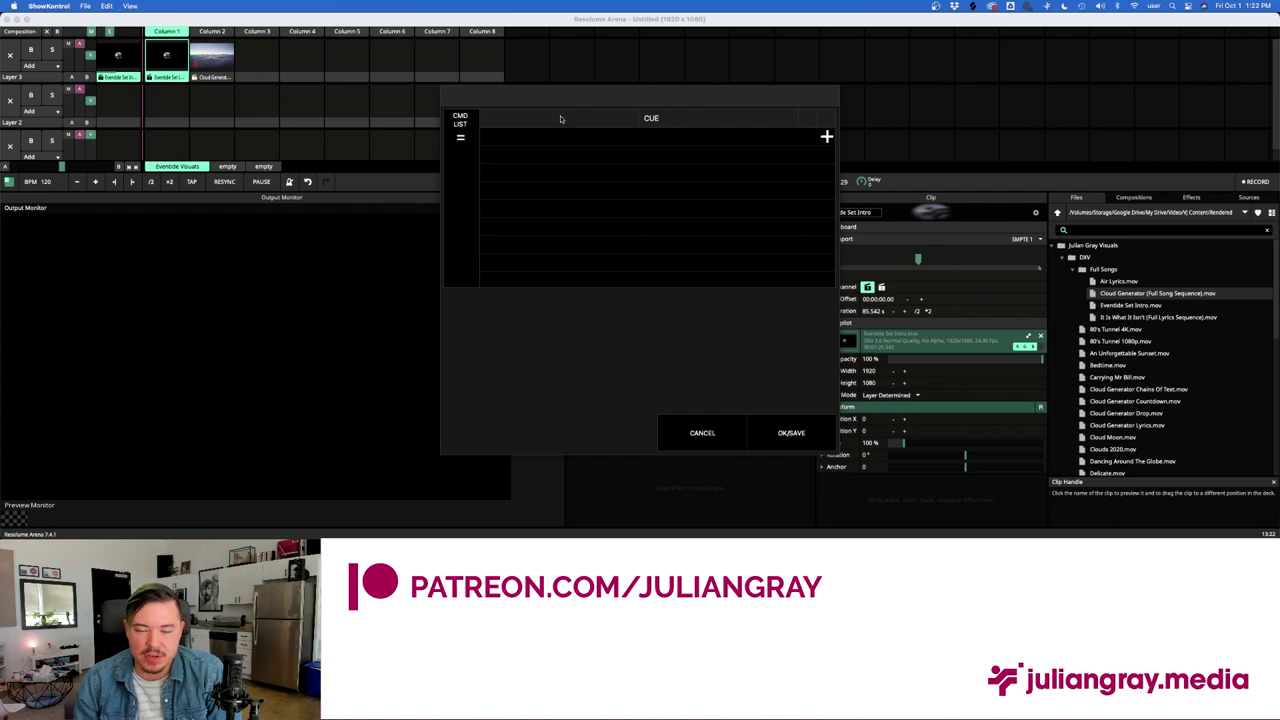
mouse_move(1036, 531)
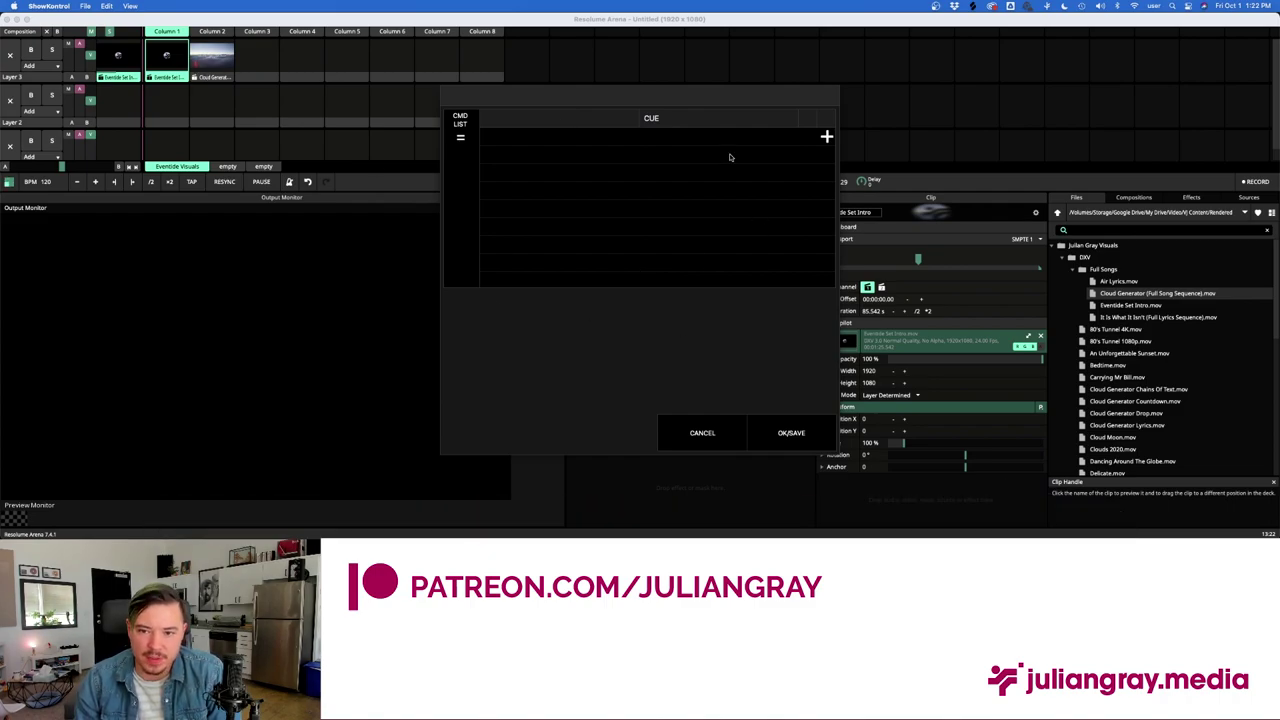
left_click(780, 437)
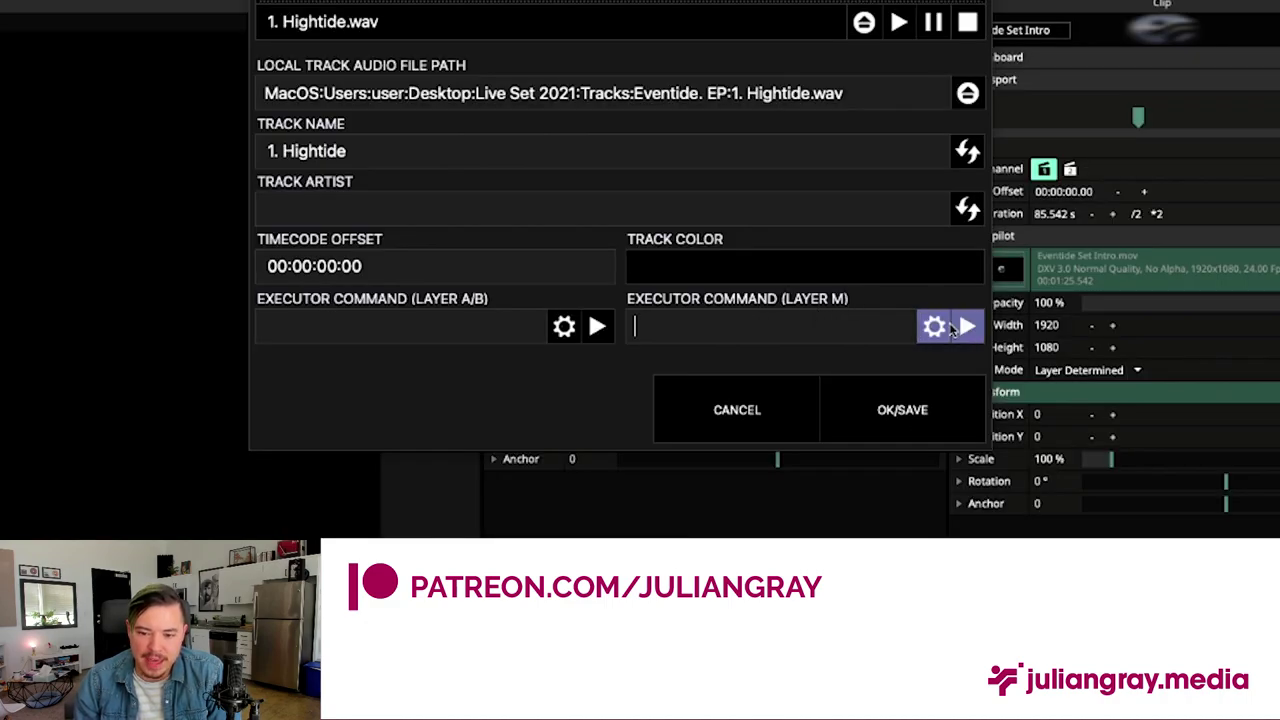
left_click(950, 329)
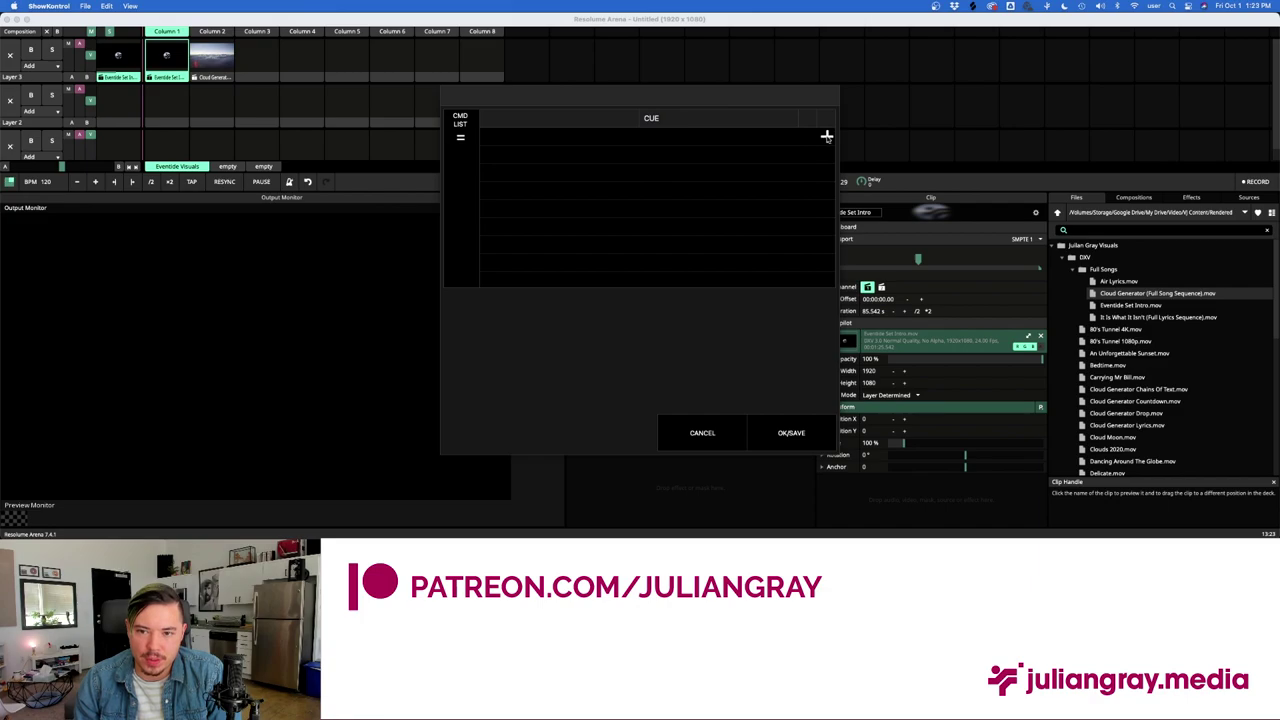
left_click(826, 136)
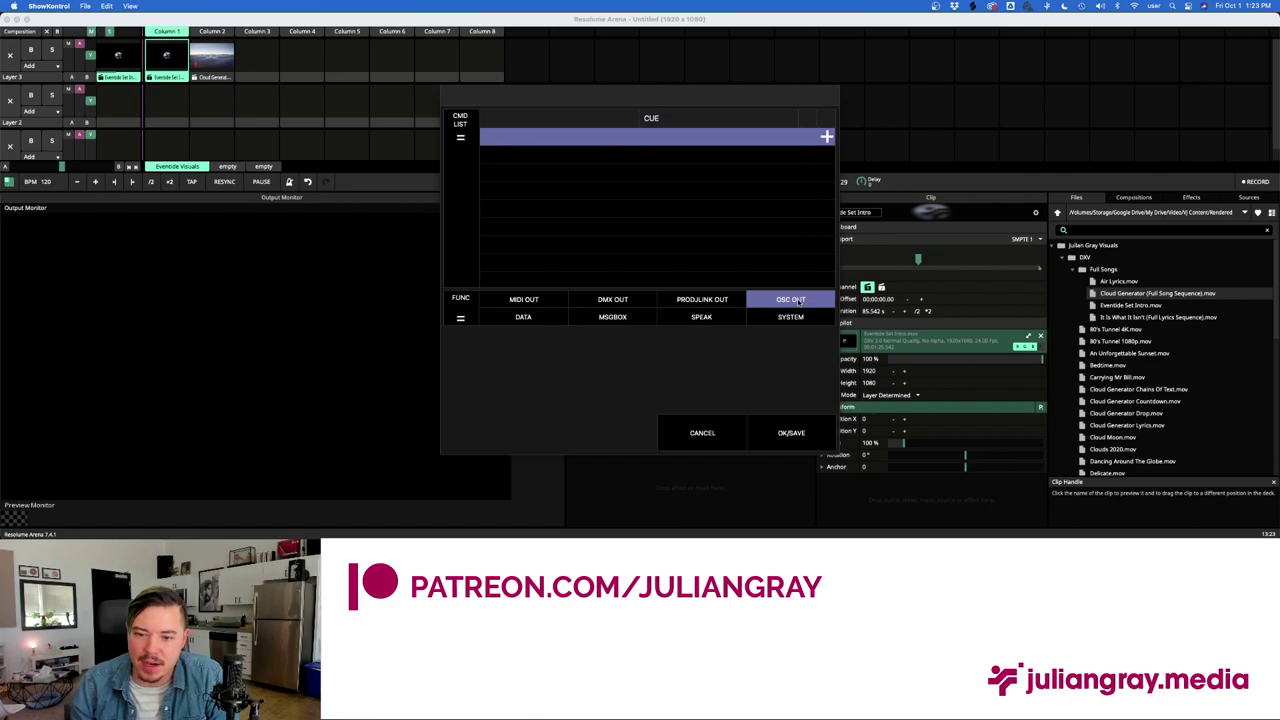
left_click(799, 300)
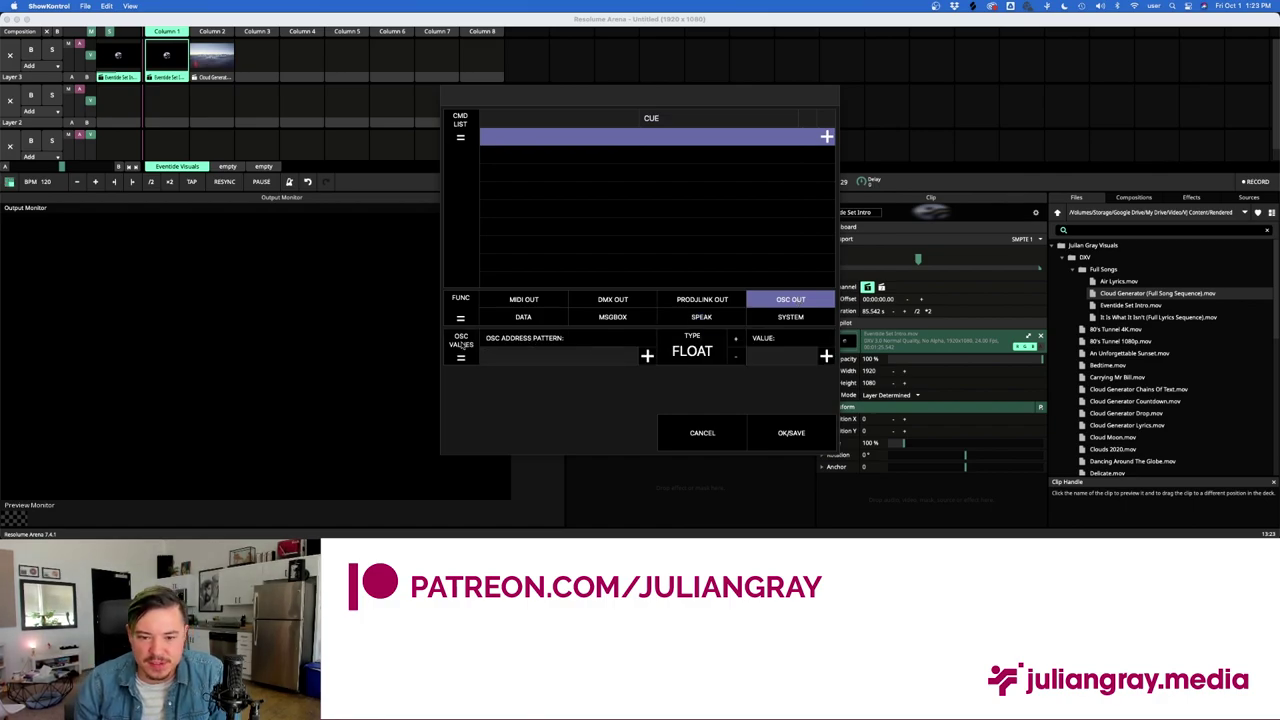
left_click(493, 354)
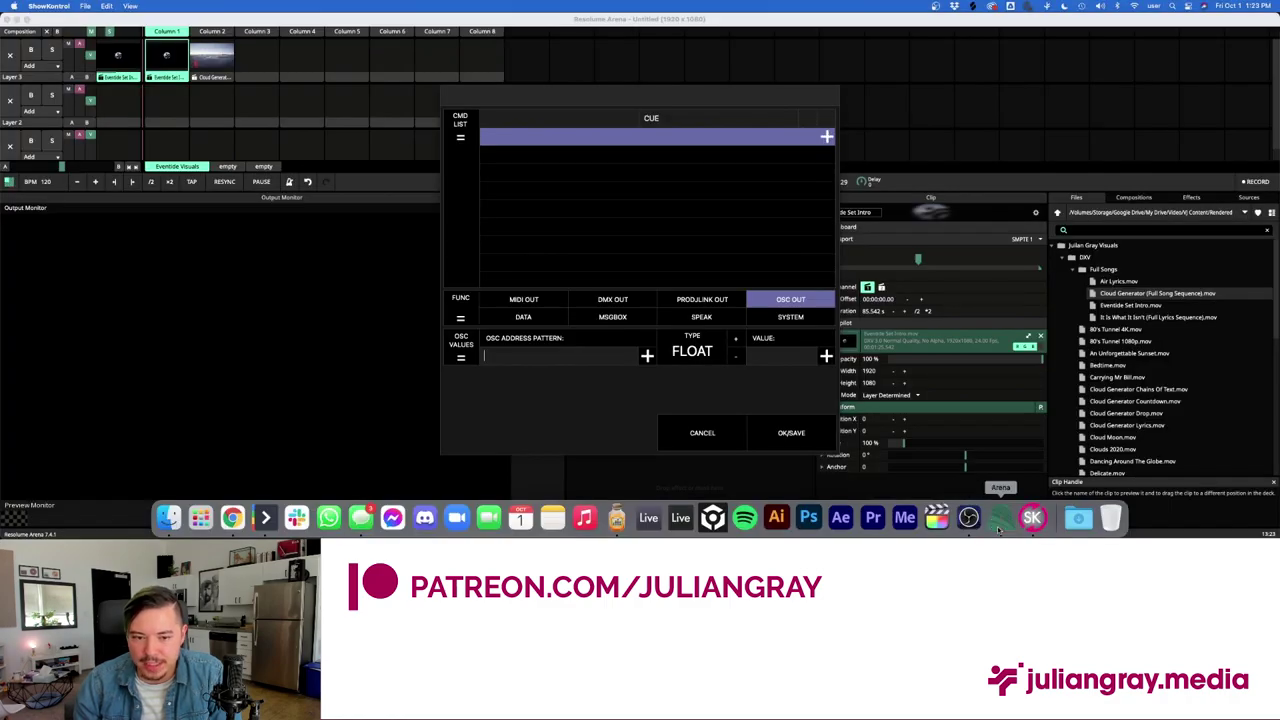
Switch to Resolume Arena, clear Layer 3 using an empty slot in the second deck, and return to the Eventide Visuals deck.
left_click(905, 518)
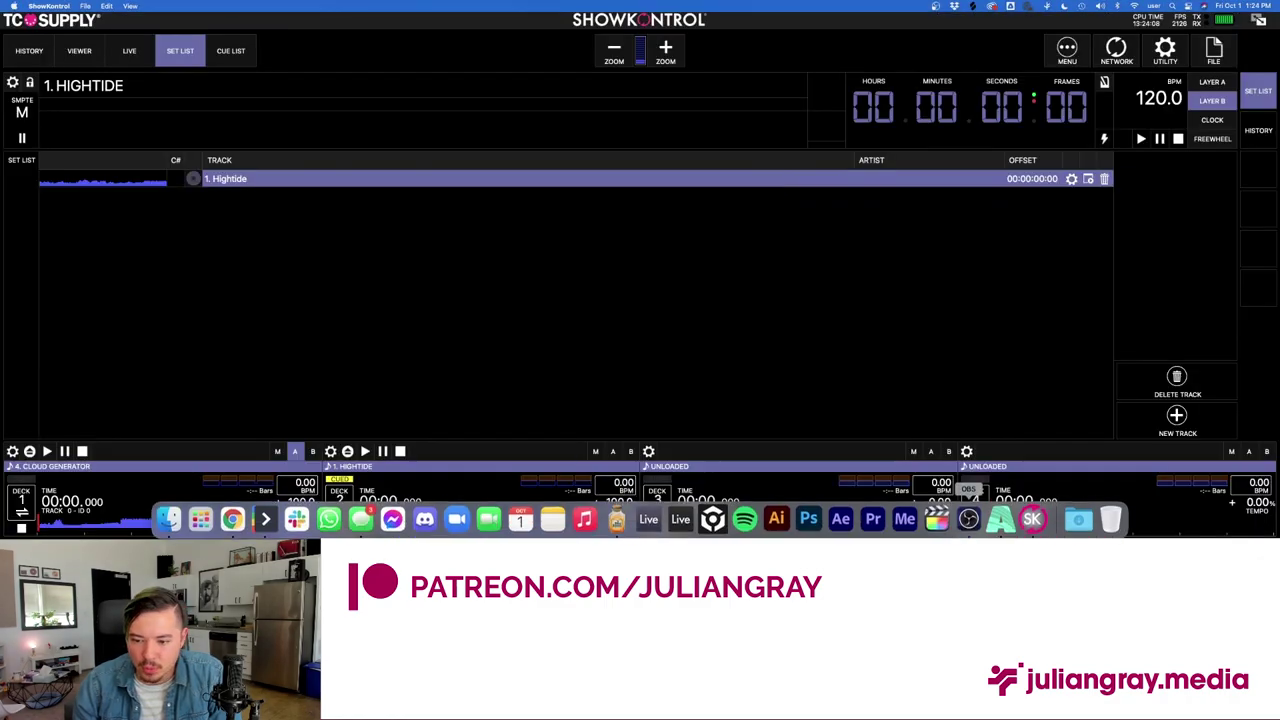
left_click(635, 518)
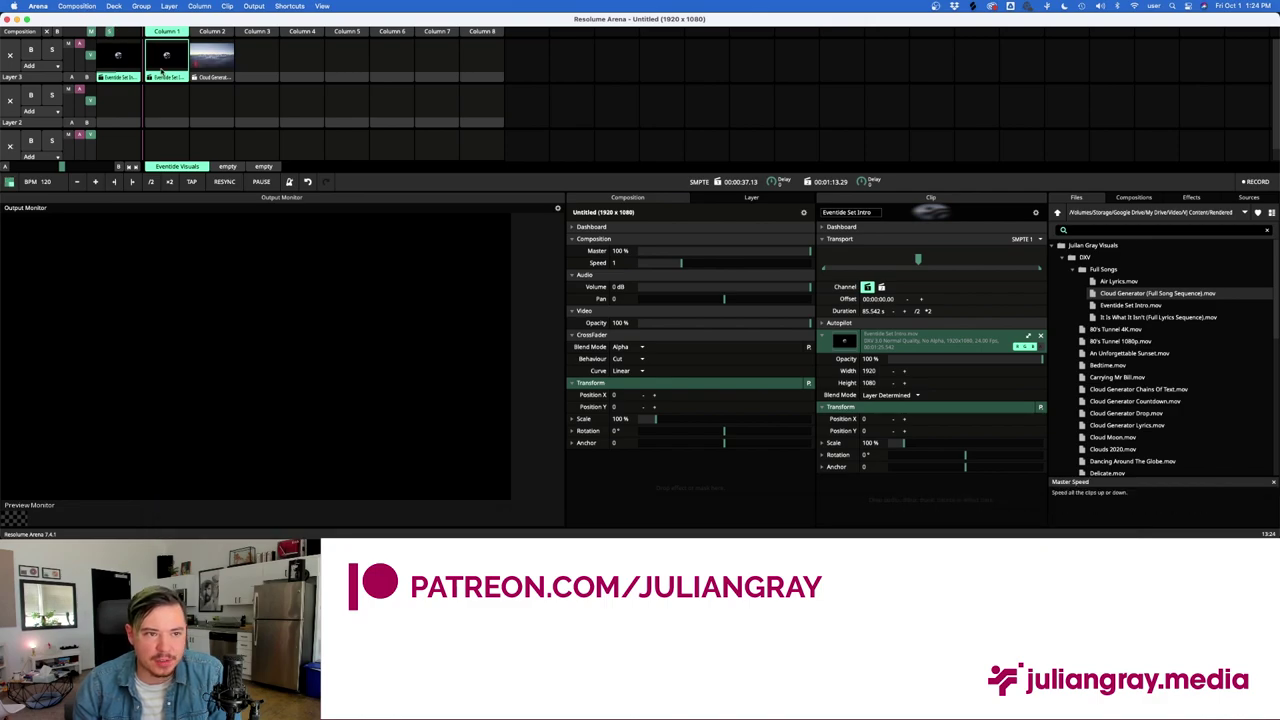
left_click(216, 166)
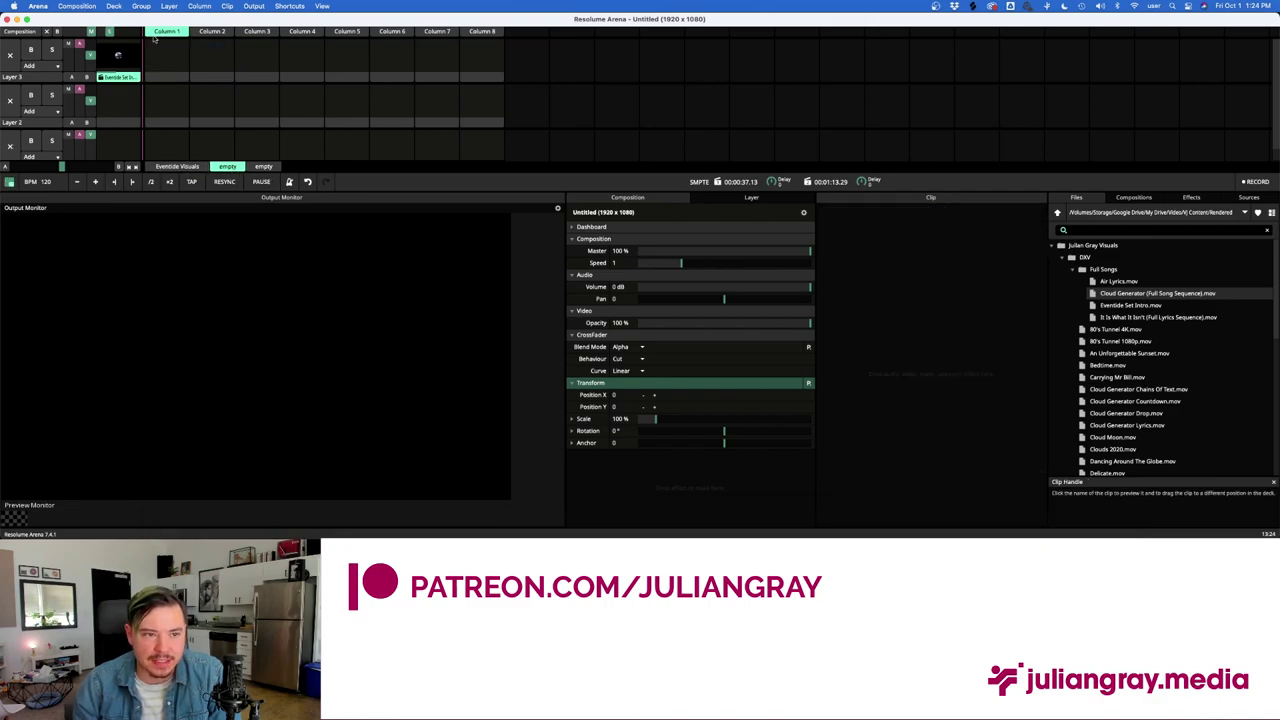
left_click(166, 58)
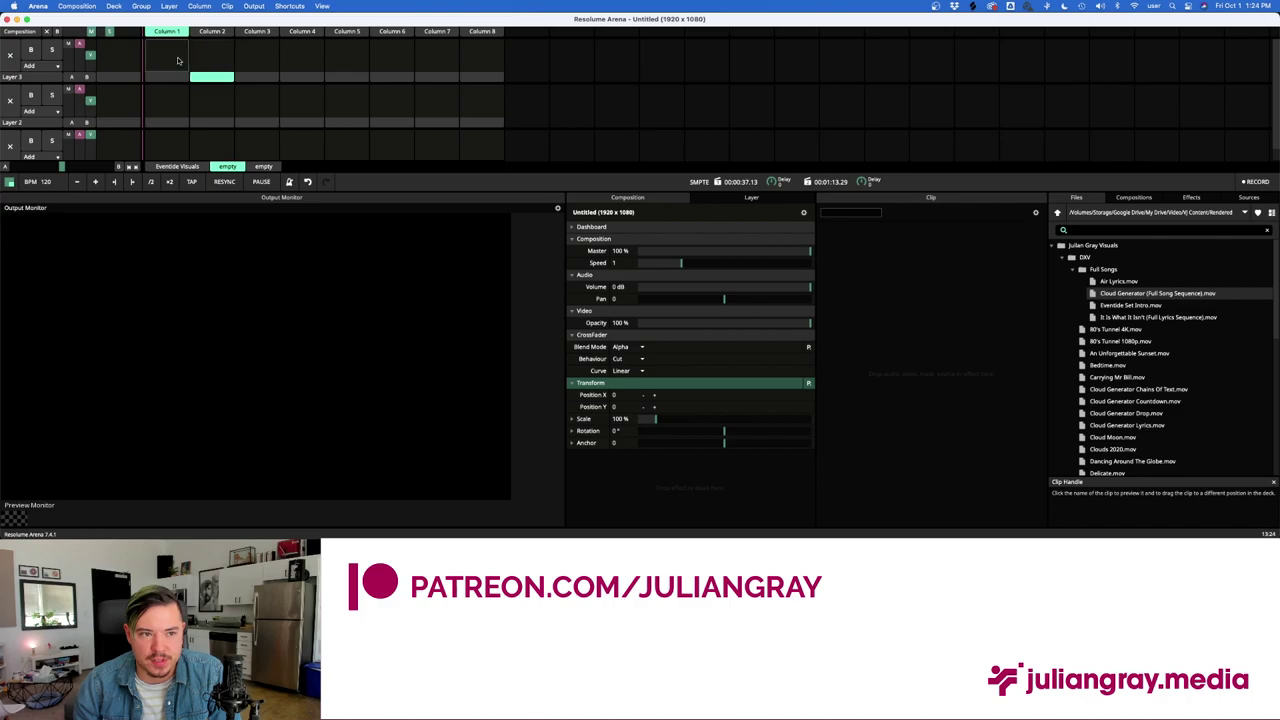
left_click(177, 166)
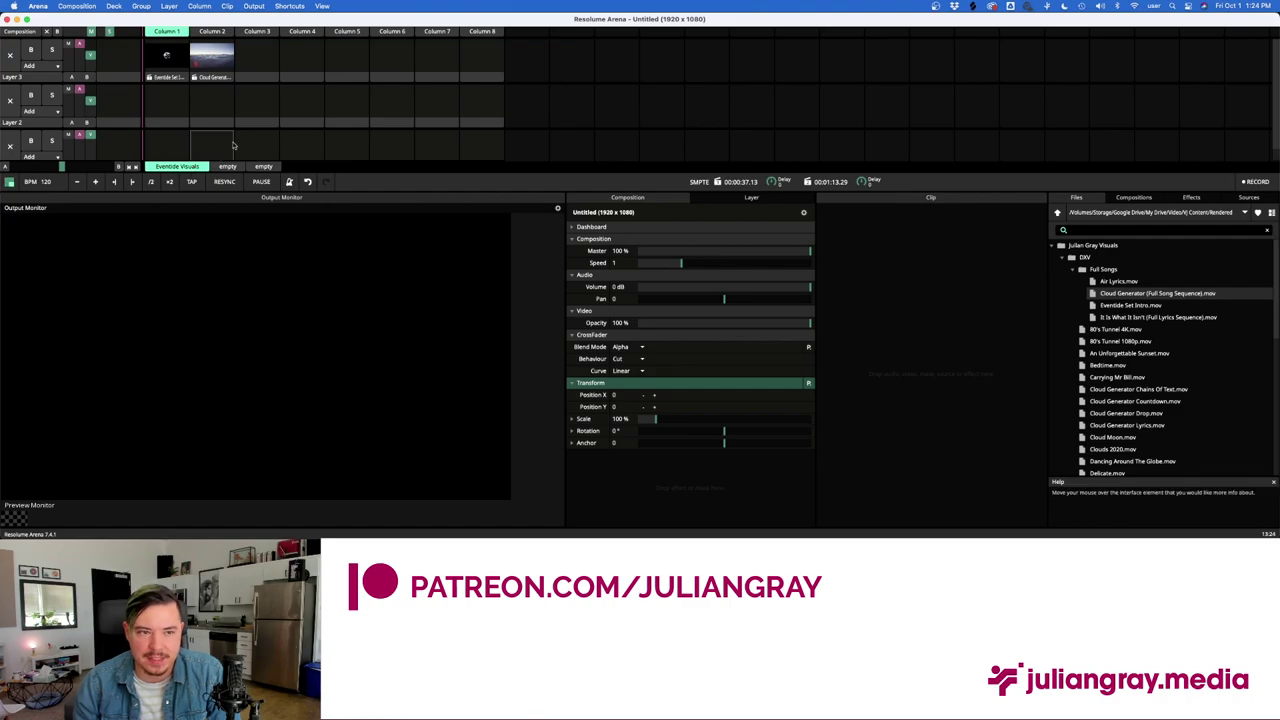
Start editing OSC shortcuts and copy the Eventide Visuals deck's OSC input address, /composition/decks/1/select.
left_click(288, 6)
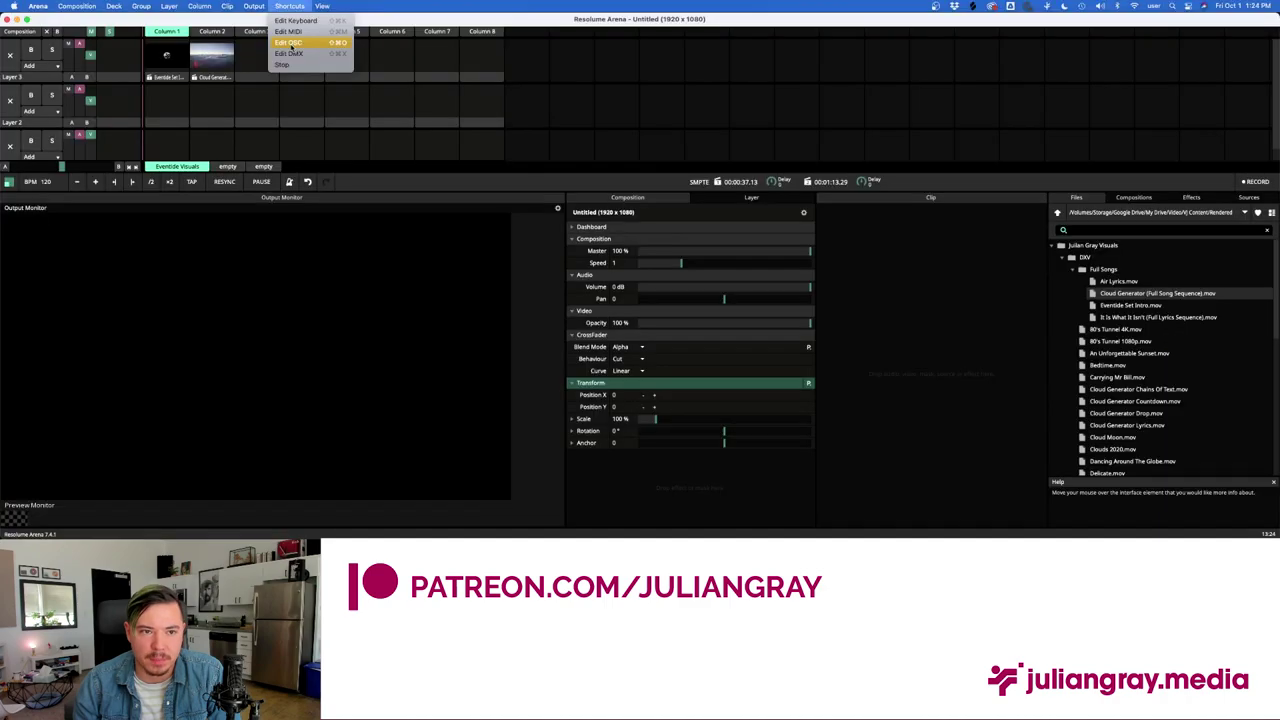
left_click(316, 76)
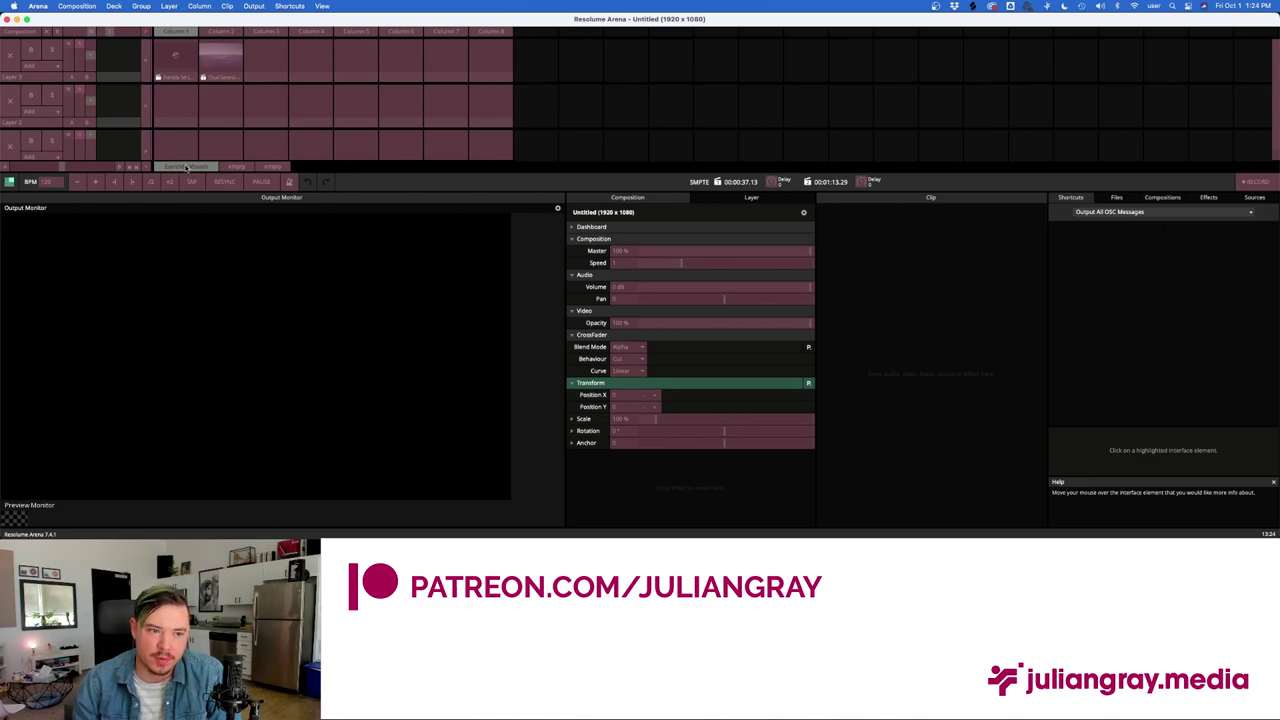
left_click(185, 167)
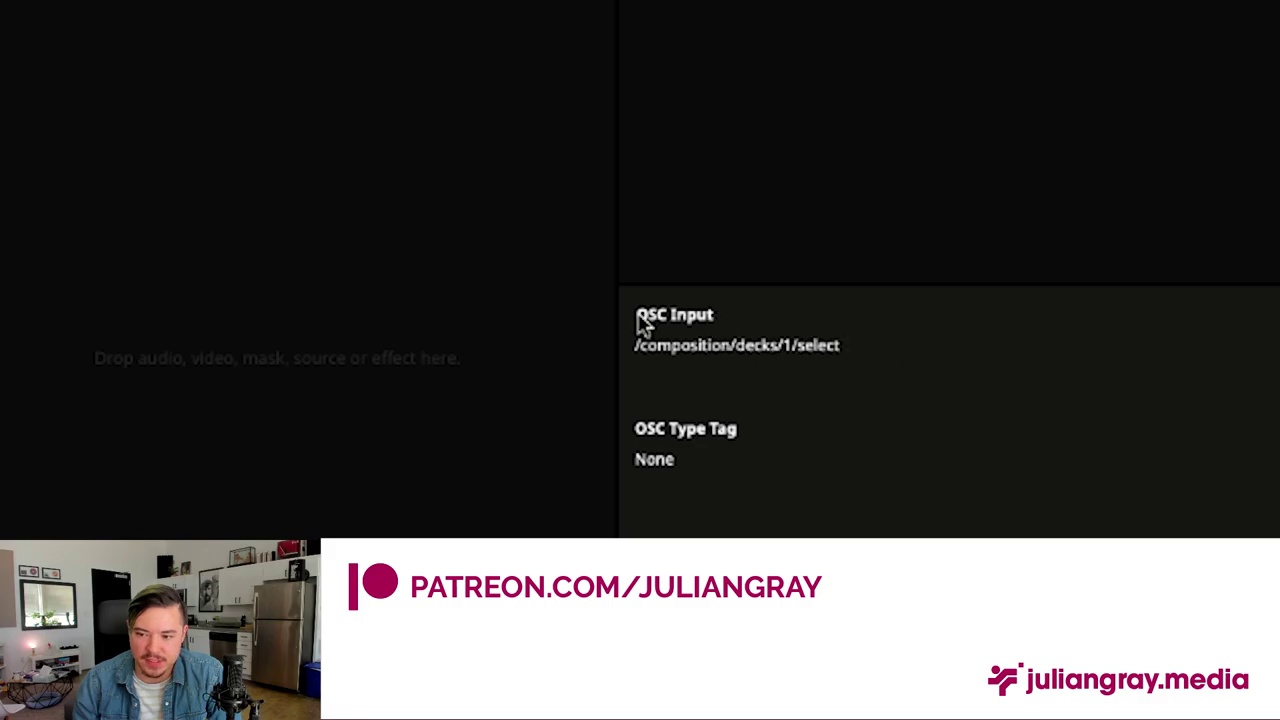
left_click_drag(634, 346, 851, 349)
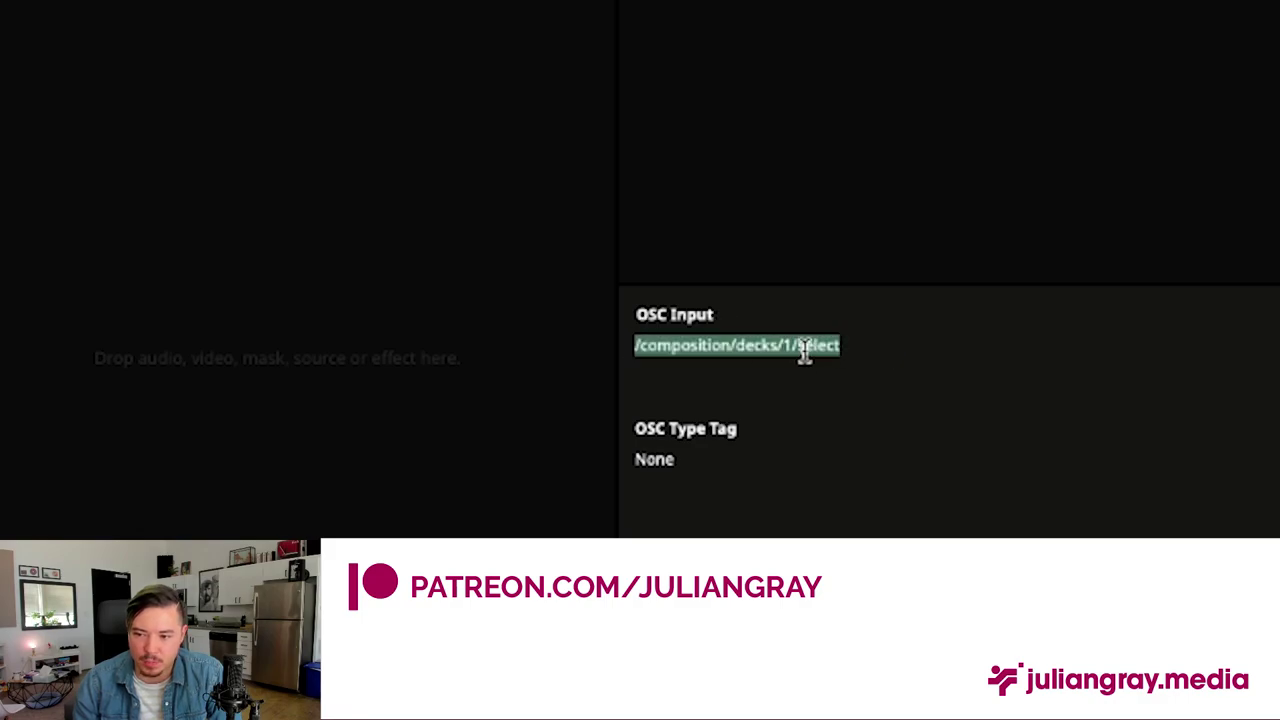
right_click(818, 344)
left_click(740, 222)
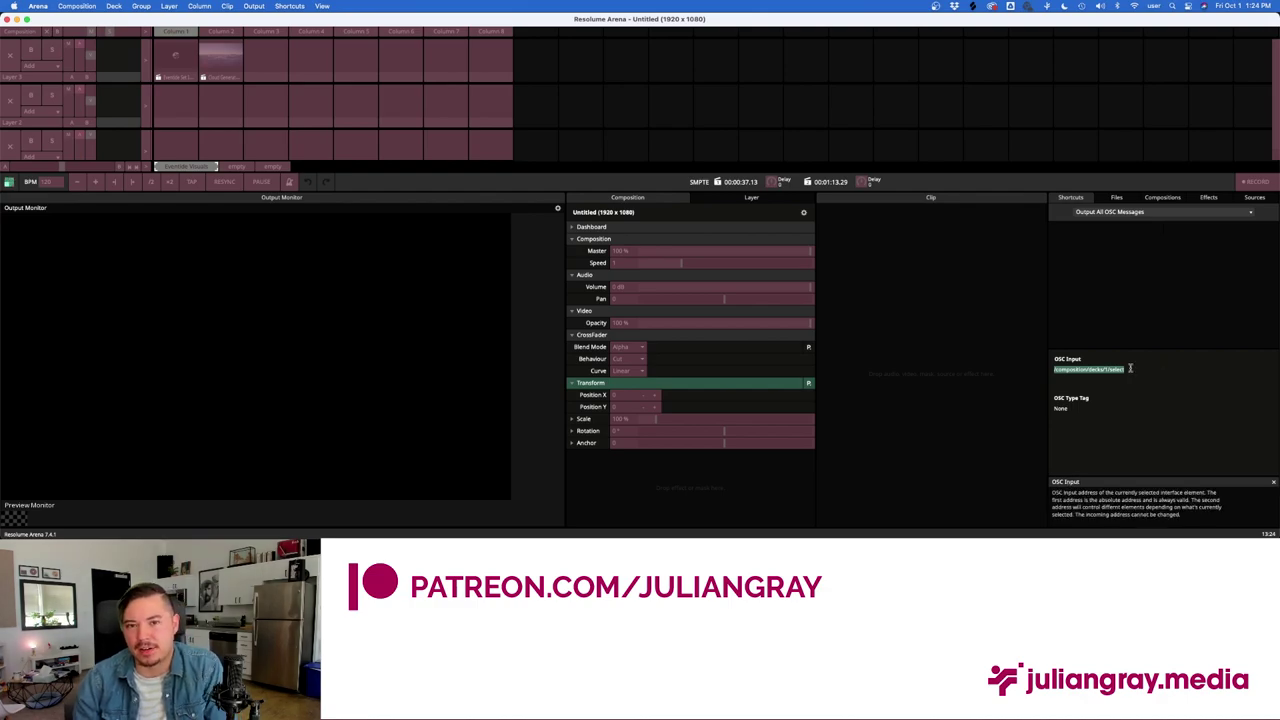
left_click(1128, 367)
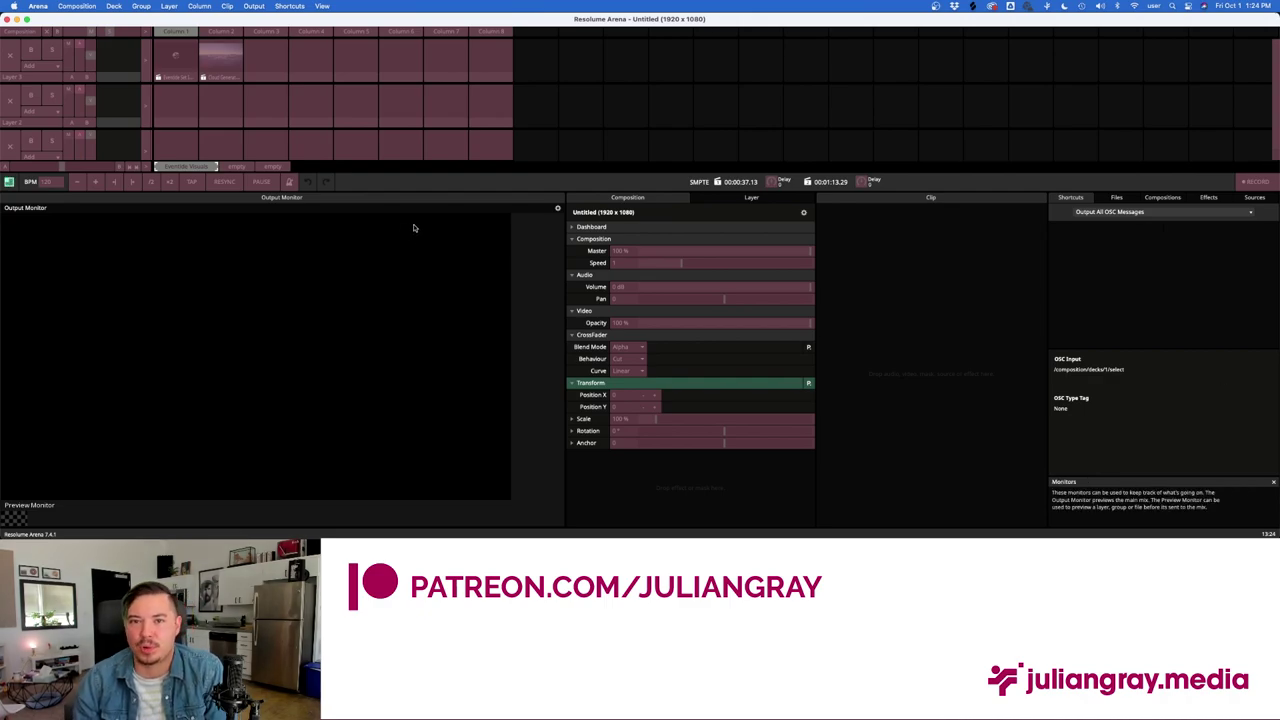
Switch to ShowKontrol and add an OSC Out command with address /composition/decks/1/select to the Hightide entry's layer M executor.
mouse_move(548, 536)
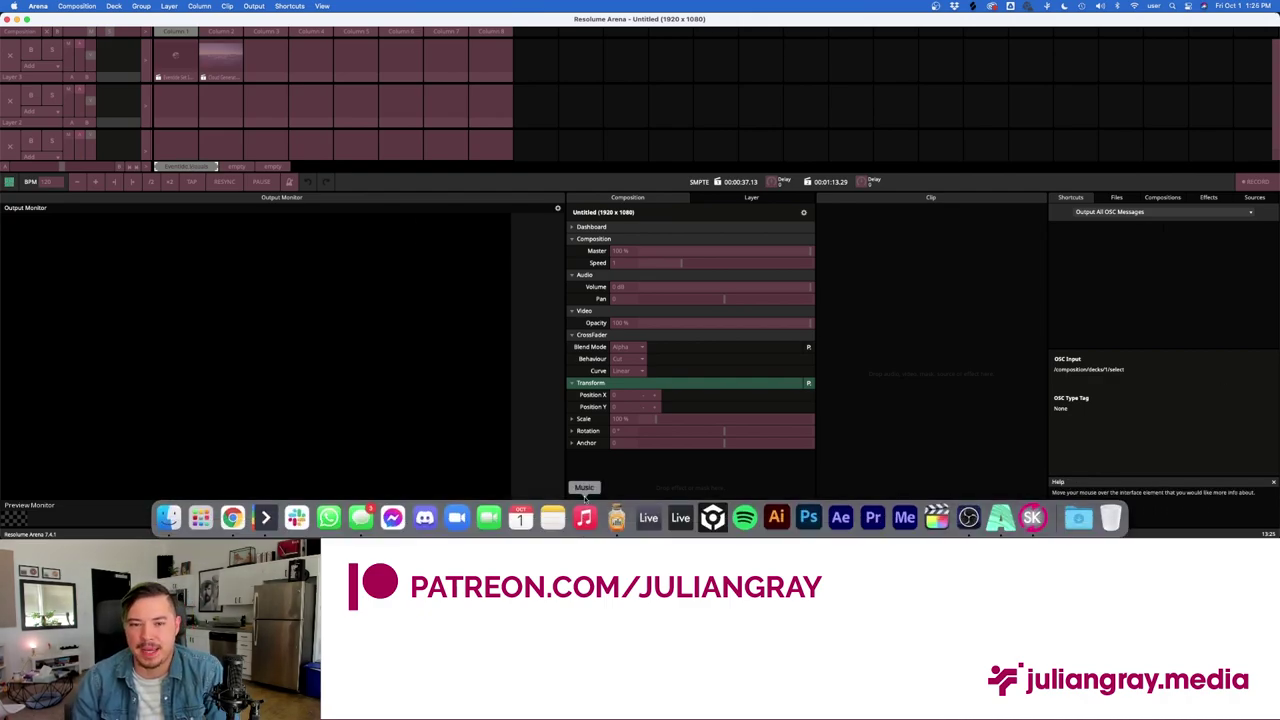
left_click(1032, 517)
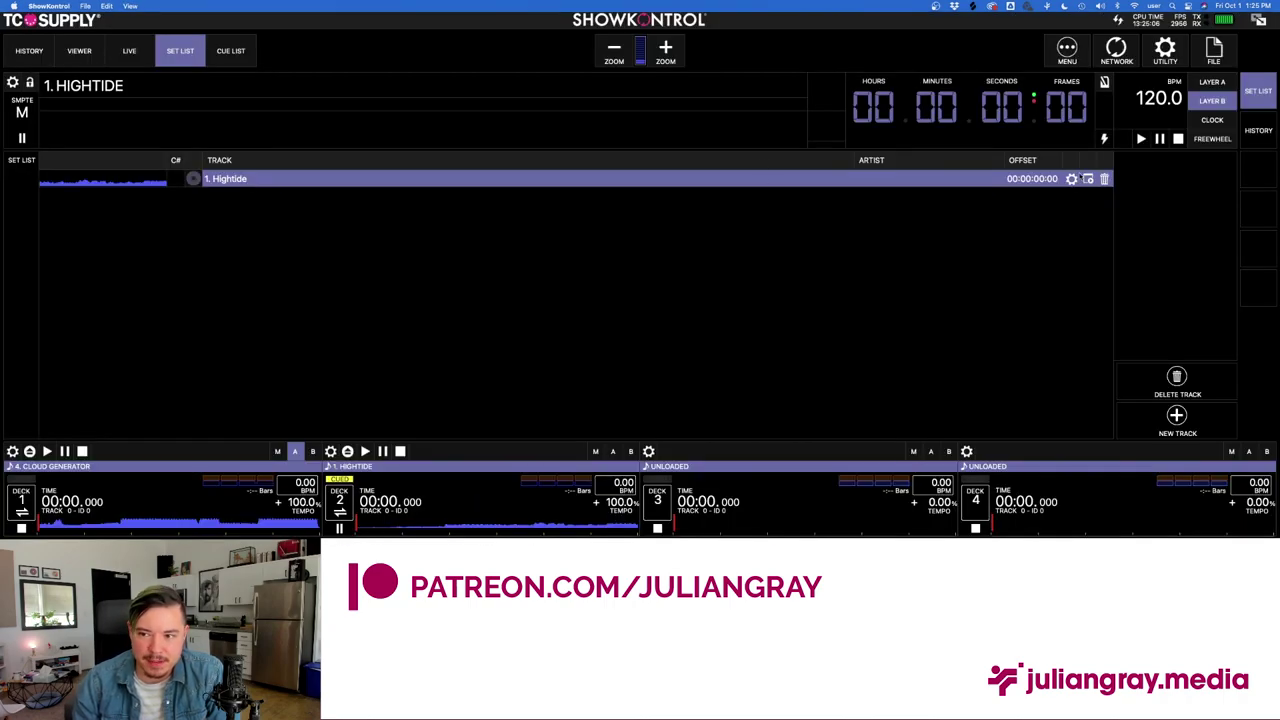
left_click(1071, 179)
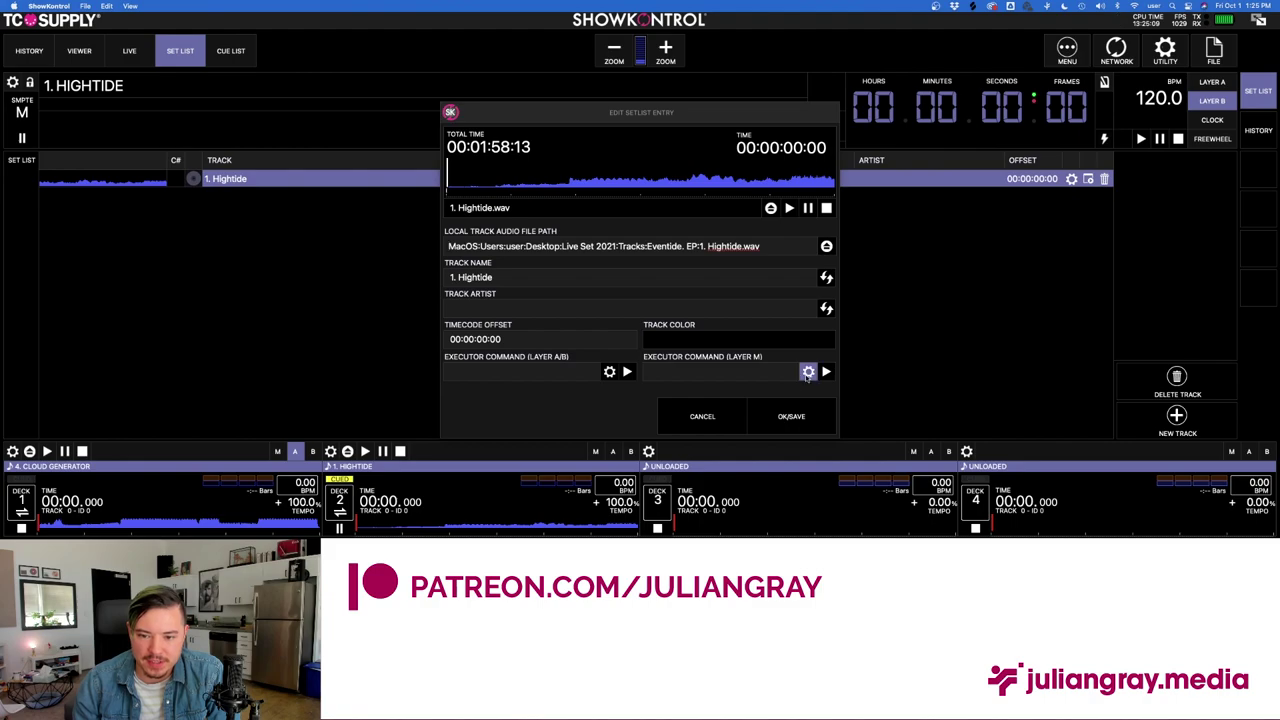
left_click(808, 372)
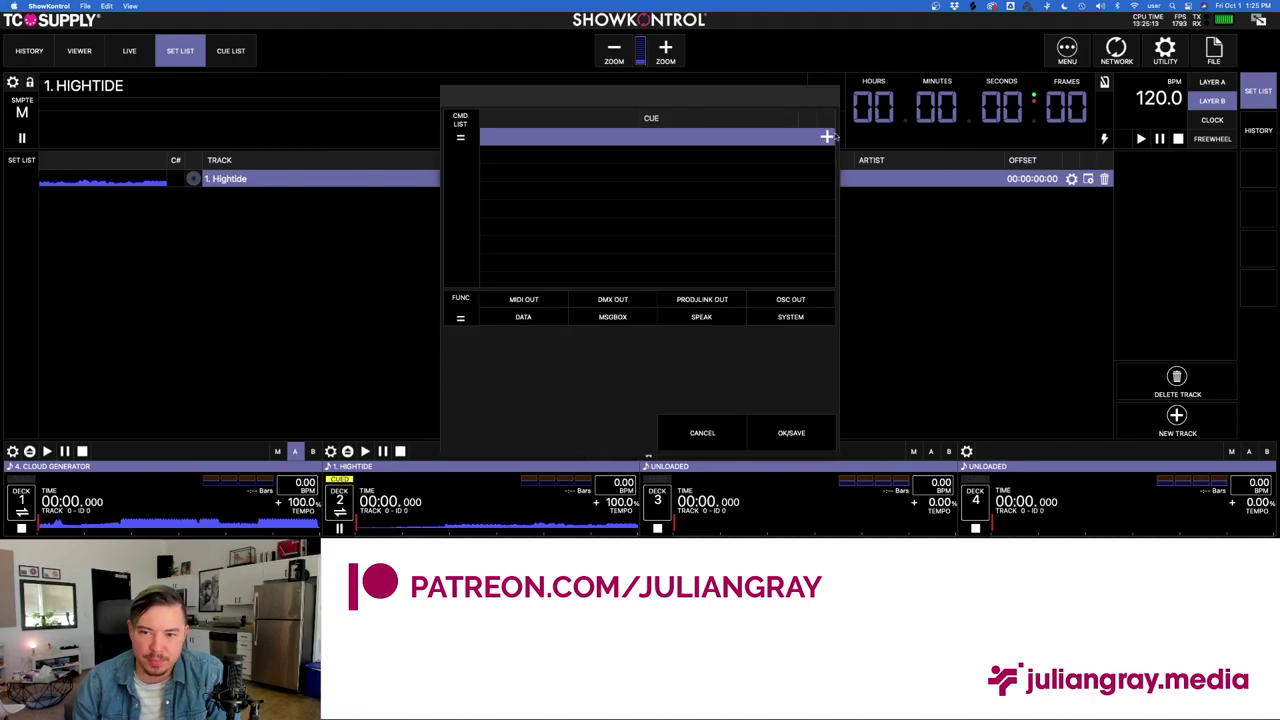
left_click(788, 300)
left_click(537, 356)
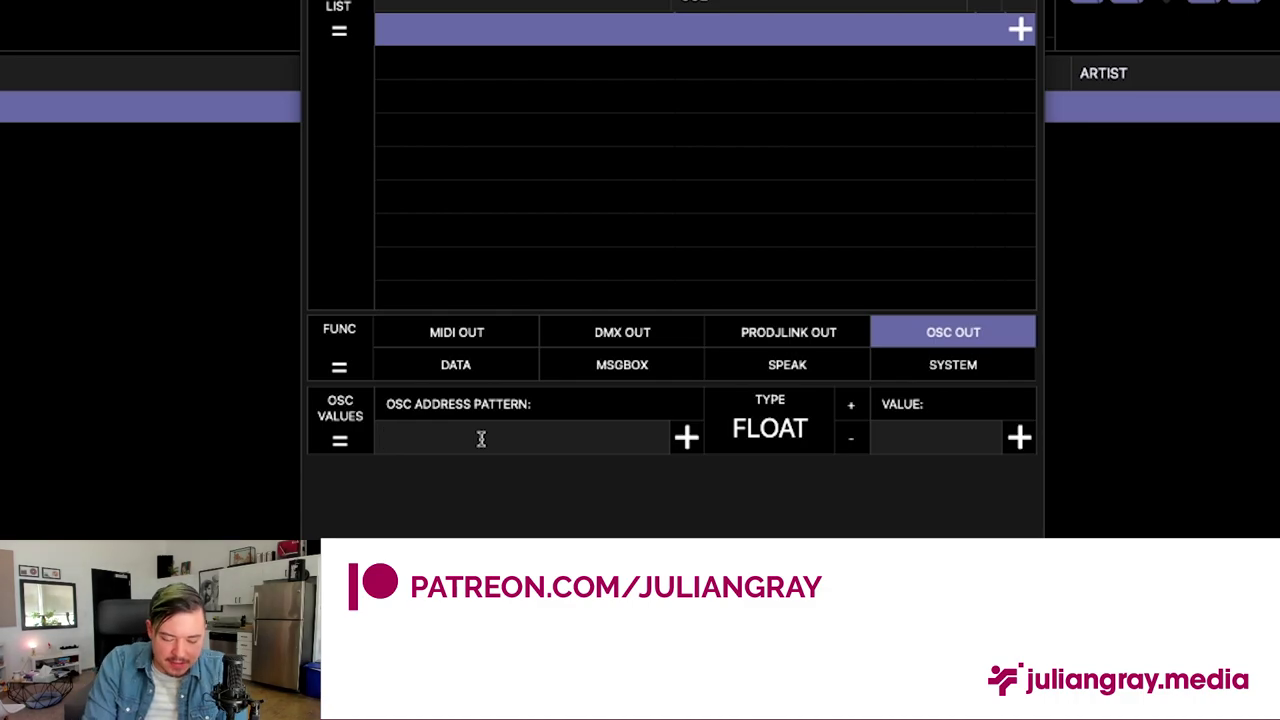
key("super+v")
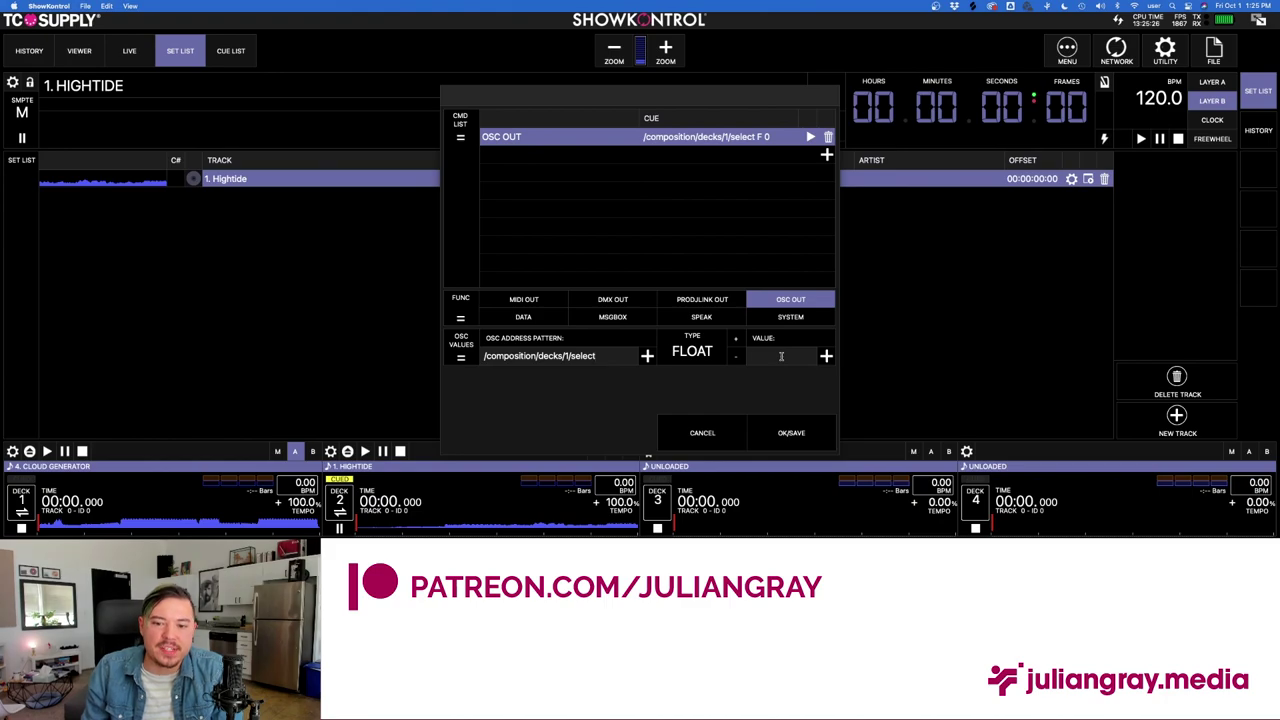
Set the OSC Out command's value to 1 and save the command list.
left_click(781, 356)
type("1")
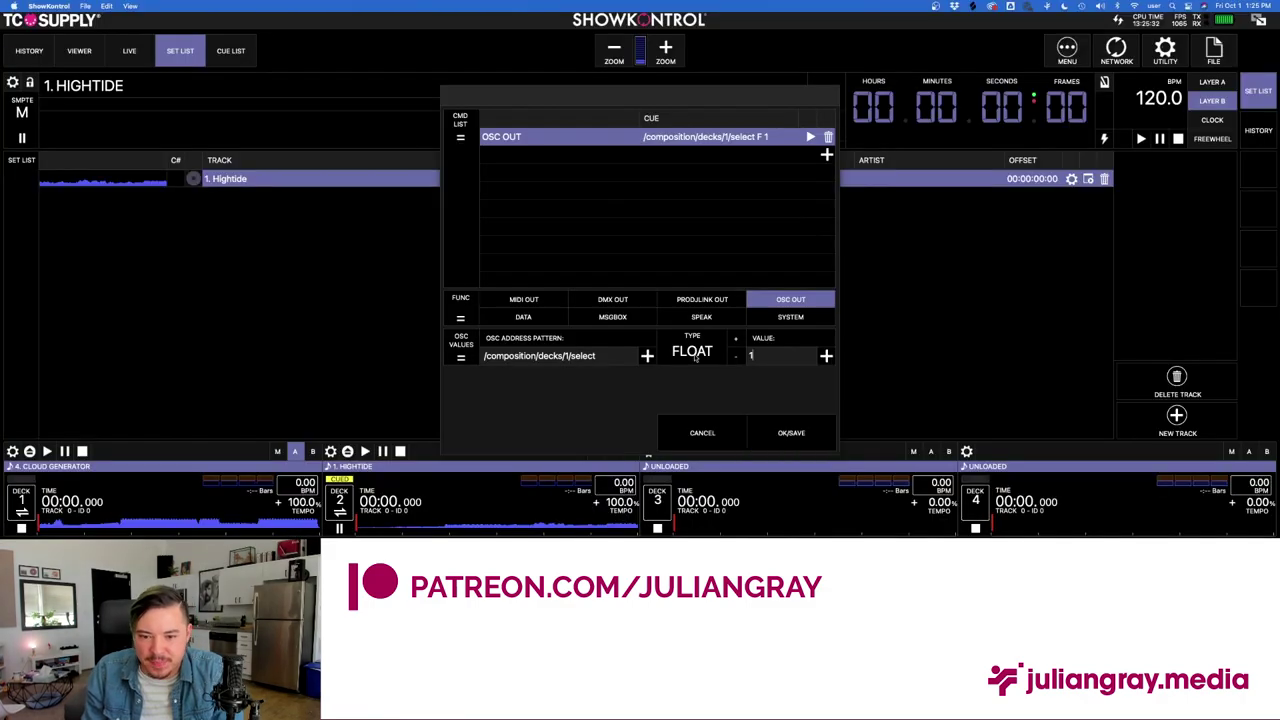
left_click(791, 433)
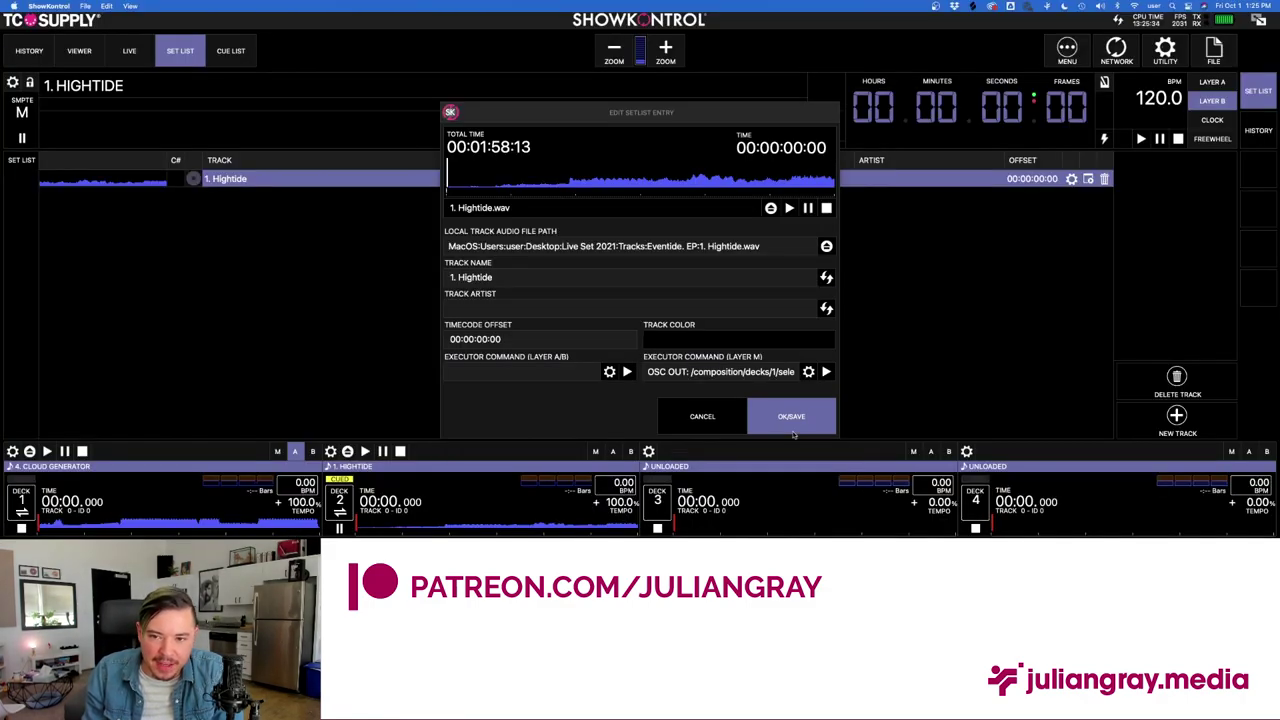
Save the Hightide set list entry and display the live view.
left_click(793, 433)
mouse_move(905, 525)
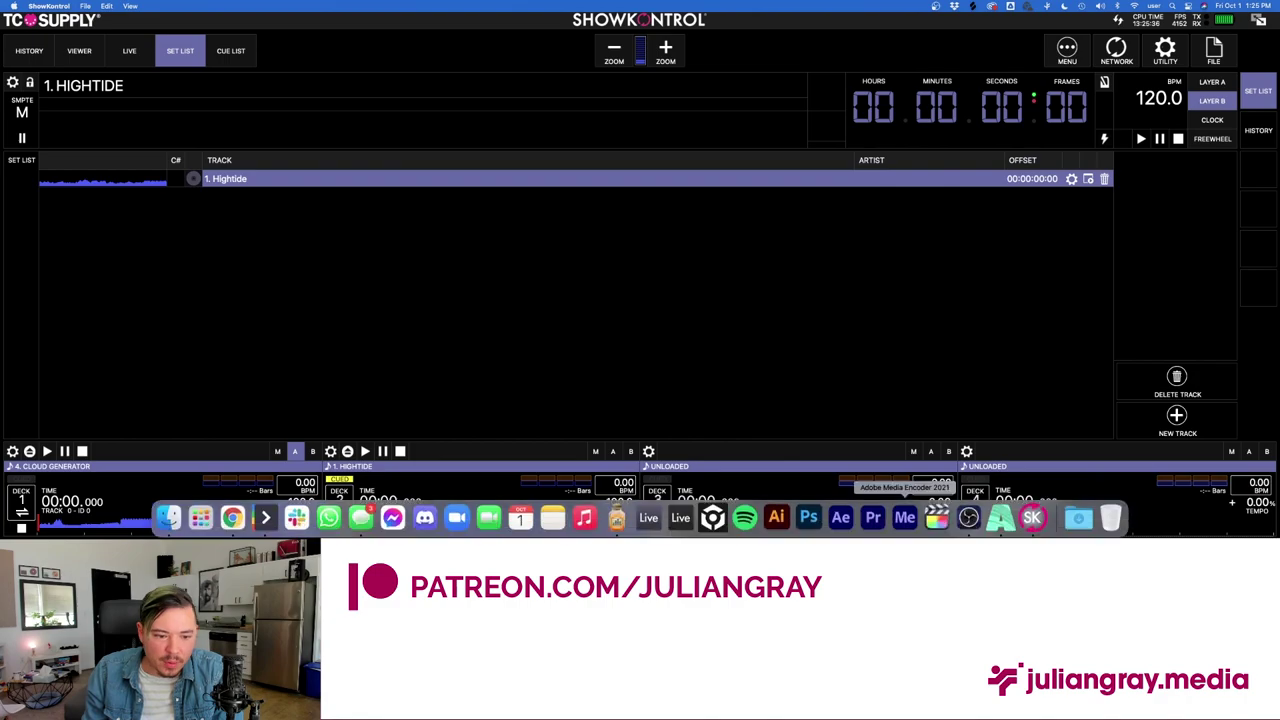
left_click(595, 452)
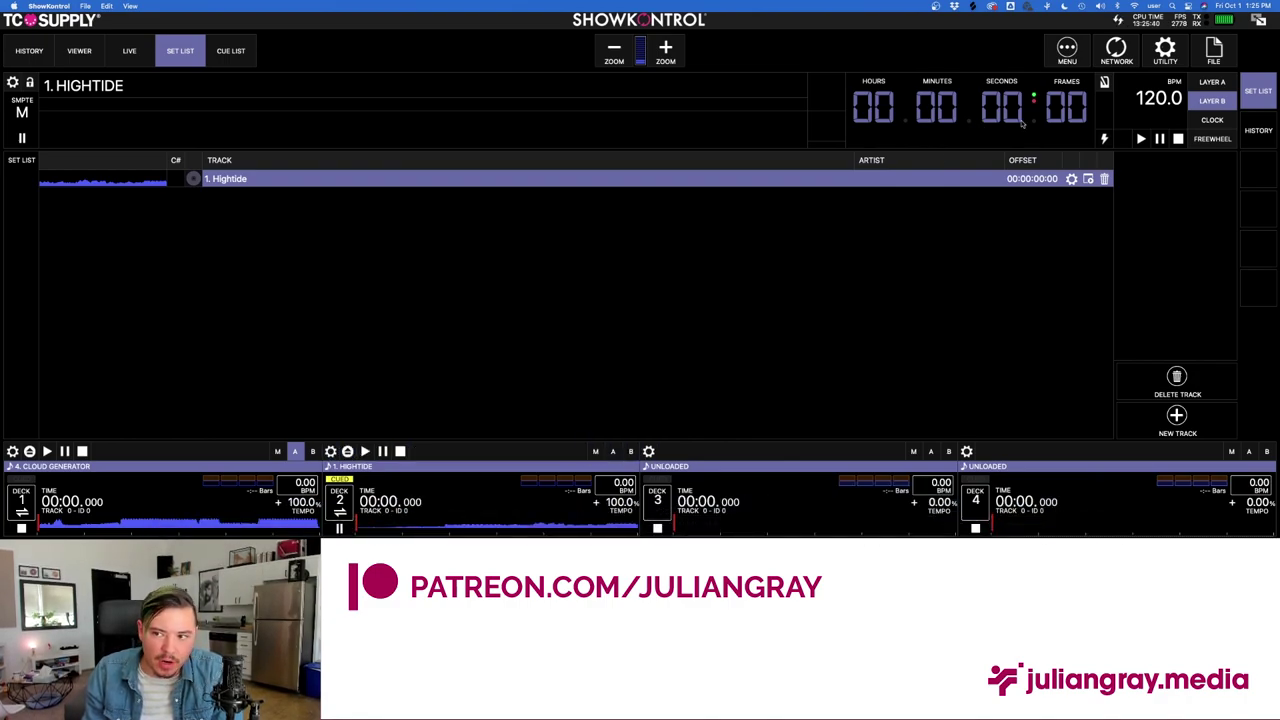
left_click(130, 52)
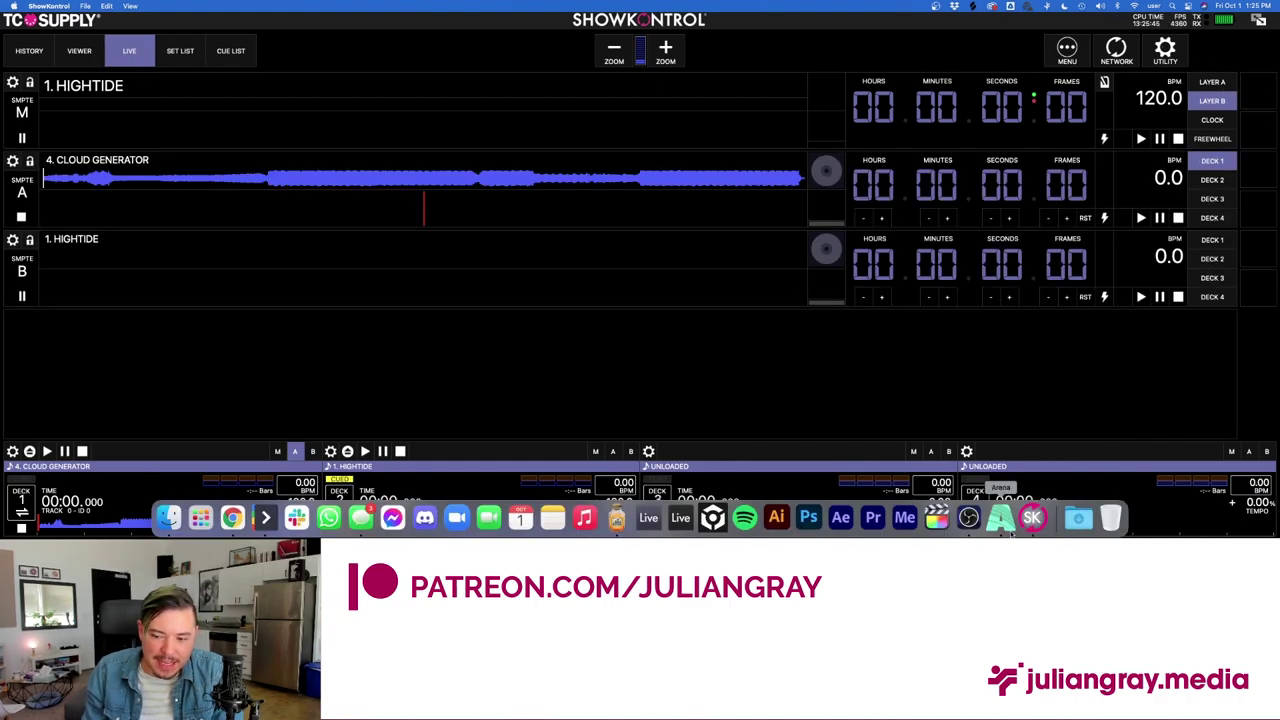
Switch to Resolume Arena, stop editing OSC shortcuts, and select the third, empty deck.
left_click(1004, 524)
left_click(289, 6)
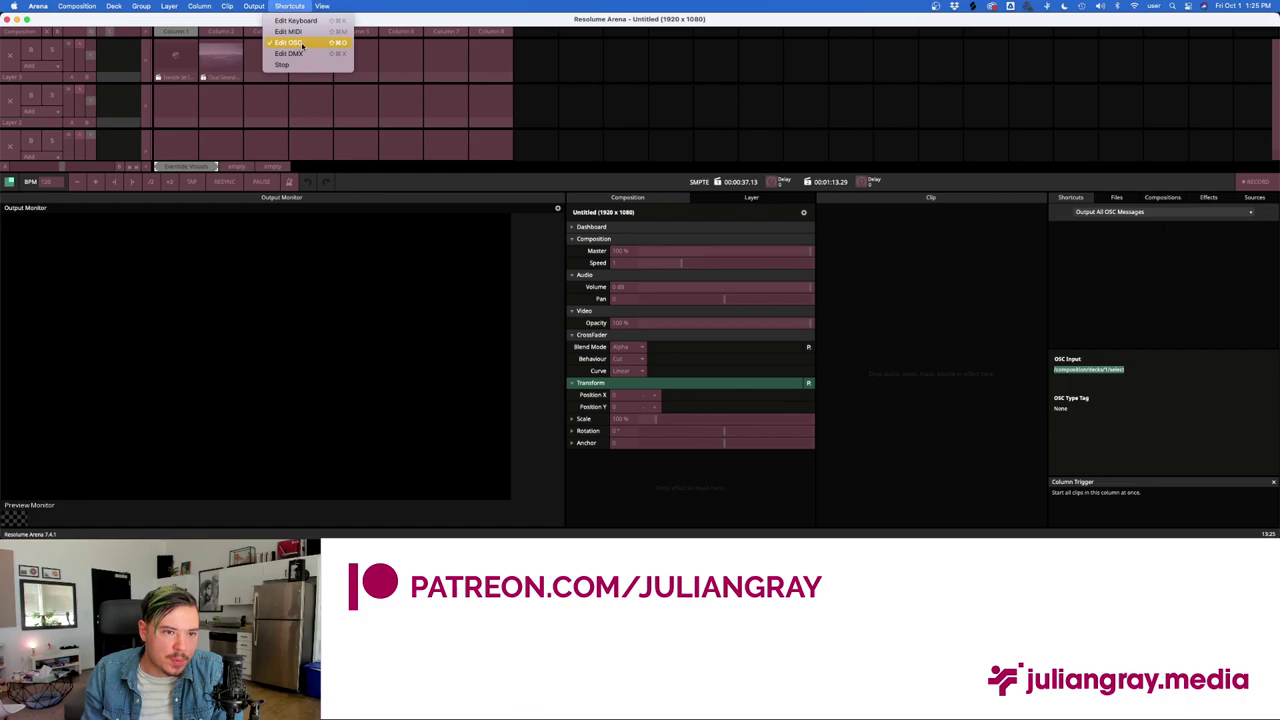
left_click(300, 43)
left_click(262, 166)
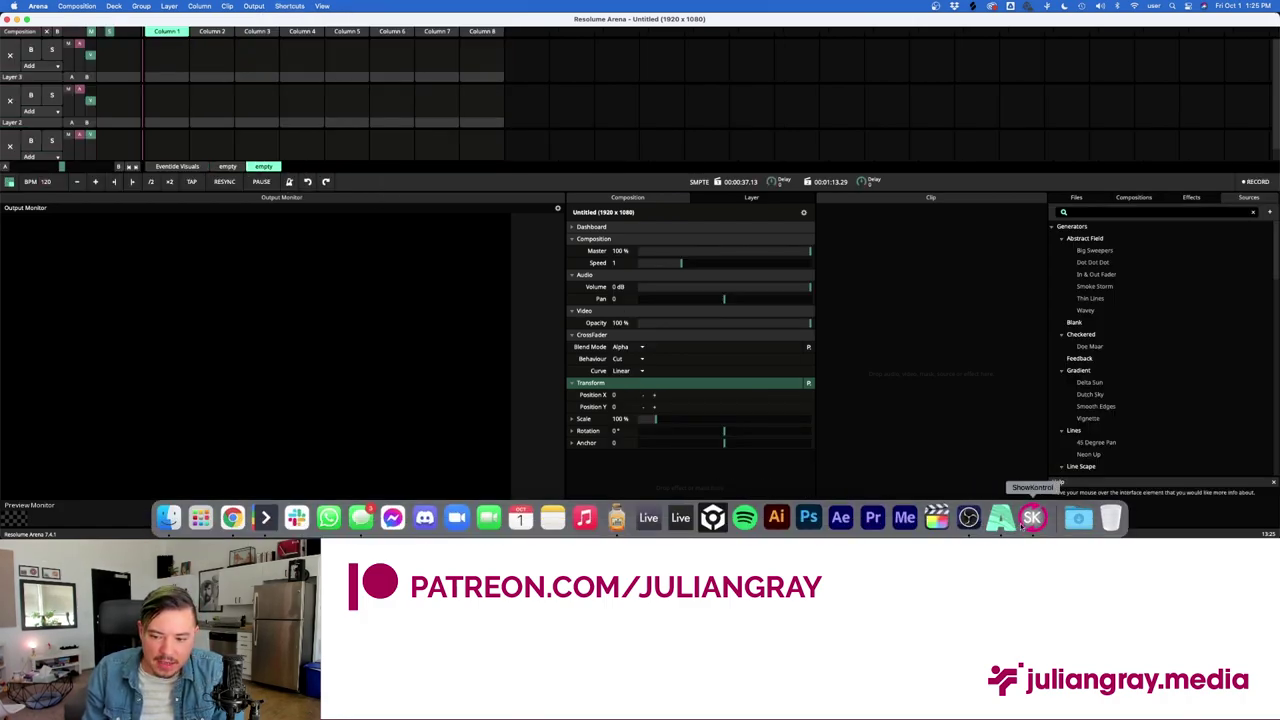
Switch to ShowKontrol, shift its window aside to check which Resolume deck is selected, and move the window back.
left_click(1024, 524)
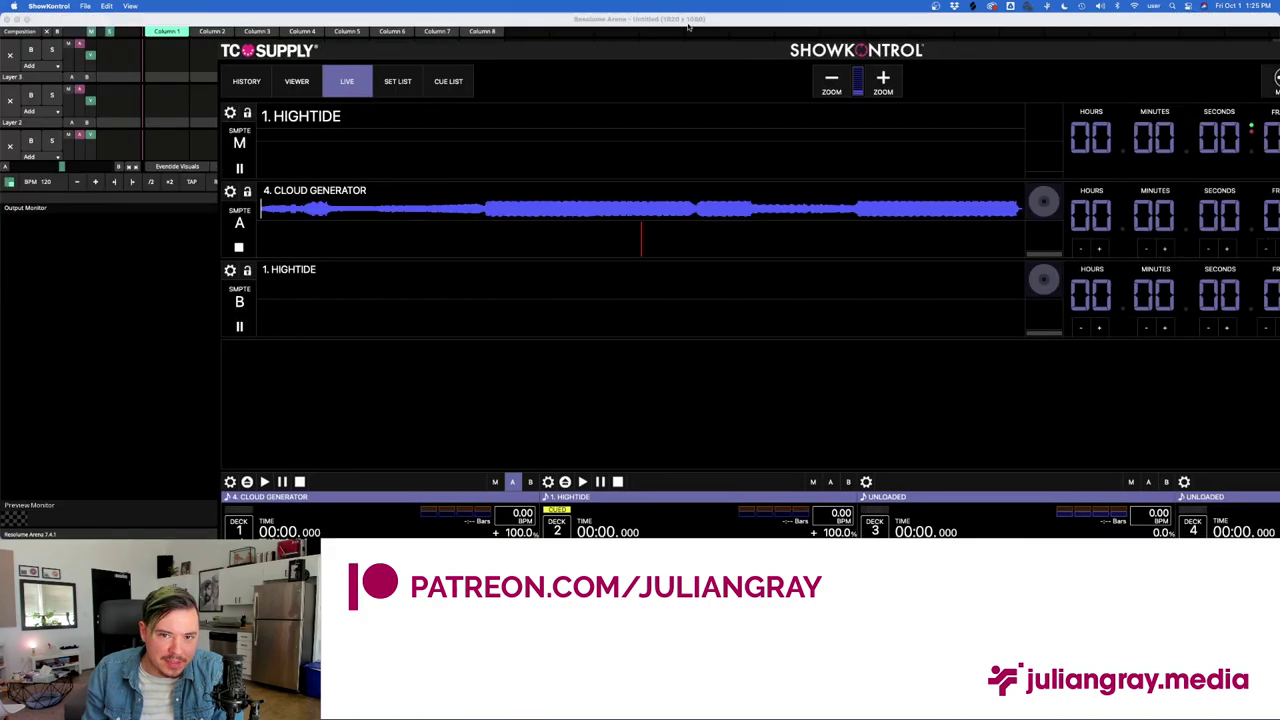
left_click(688, 28)
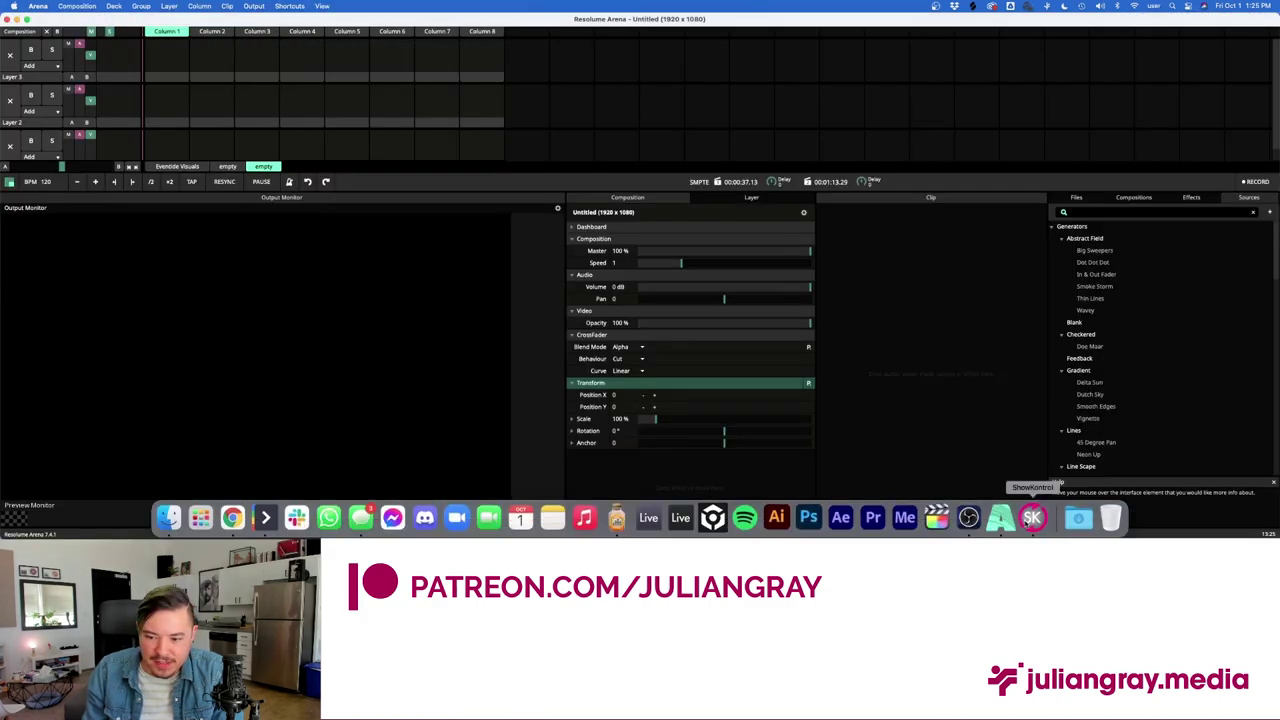
left_click(1033, 517)
left_click_drag(619, 57, 932, 22)
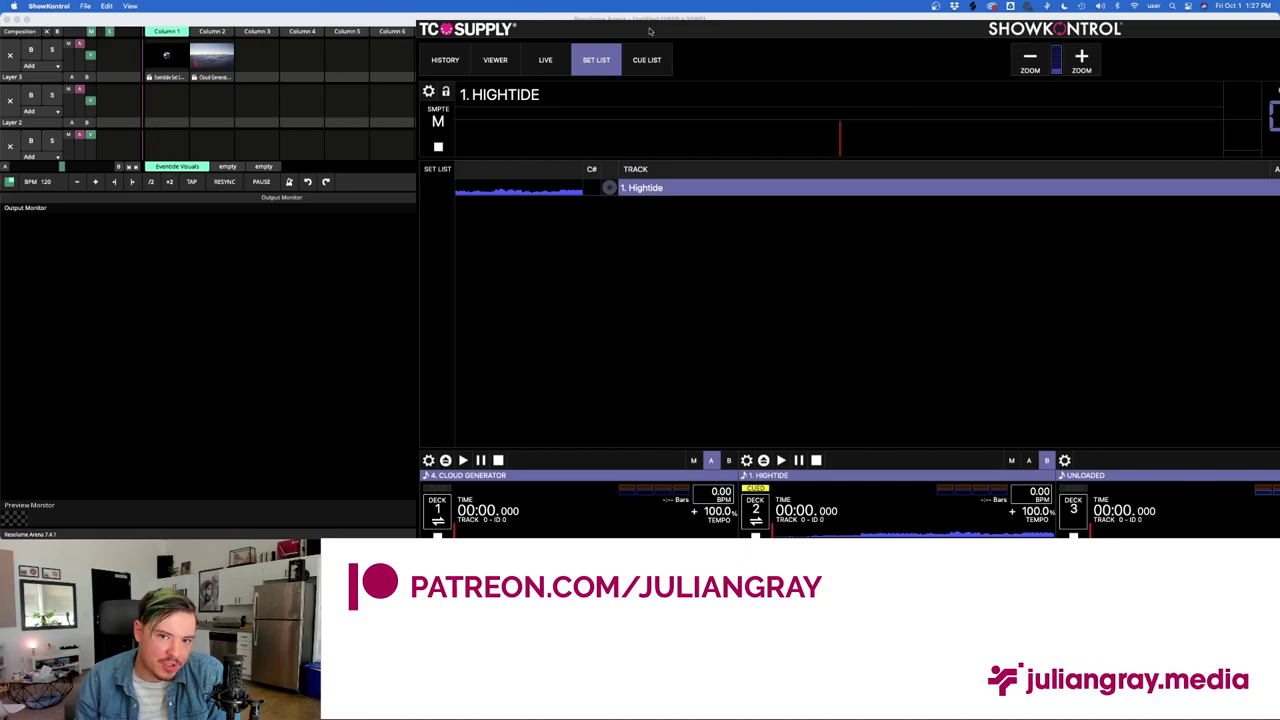
left_click_drag(652, 31, 235, 24)
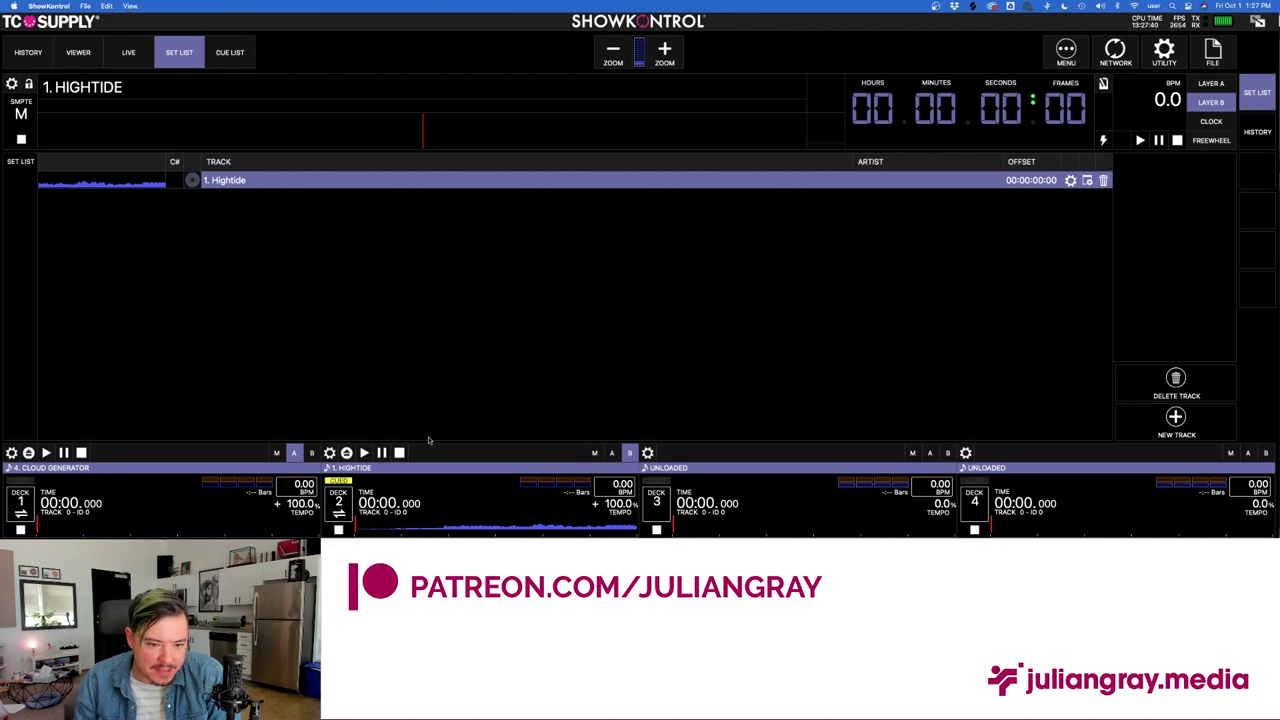
Review the command list of the Hightide entry's layer M executor and save the entry.
left_click(1070, 180)
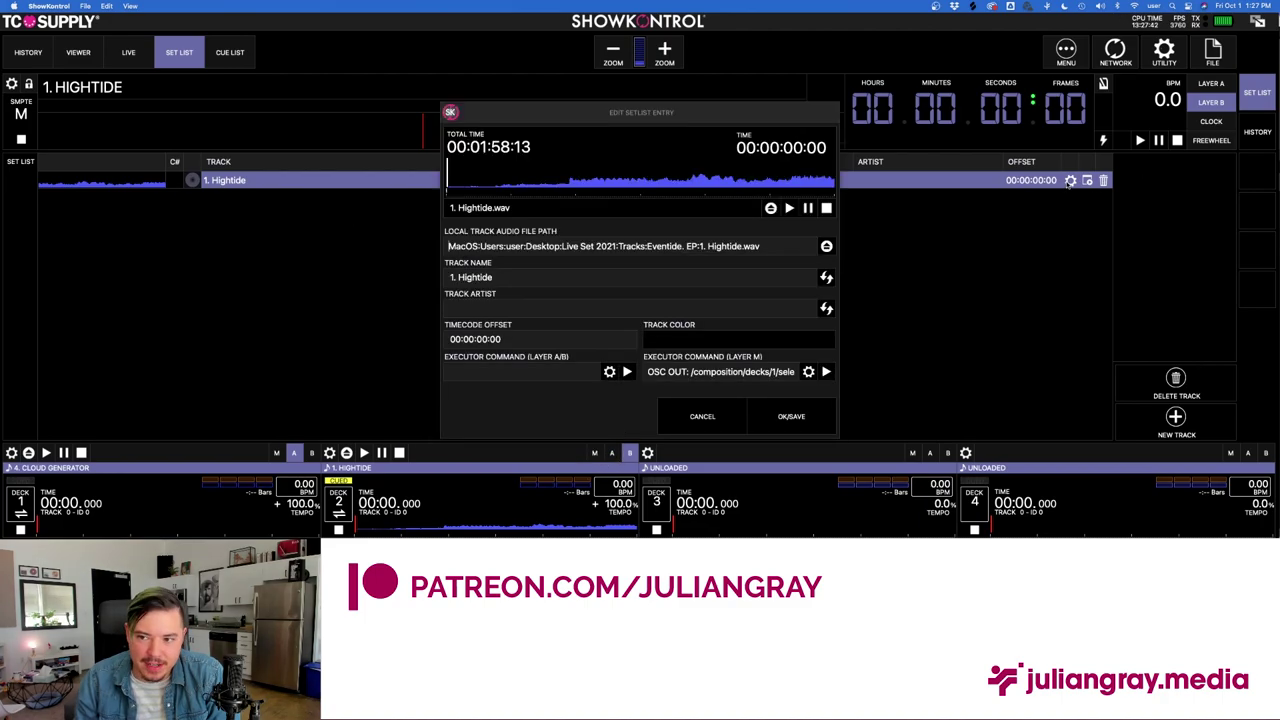
left_click(634, 369)
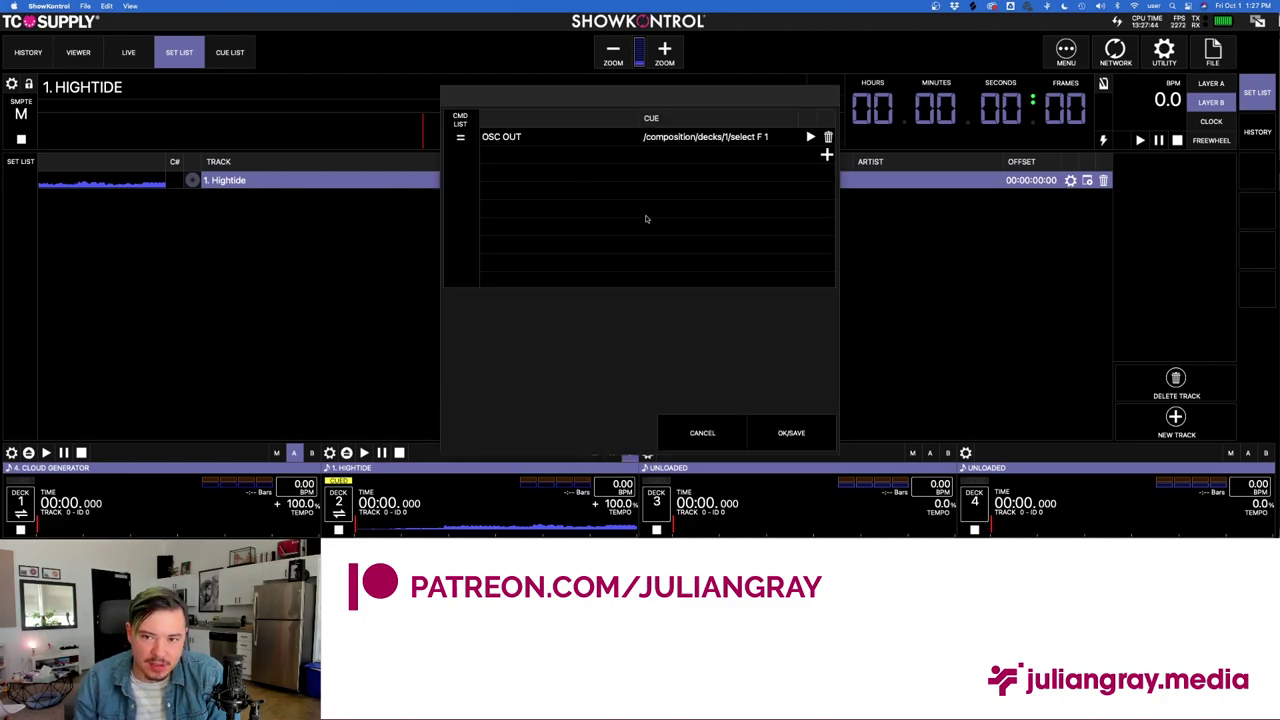
left_click(760, 432)
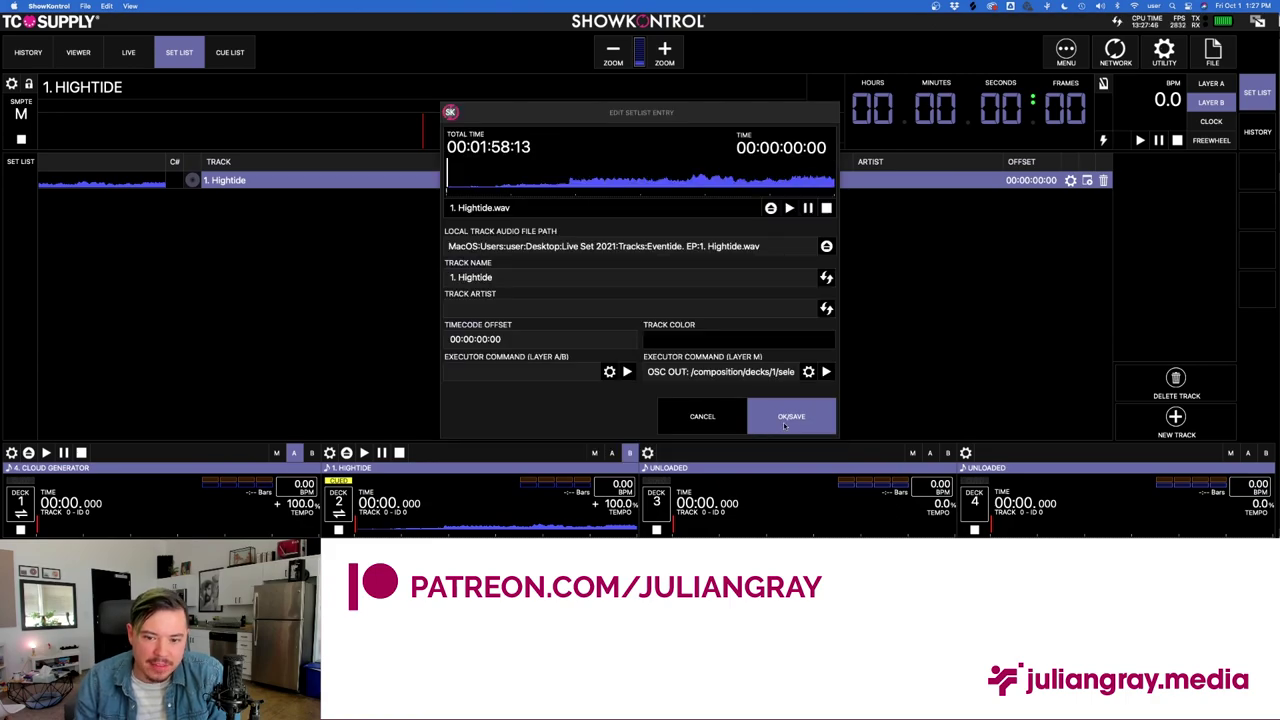
left_click(801, 423)
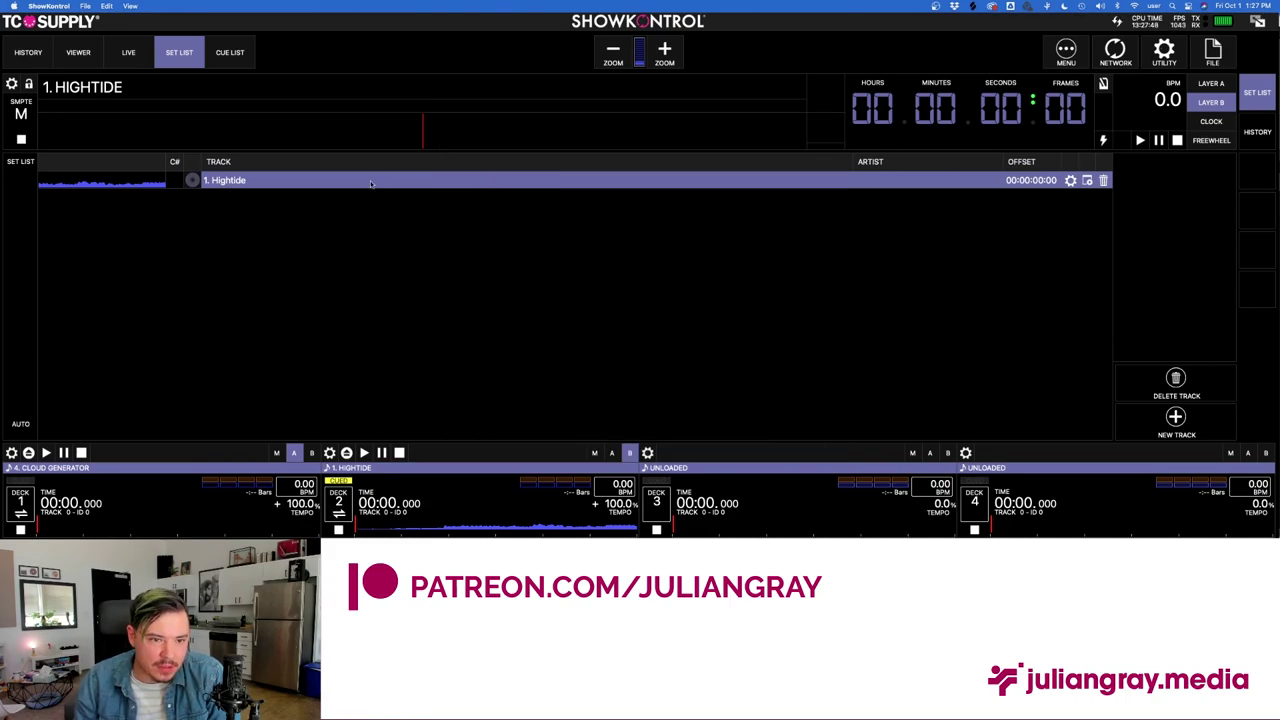
Show Hightide's cue list, uncover Resolume's deck and clips behind the window, and bring the window back.
left_click(226, 53)
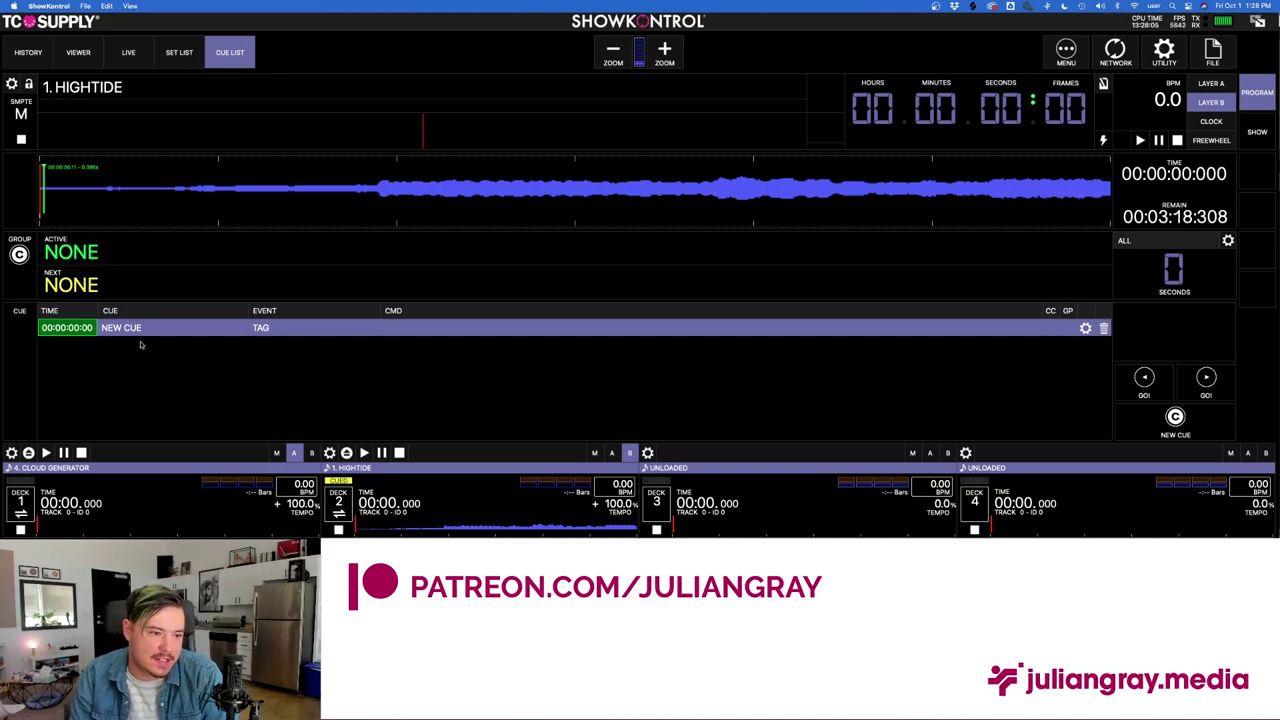
left_click_drag(523, 24, 818, 141)
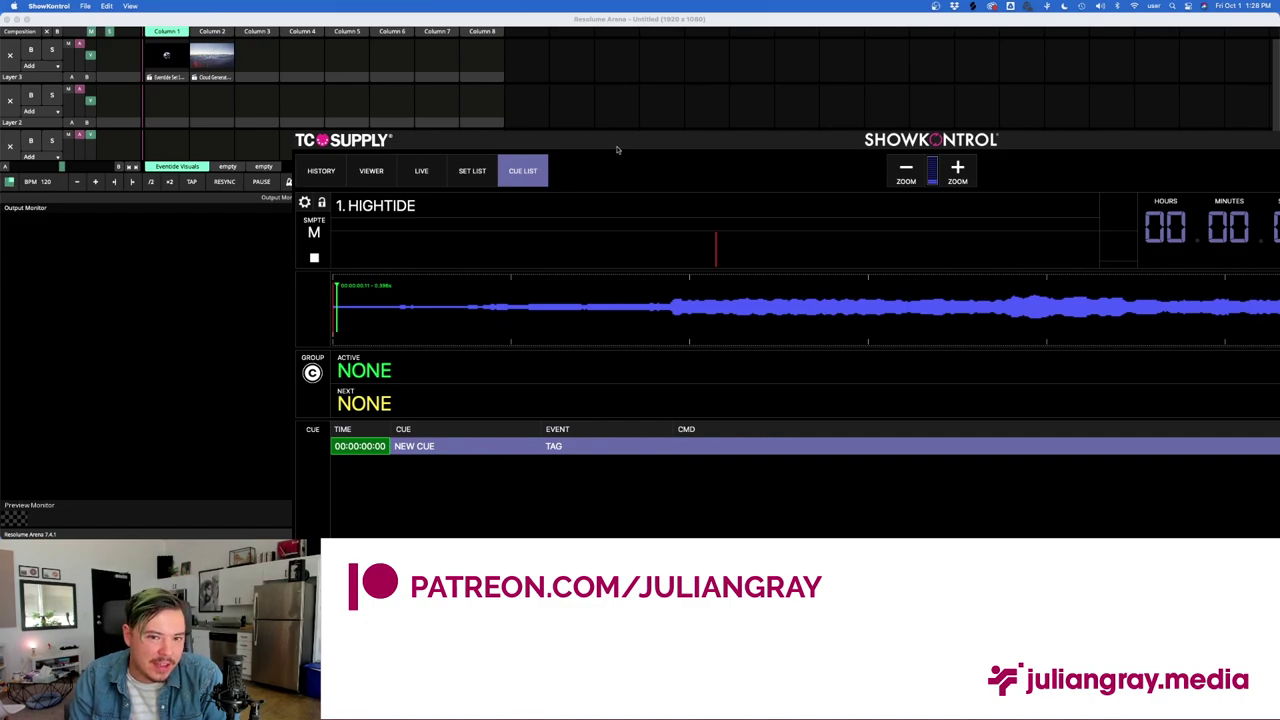
left_click_drag(618, 148, 533, 28)
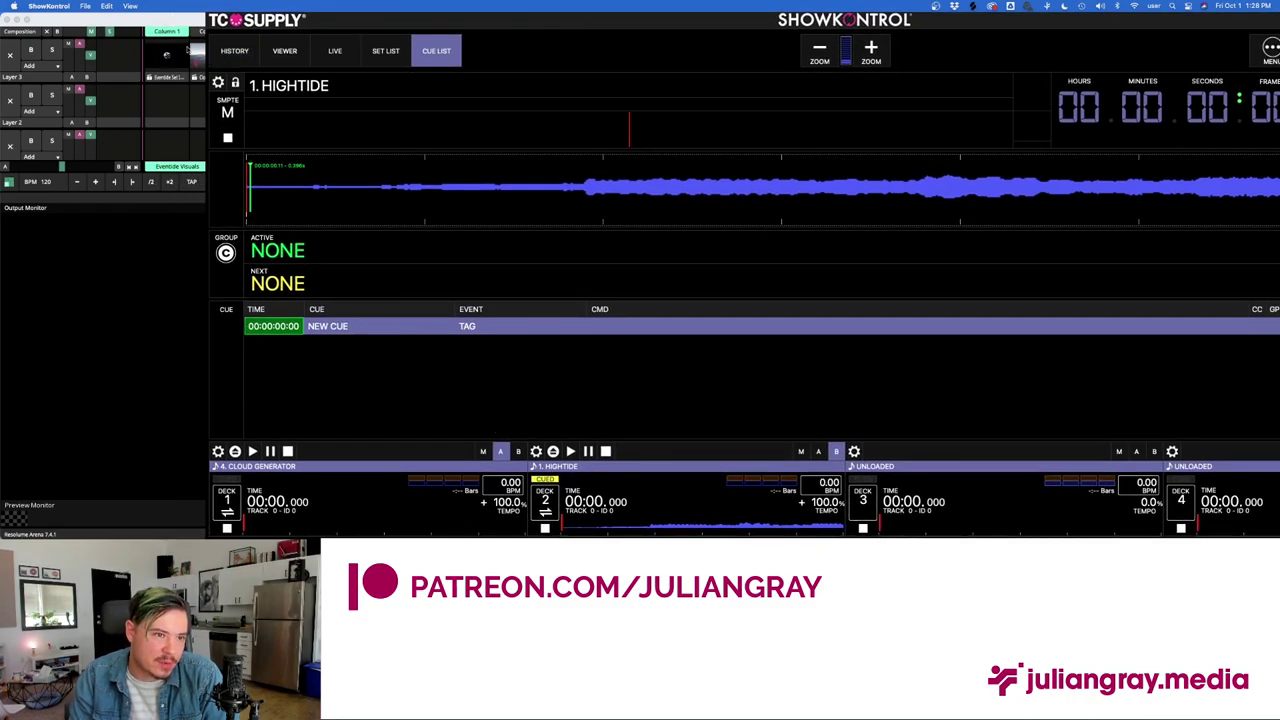
left_click_drag(474, 18, 264, 29)
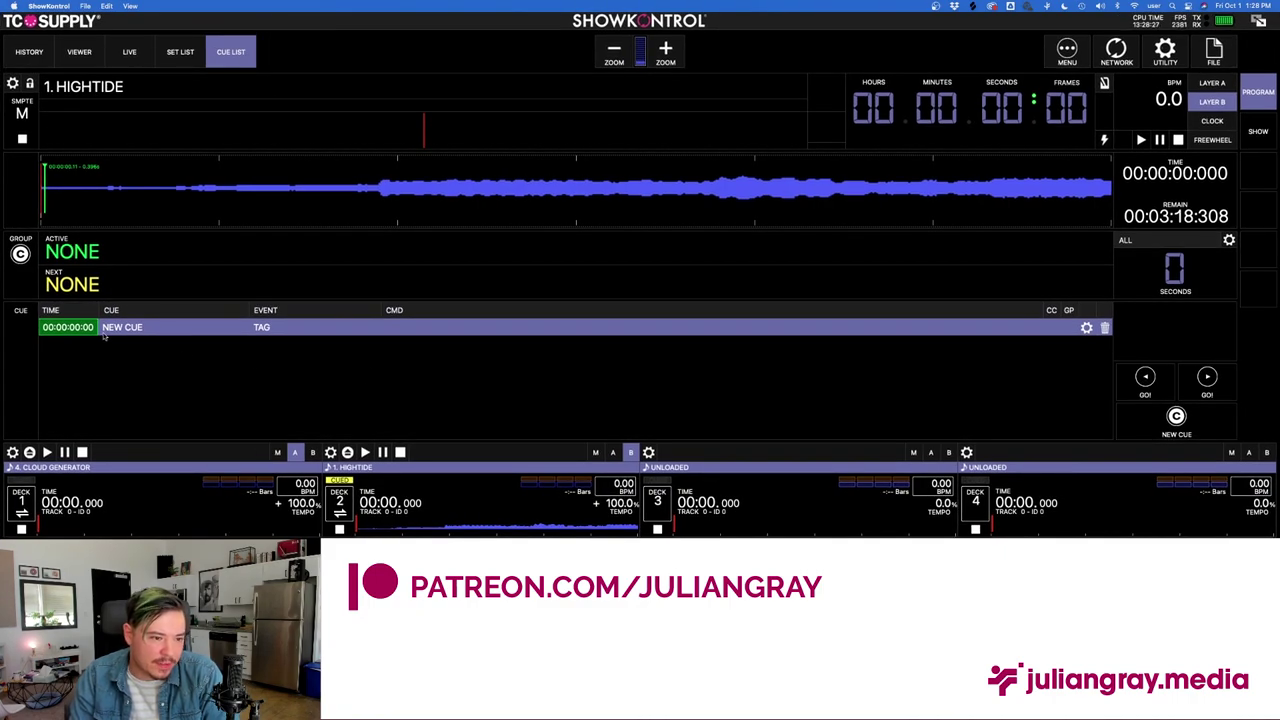
Add a second cue to Hightide's cue list and set its time to 00:00:10:00.
double_click(178, 327)
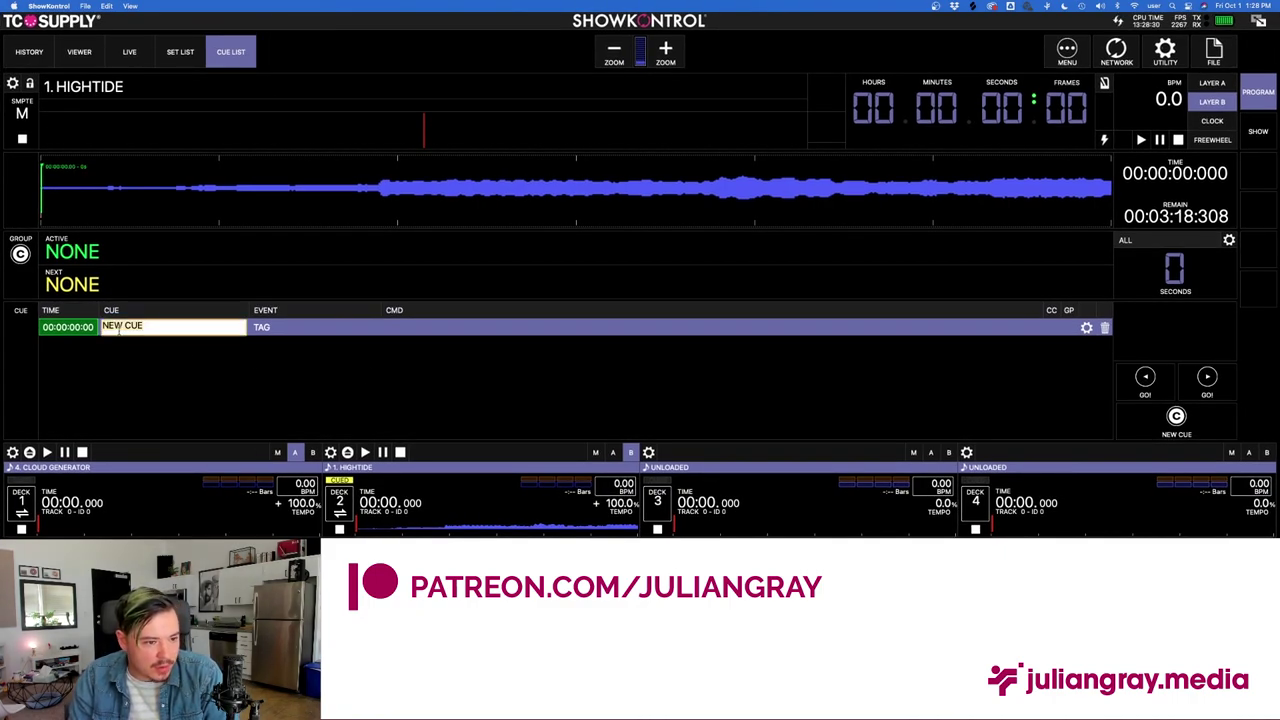
key("Return")
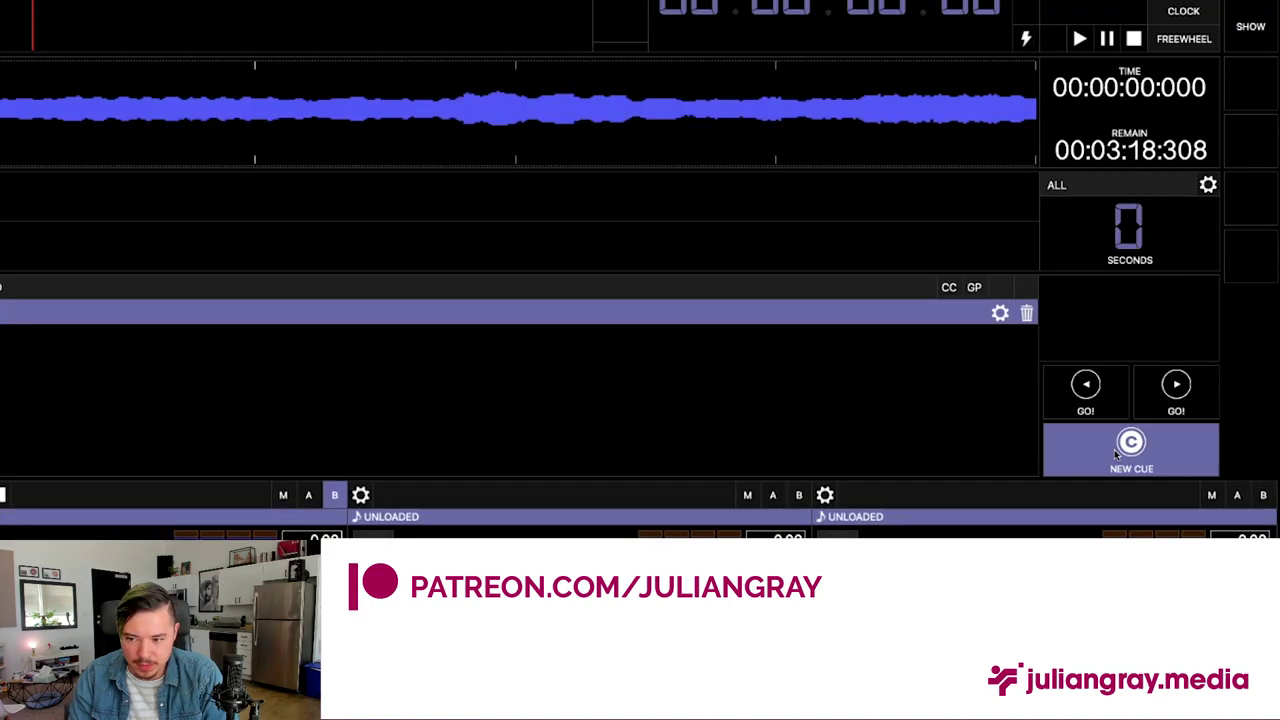
left_click(1176, 416)
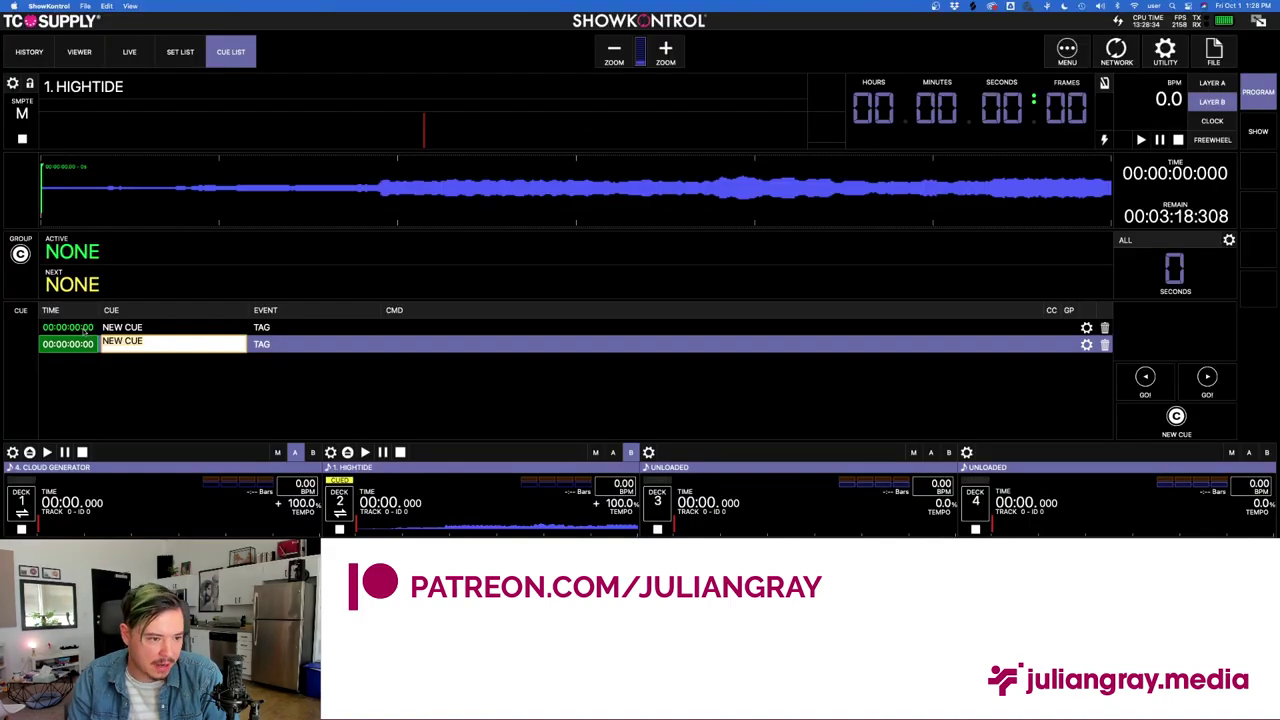
double_click(92, 344)
key("BackSpace")
key("BackSpace")
key("BackSpace")
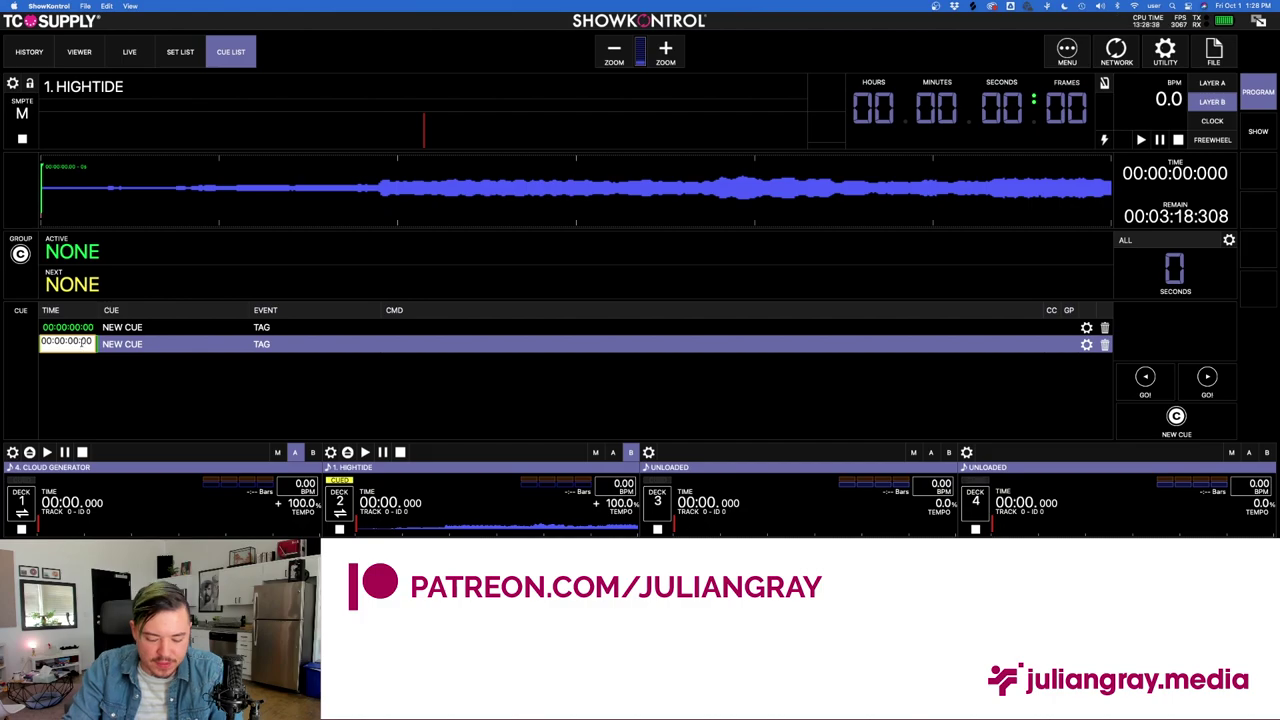
type("1")
key("Return")
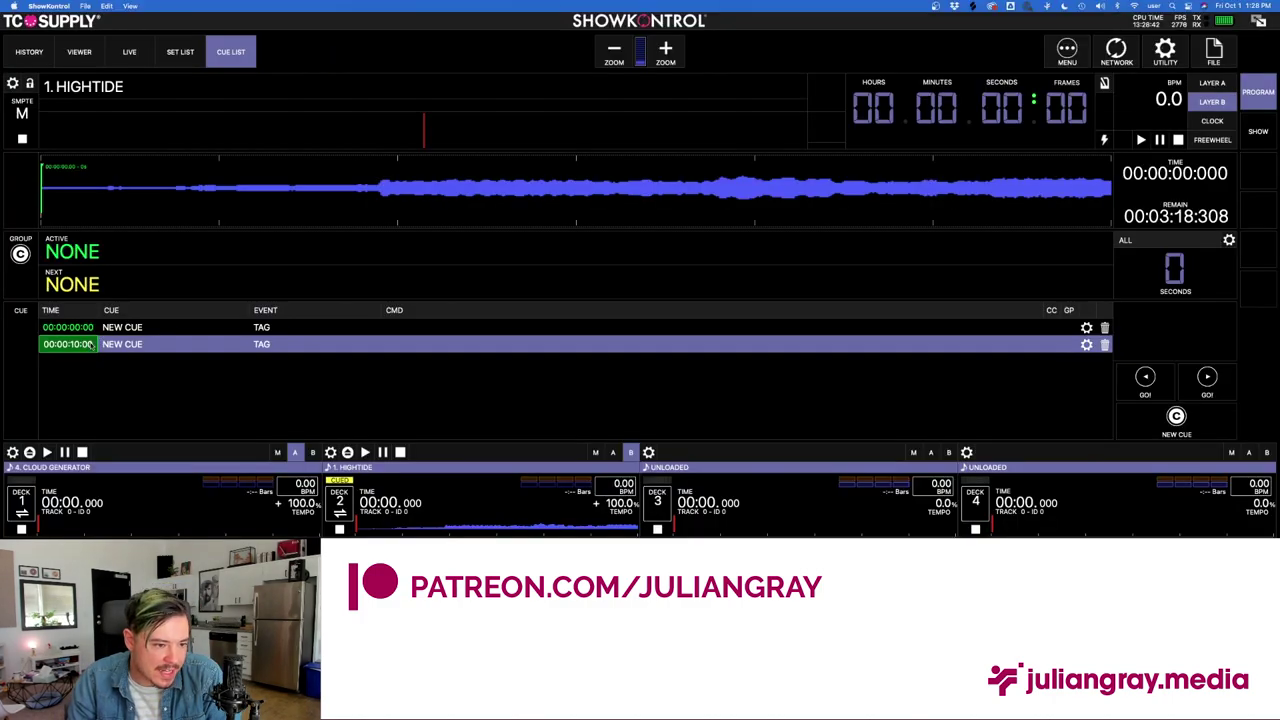
Rename the second cue as Visuals Start.
left_click_drag(265, 24, 347, 26)
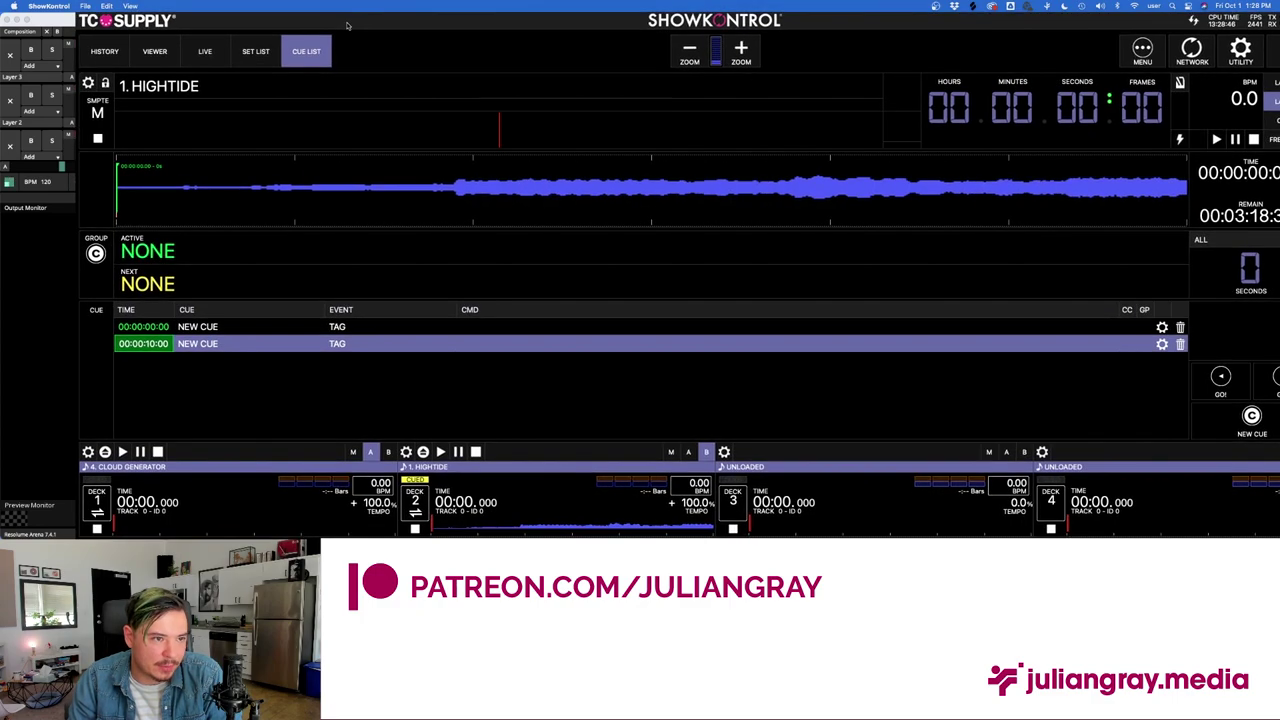
double_click(198, 345)
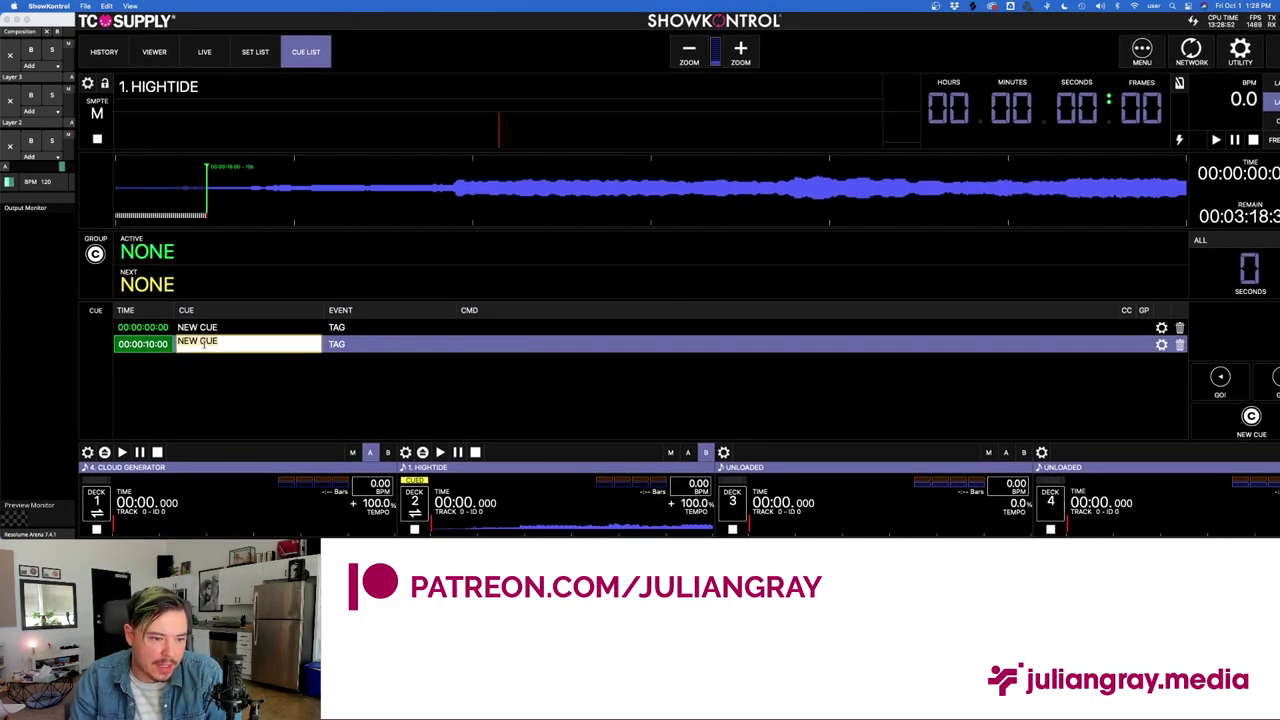
type("Visuals Start")
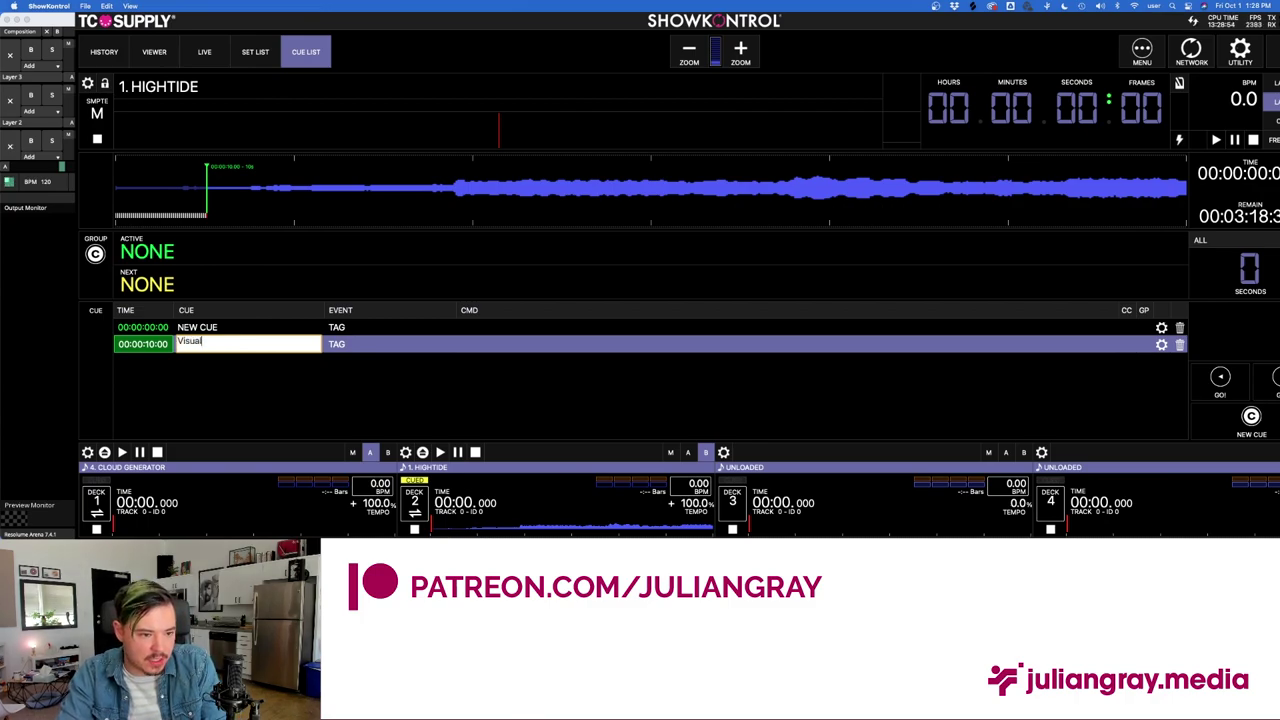
key("Return")
Set the Visuals Start cue's time to 00:00:05:00.
double_click(157, 344)
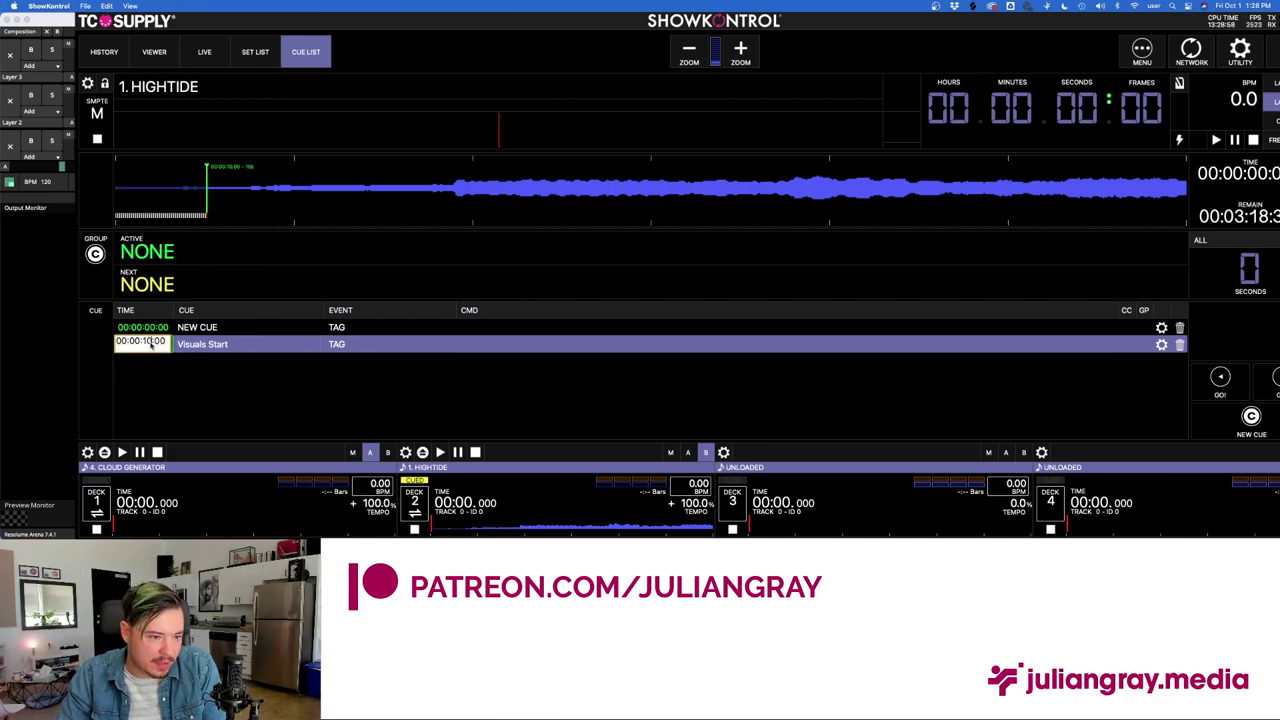
type("4")
key("BackSpace")
type("5")
key("Tab")
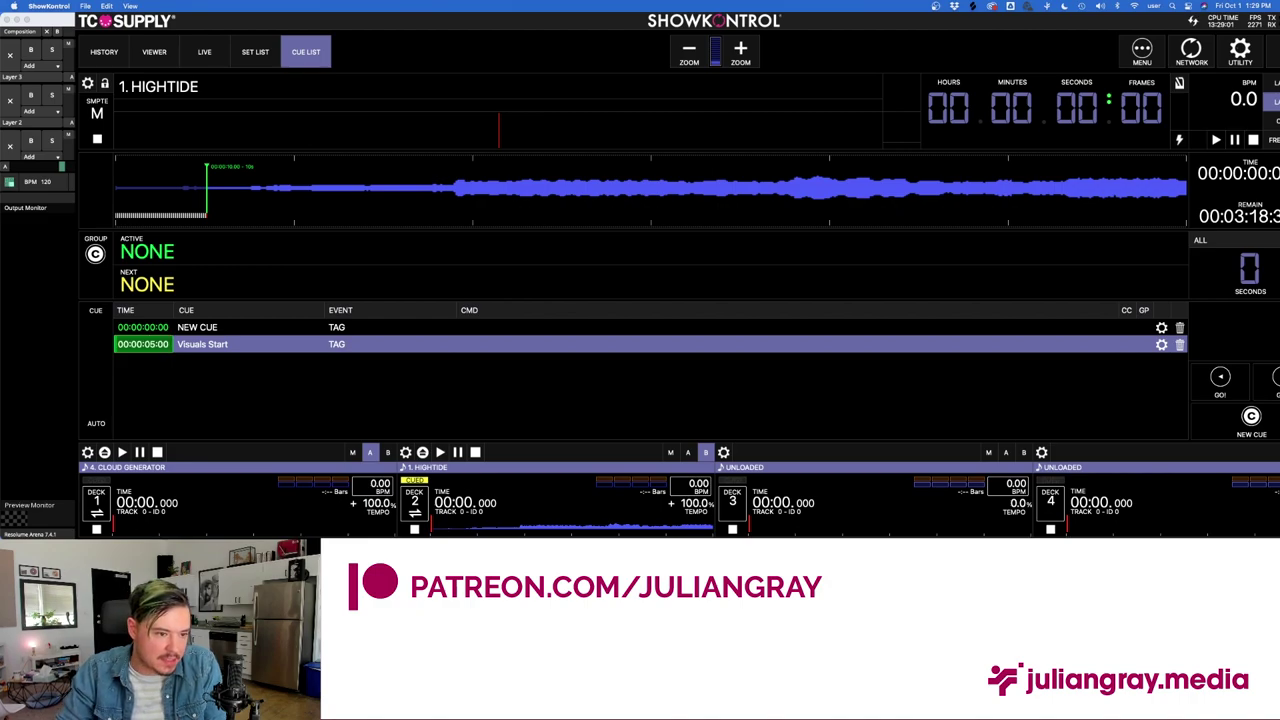
key("Tab")
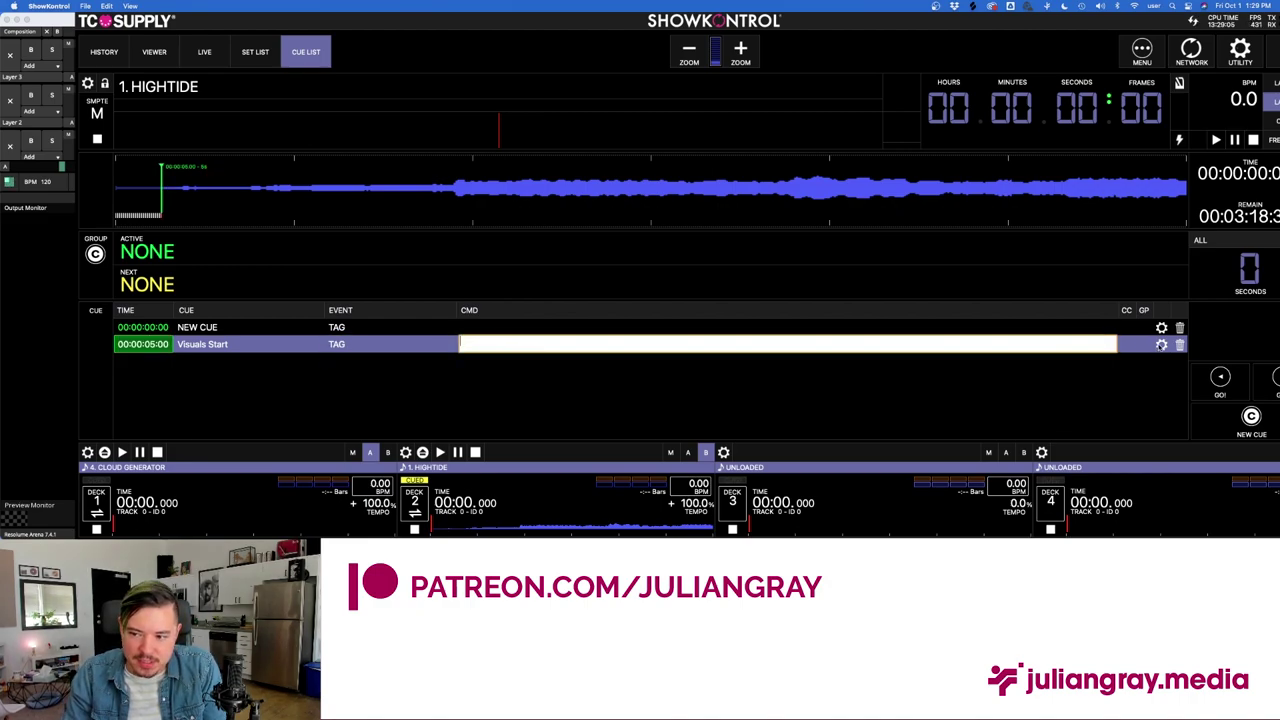
left_click(1112, 344)
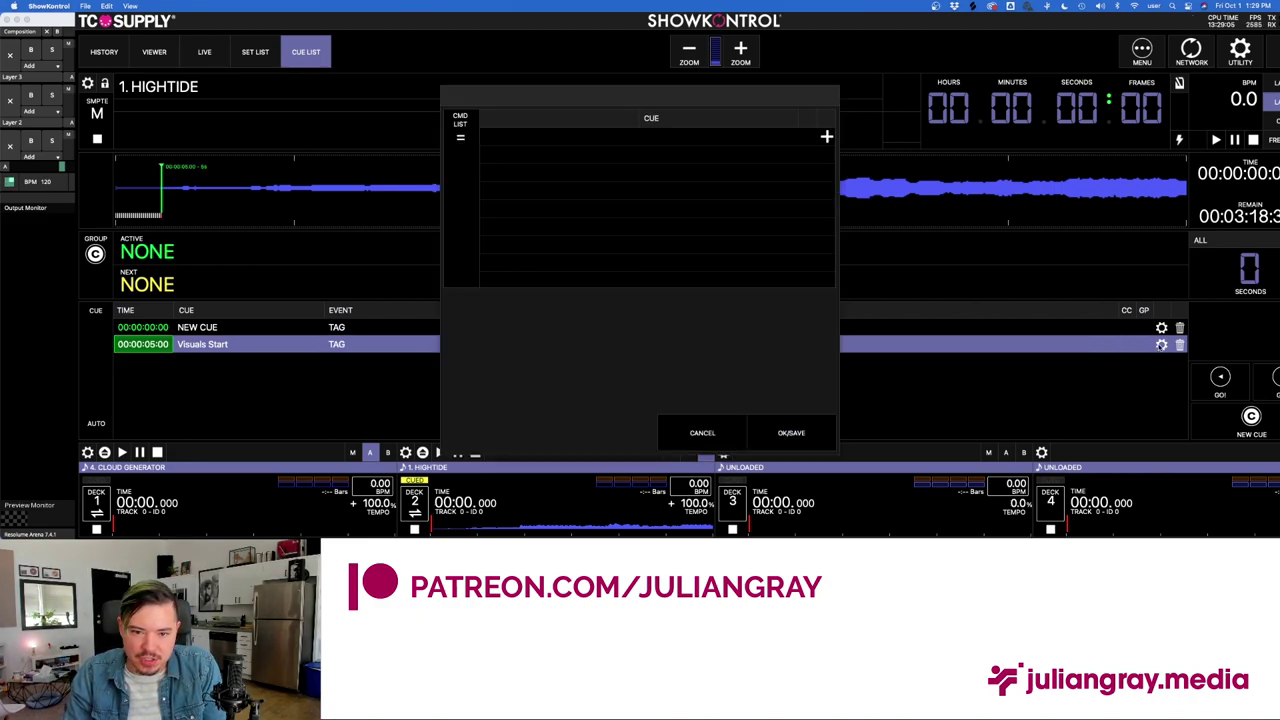
left_click(827, 137)
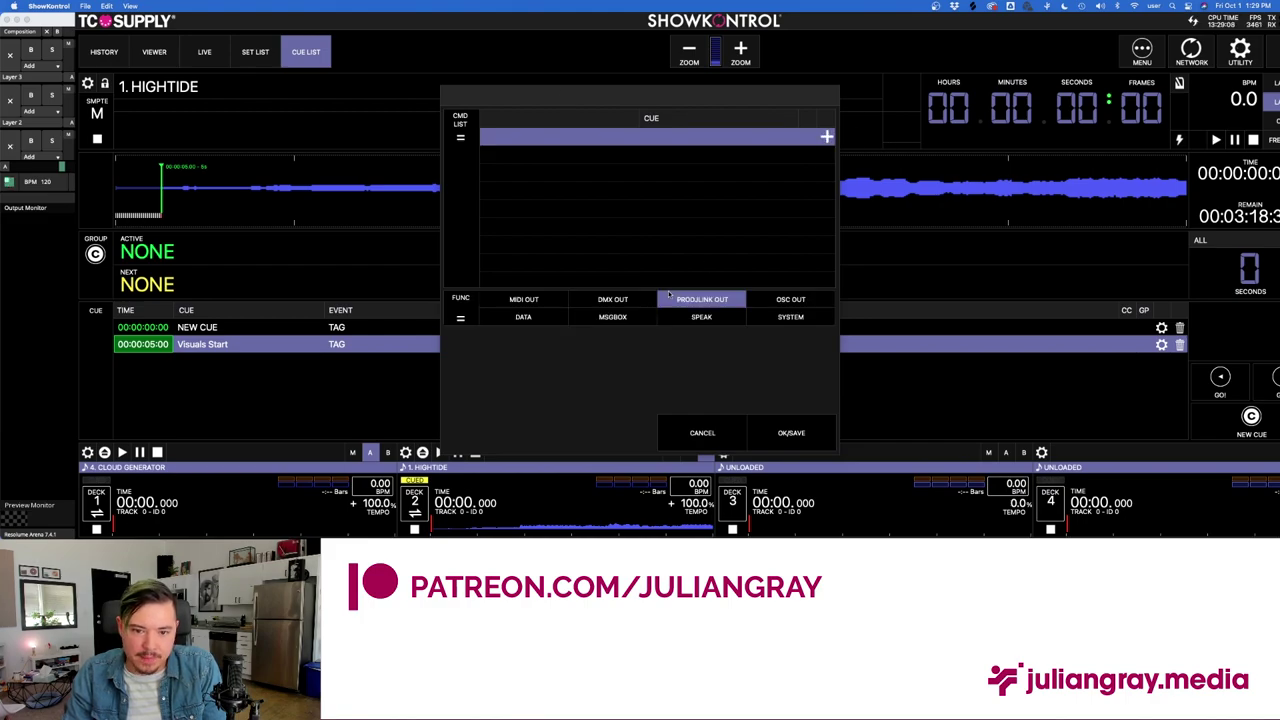
left_click(790, 299)
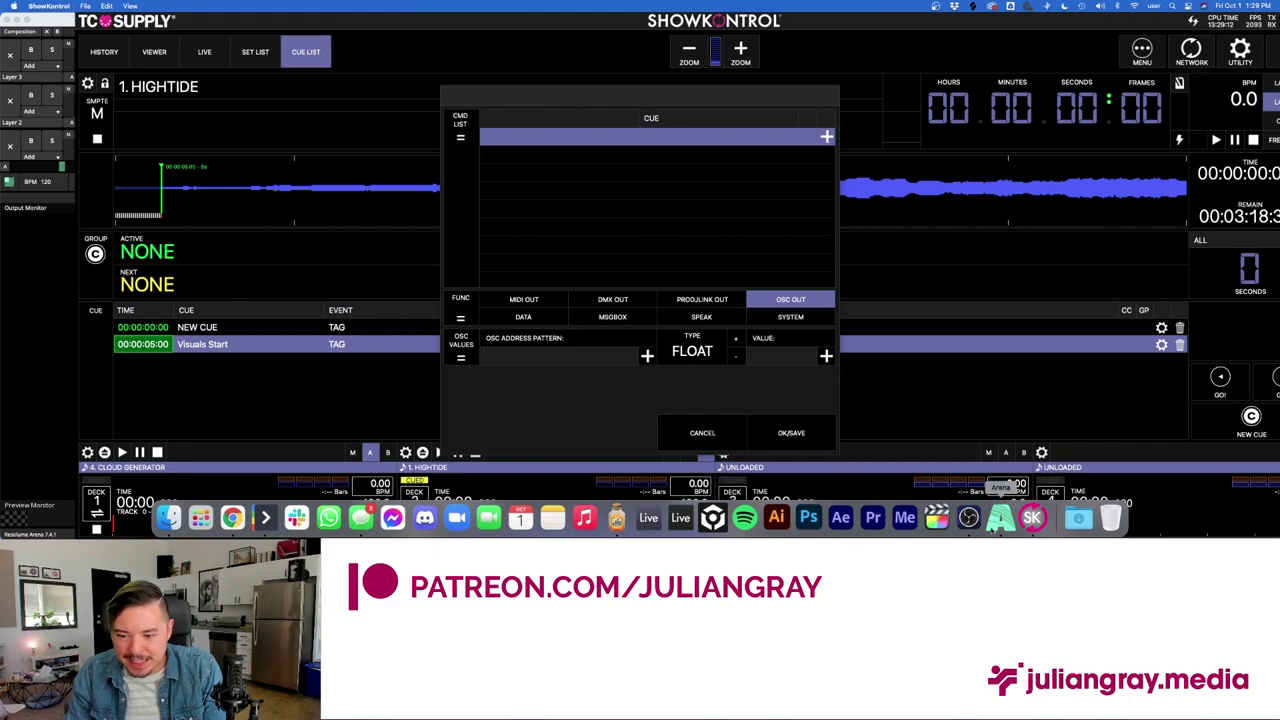
left_click(1000, 517)
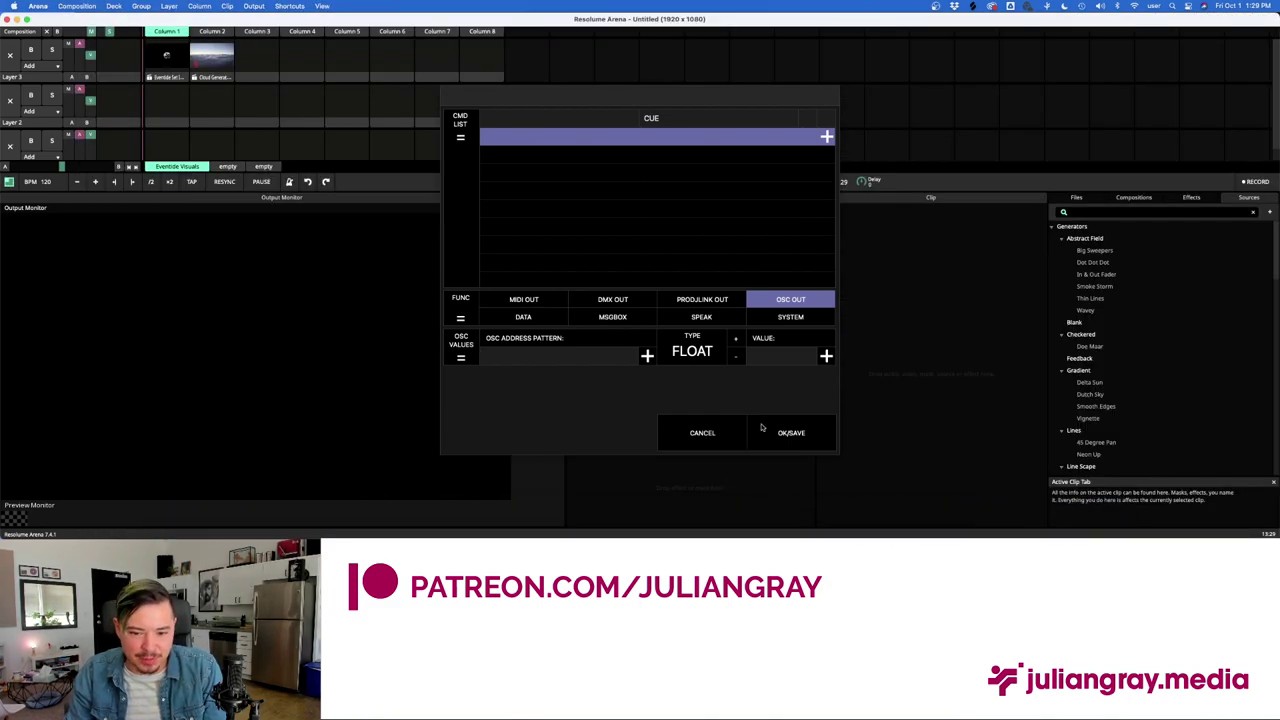
left_click(702, 433)
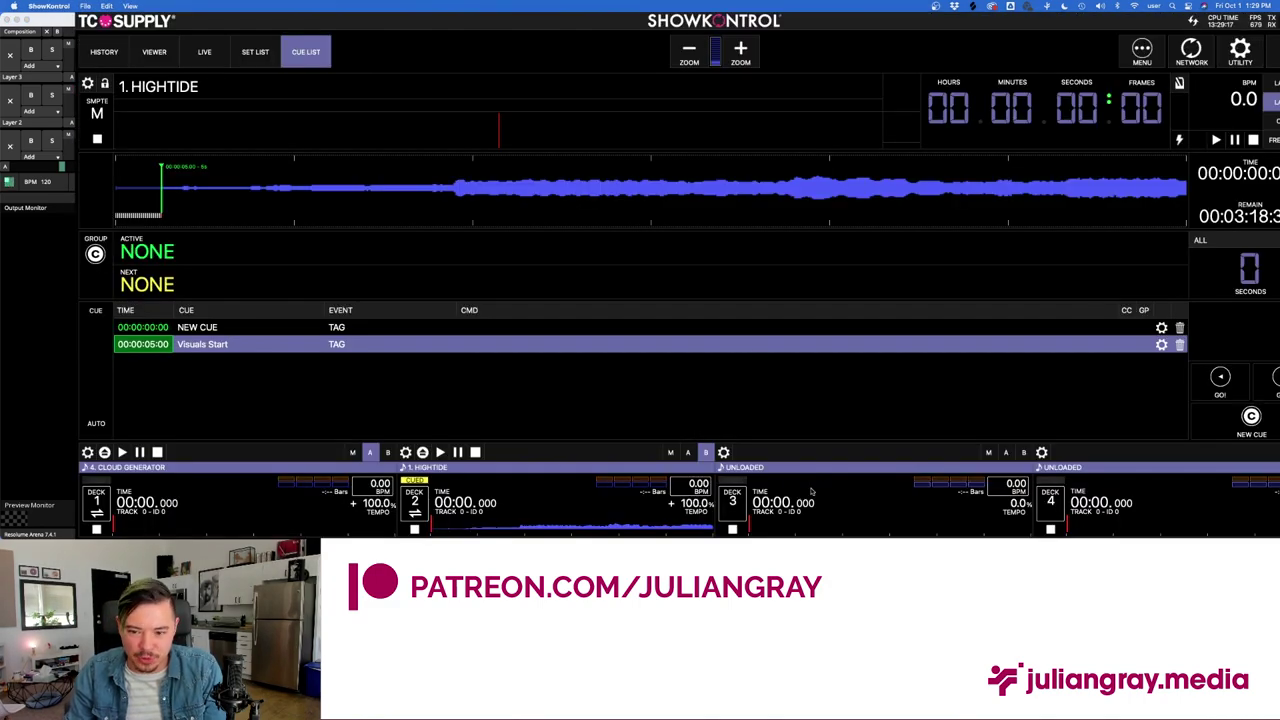
Switch to Resolume Arena and, in OSC shortcut editing, copy the first Layer 3 clip's OSC input address /composition/layers/3/clips/1/connect.
key("super+Tab")
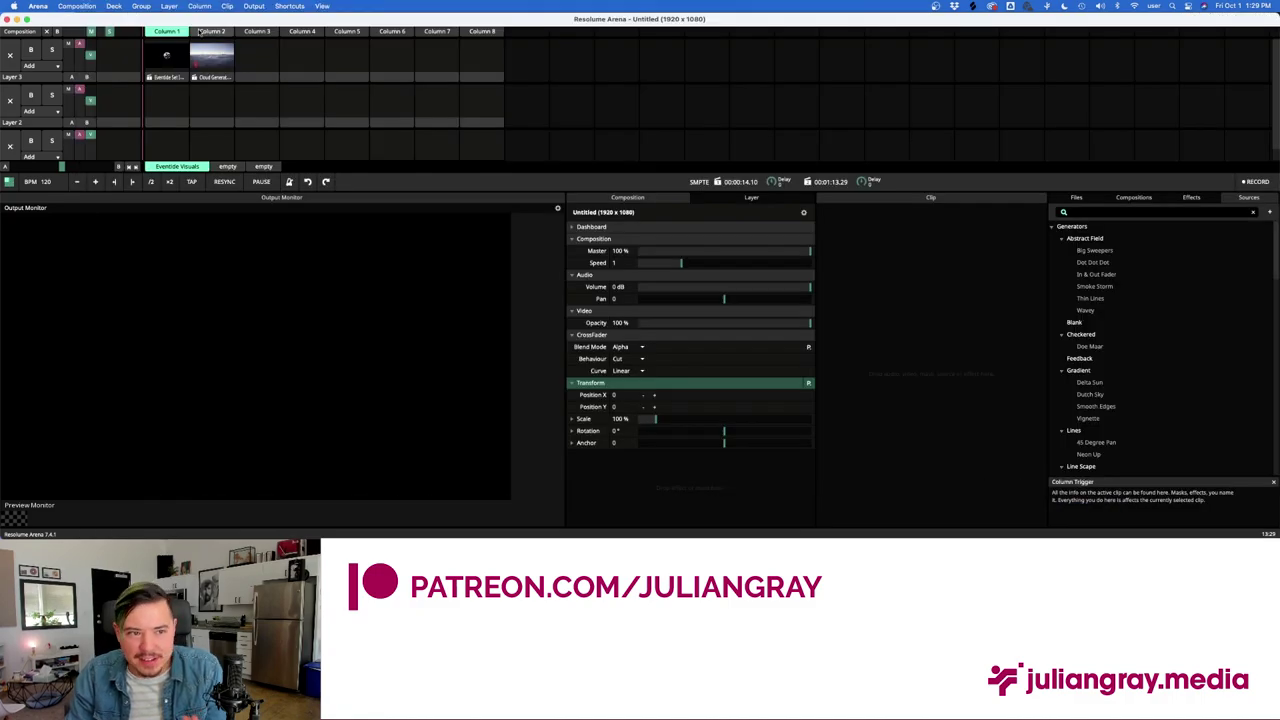
left_click(292, 6)
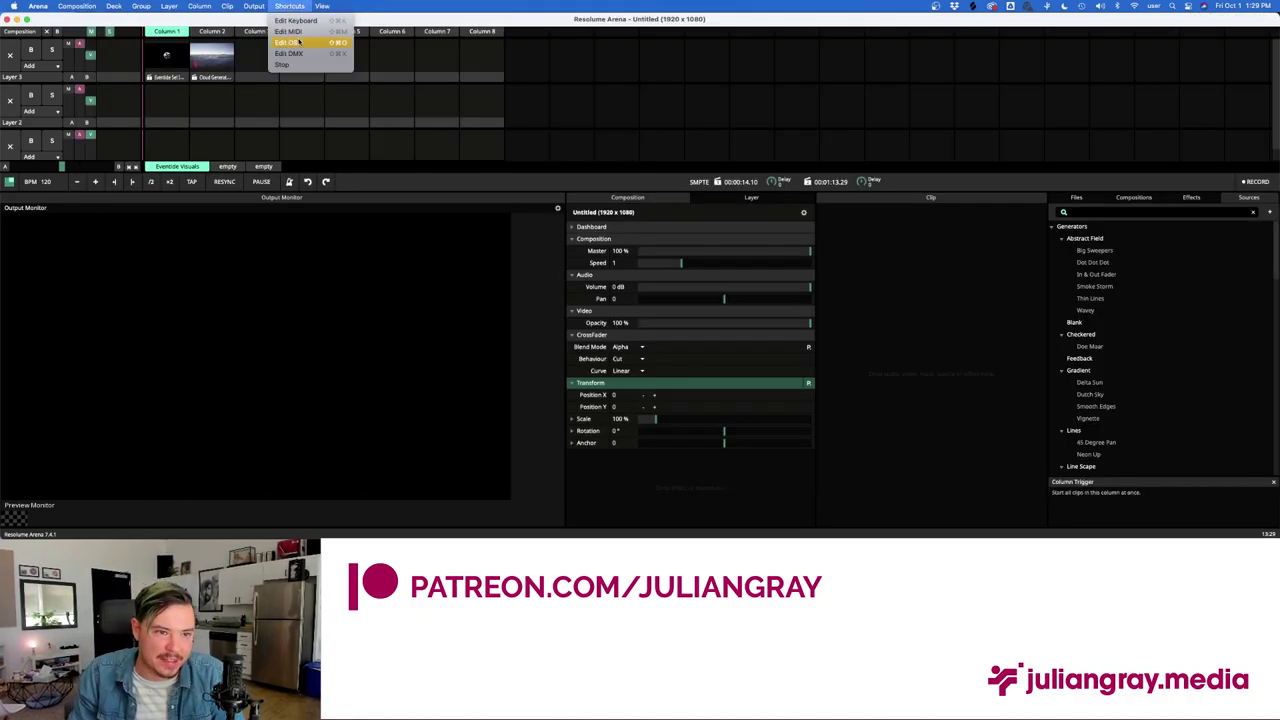
left_click(298, 42)
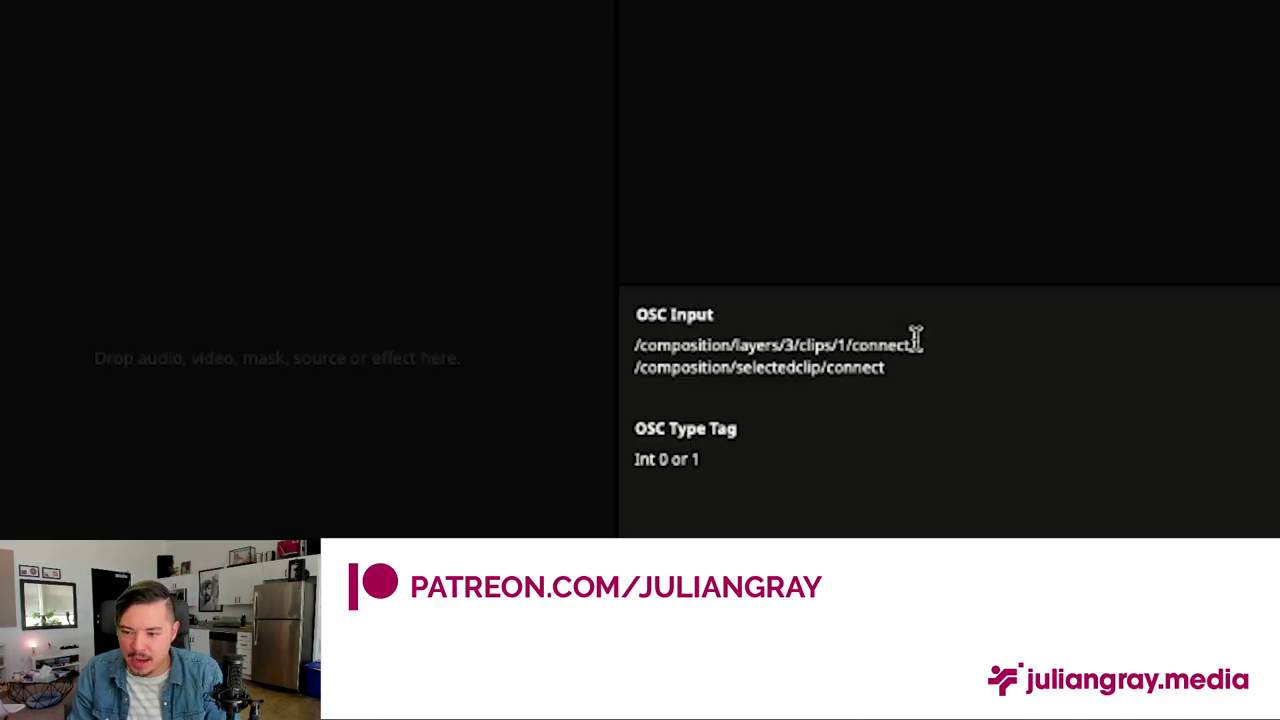
left_click_drag(1150, 366, 1068, 362)
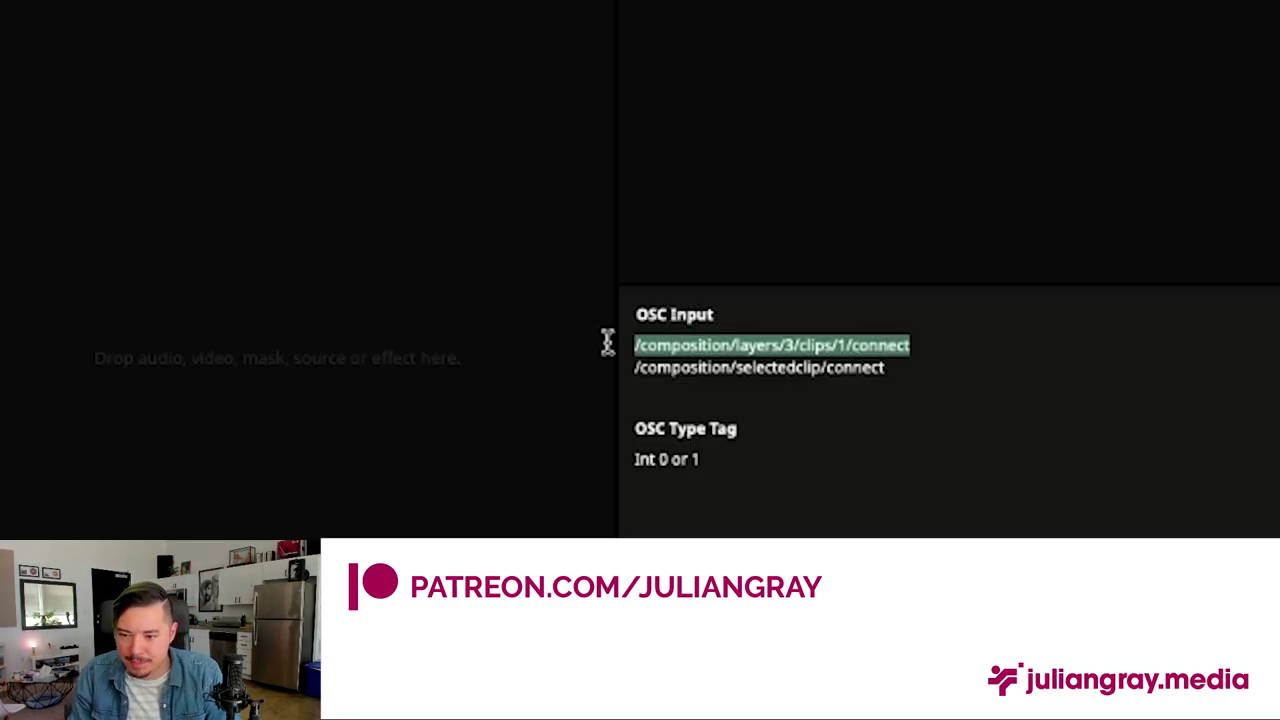
right_click(906, 345)
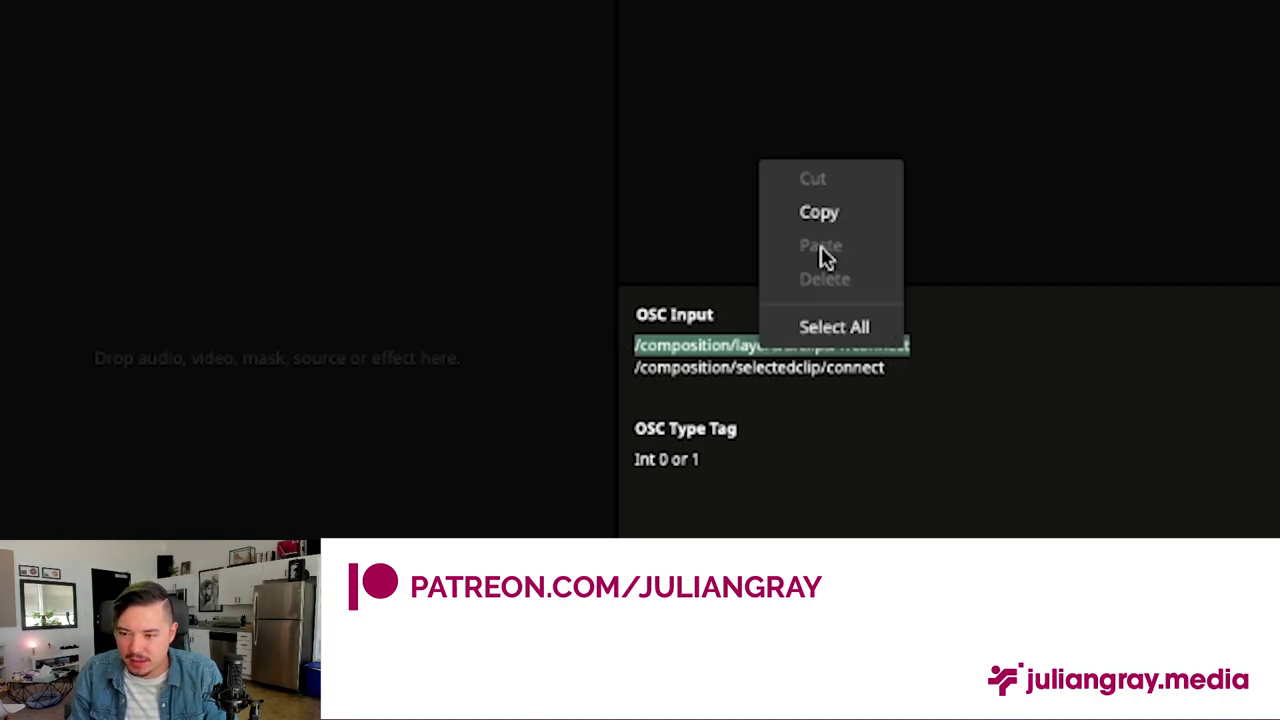
left_click(832, 213)
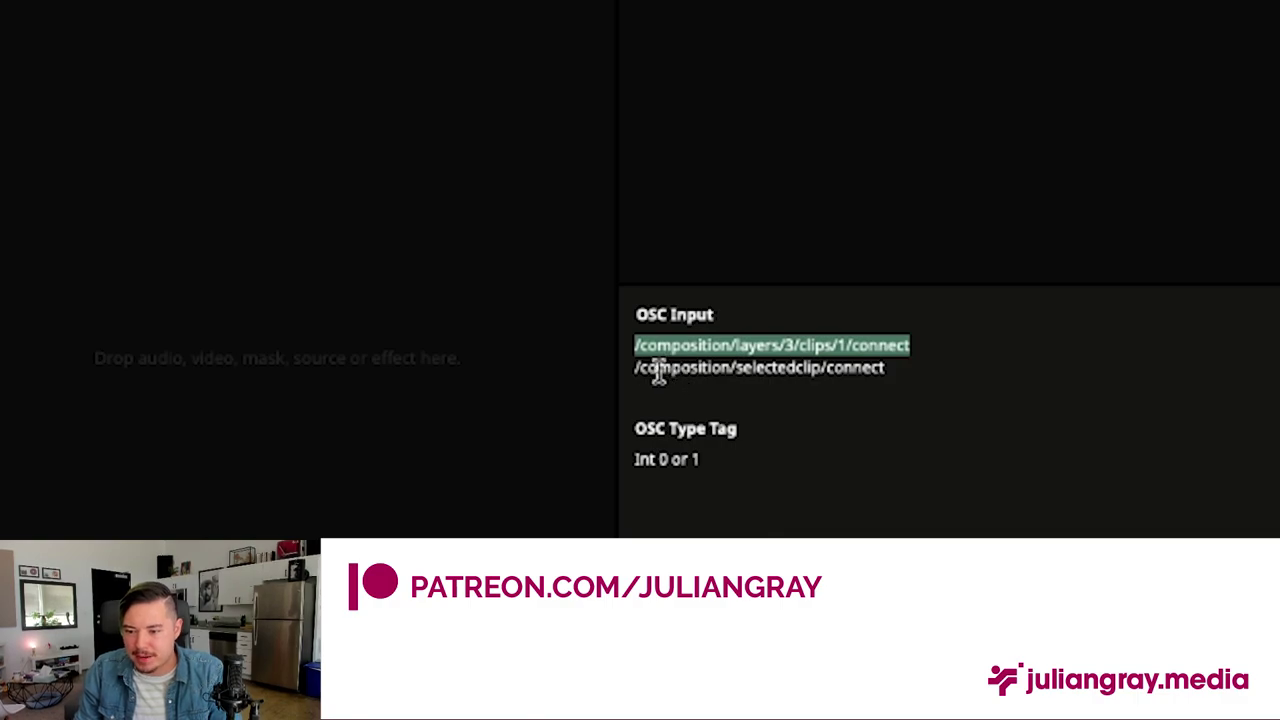
left_click_drag(655, 370, 930, 375)
left_click(930, 375)
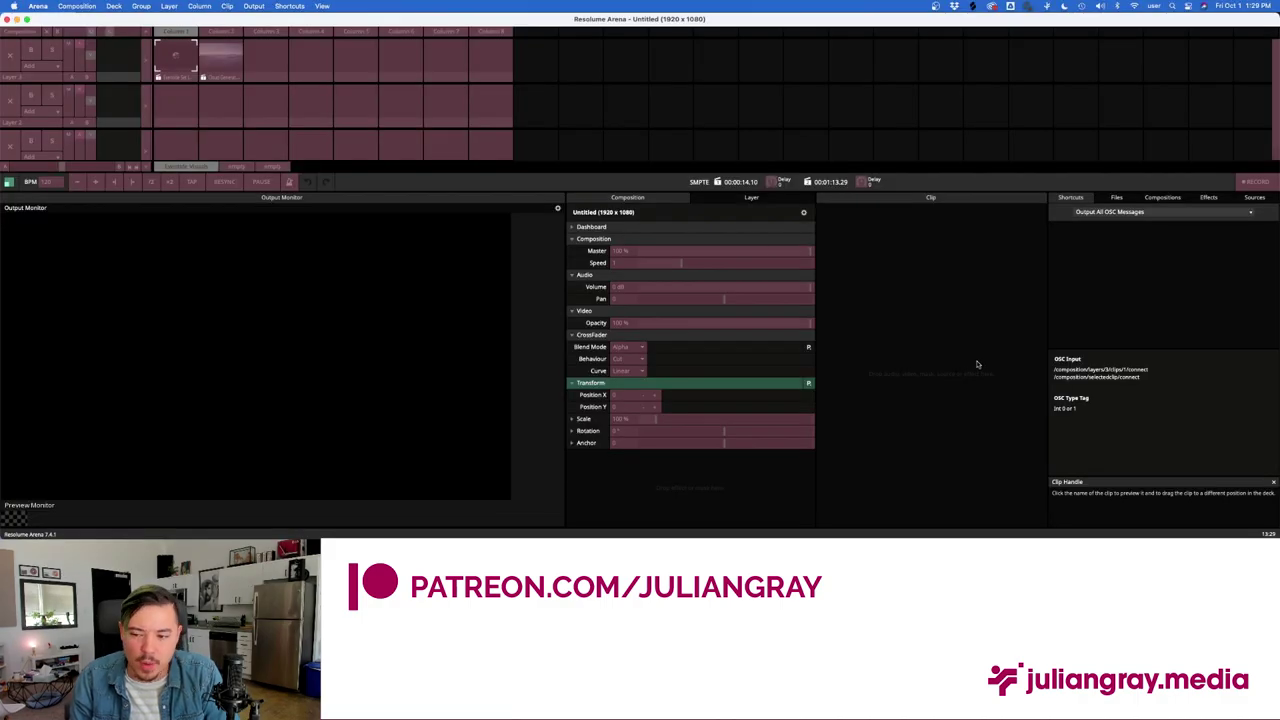
left_click_drag(1155, 371, 1052, 371)
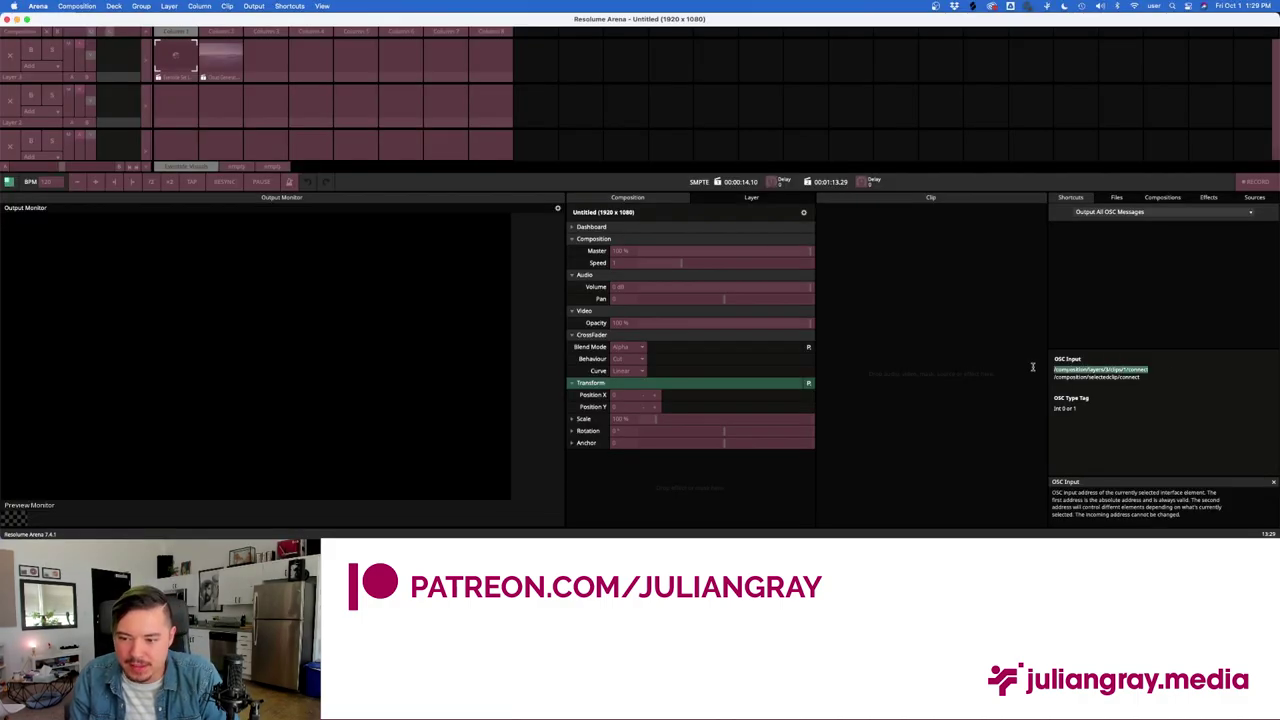
right_click(1034, 367)
left_click(1033, 321)
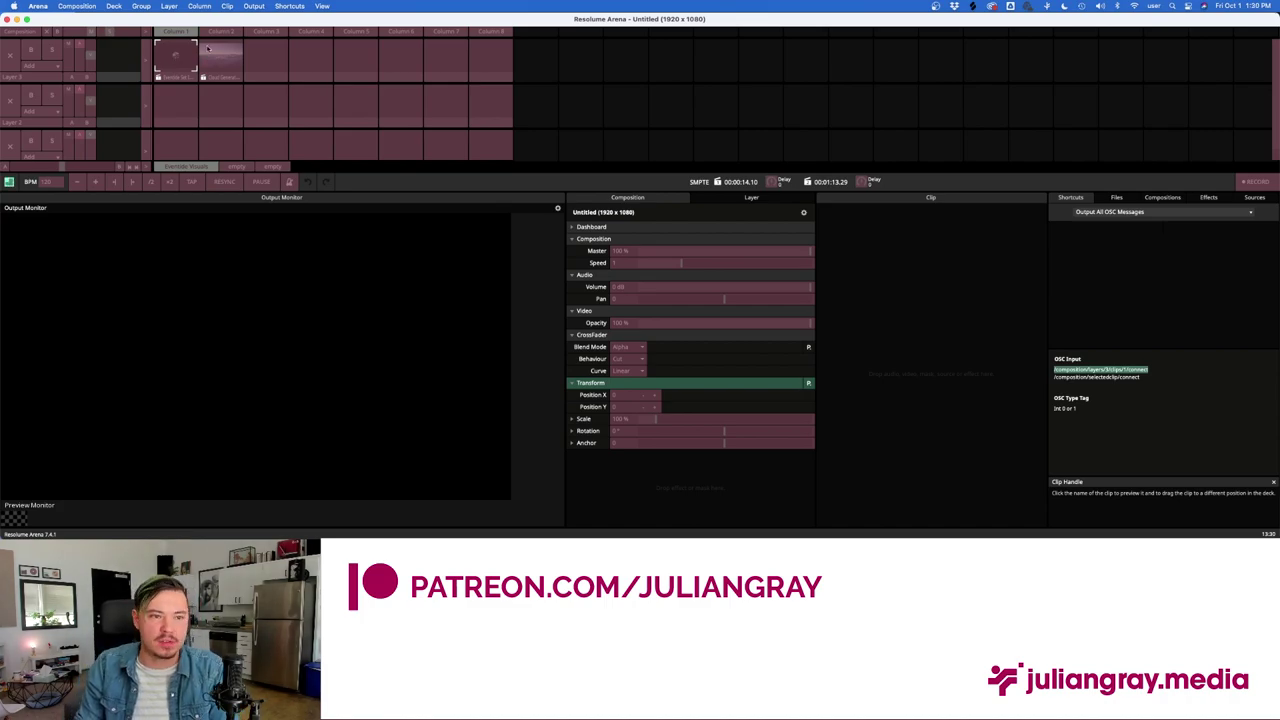
Back in ShowKontrol, give the Visuals Start cue an OSC Out command with address /composition/layers/3/clips/1/connect and float value 1, and save it.
mouse_move(872, 535)
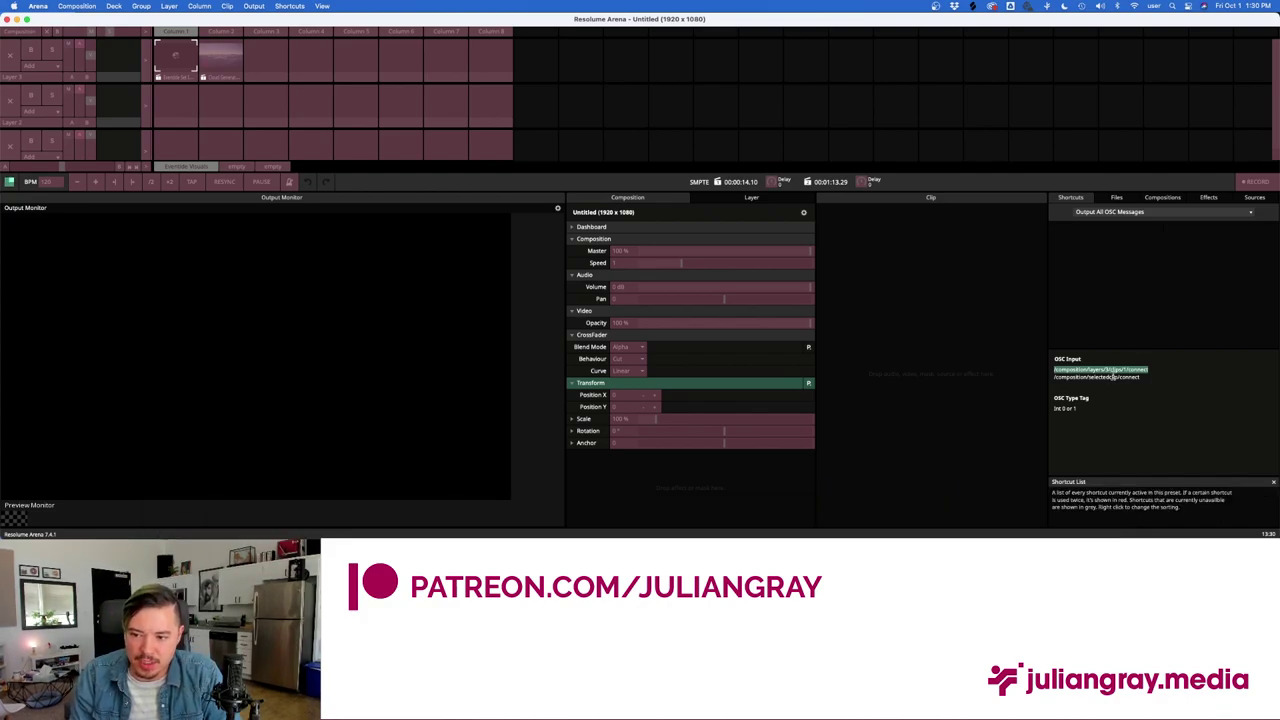
left_click(447, 522)
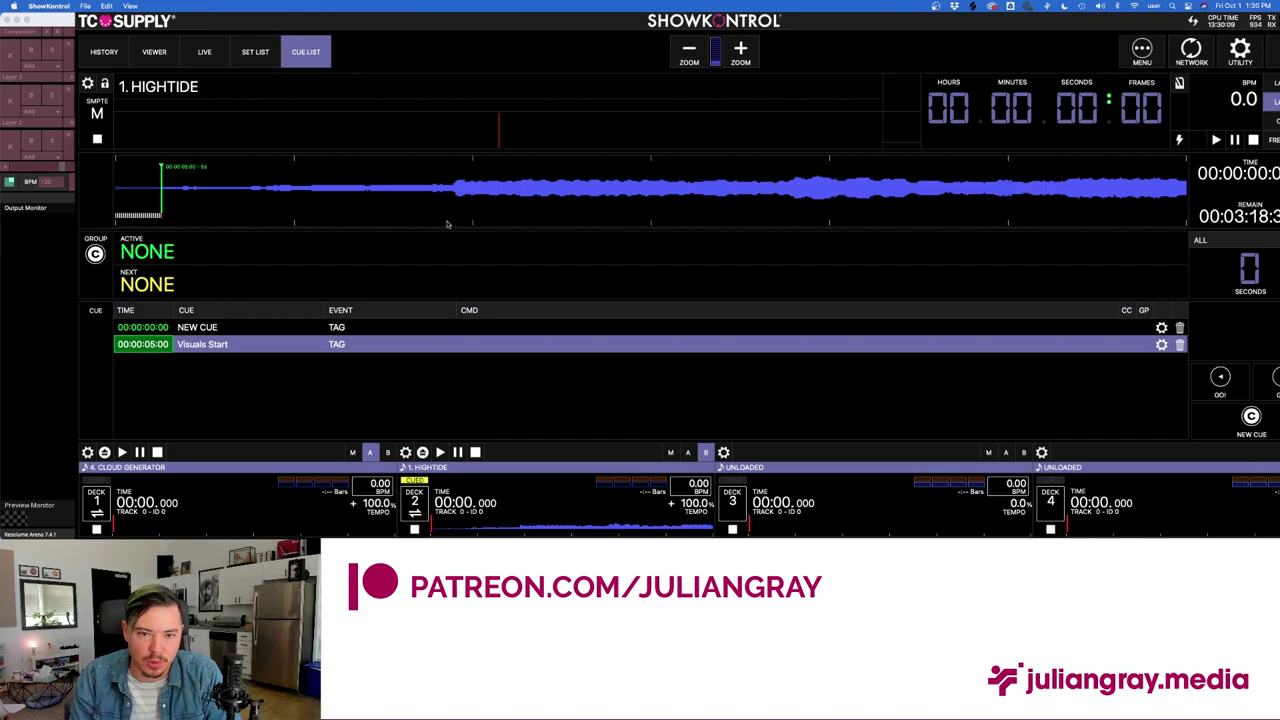
double_click(537, 346)
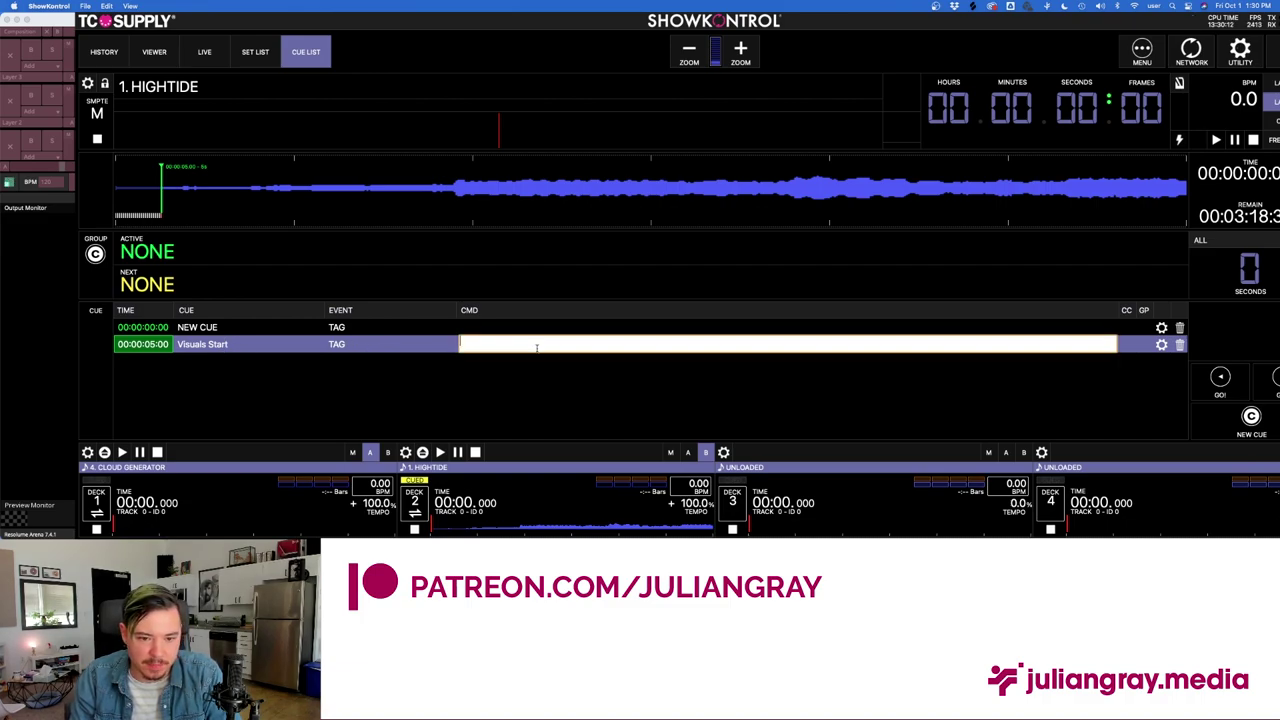
left_click(1160, 345)
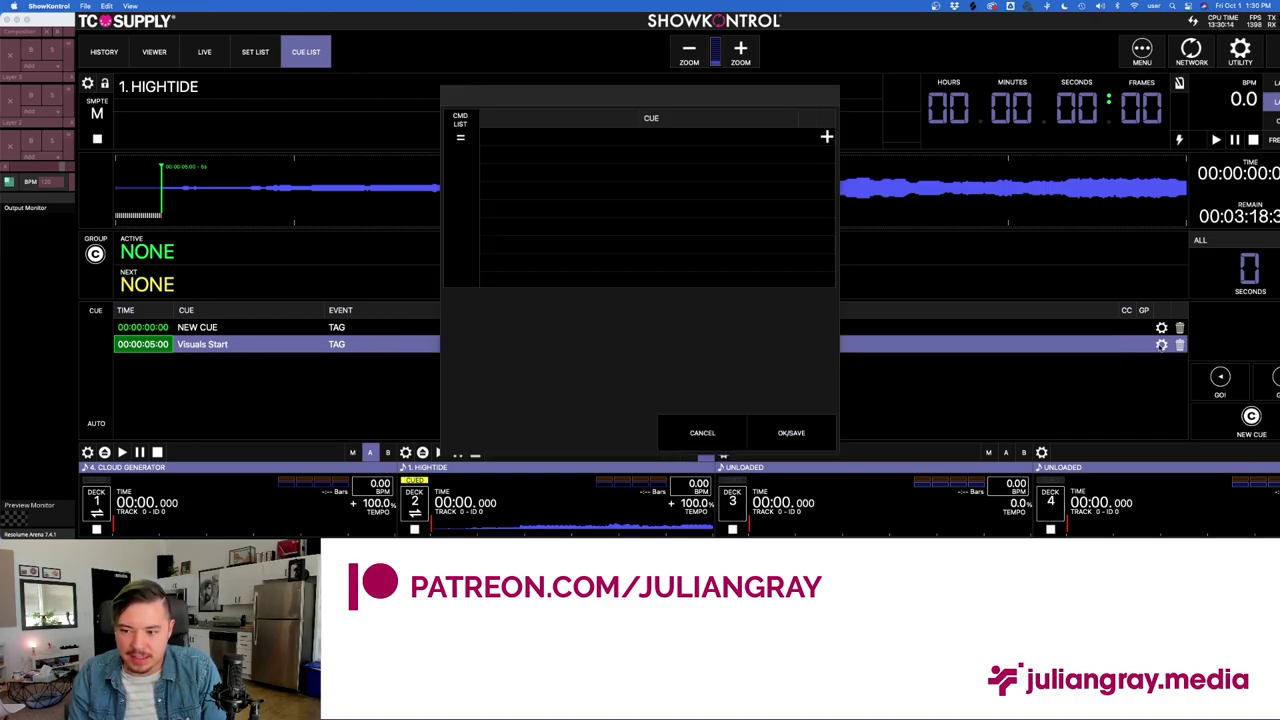
left_click(826, 136)
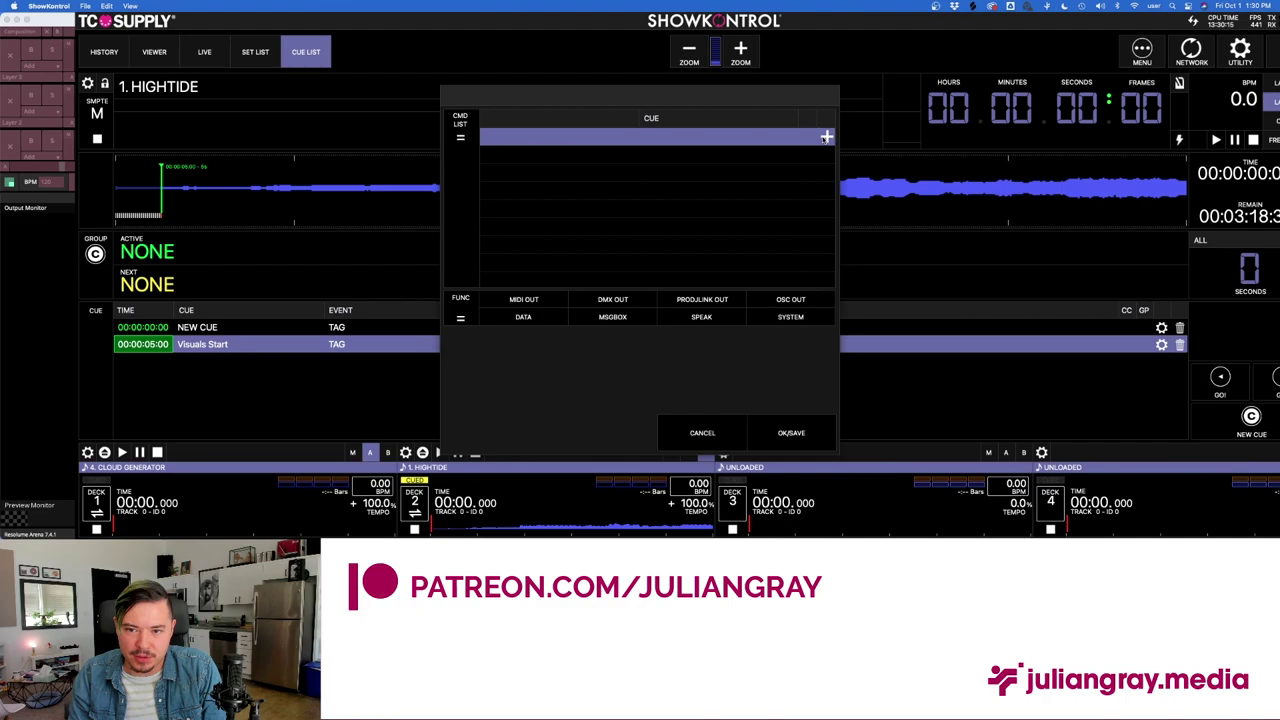
left_click(787, 299)
left_click(599, 357)
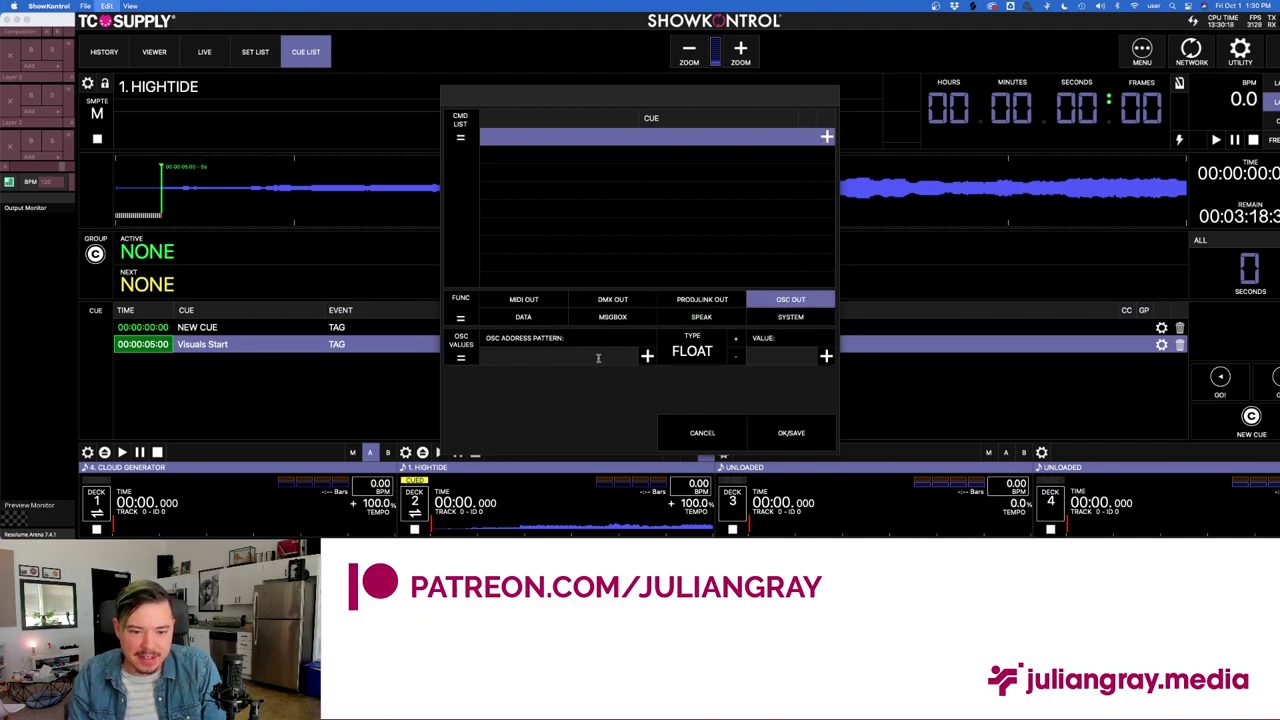
key("super+v")
left_click(788, 354)
type("1")
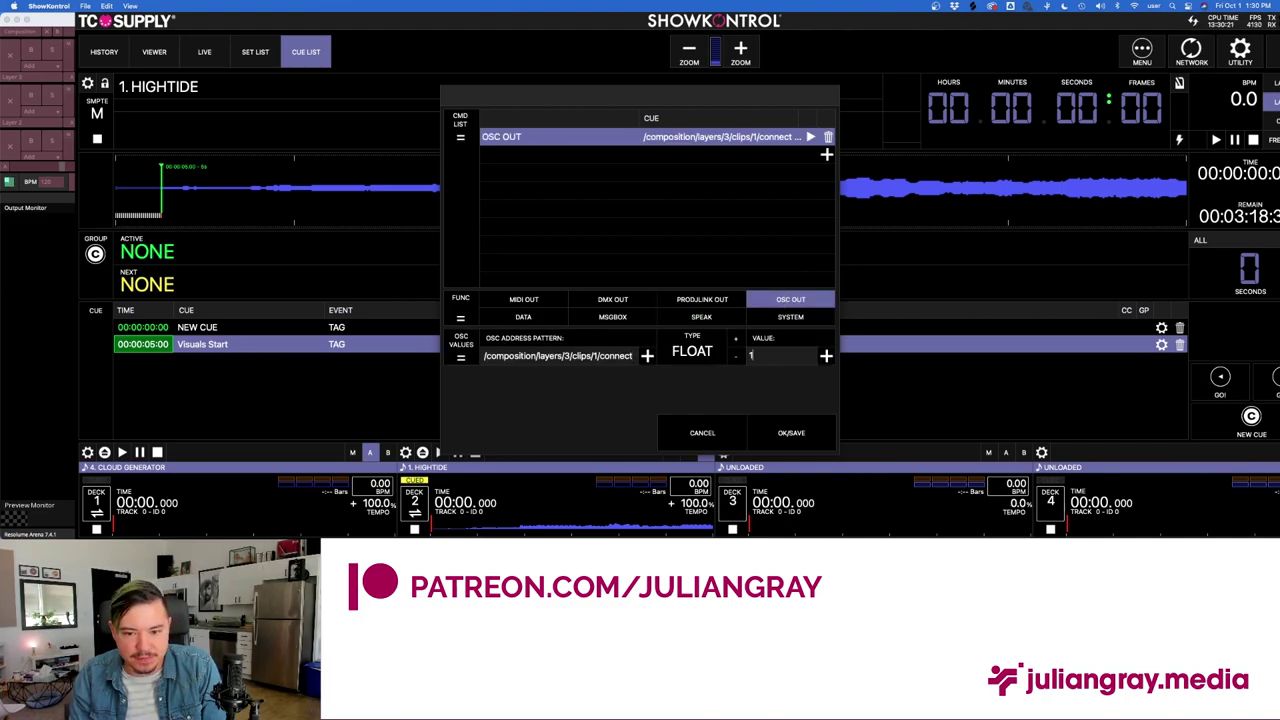
left_click(791, 433)
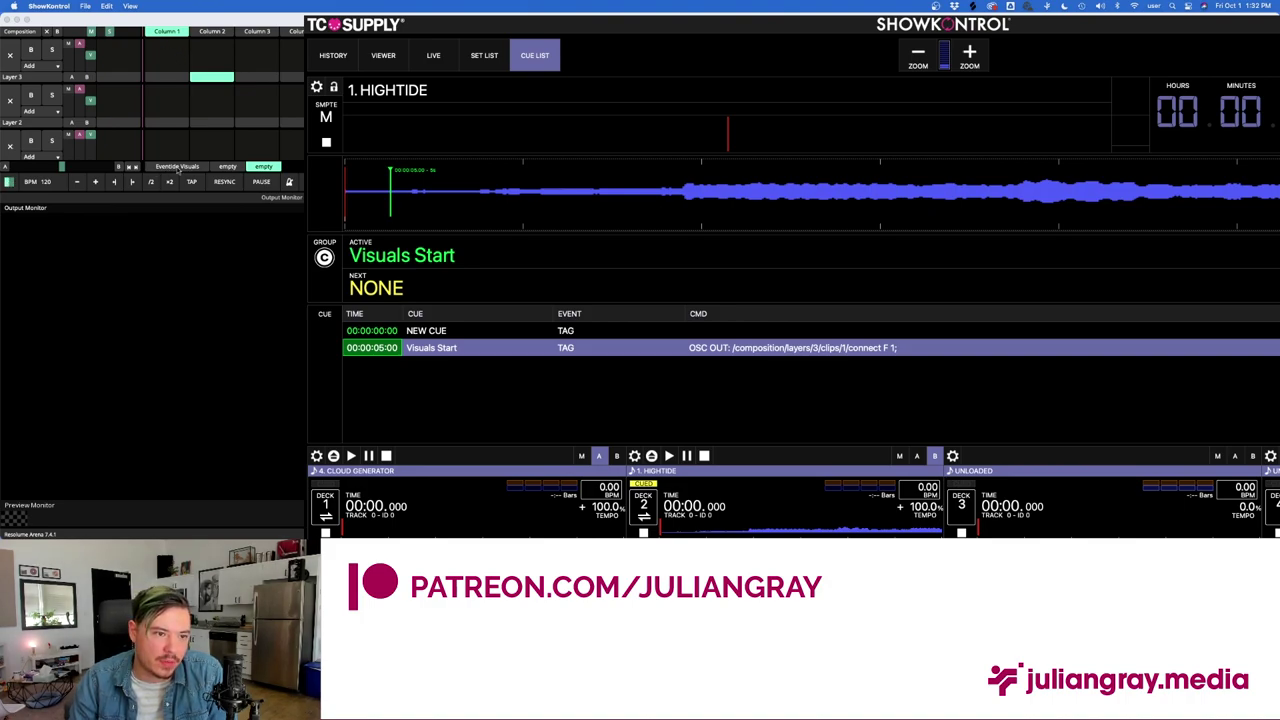
Play Hightide on deck 2 to test whether the Visuals Start cue triggers Resolume's clip, stop playback, and check Resolume's output.
left_click(669, 456)
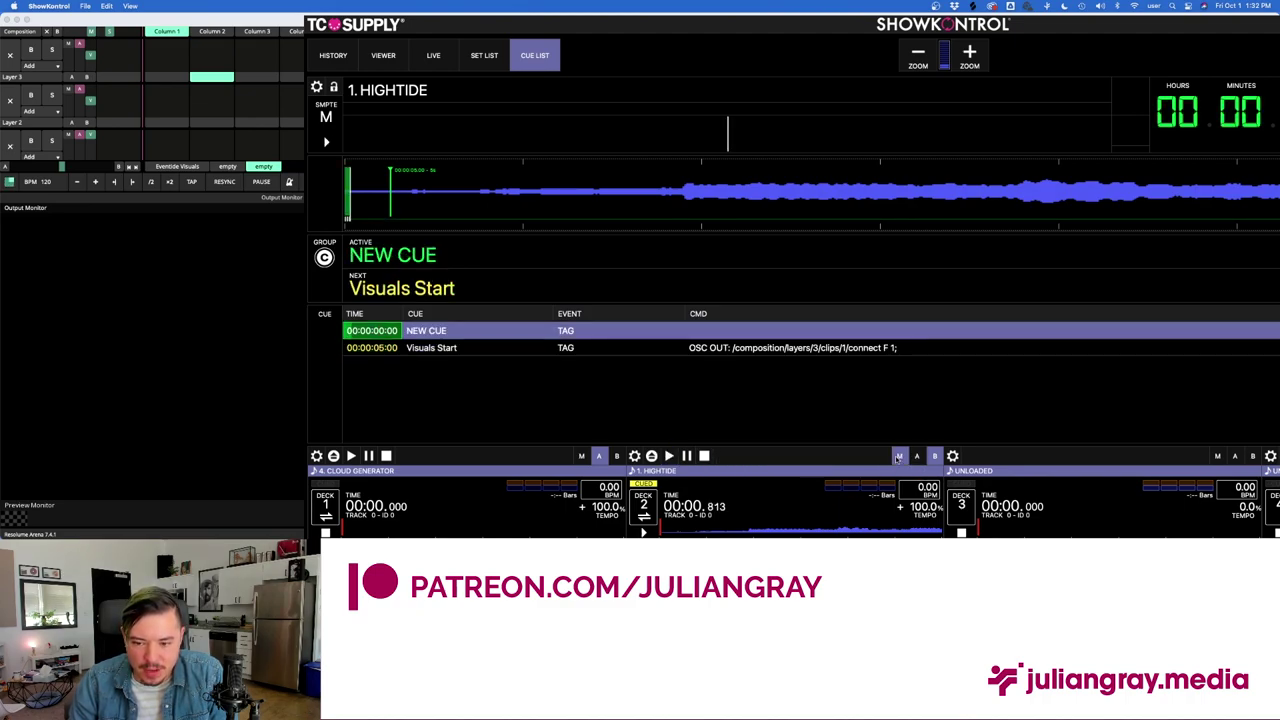
left_click(704, 456)
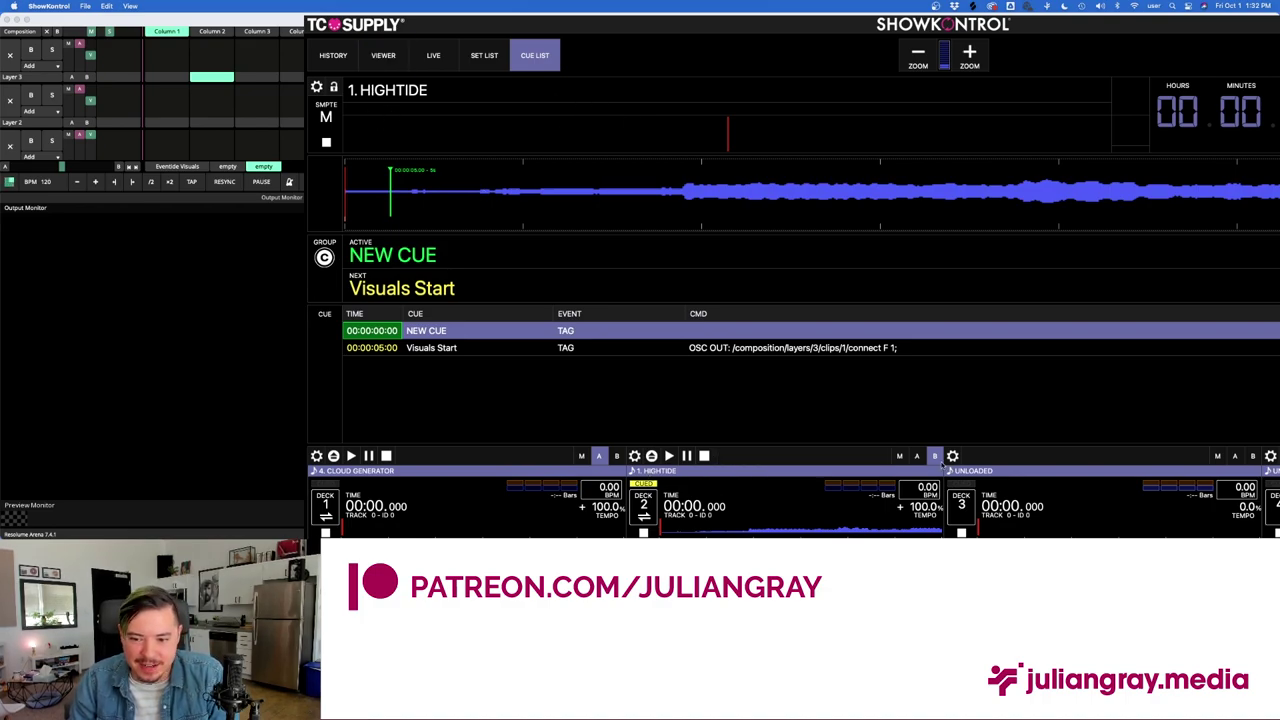
left_click(599, 457)
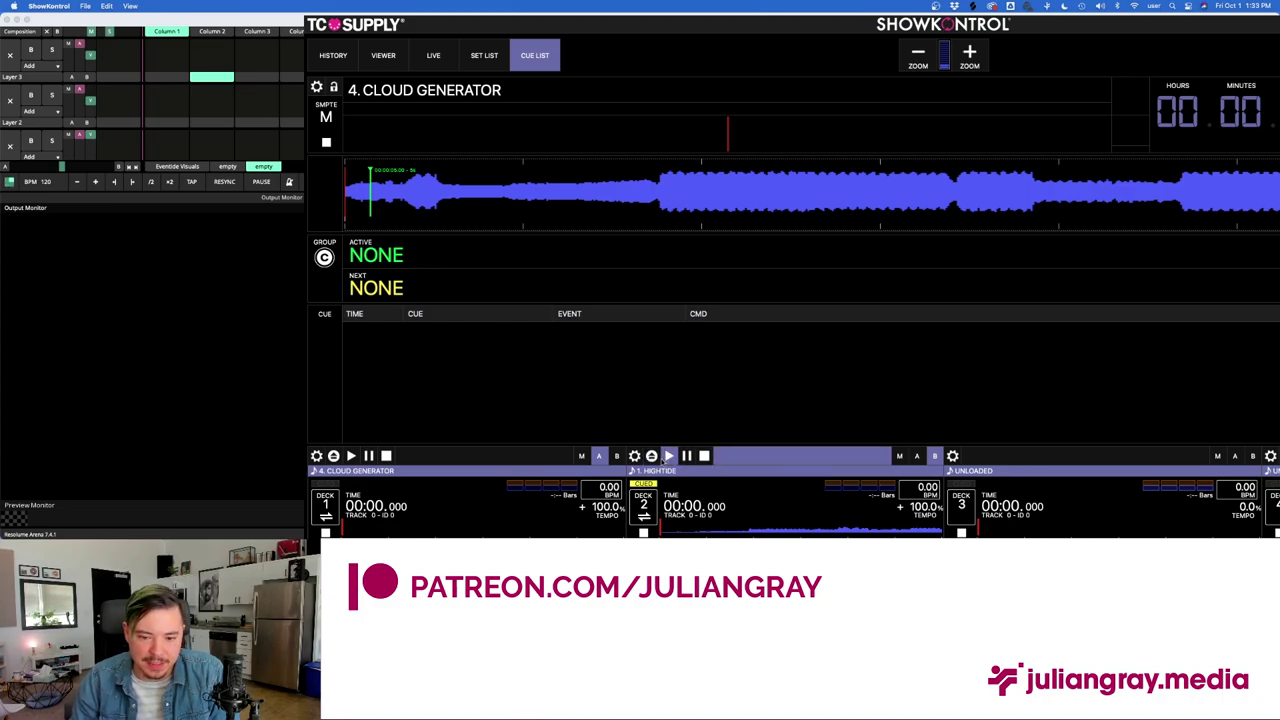
left_click(668, 455)
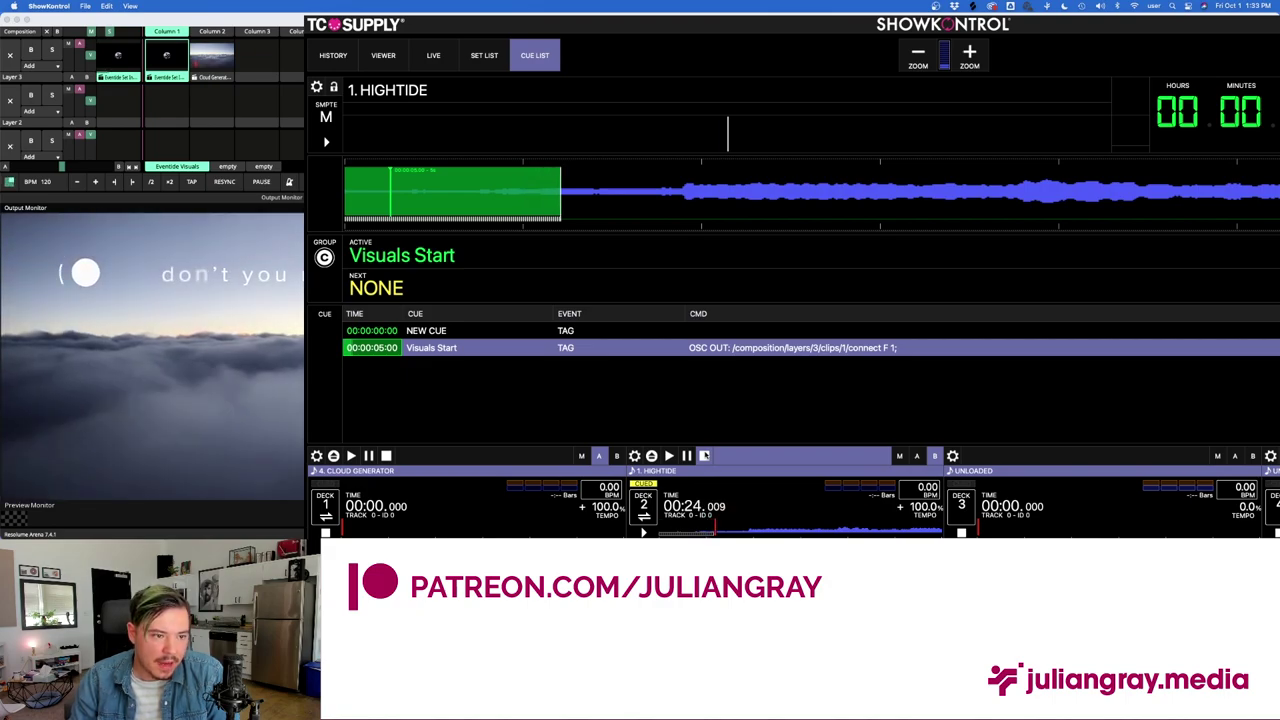
left_click(704, 455)
left_click_drag(625, 25, 780, 22)
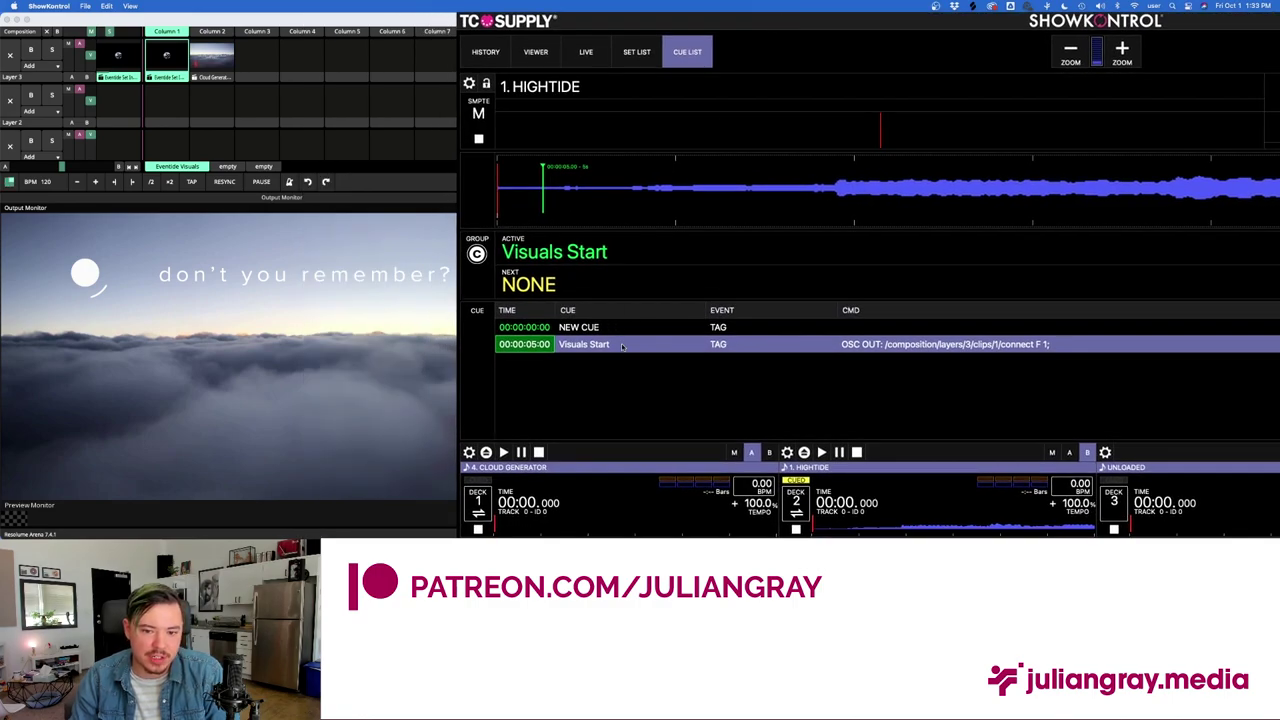
left_click_drag(725, 20, 701, 20)
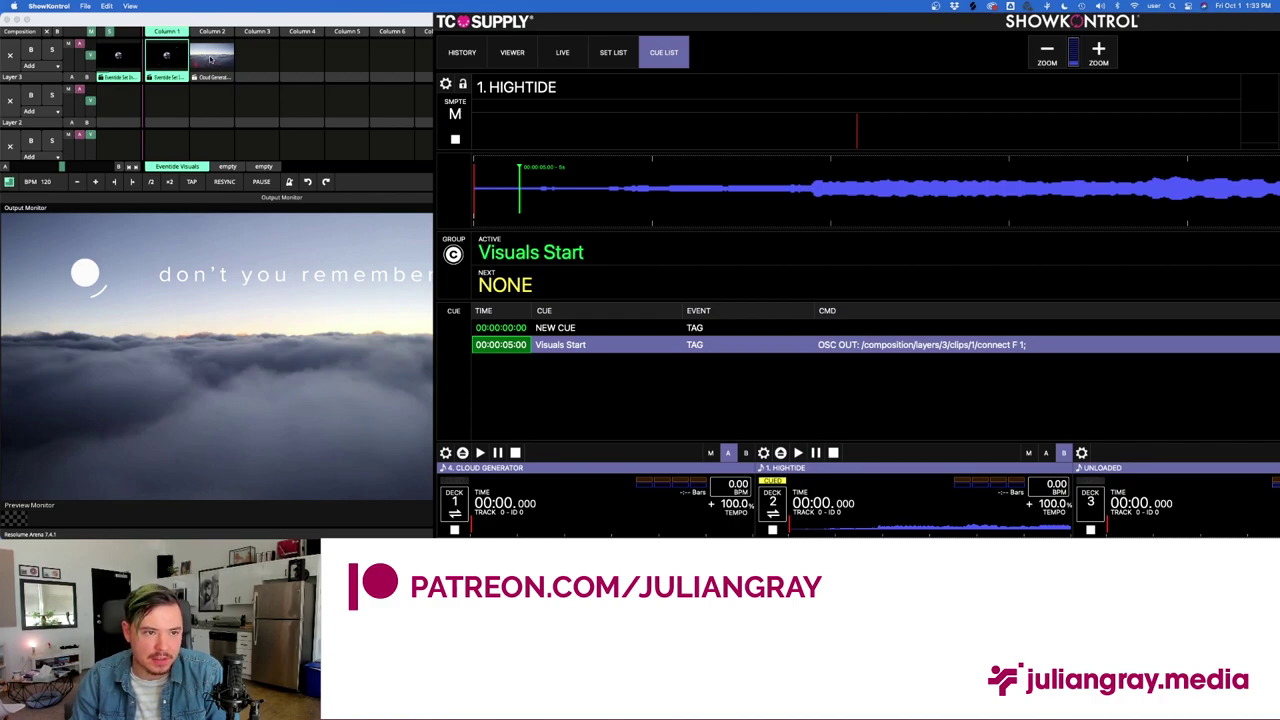
left_click(656, 328)
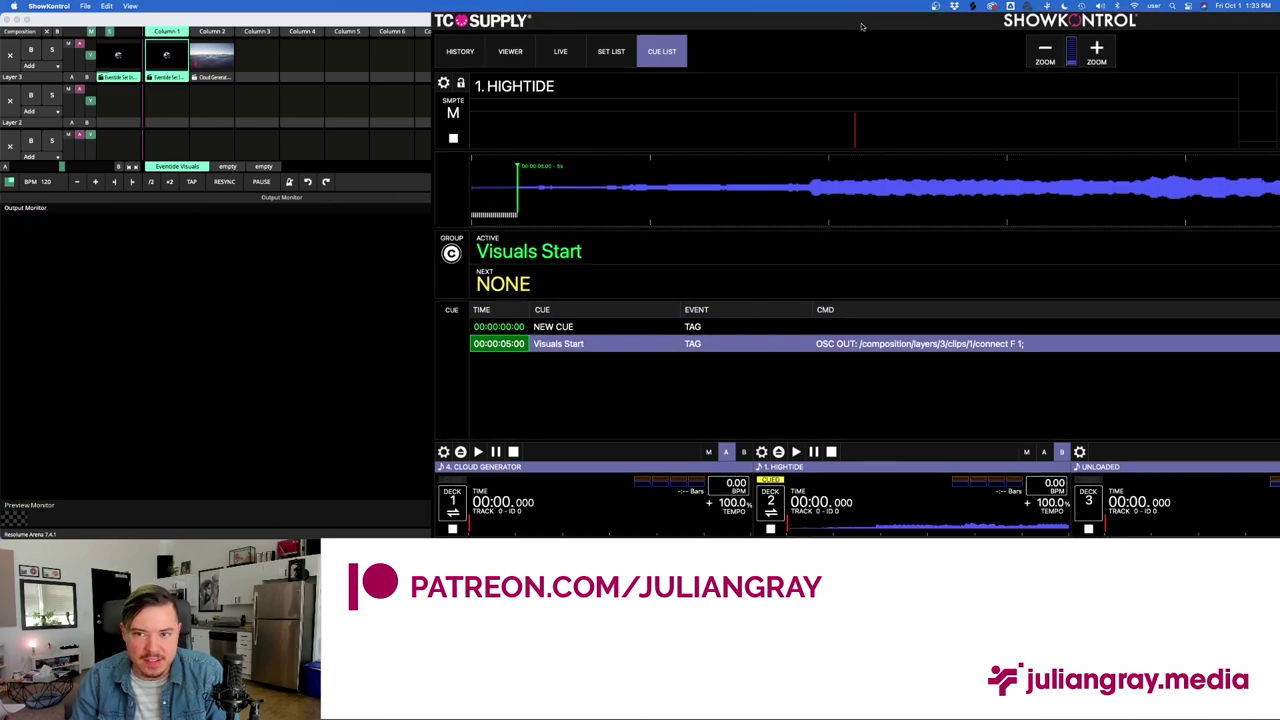
Add a third cue to Hightide's cue list and set its time to 00:00:10:00.
left_click_drag(856, 38, 502, 31)
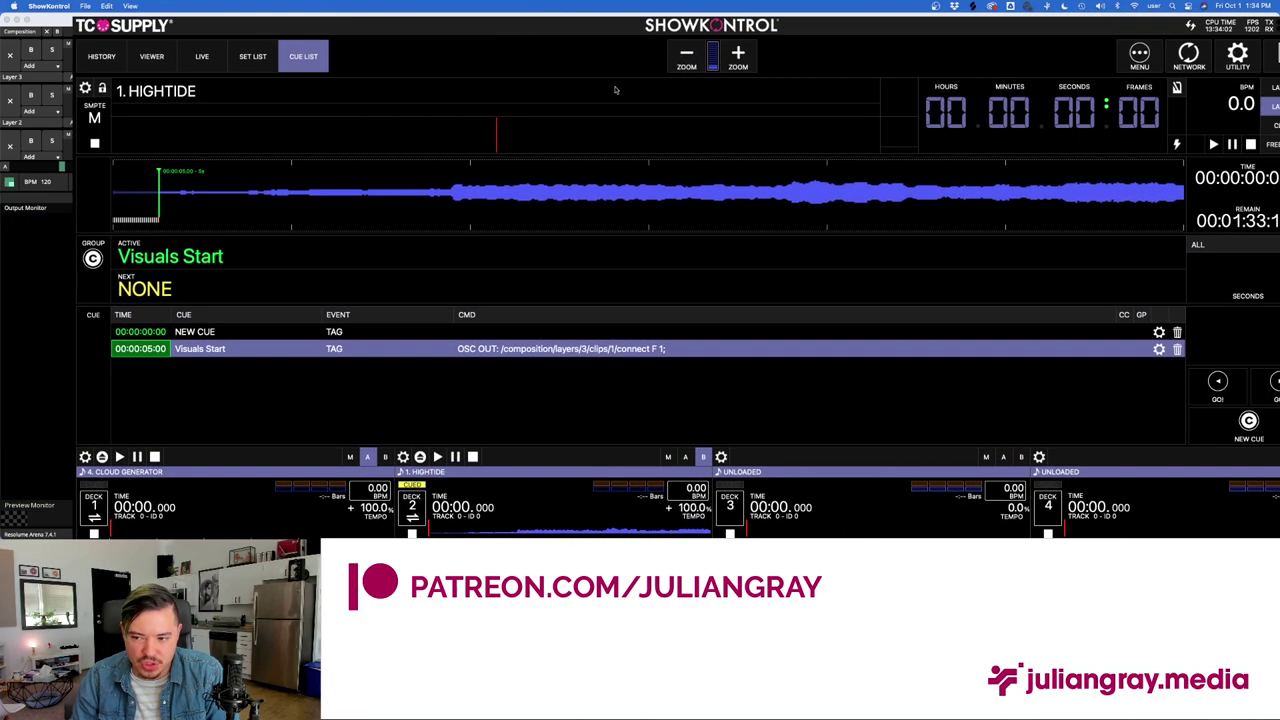
key("n")
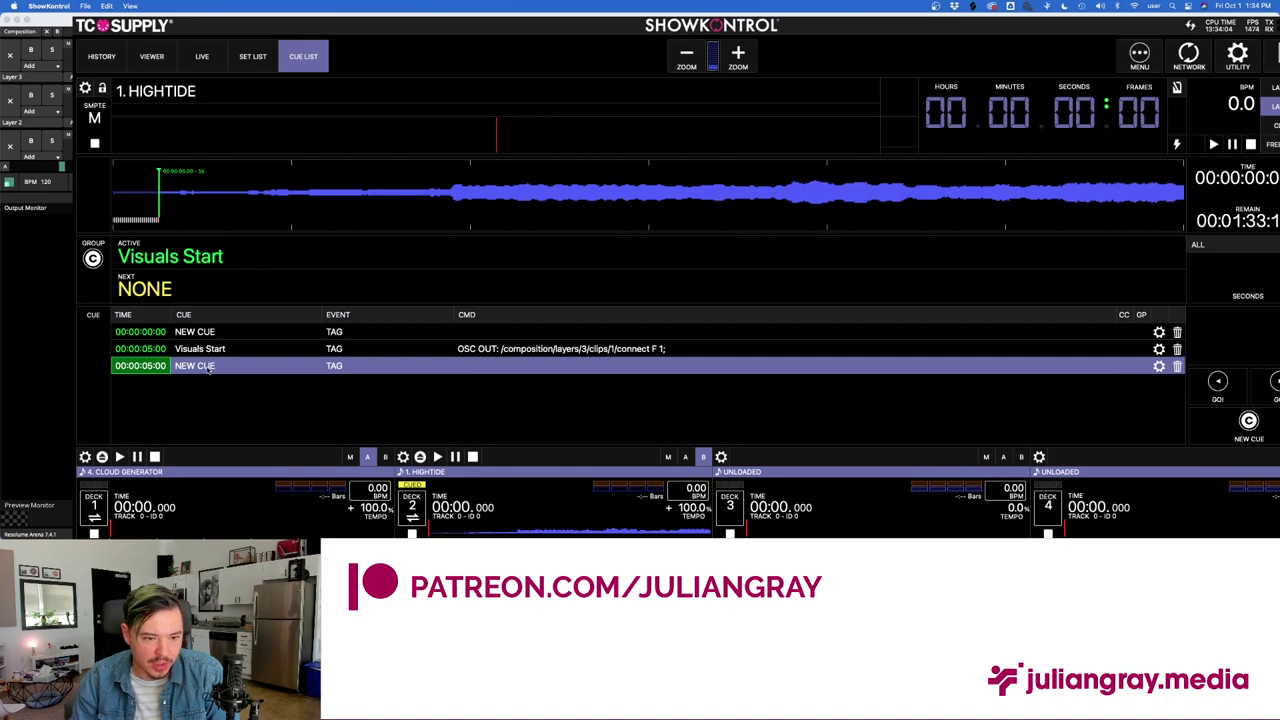
left_click_drag(365, 32, 435, 38)
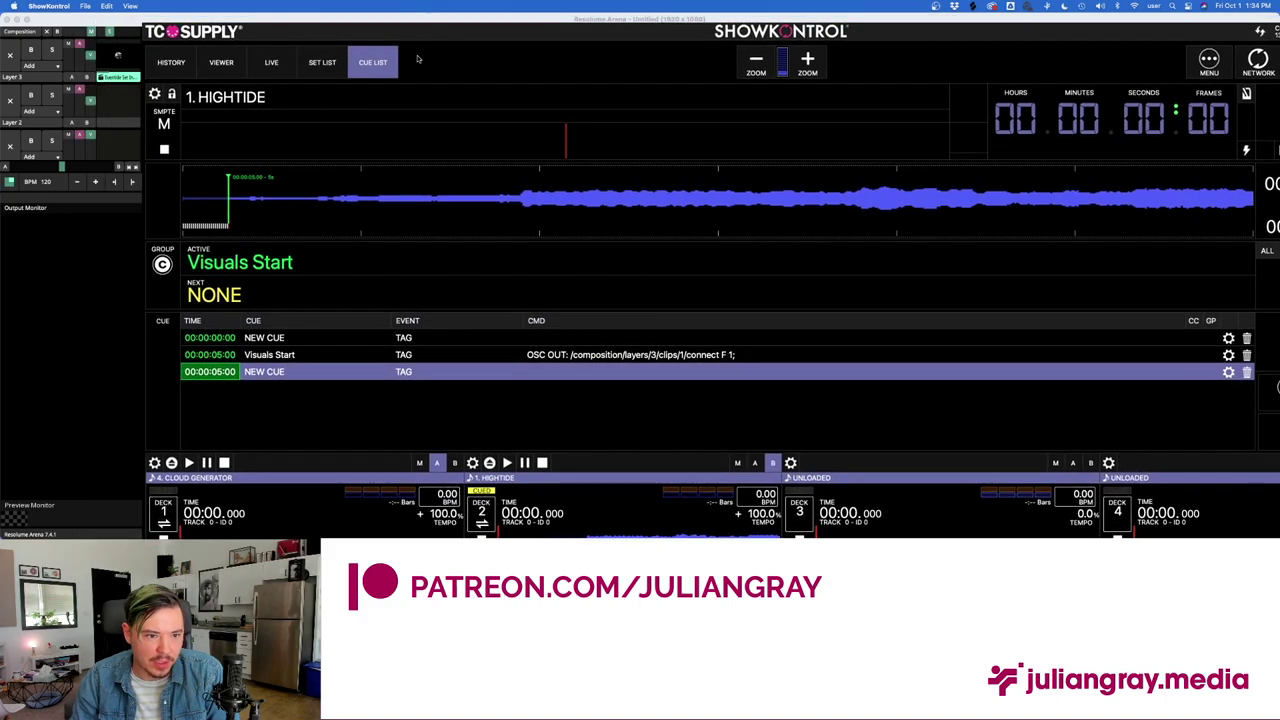
double_click(226, 370)
type("00:00:10:00")
key("Return")
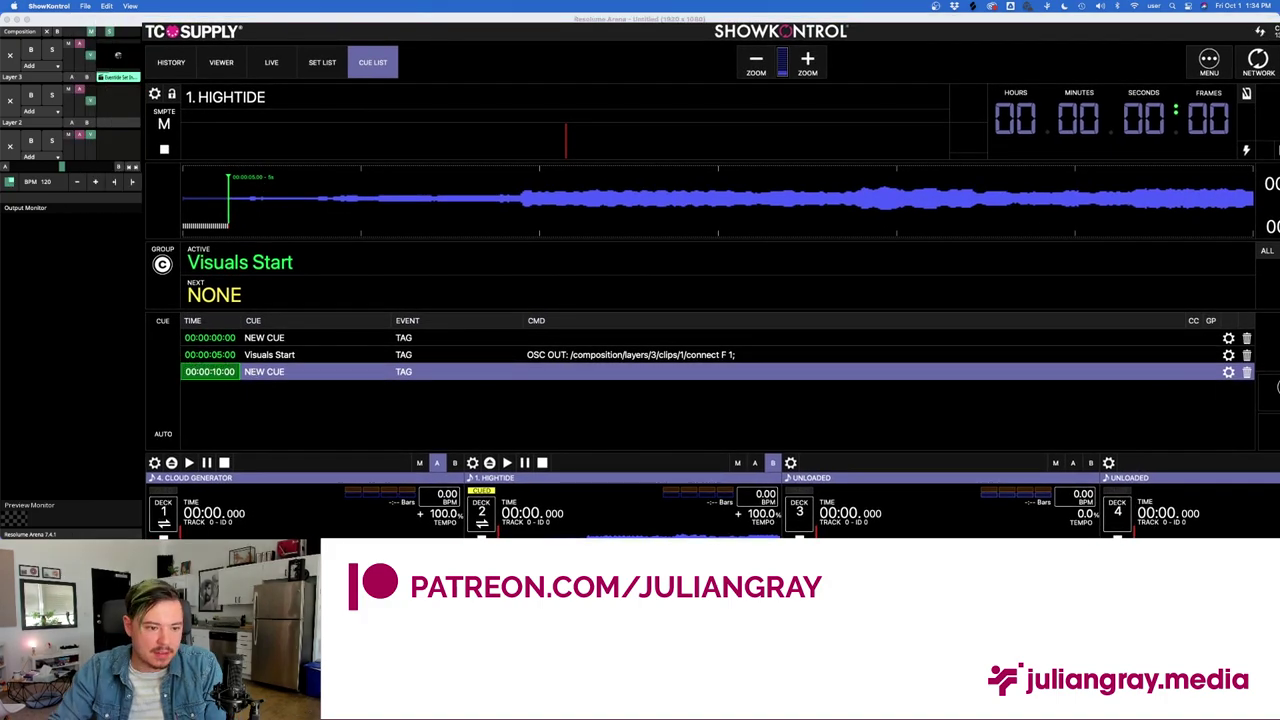
Rename the third cue, at 00:00:10:00, as drop.
double_click(296, 372)
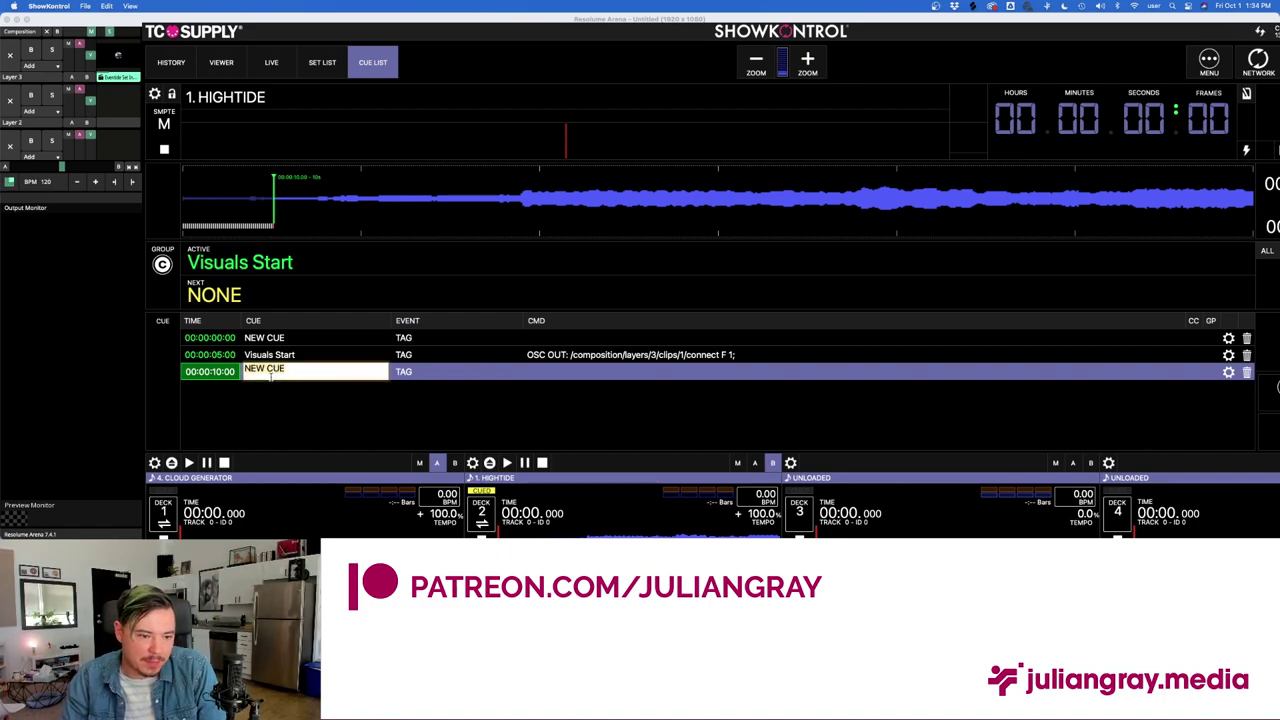
type("drop")
key("Return")
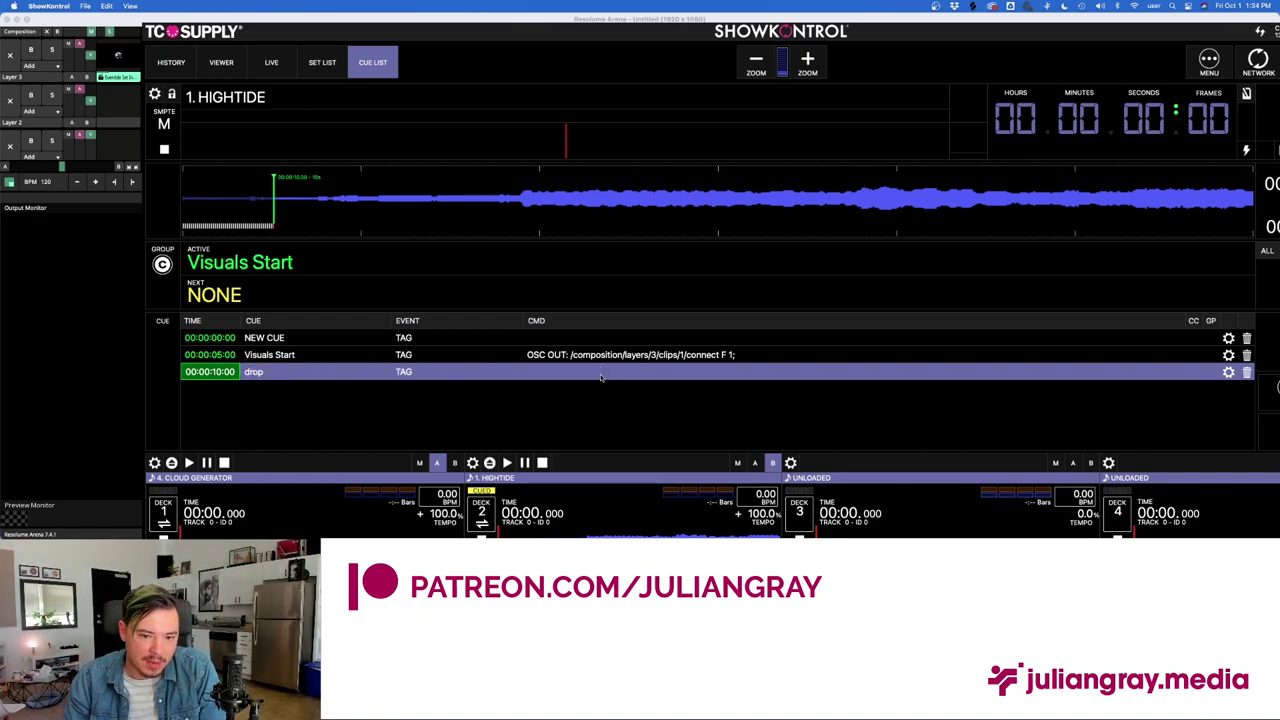
Give the drop cue an OSC Out command with address /composition/layers/3/clips/2/connect and float value 1, and save it.
double_click(602, 372)
left_click(720, 356)
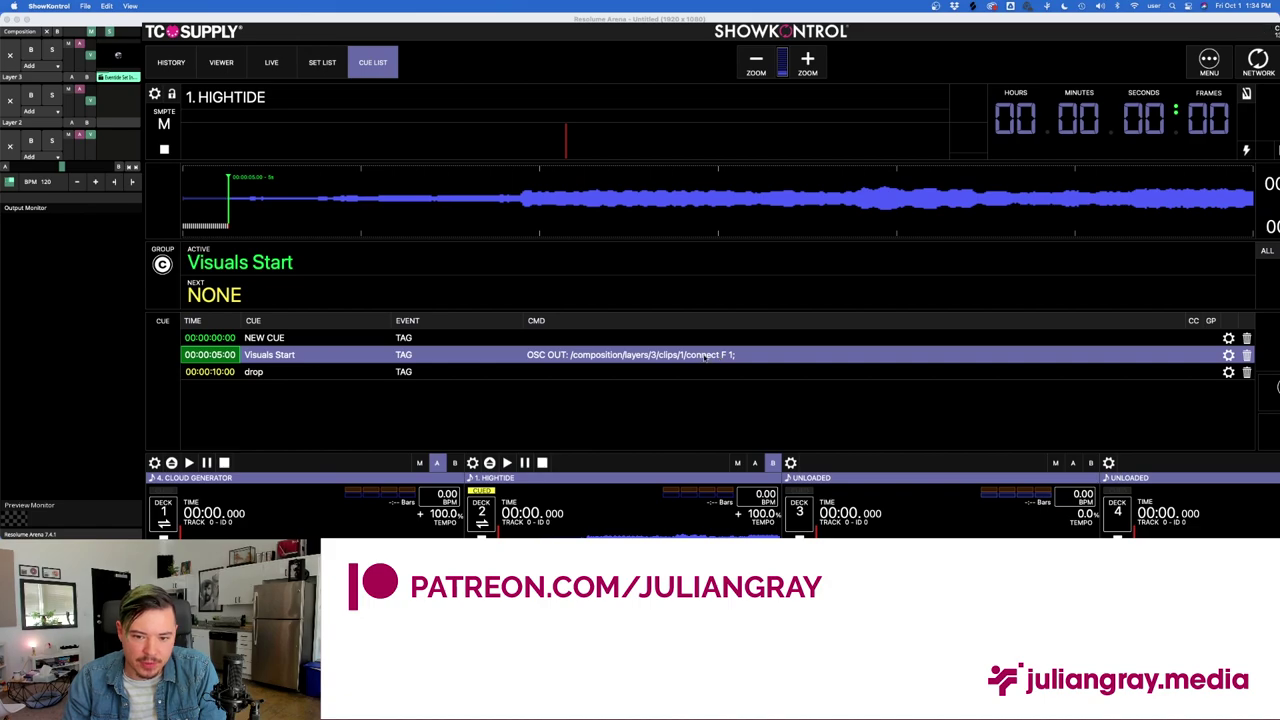
double_click(705, 371)
left_click(791, 299)
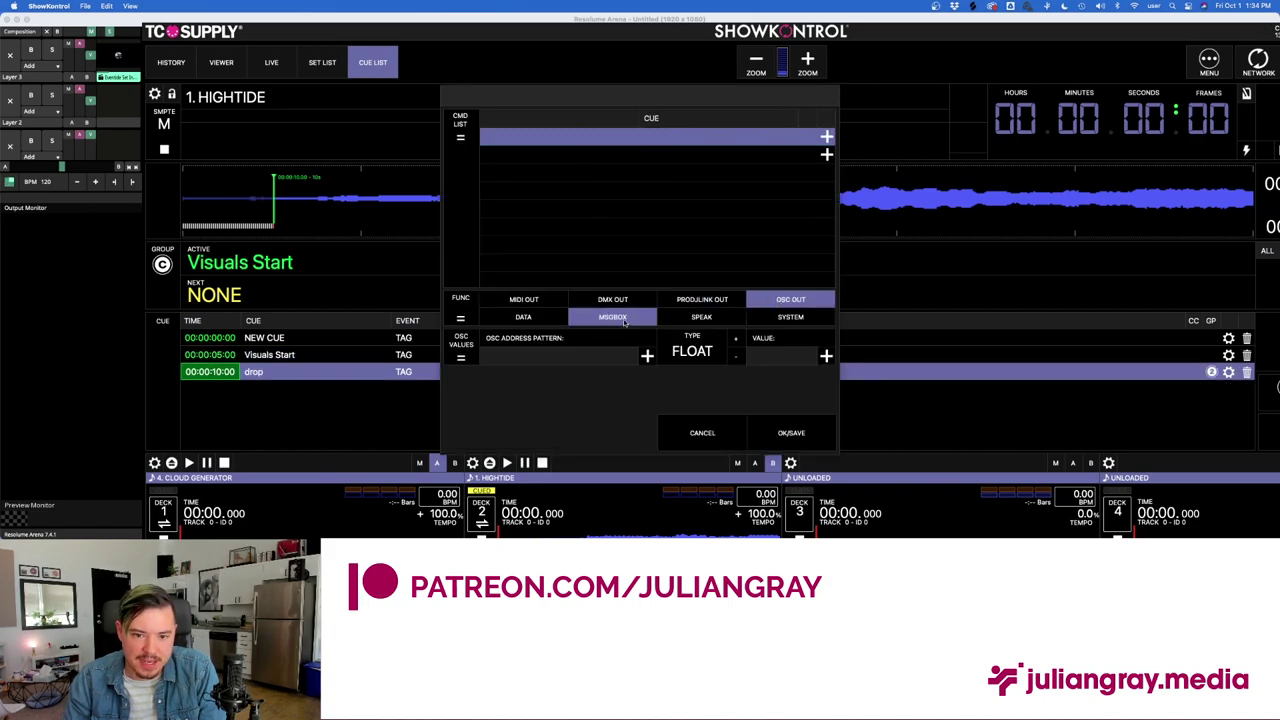
left_click(604, 352)
type("/composition/layers/3/clips/1/connect")
key("BackSpace")
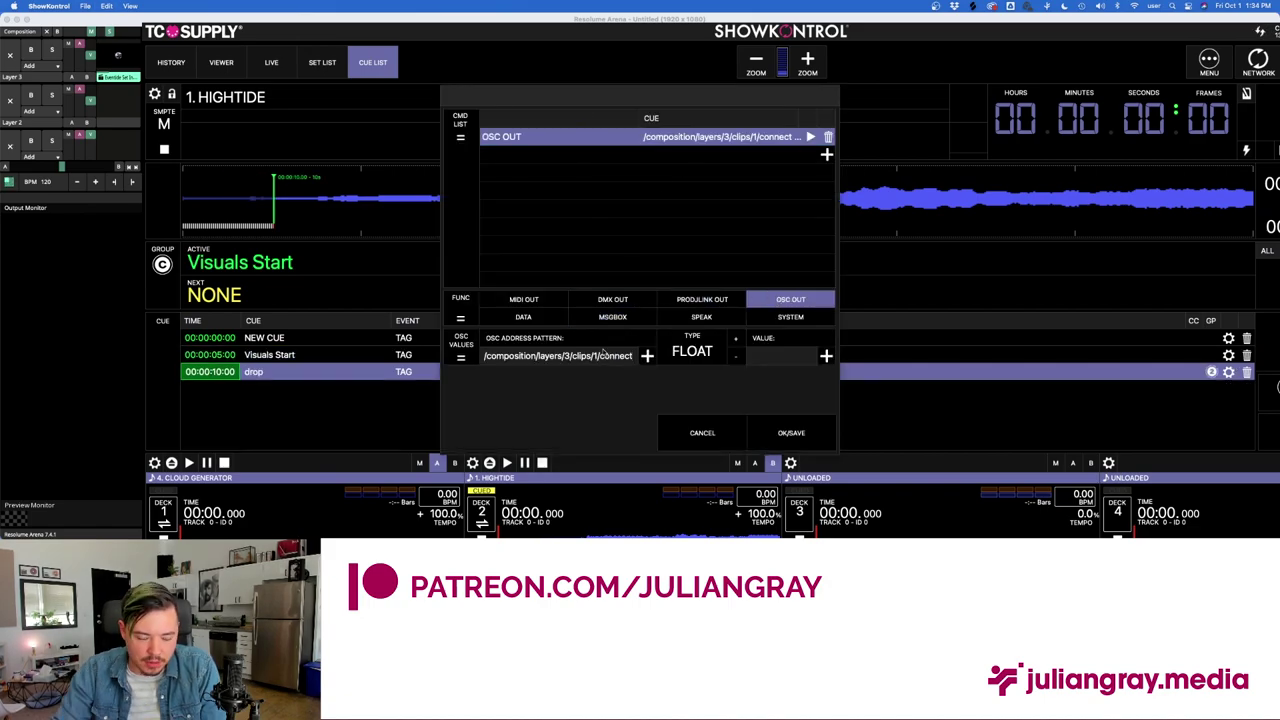
type("2")
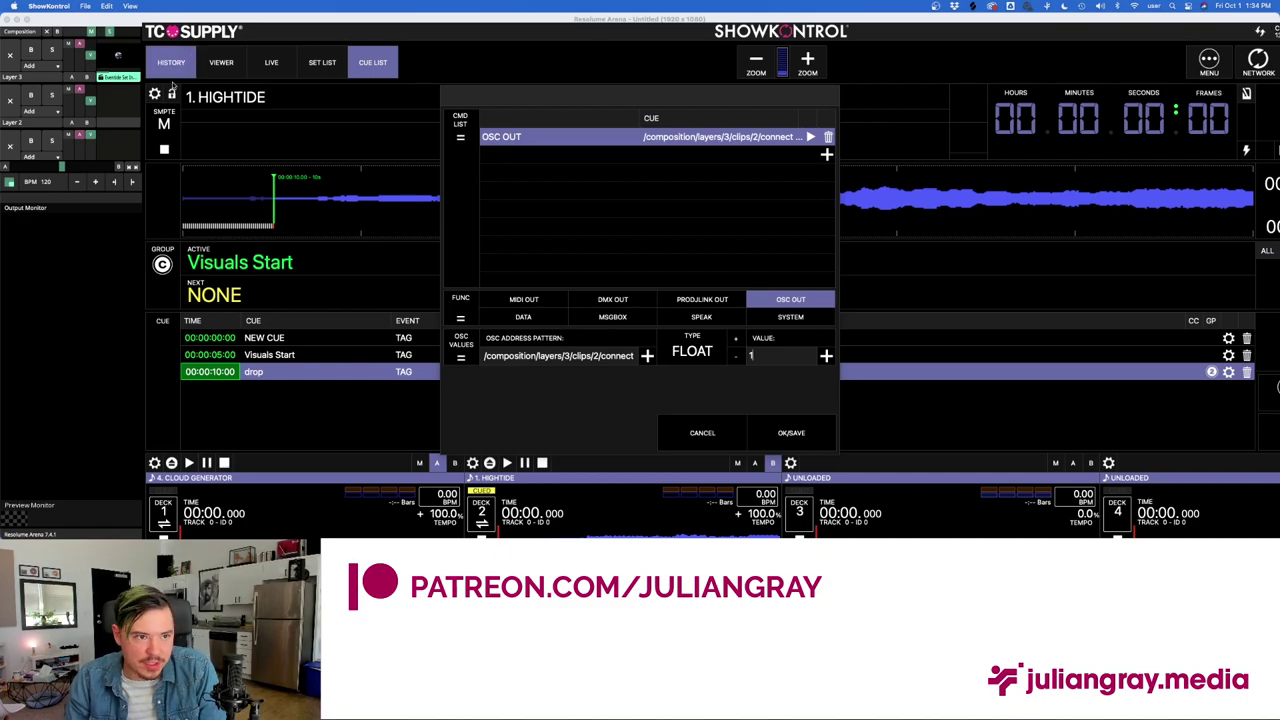
left_click_drag(419, 53, 539, 74)
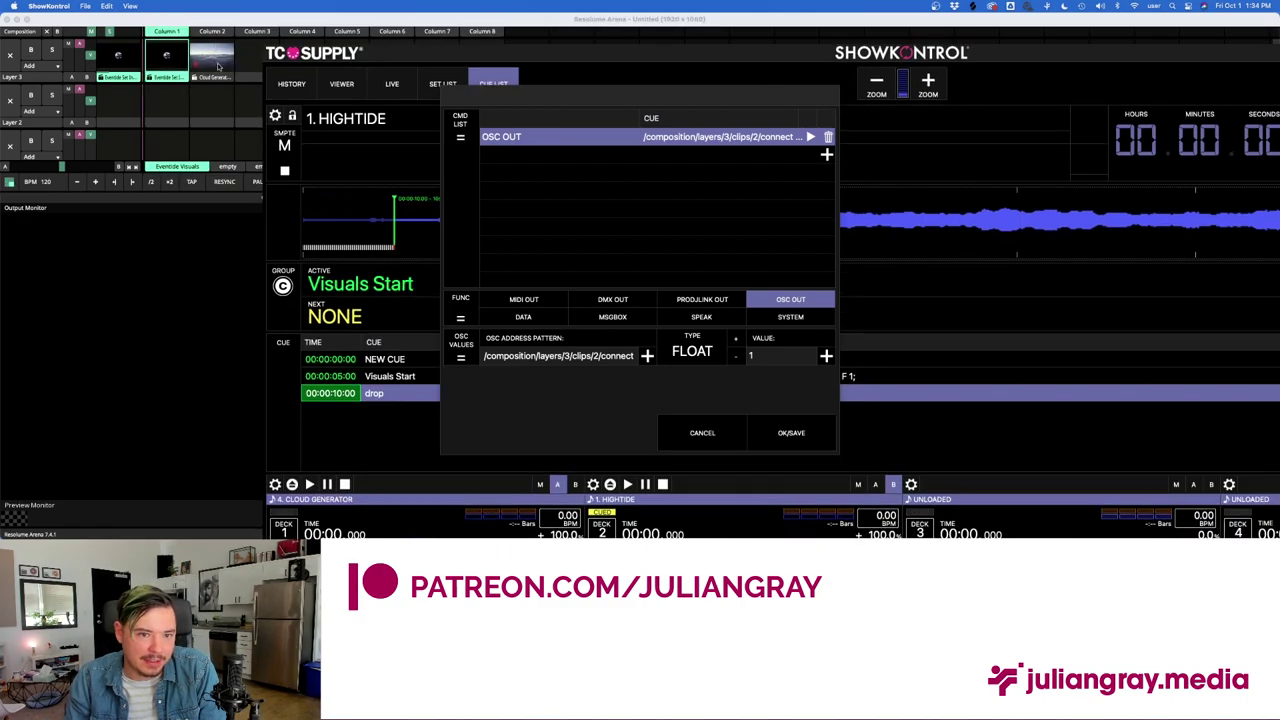
key("Return")
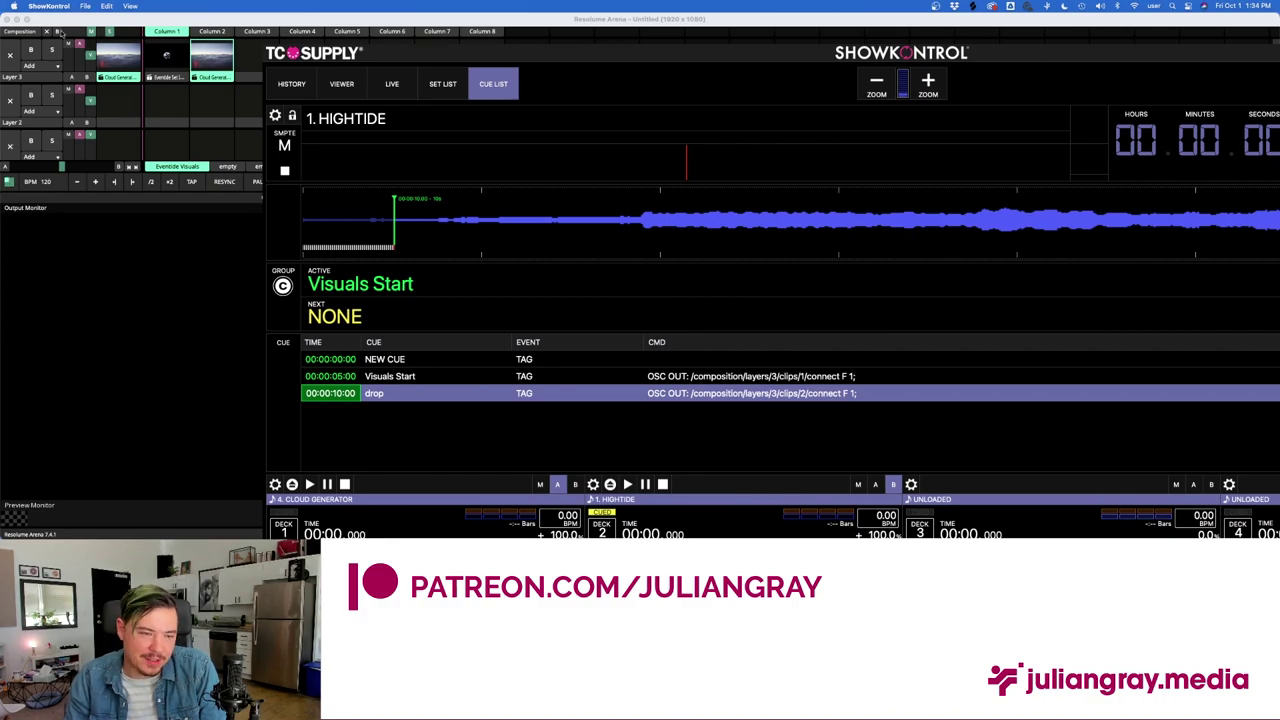
Play Hightide on deck 2 to test the Visuals Start and drop cues, check the clips in Resolume Arena, return to ShowKontrol and stop playback.
left_click_drag(445, 65, 396, 26)
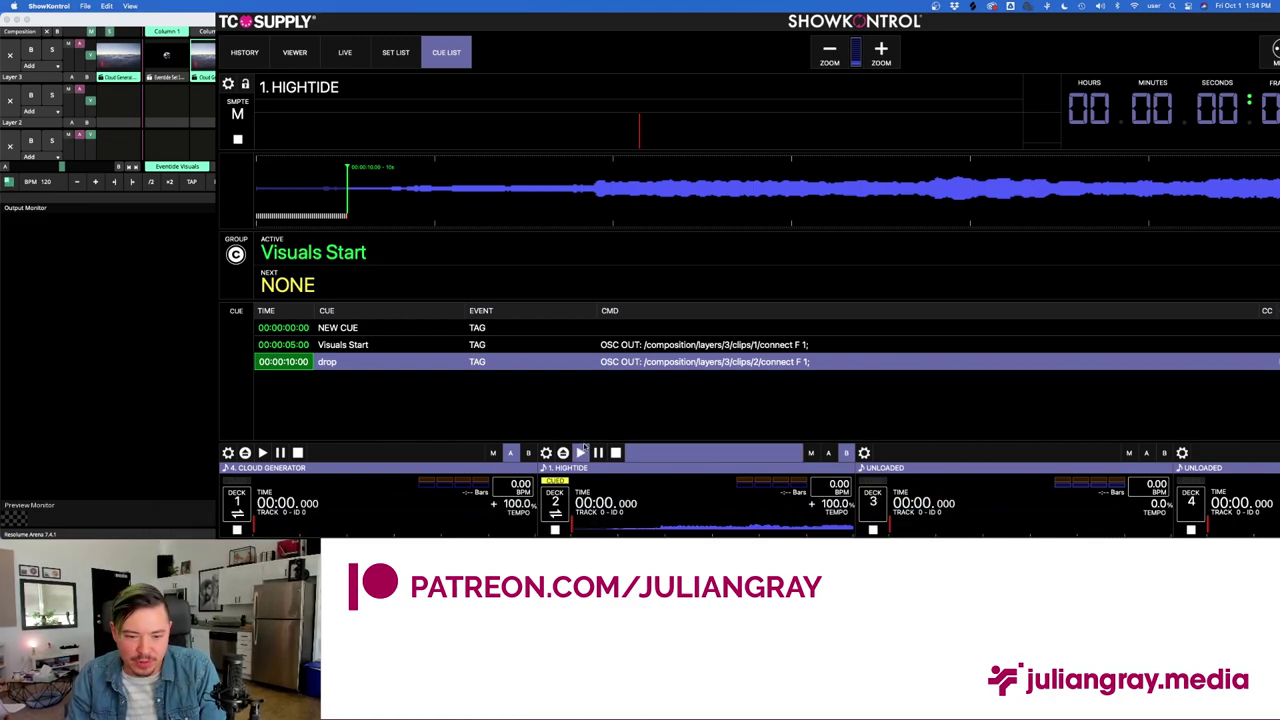
left_click(580, 452)
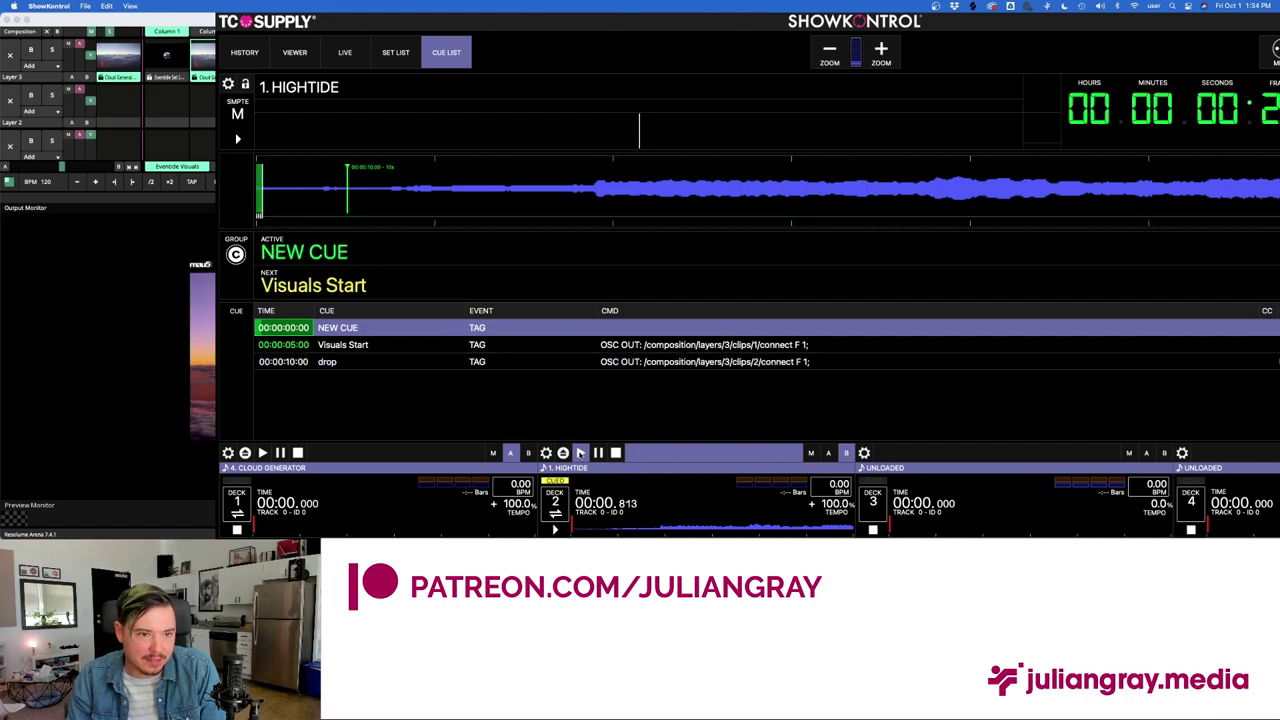
left_click_drag(443, 18, 631, 18)
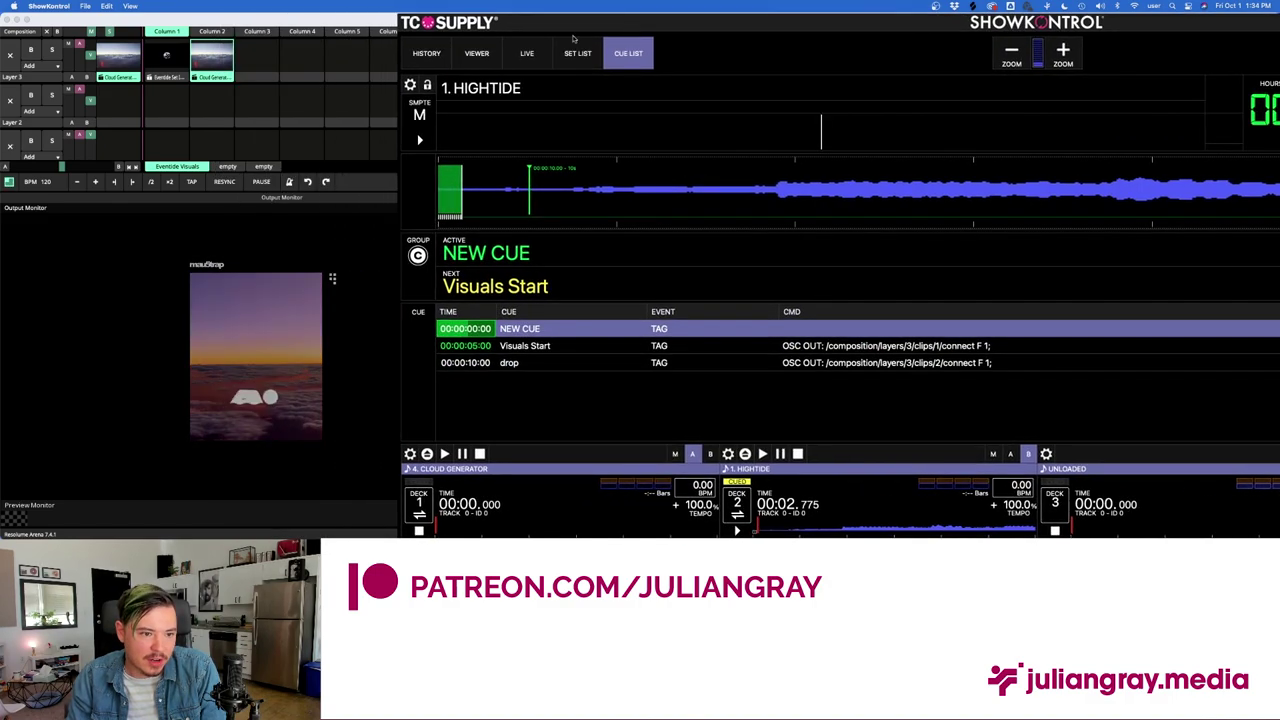
left_click(157, 55)
left_click(157, 55)
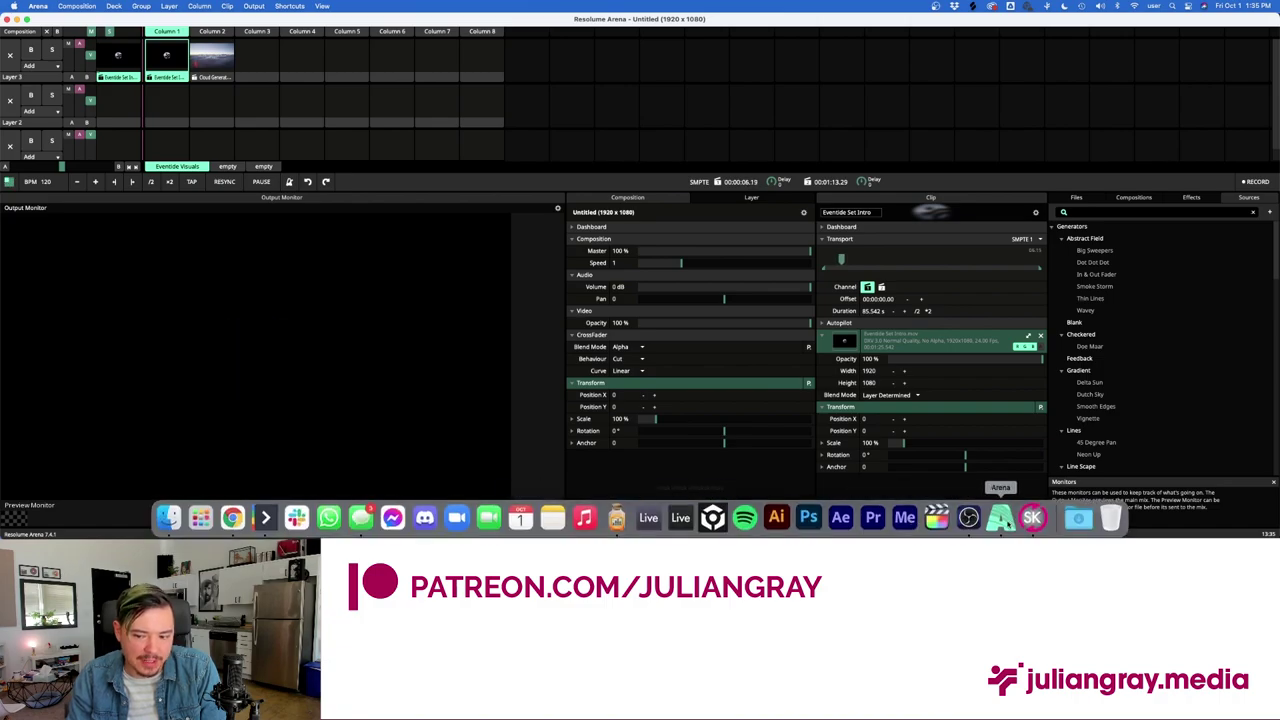
left_click(1032, 518)
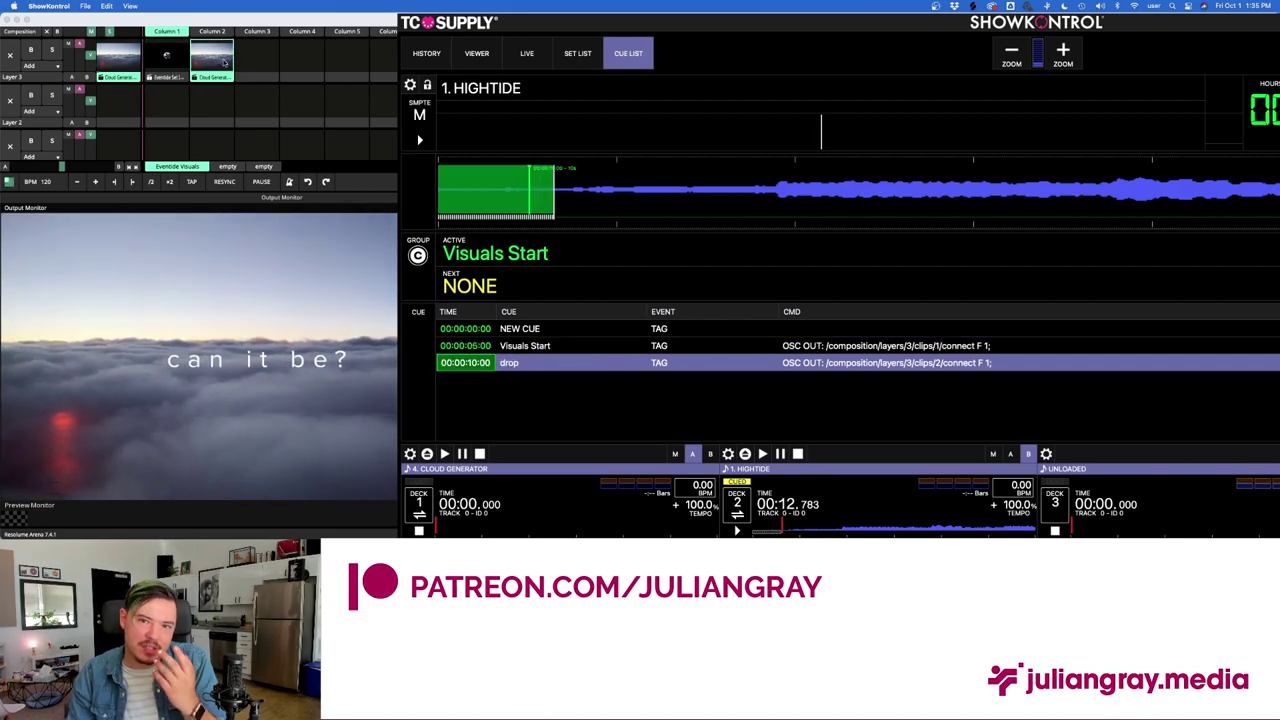
left_click(797, 453)
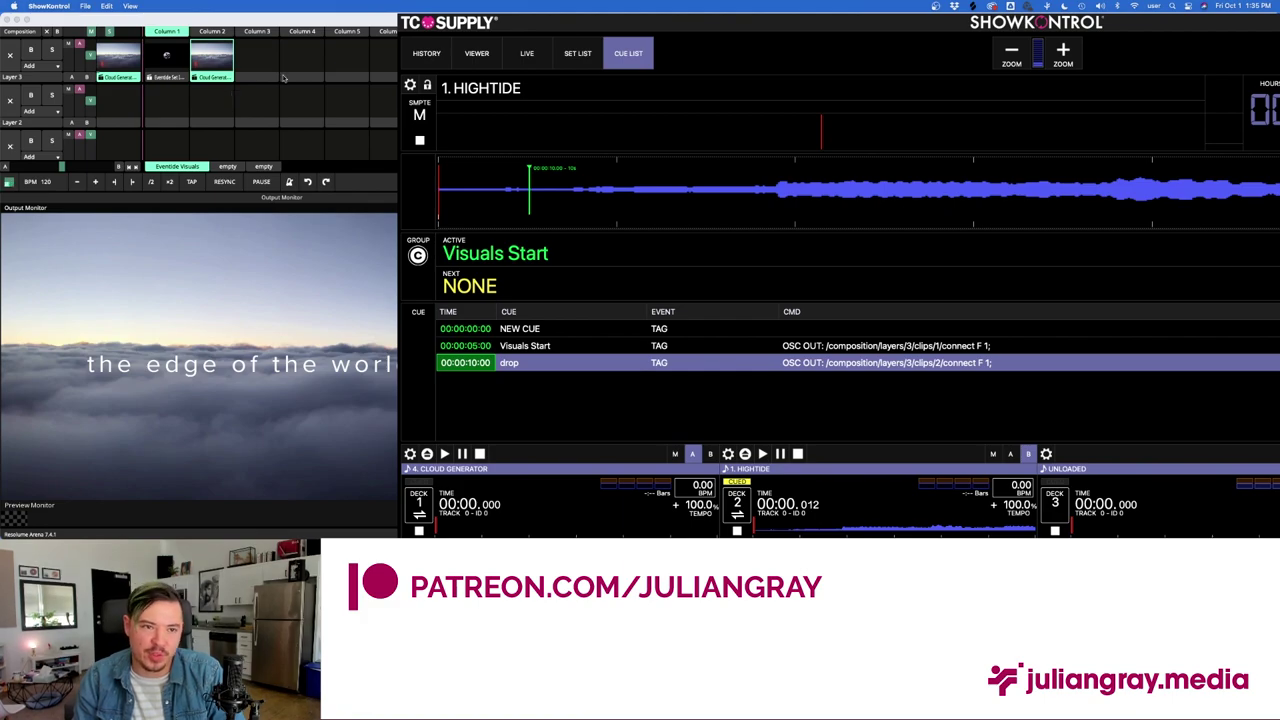
left_click_drag(530, 25, 523, 25)
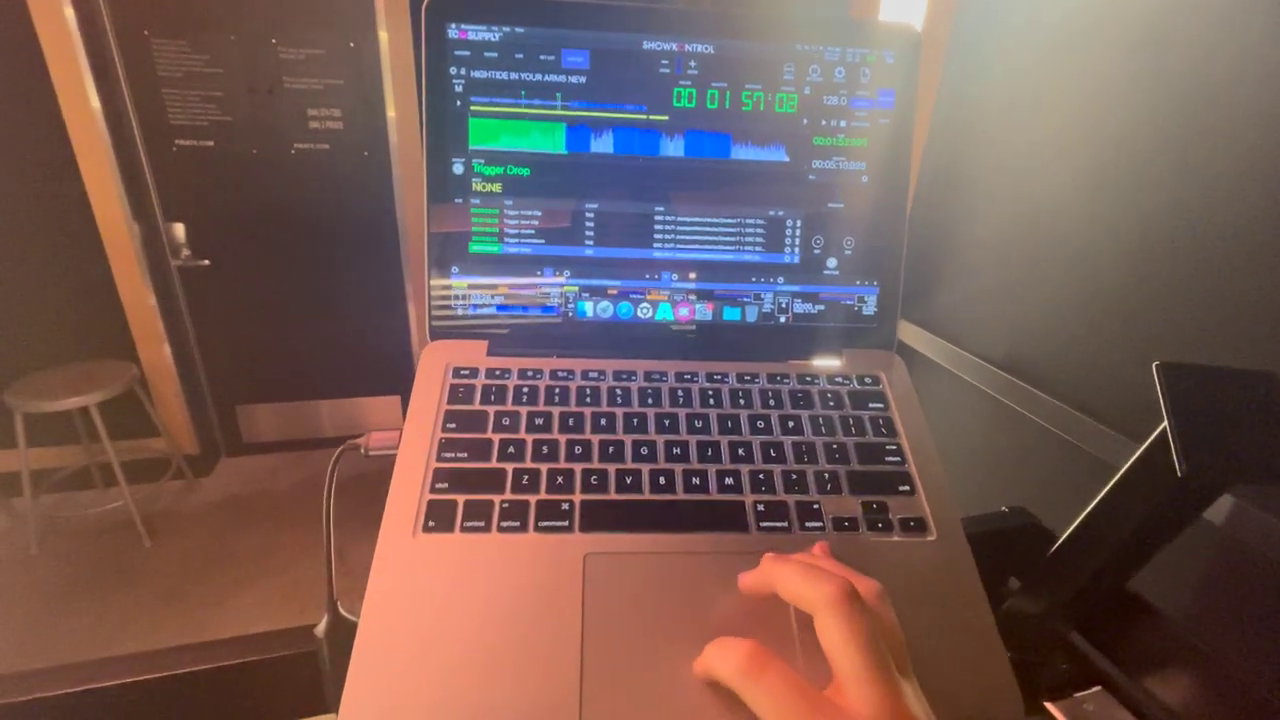
key("super+Tab")
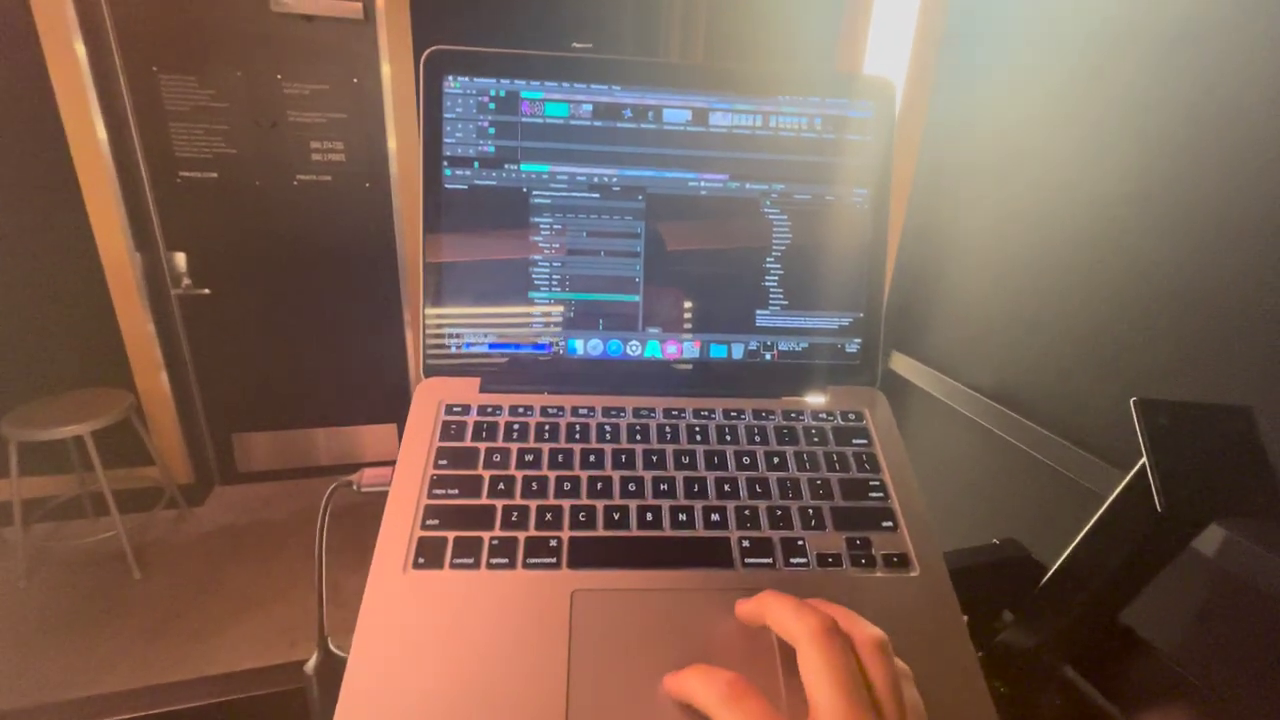